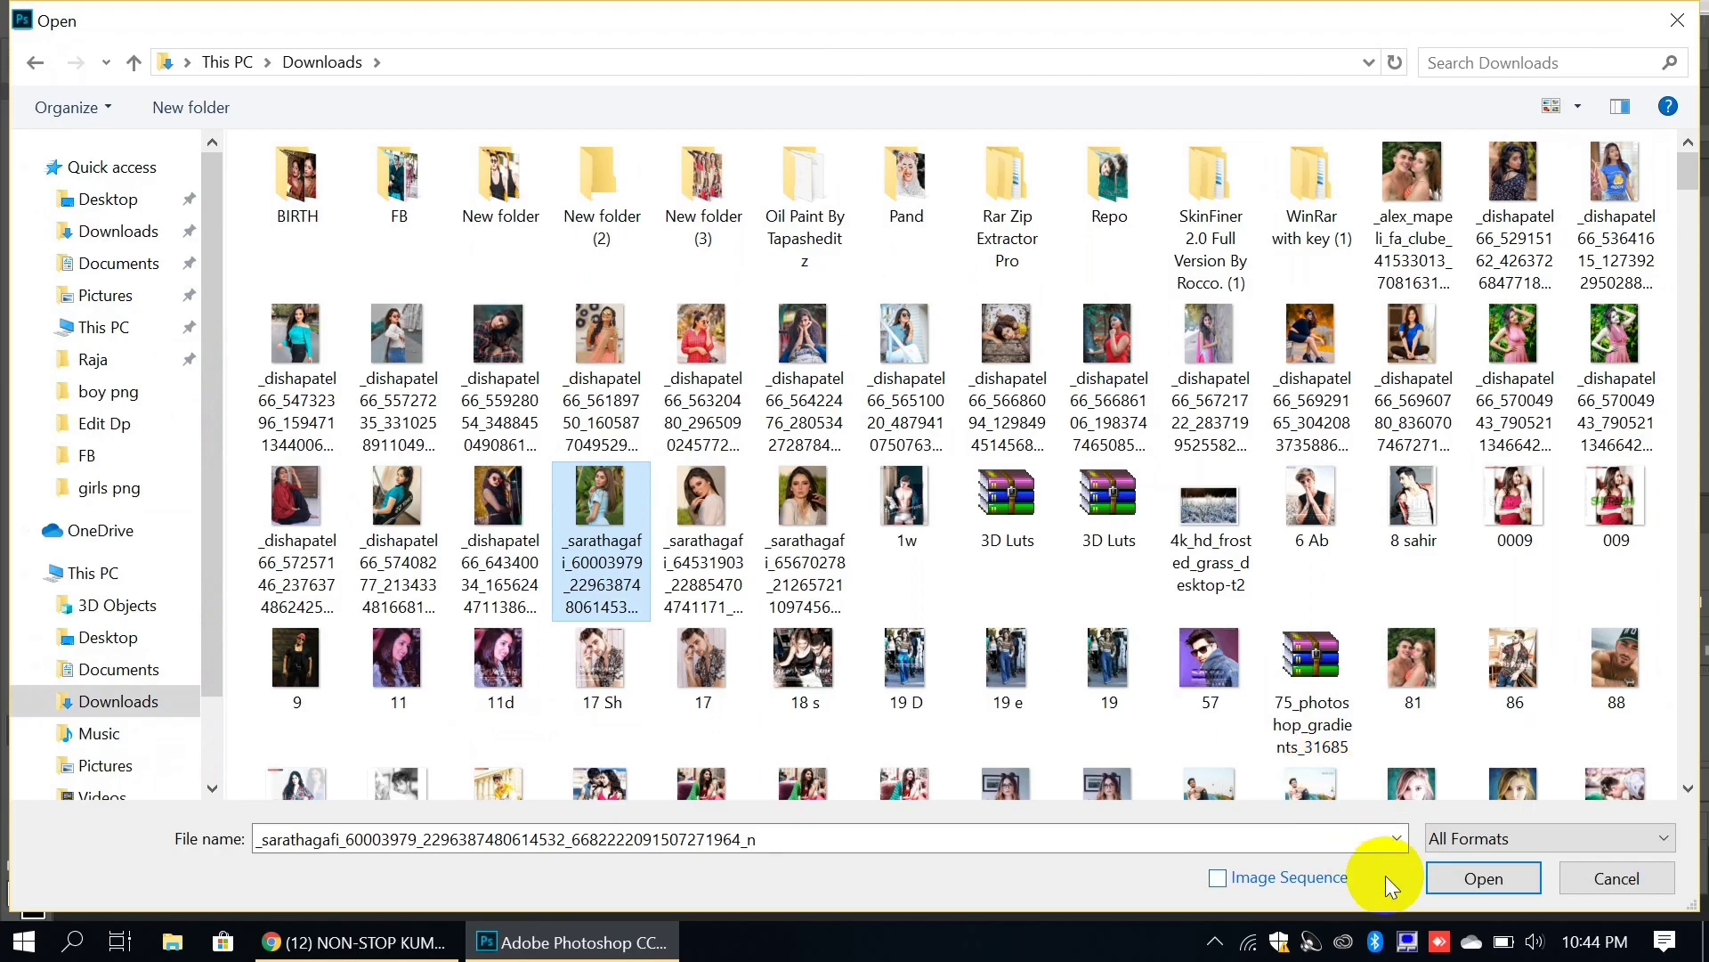
# Step: Open the portrait JPG from the Downloads folder
pyautogui.click(1476, 870)
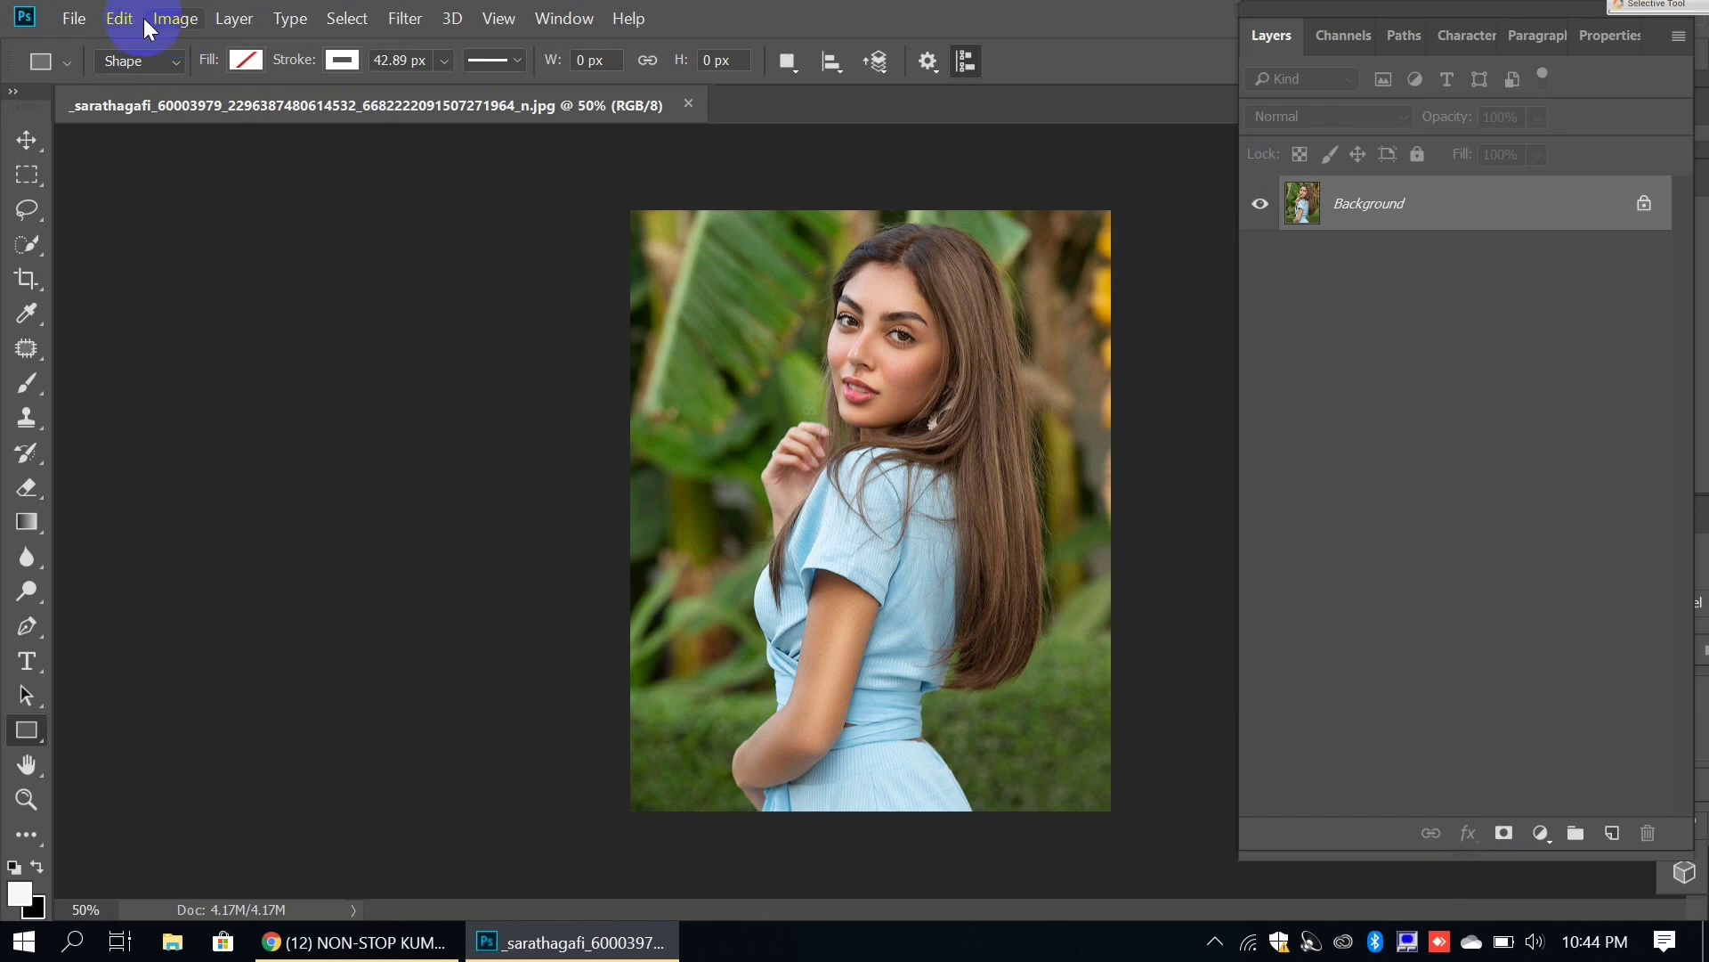
# Step: Resize the image to 1600 px wide, keeping proportions (1999 px tall)
pyautogui.click(169, 19)
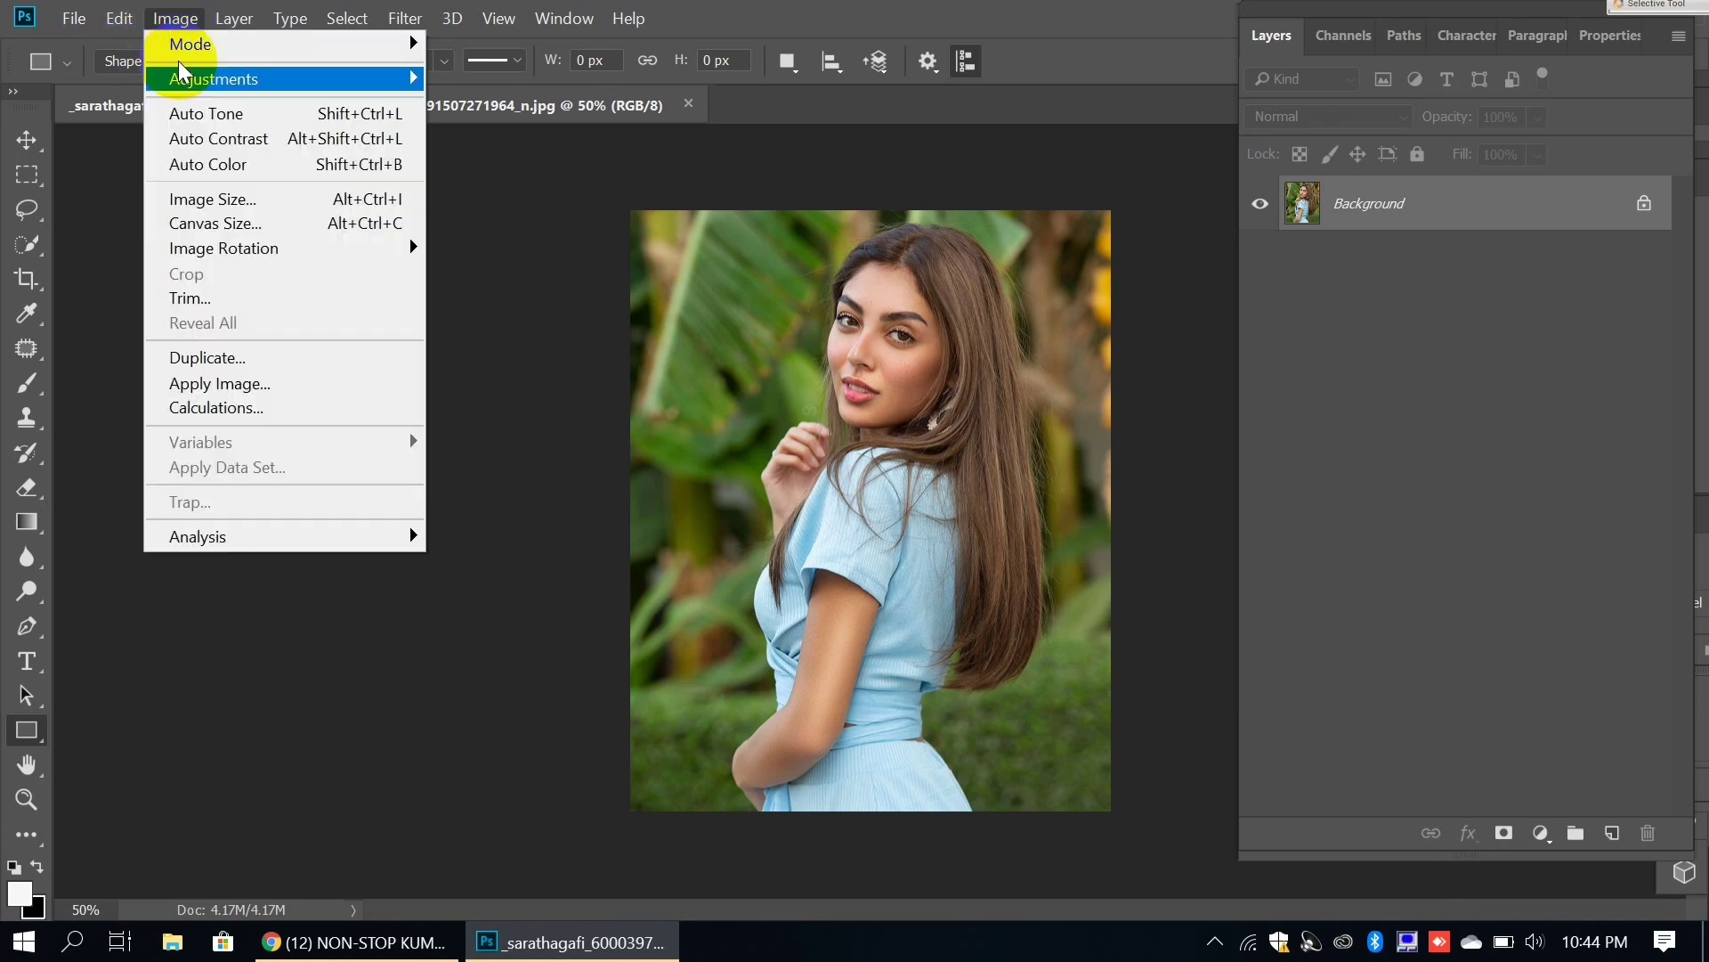
pyautogui.click(230, 201)
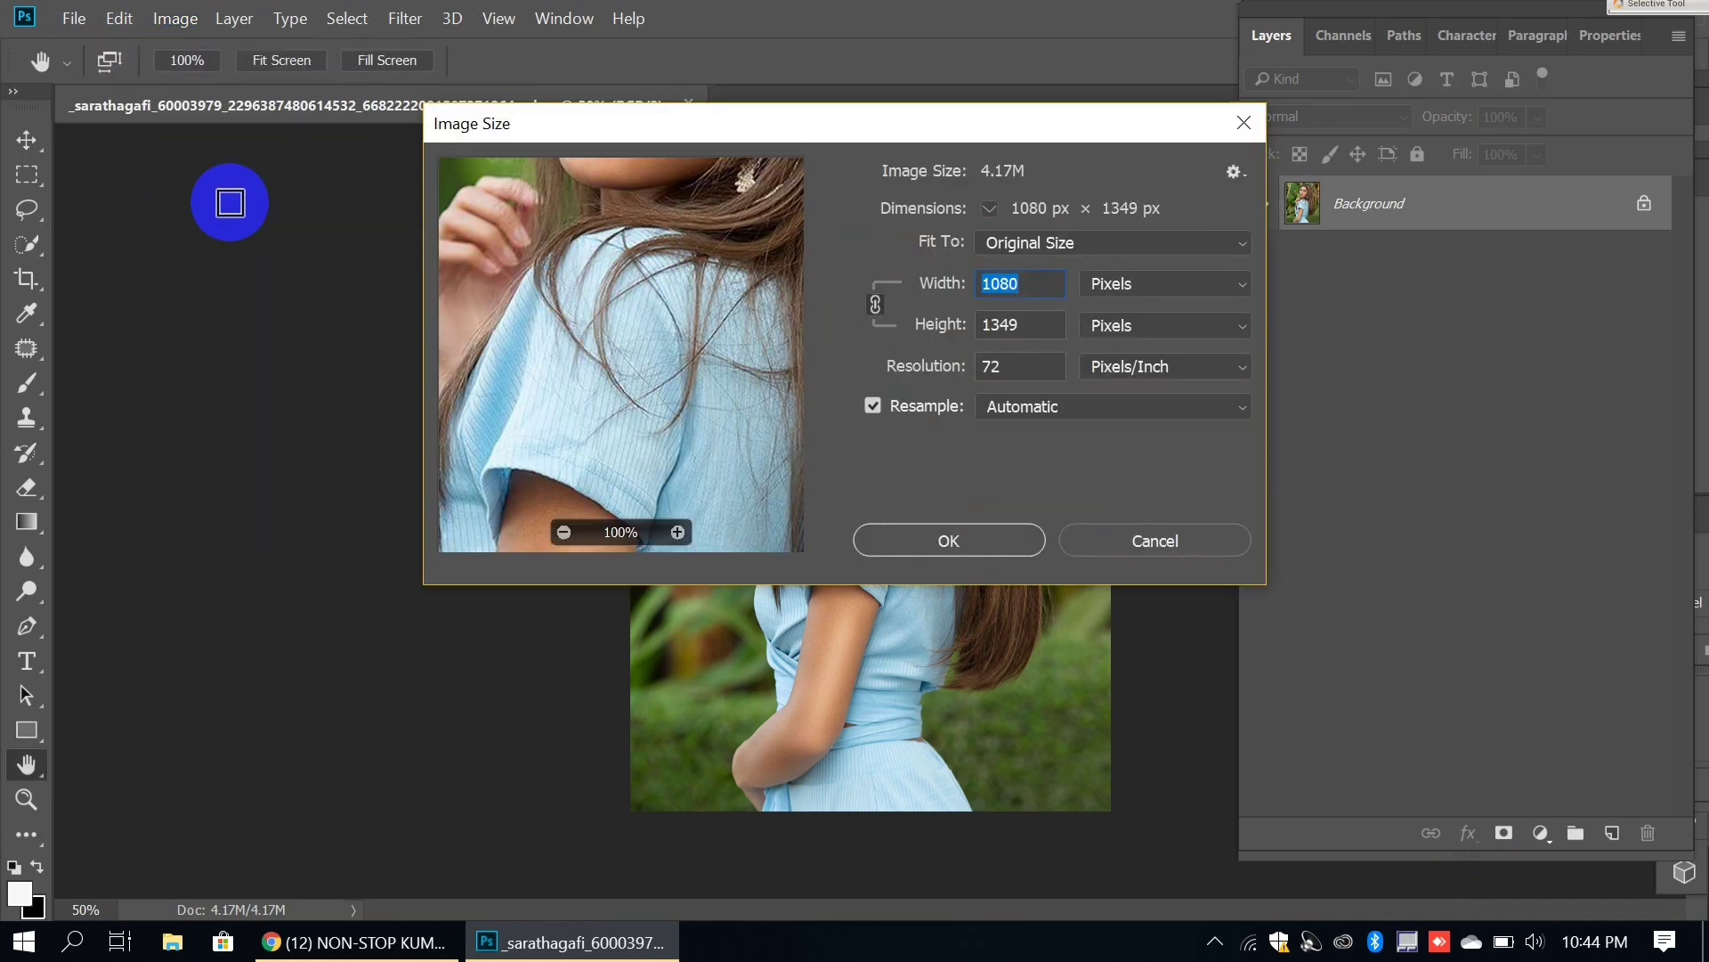
pyautogui.write('1600')
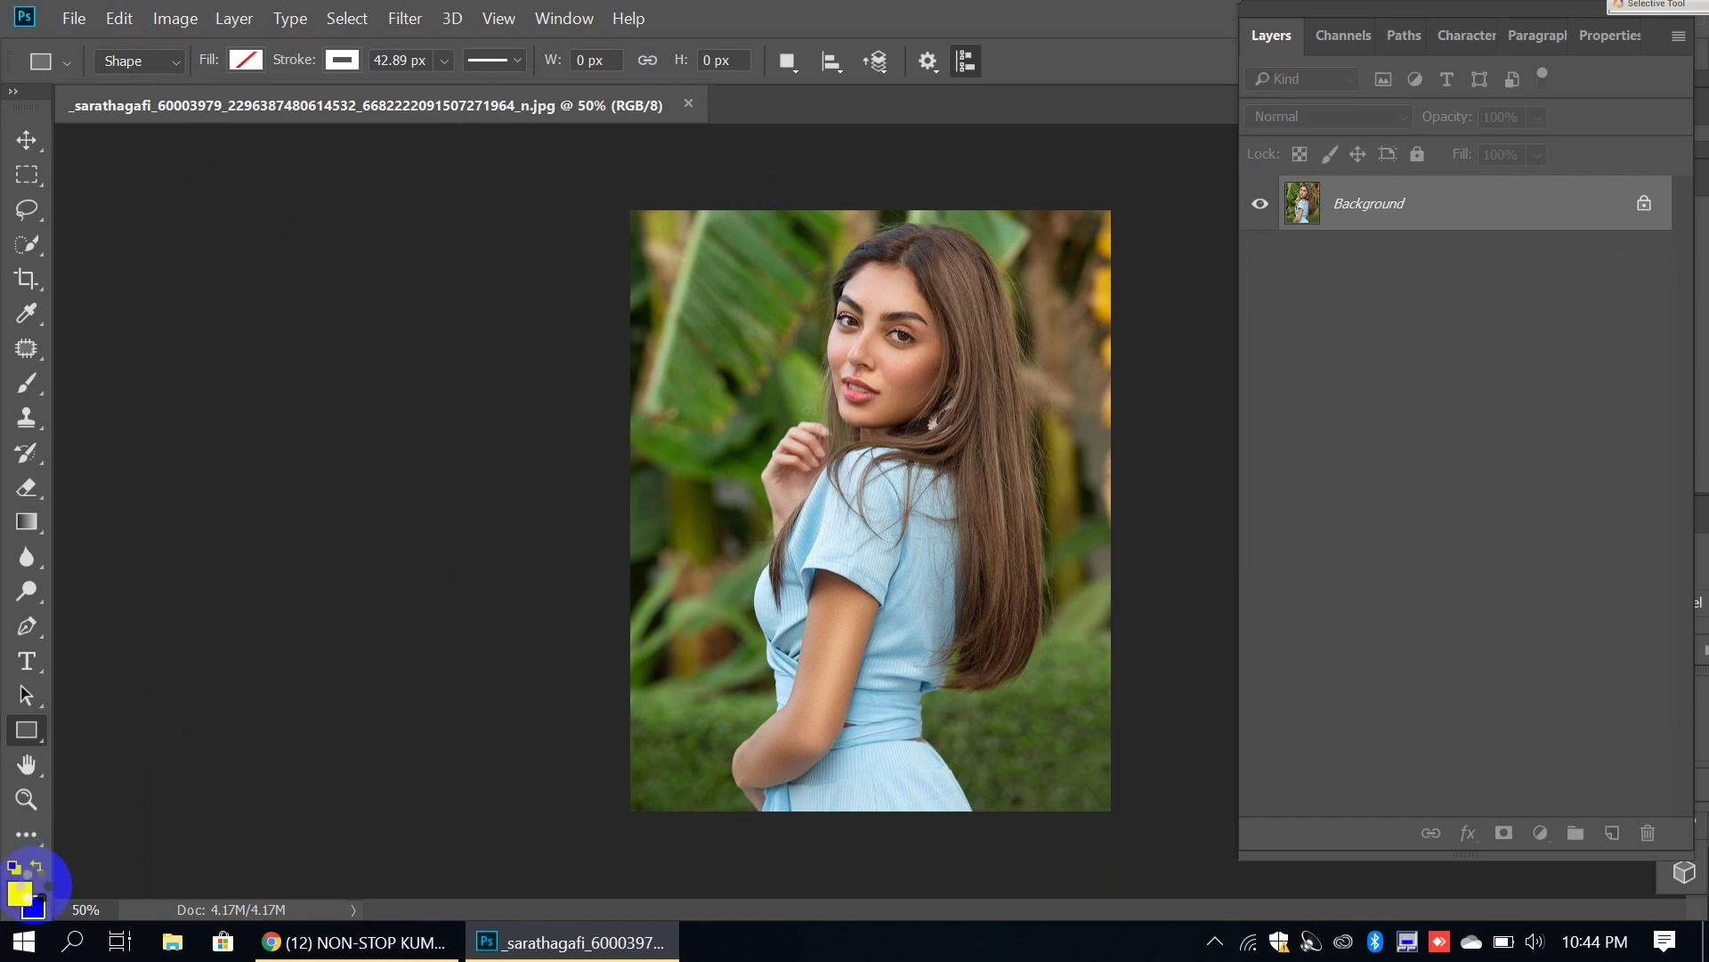
# Step: Reset colours to default black and white and zoom out to see the whole photo
pyautogui.click(14, 867)
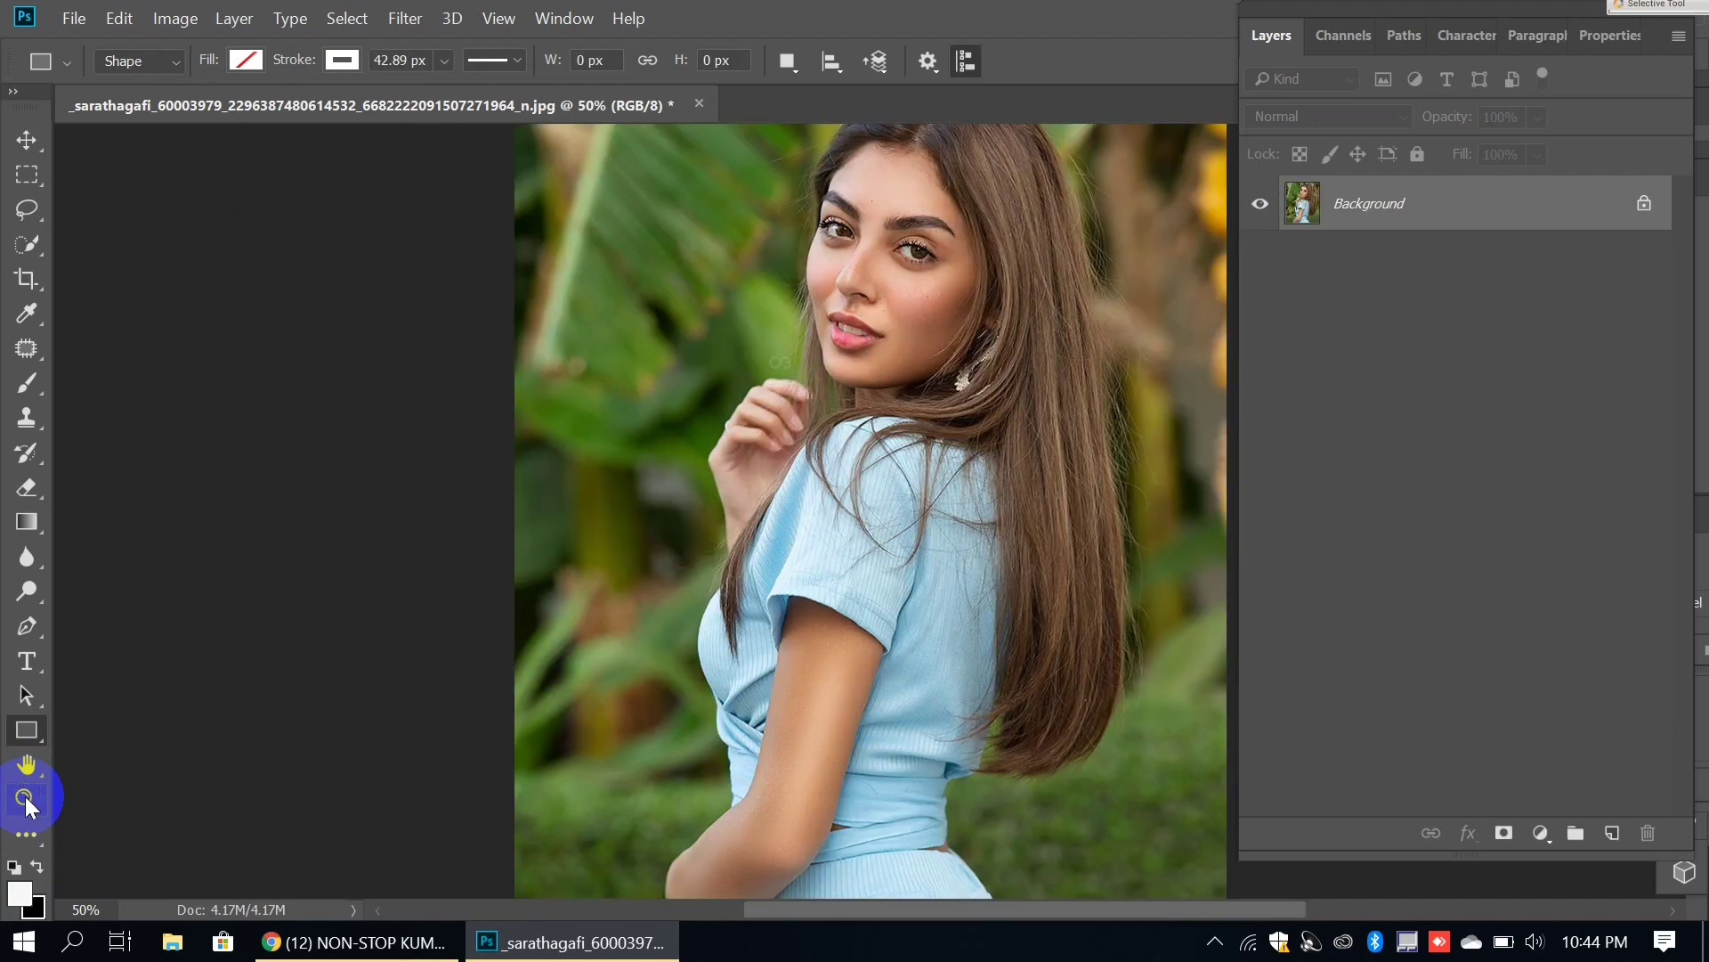
pyautogui.click(26, 799)
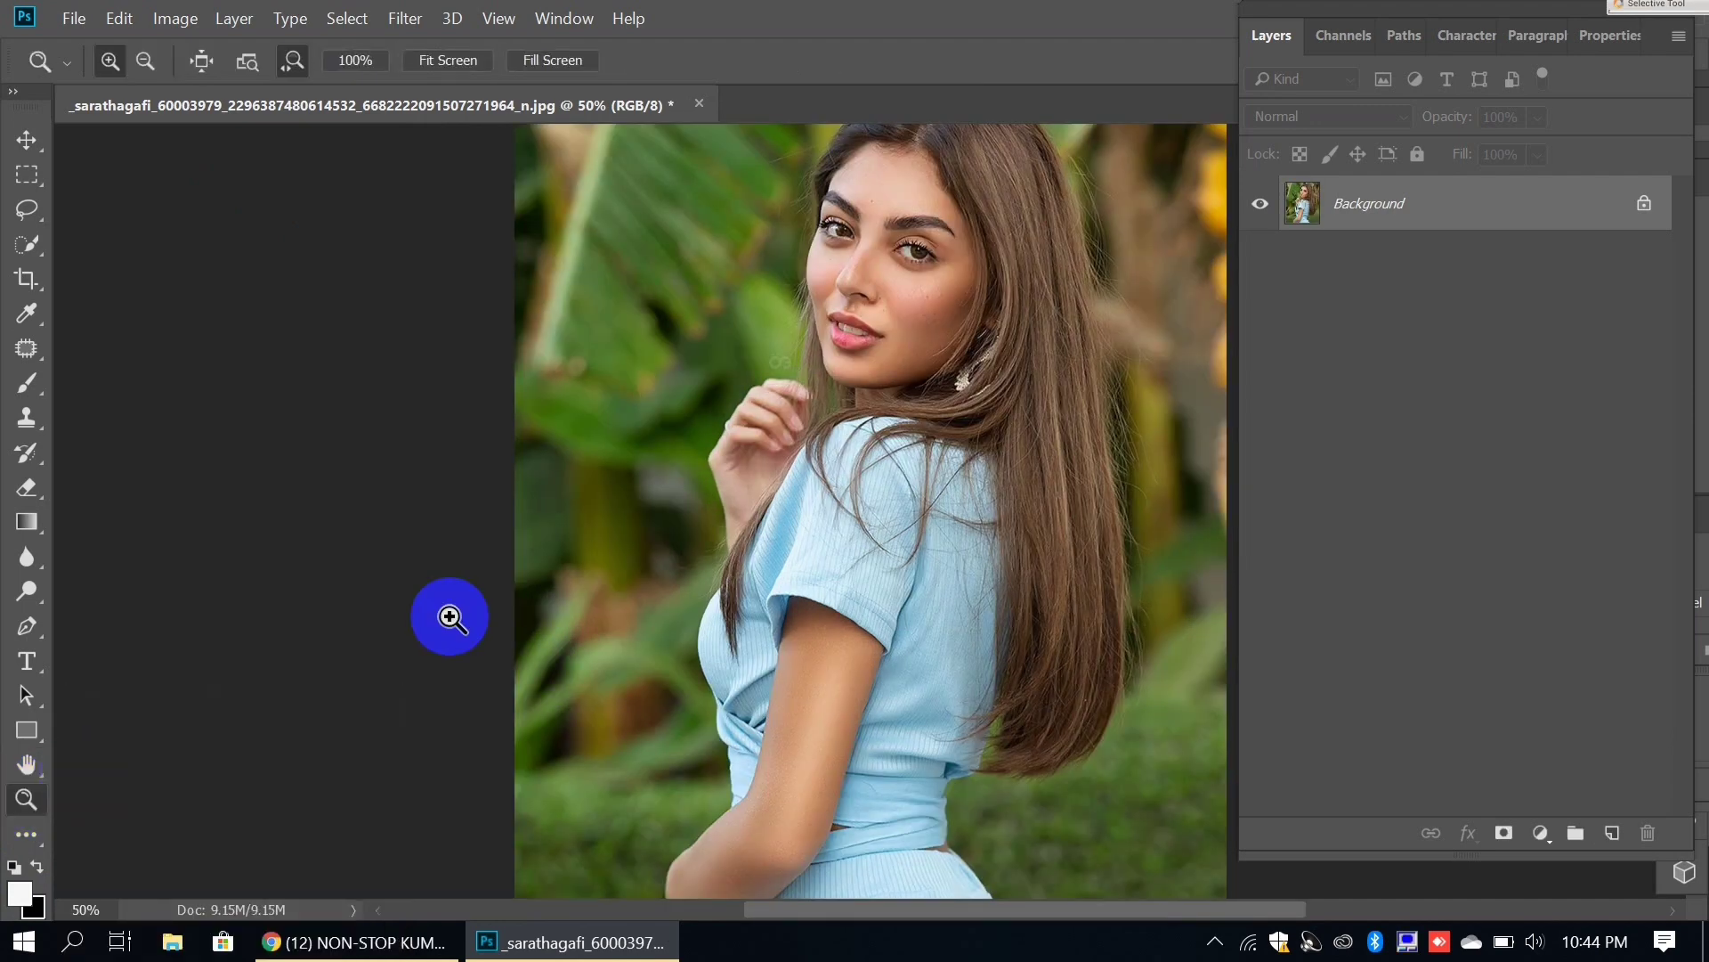
pyautogui.moveTo(759, 458); pyautogui.dragTo(721, 487)
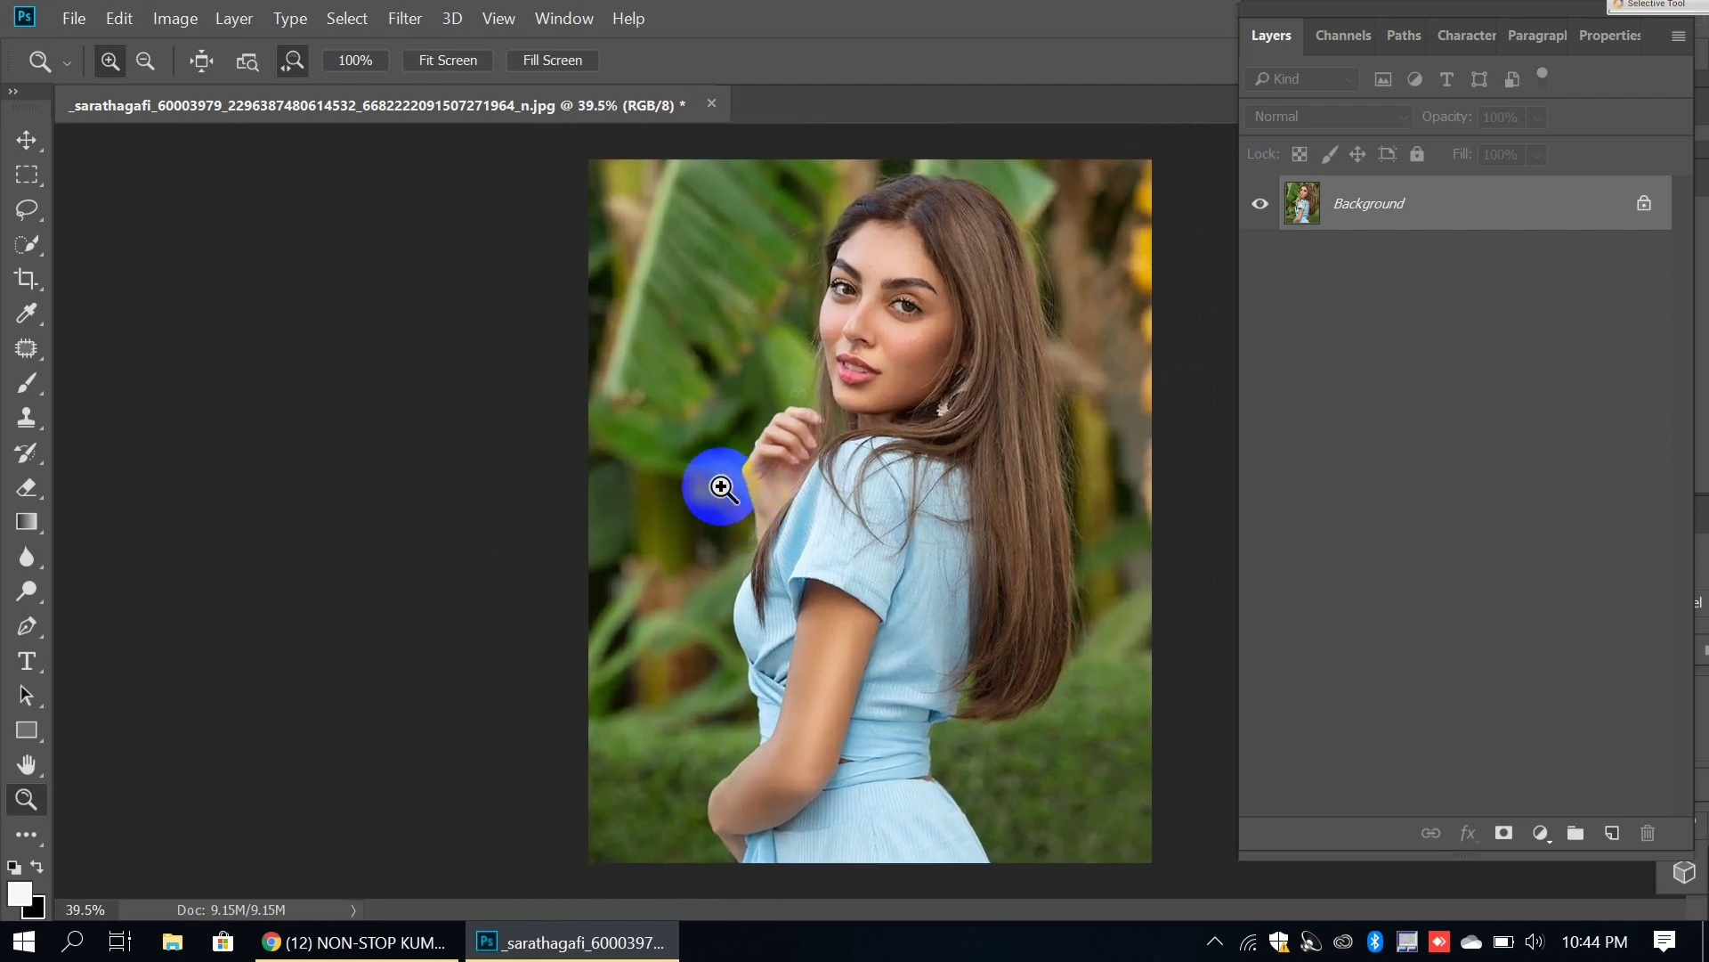
pyautogui.click(403, 18)
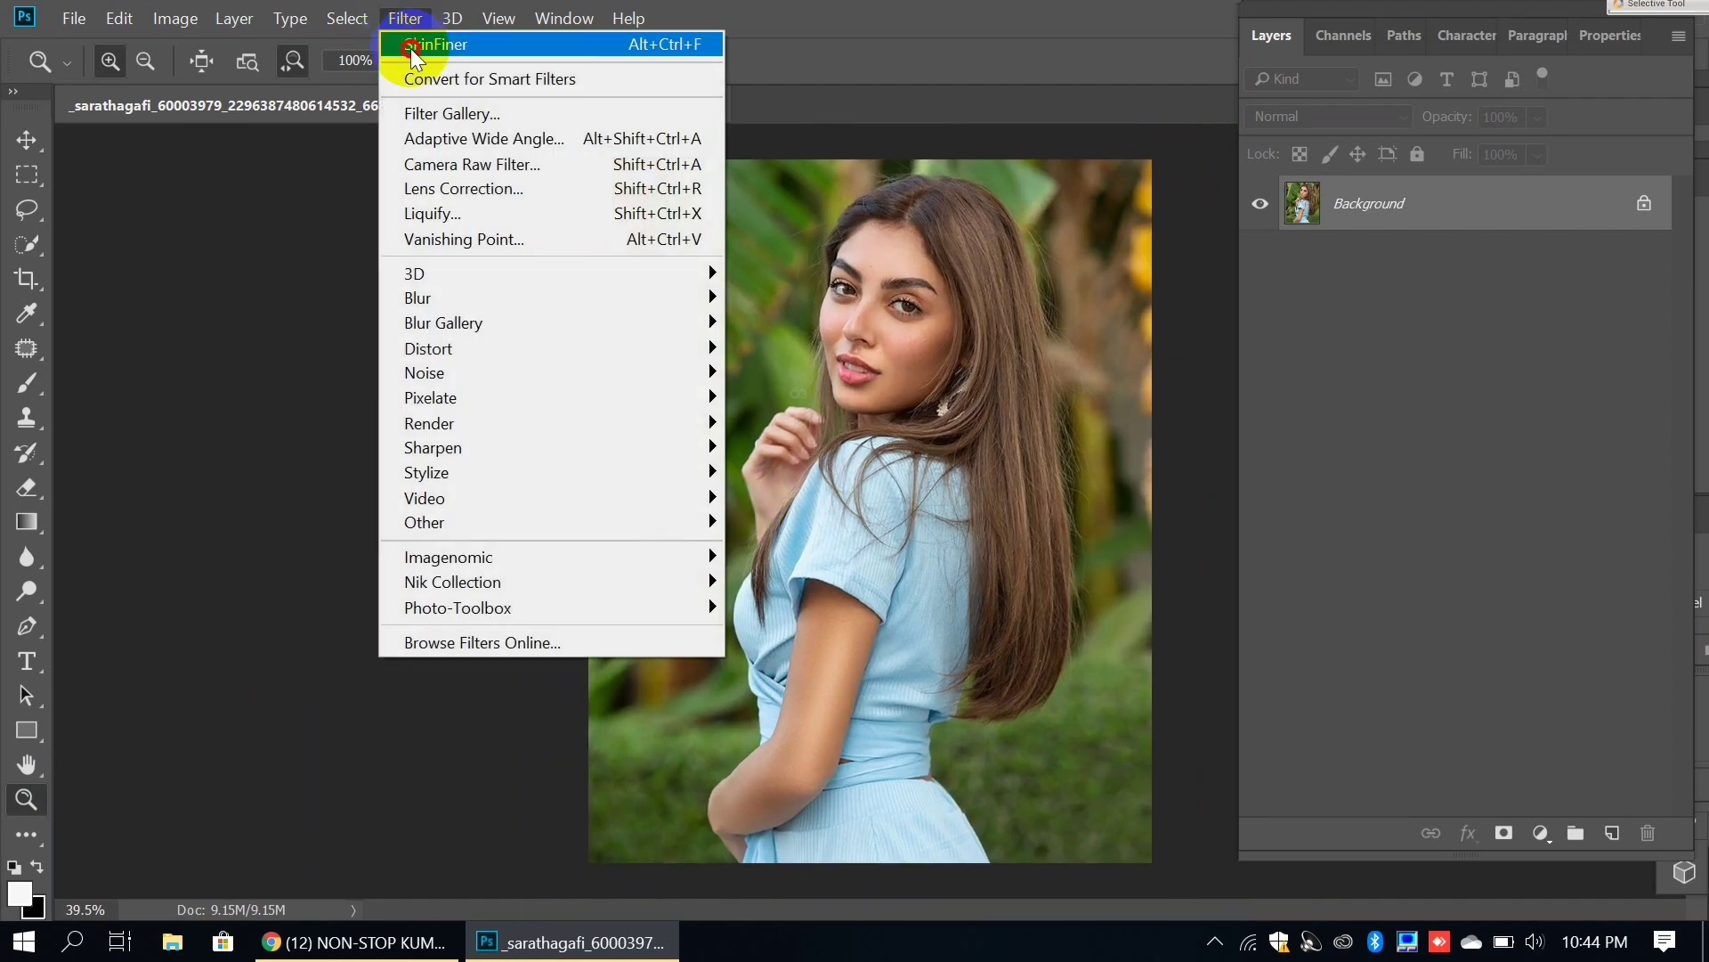
# Step: Open the Camera Raw Filter and reposition its window to reveal the Basic panel
pyautogui.click(422, 163)
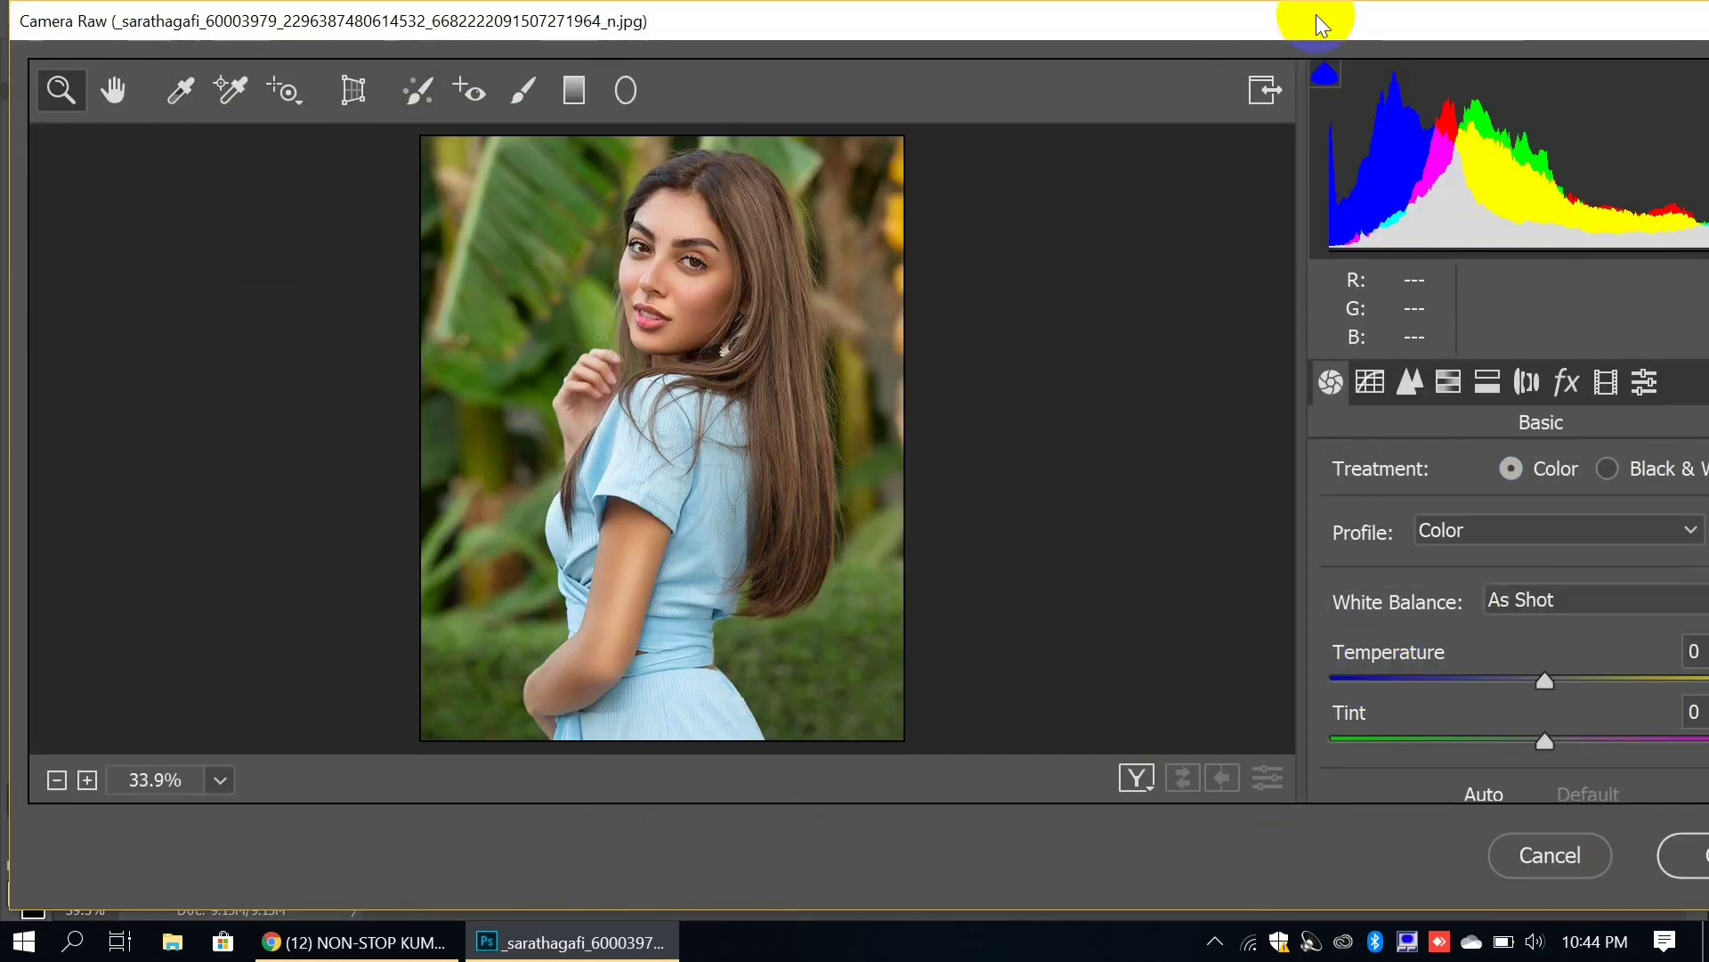
pyautogui.moveTo(1314, 18); pyautogui.dragTo(1105, 8)
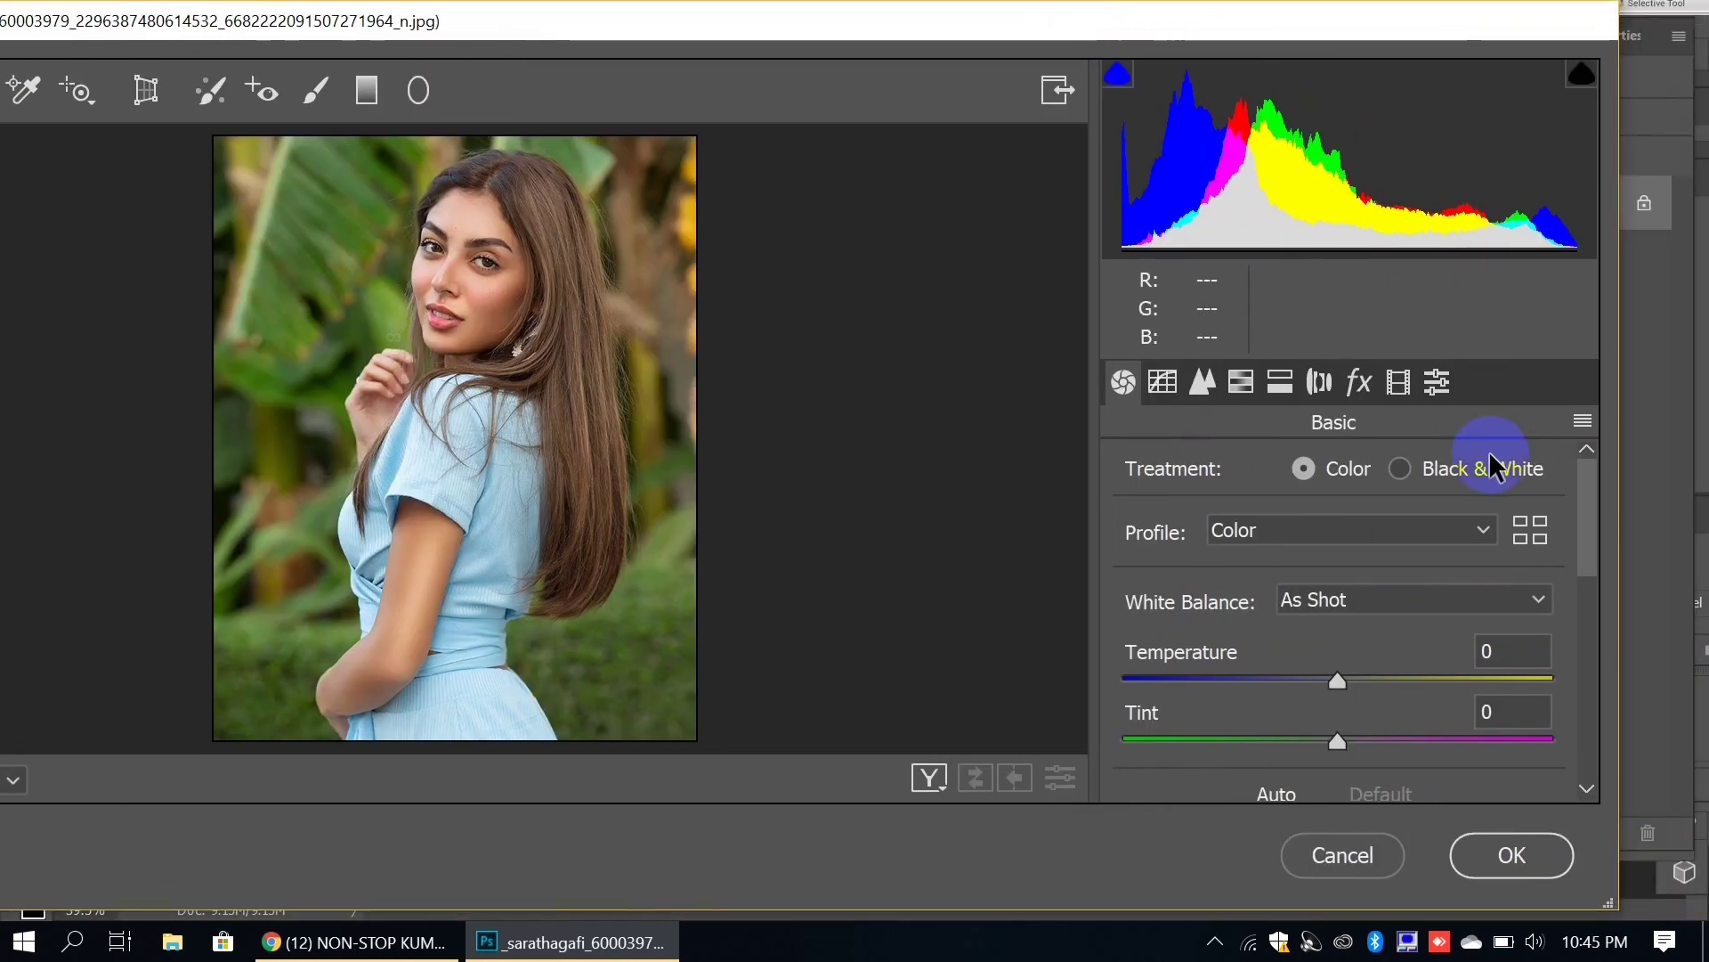
pyautogui.moveTo(1591, 569); pyautogui.dragTo(1595, 591)
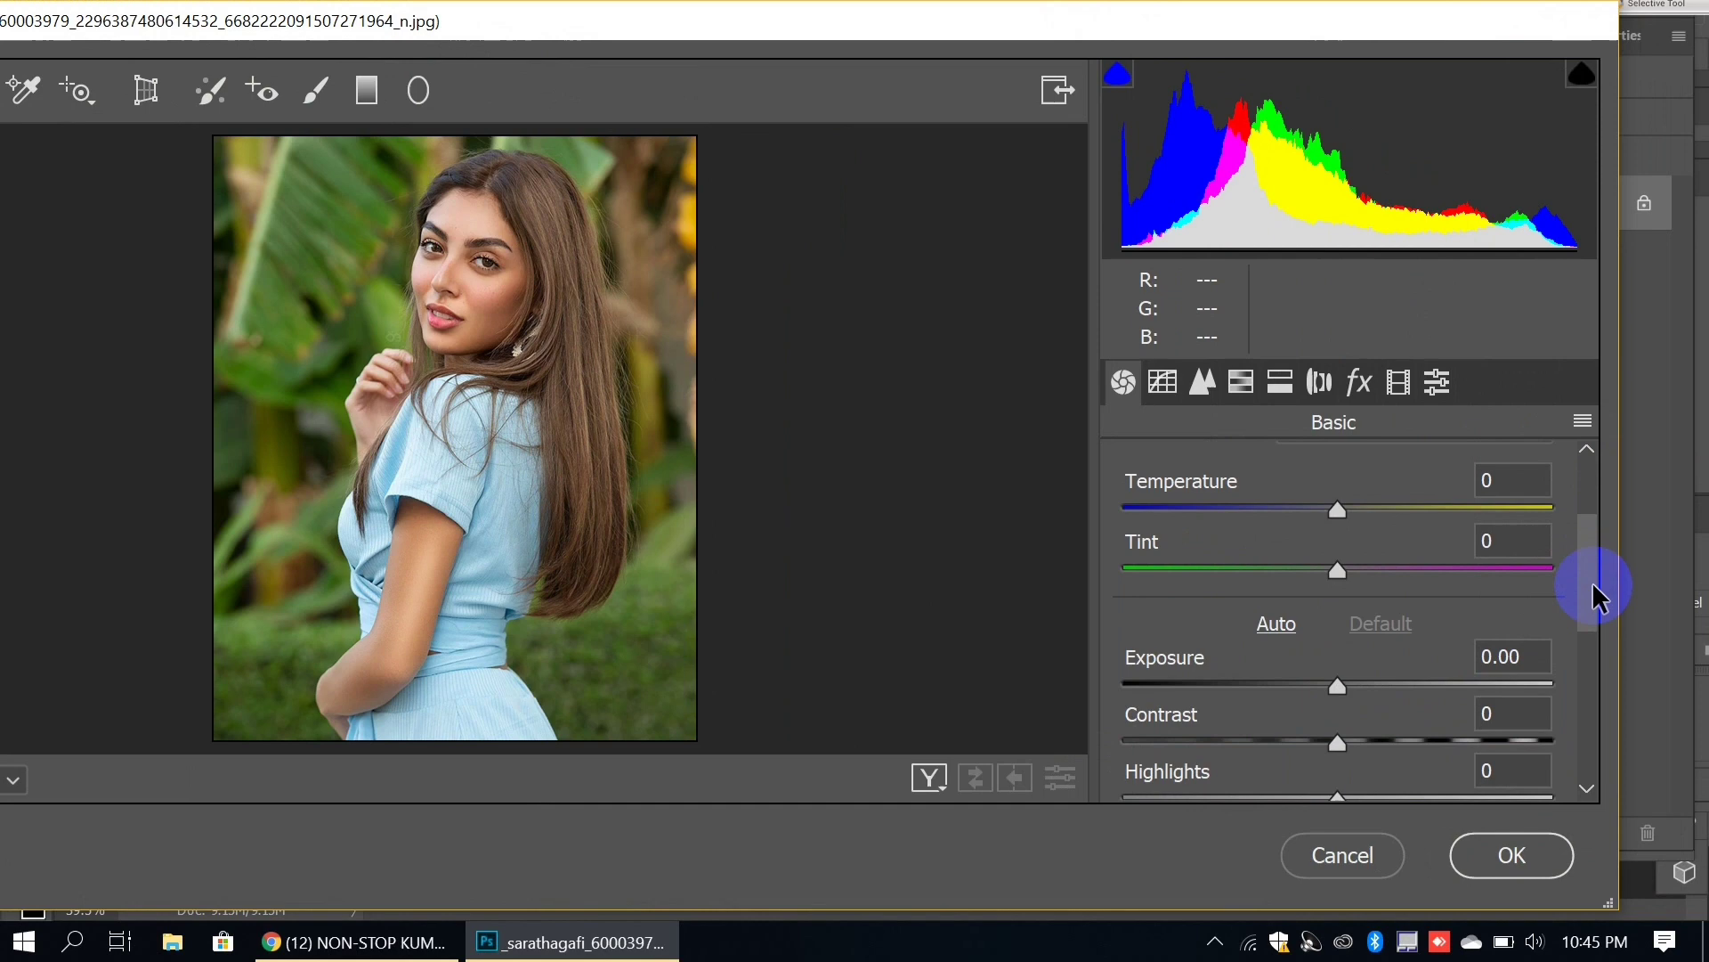
# Step: Set Temperature to +20
pyautogui.click(1483, 478)
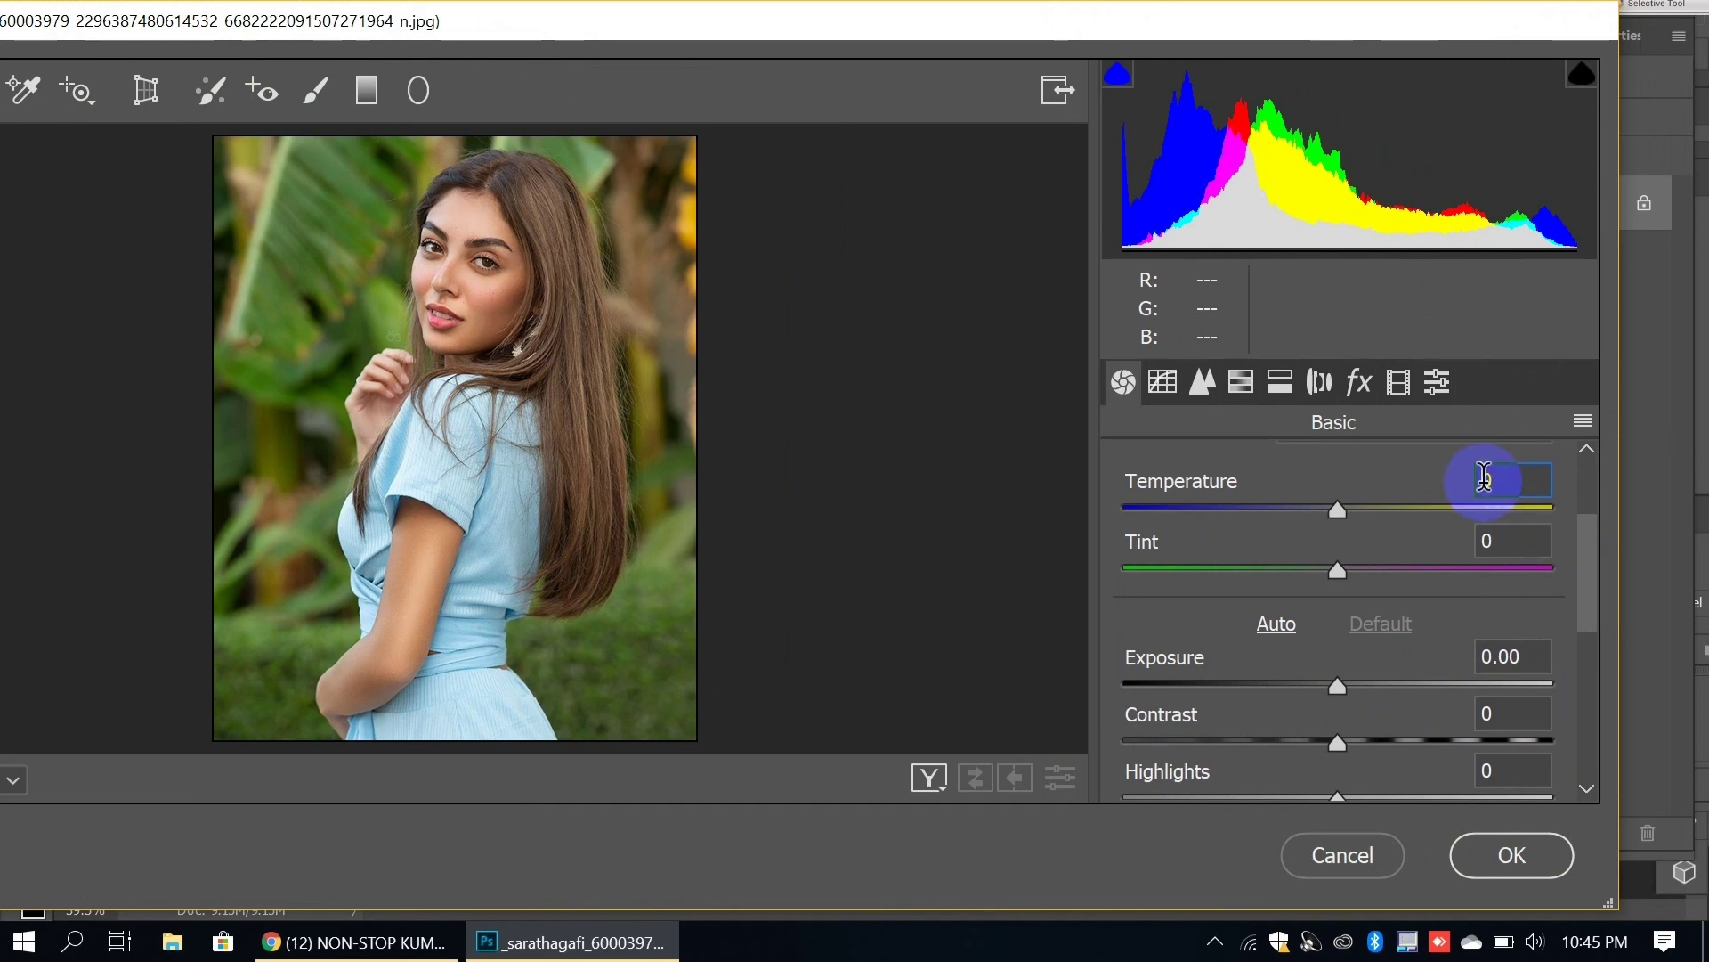
pyautogui.write('20')
pyautogui.press('Return')
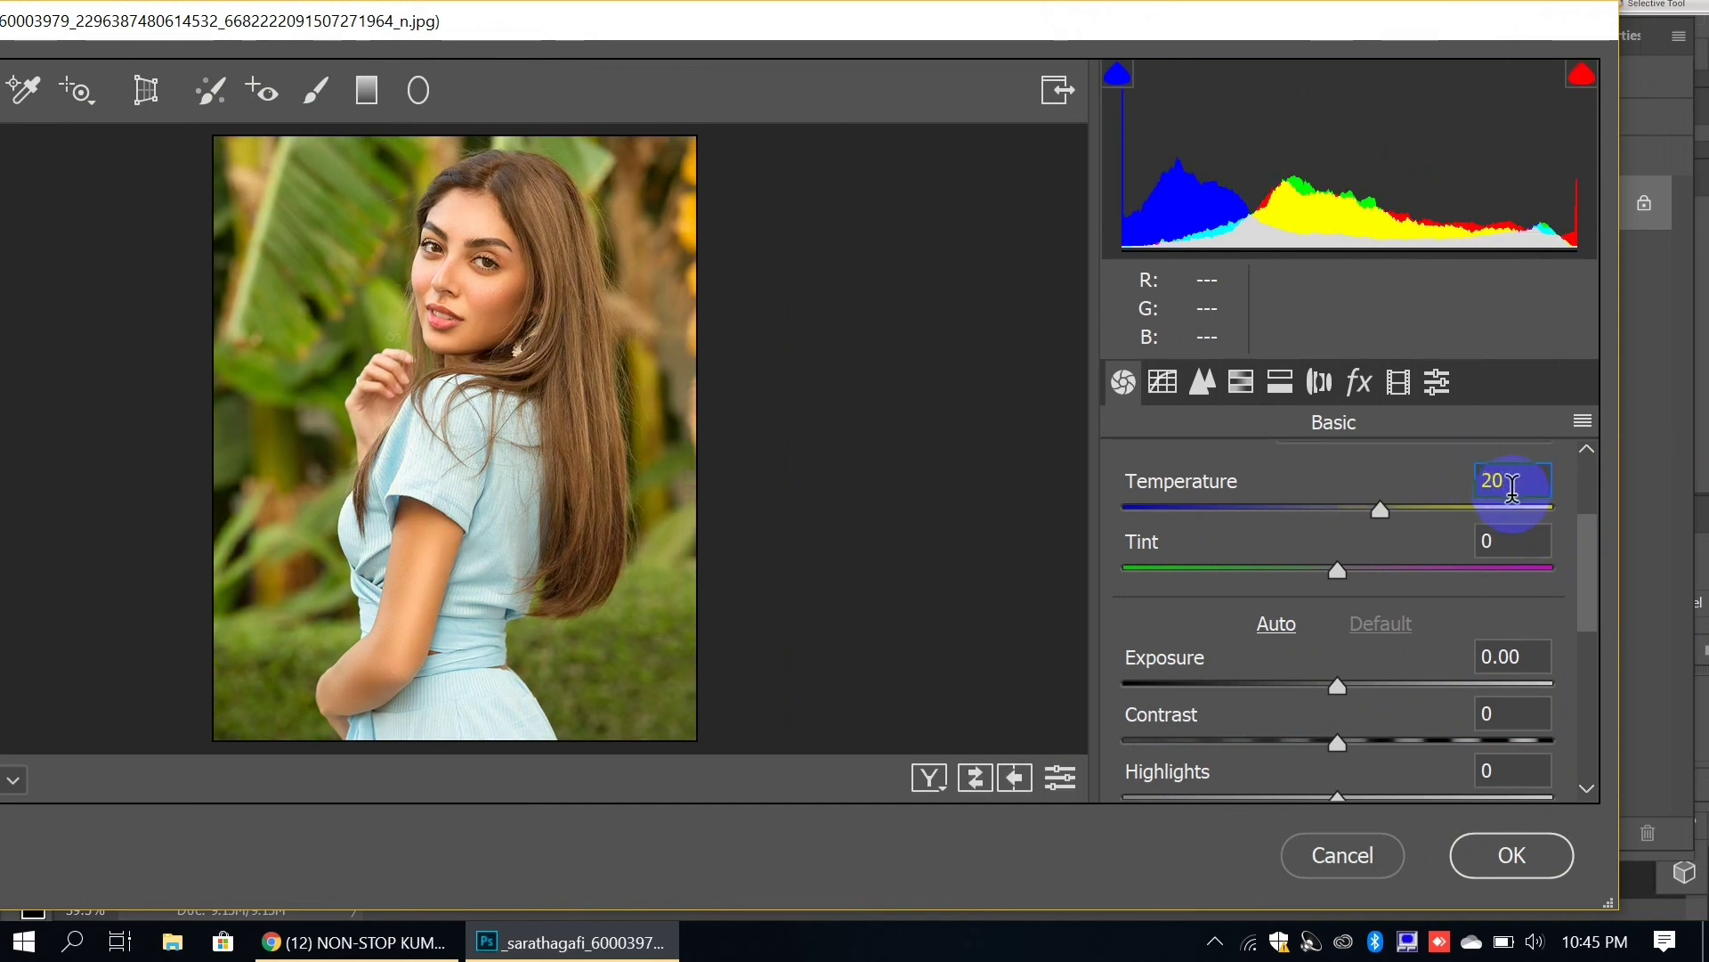
pyautogui.write('5')
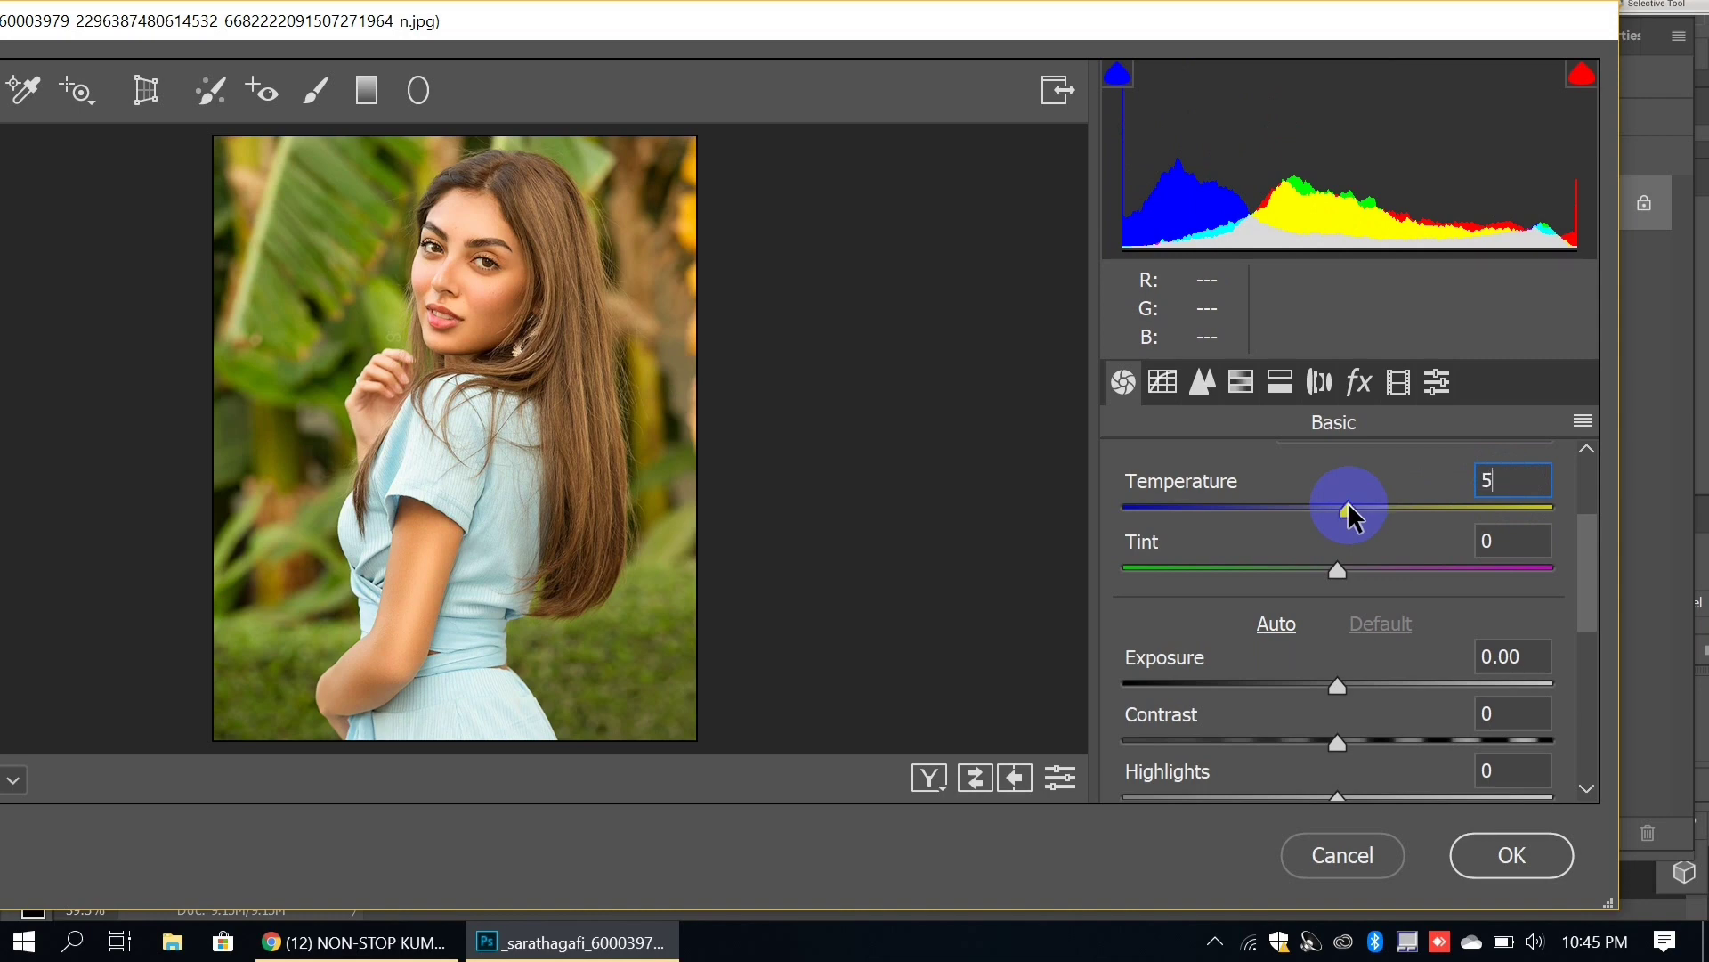
pyautogui.press('BackSpace')
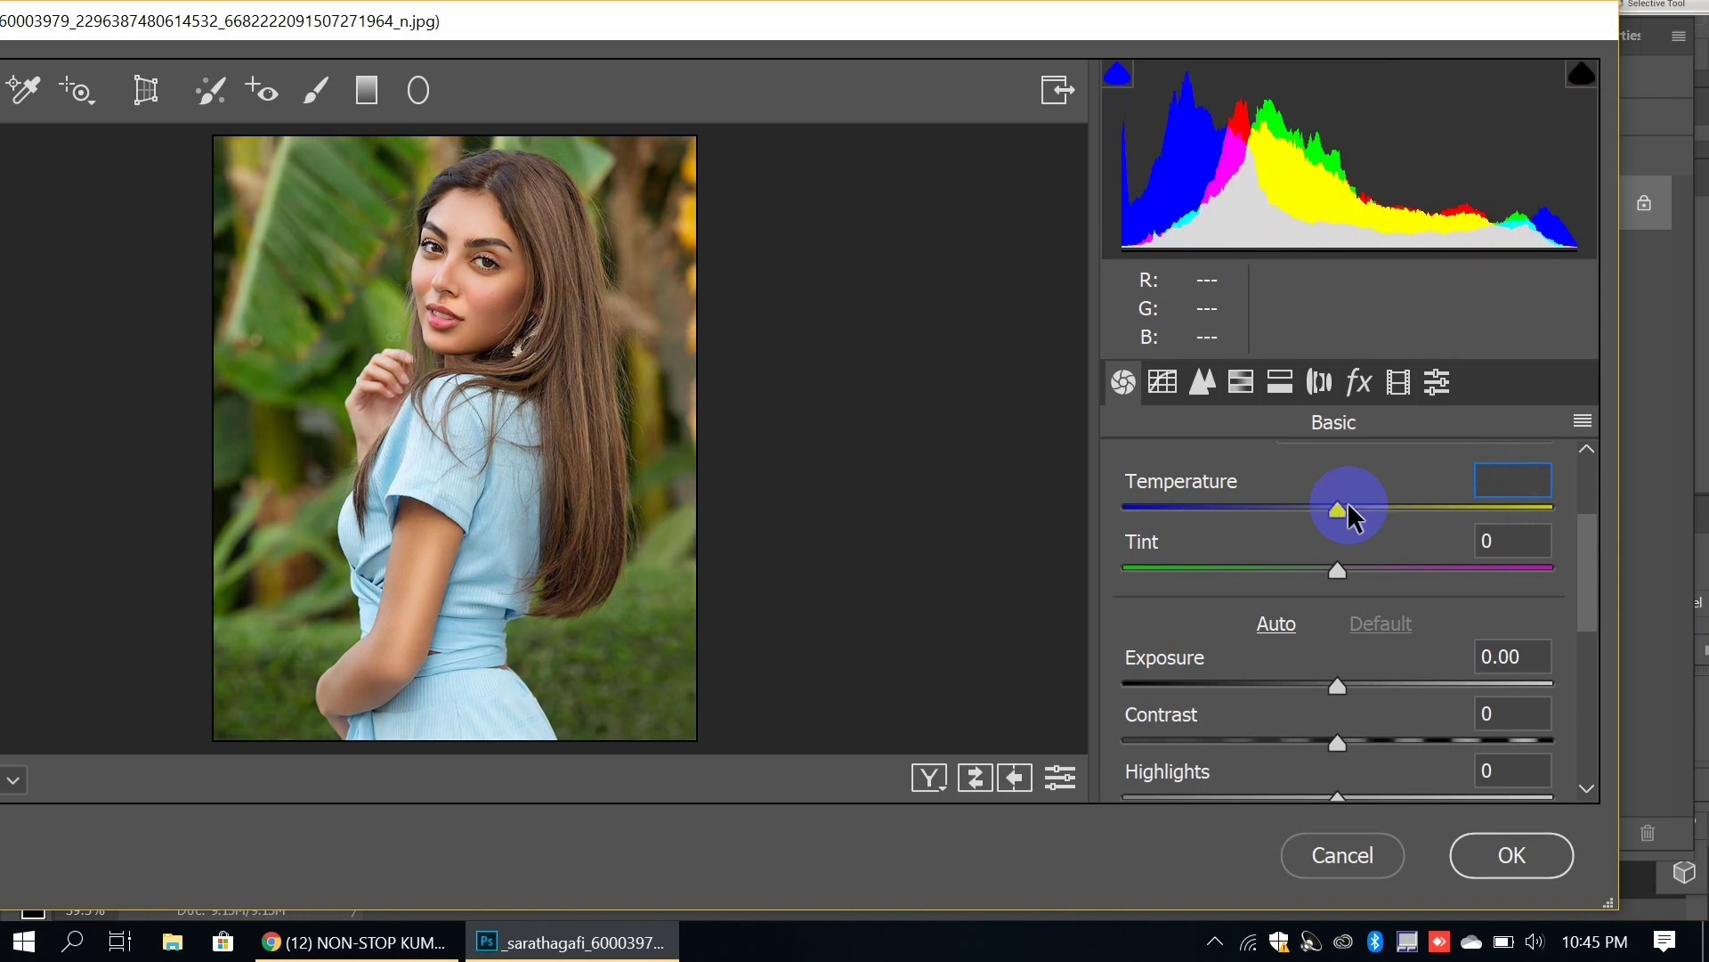
pyautogui.write('5')
pyautogui.press('BackSpace')
pyautogui.write('20')
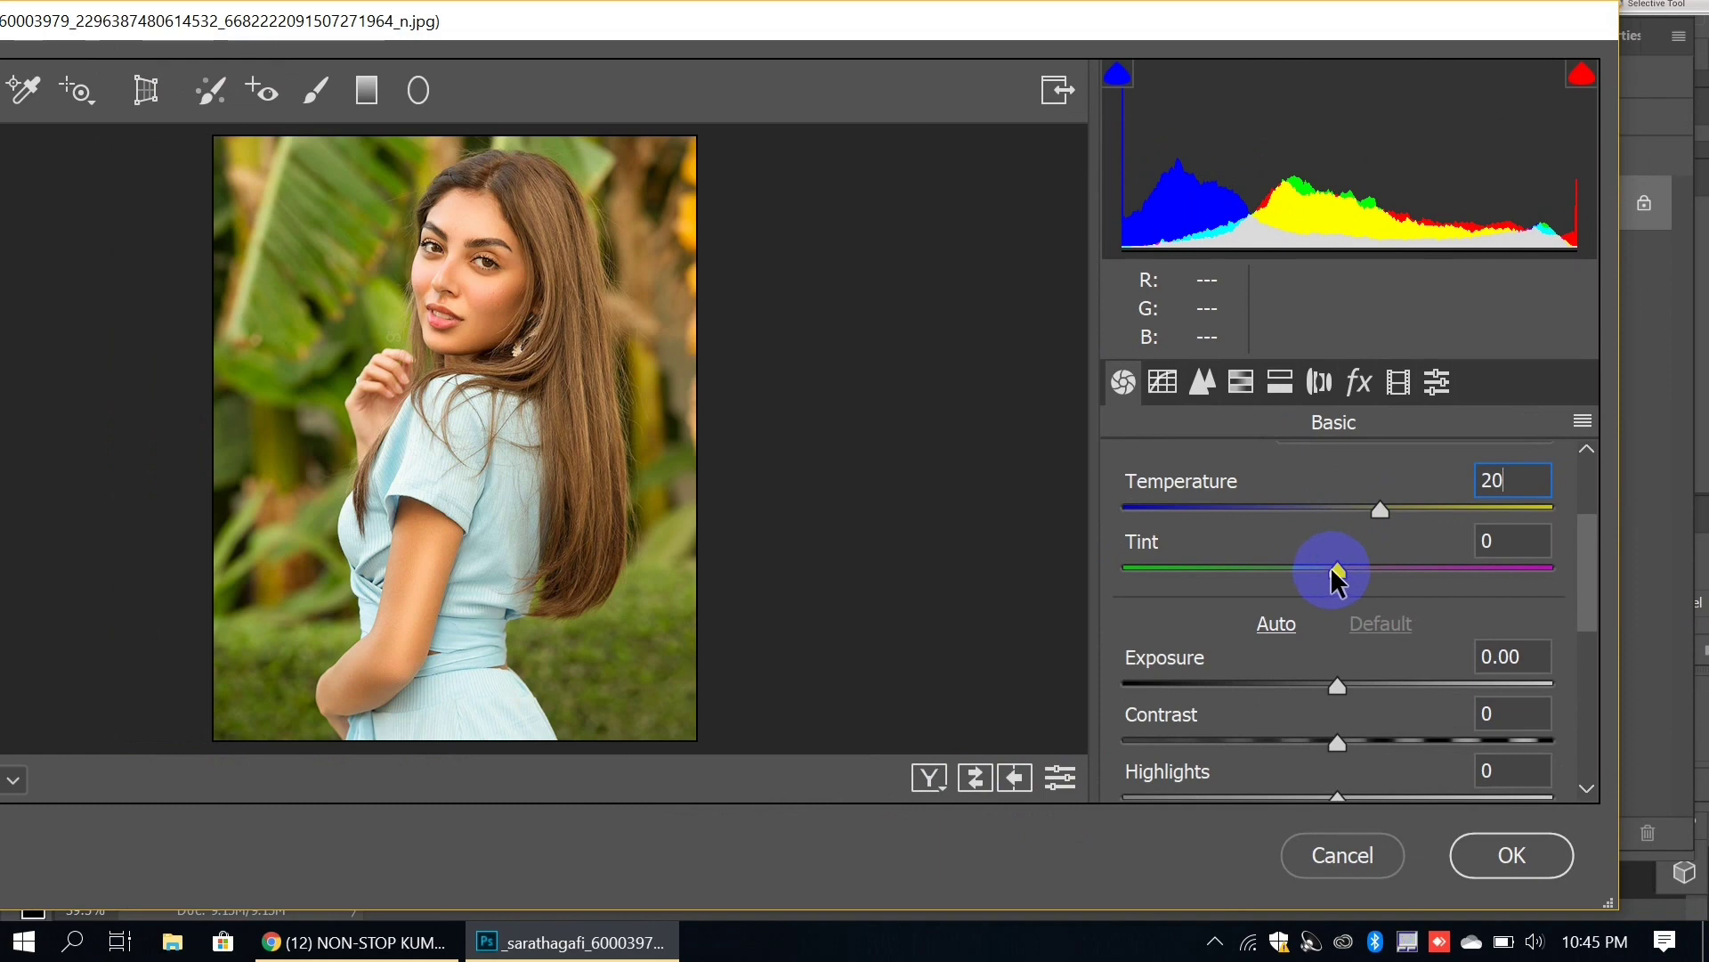
# Step: Set Tint to -24 and recommit Temperature at +20
pyautogui.moveTo(1330, 568); pyautogui.dragTo(1286, 568)
pyautogui.moveTo(1306, 503); pyautogui.dragTo(1366, 508)
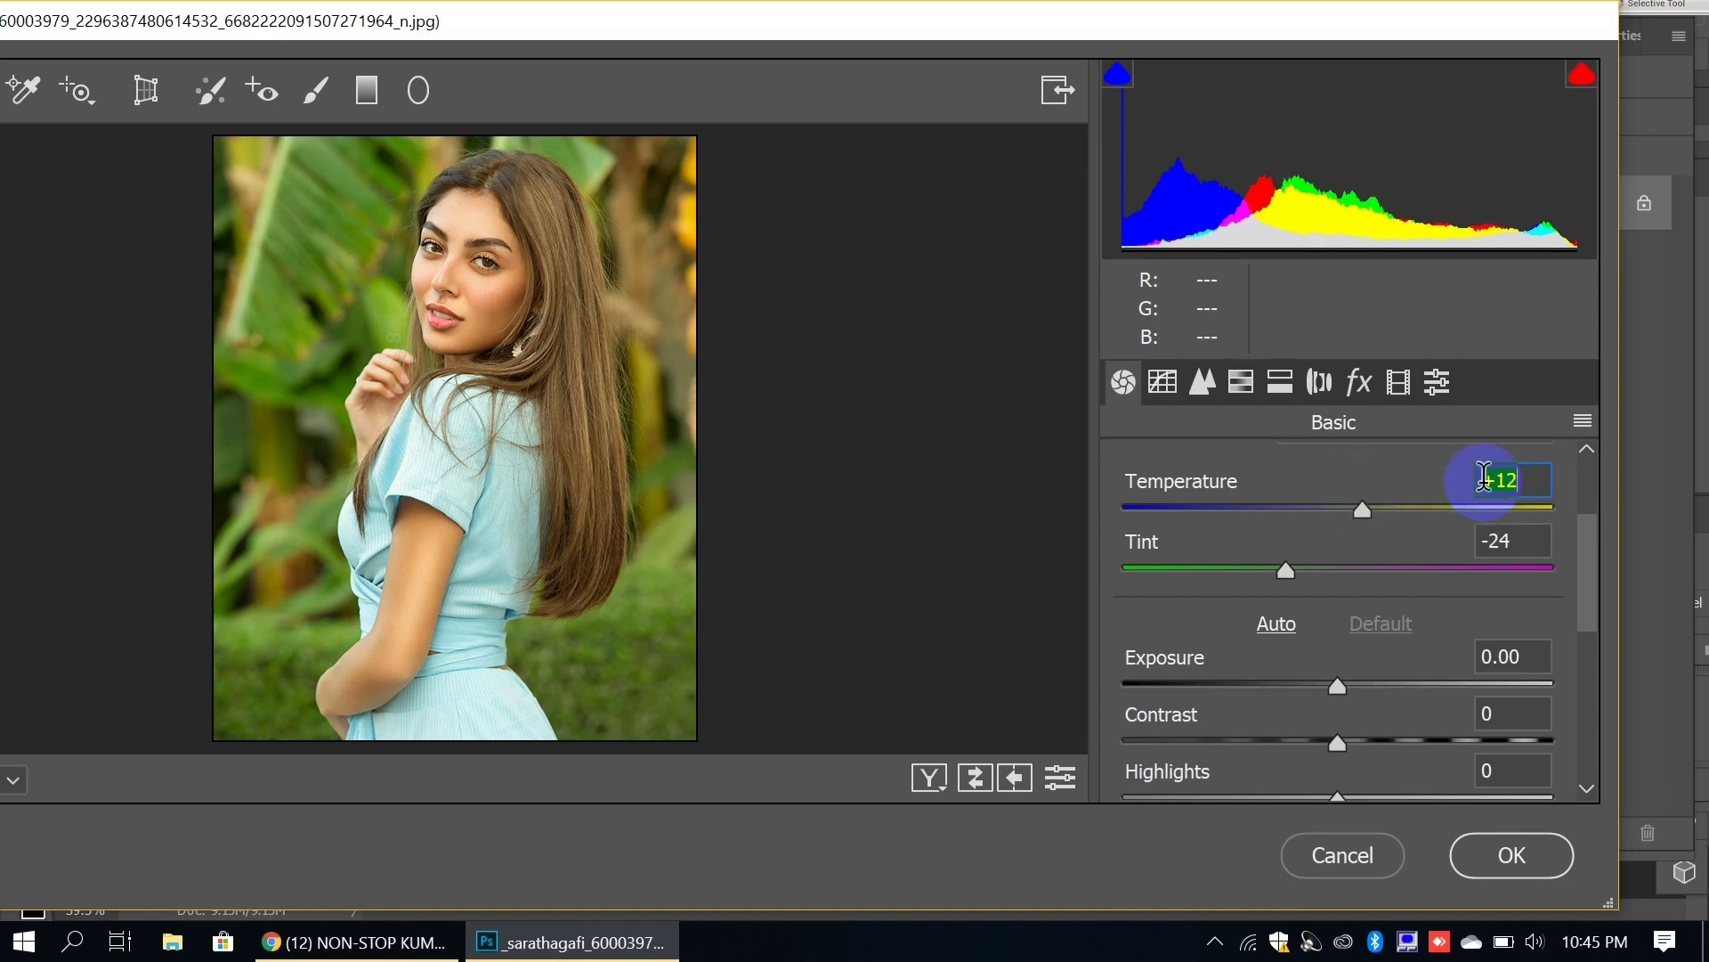
pyautogui.write('20')
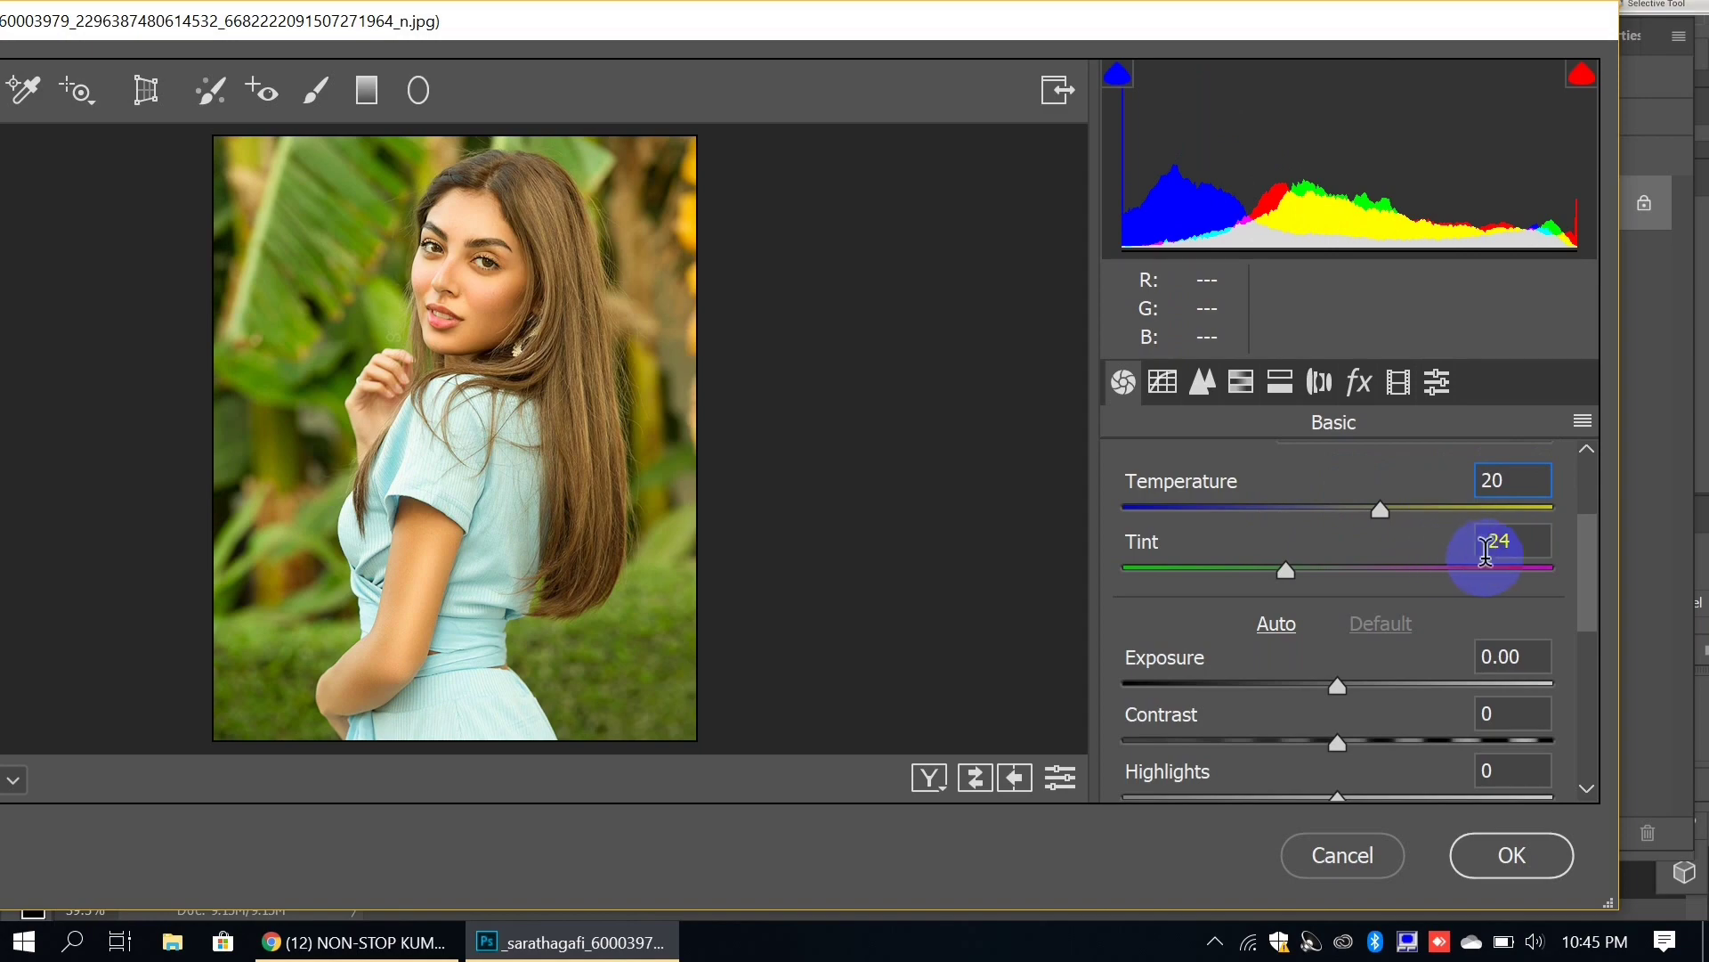
pyautogui.press('Tab')
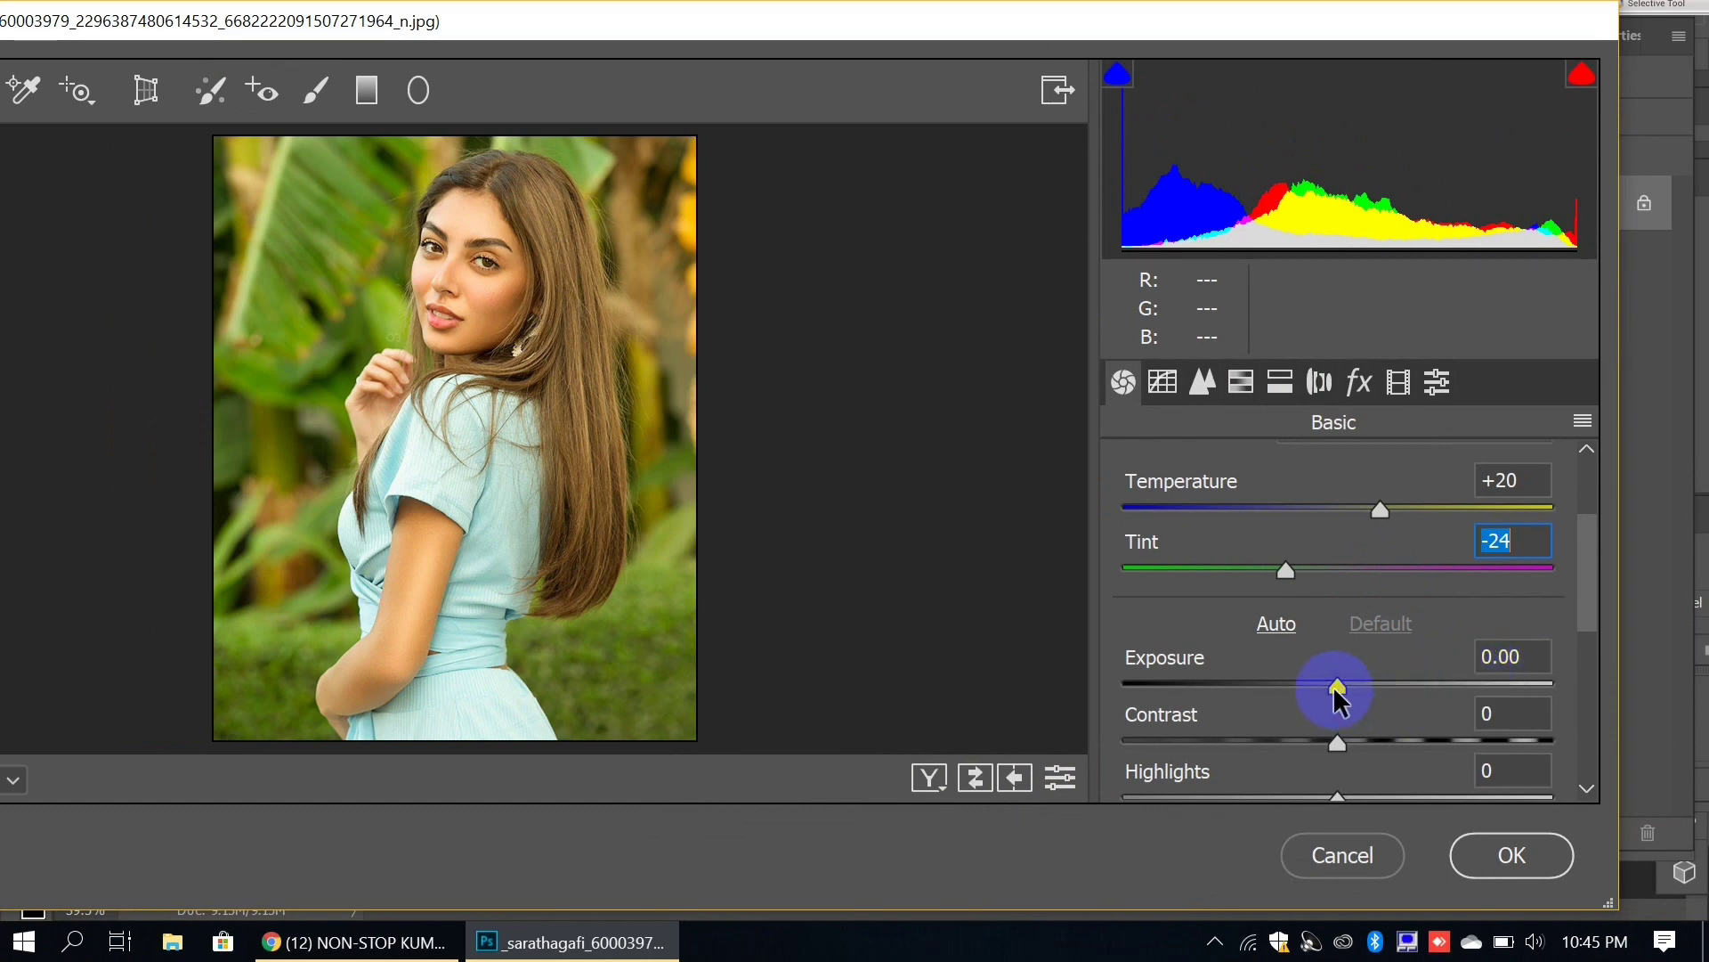
# Step: Raise Exposure to +0.20, pull Highlights to about -43 and set Contrast to -40
pyautogui.moveTo(1337, 692); pyautogui.dragTo(1256, 741)
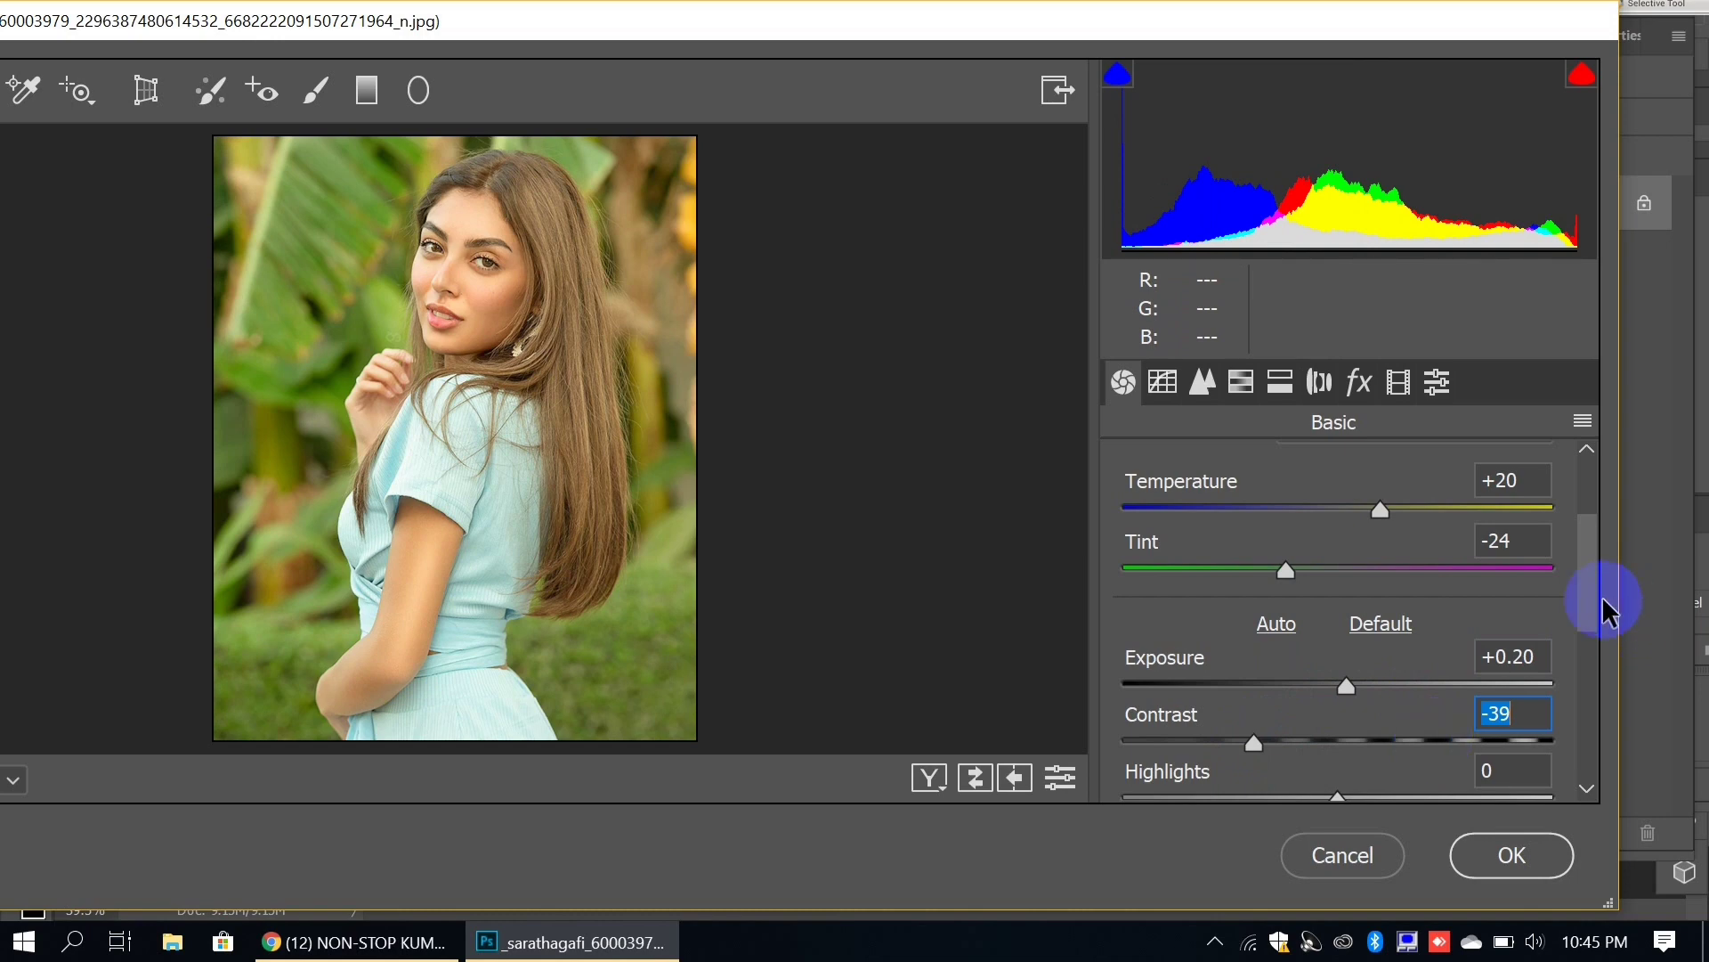
pyautogui.moveTo(1603, 599); pyautogui.dragTo(1599, 649)
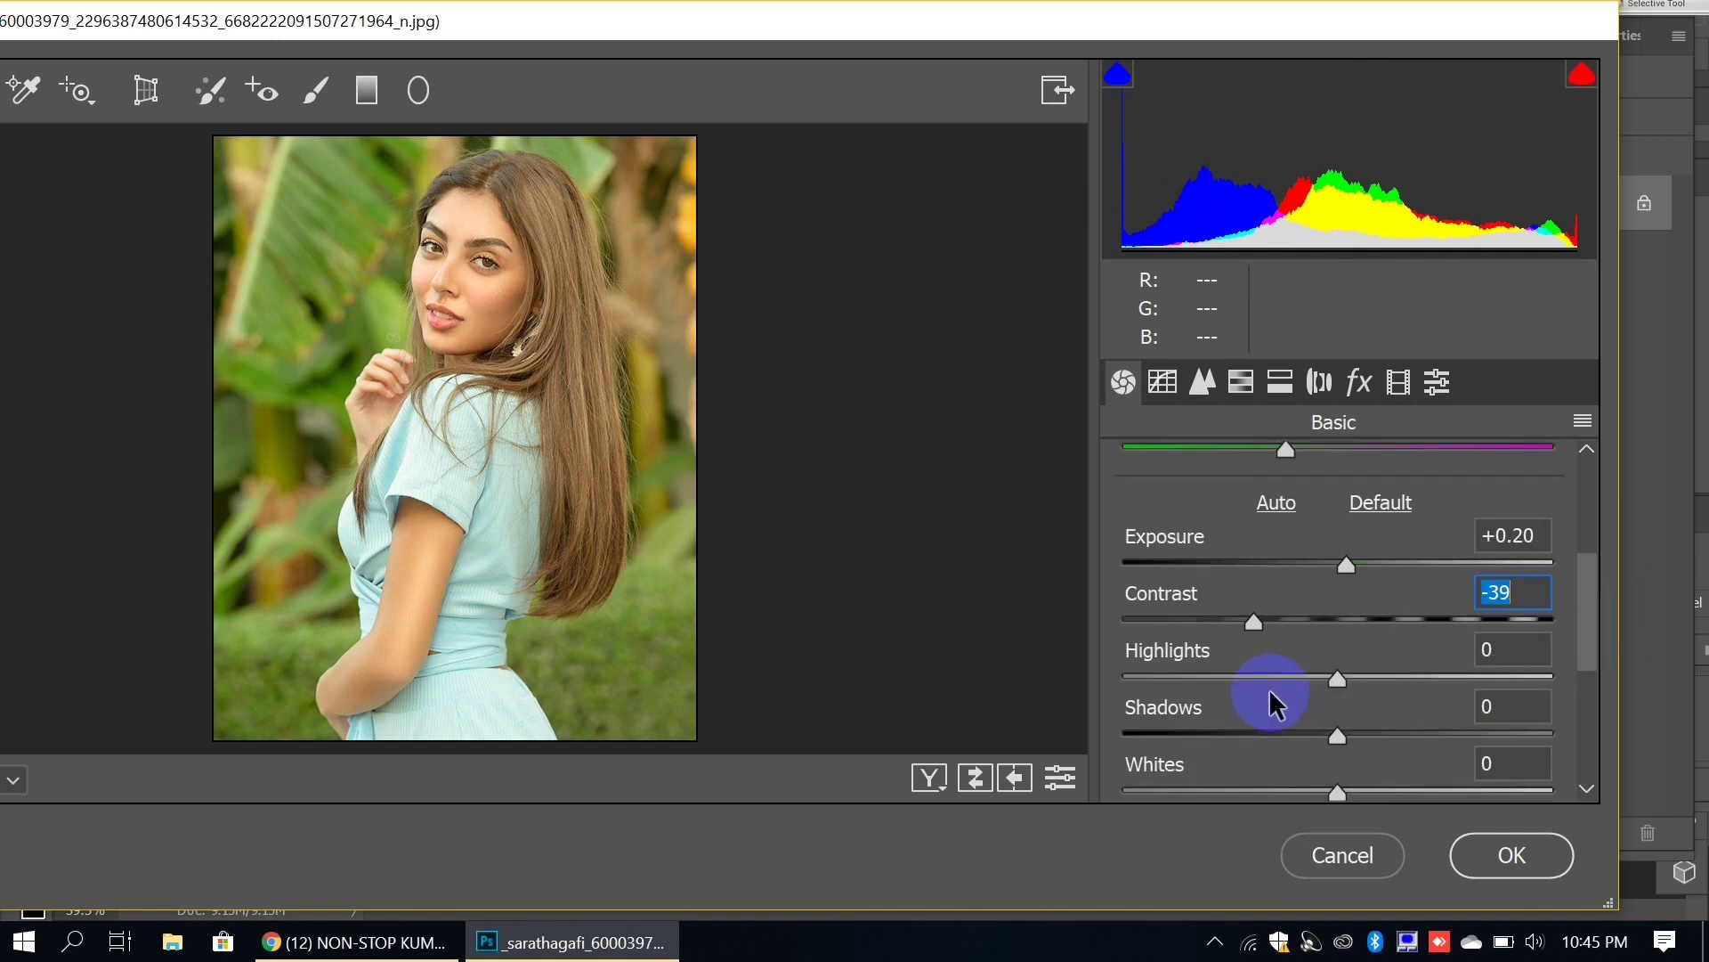
pyautogui.moveTo(1335, 679); pyautogui.dragTo(1251, 683)
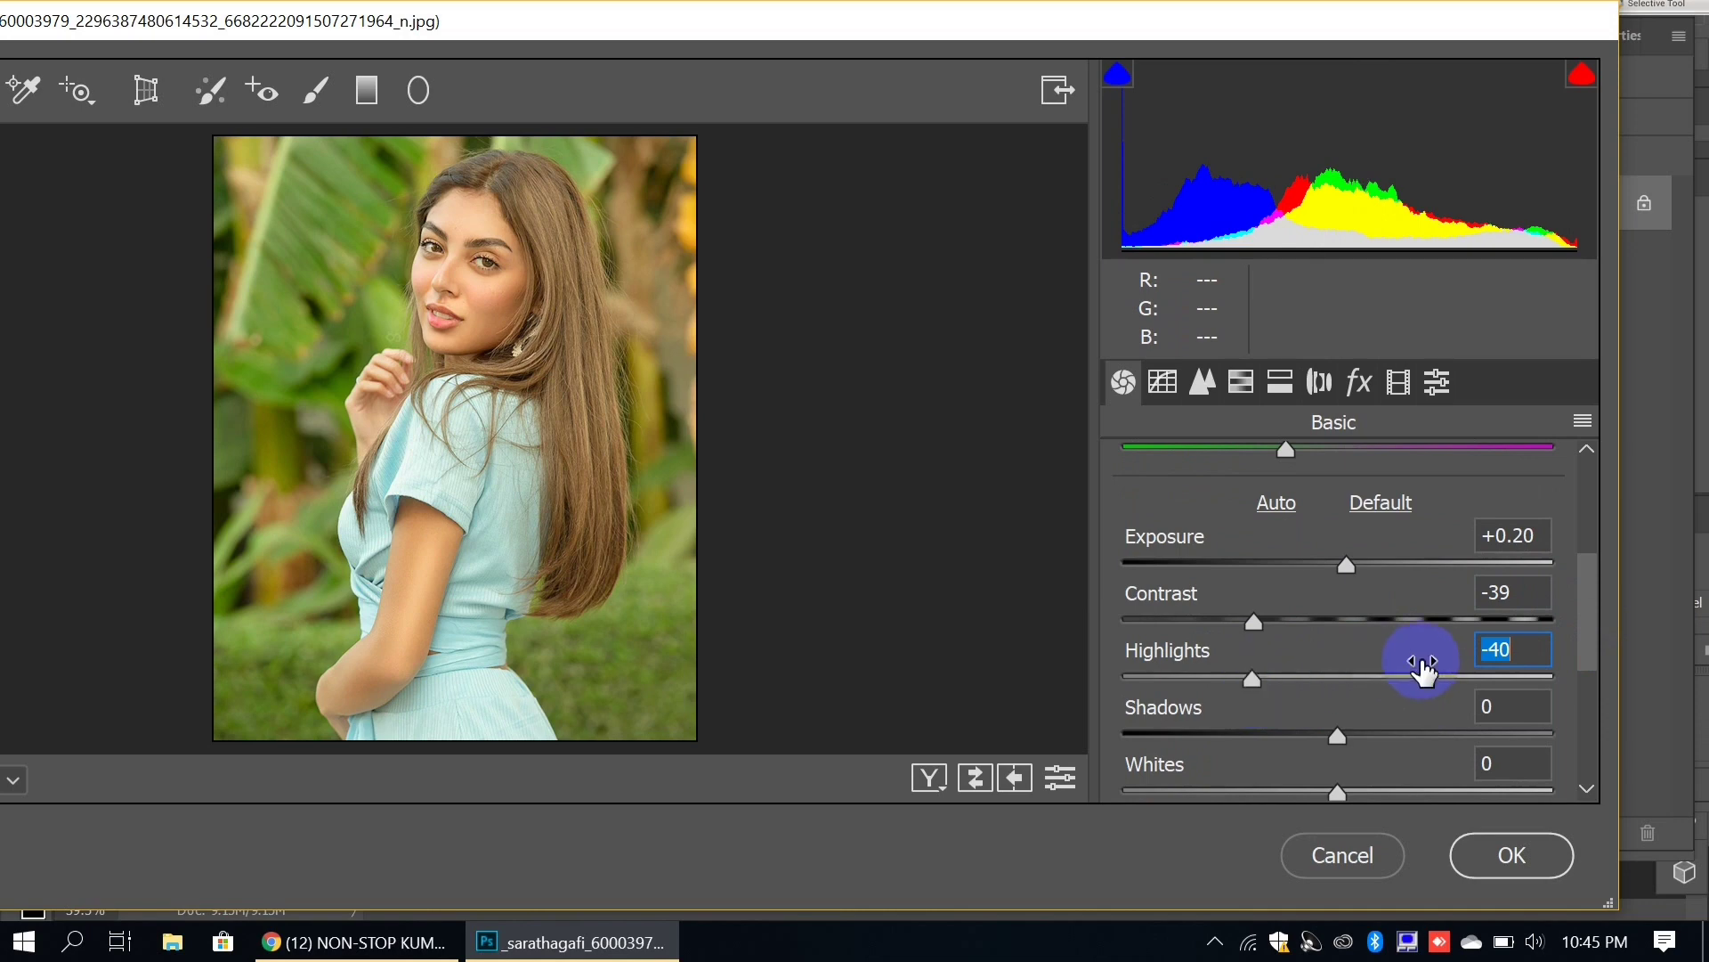
pyautogui.moveTo(1516, 592); pyautogui.dragTo(1422, 601)
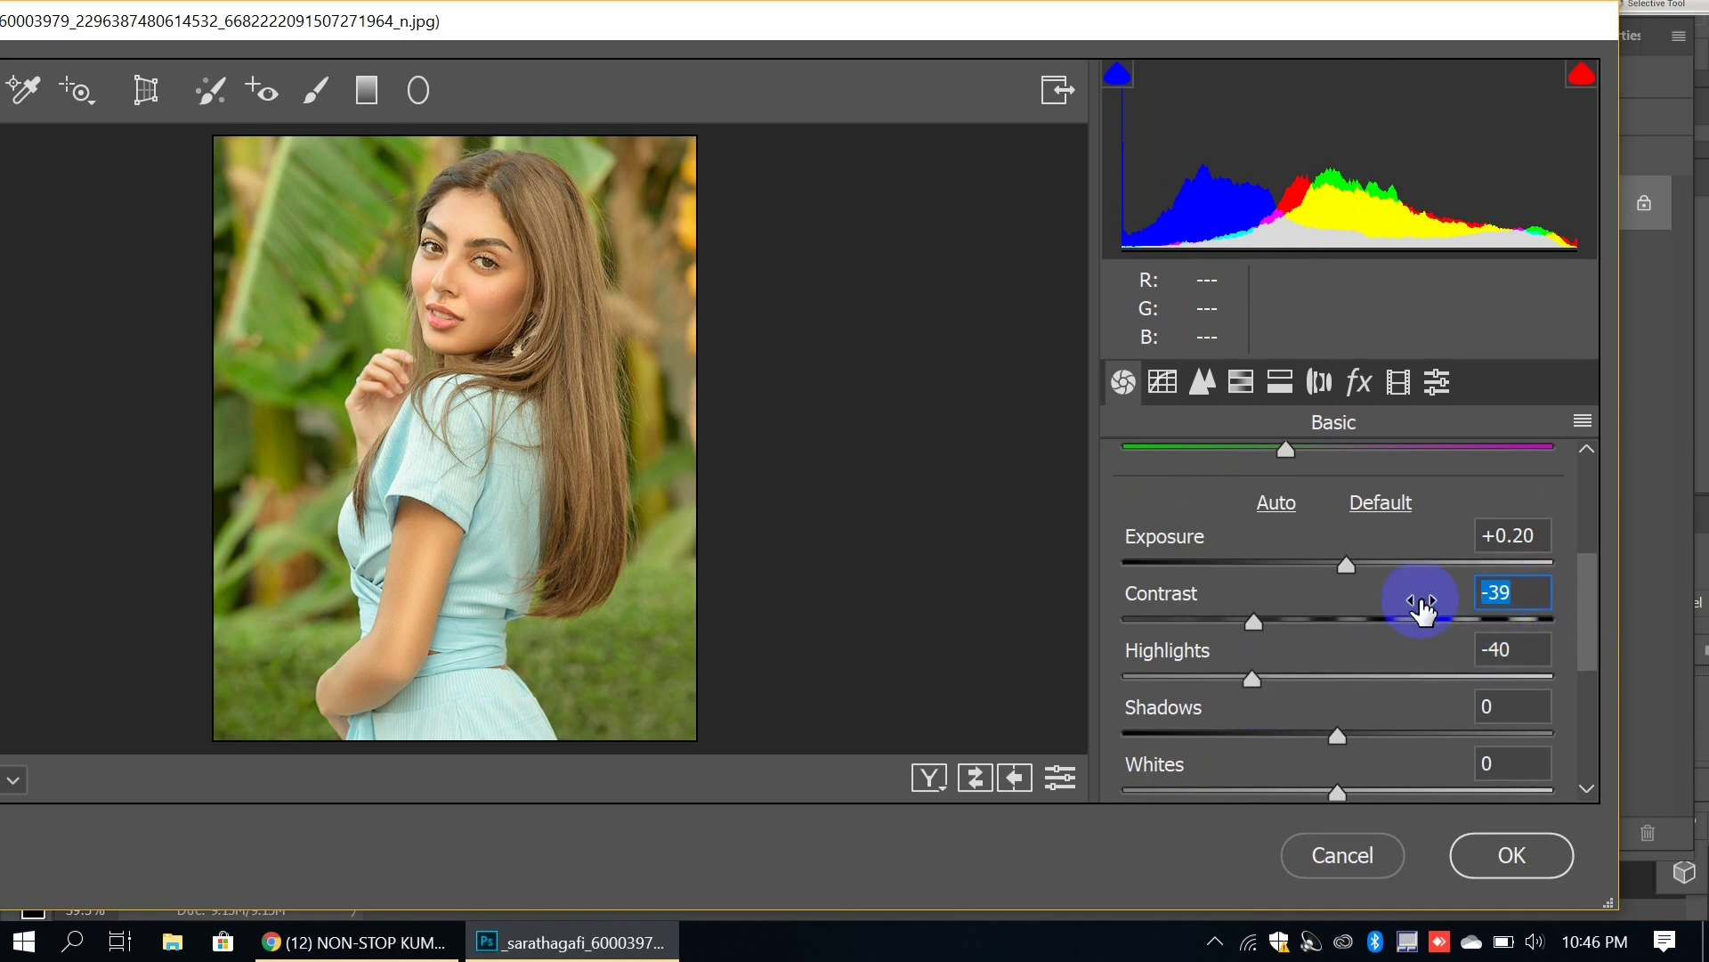
pyautogui.write('-4')
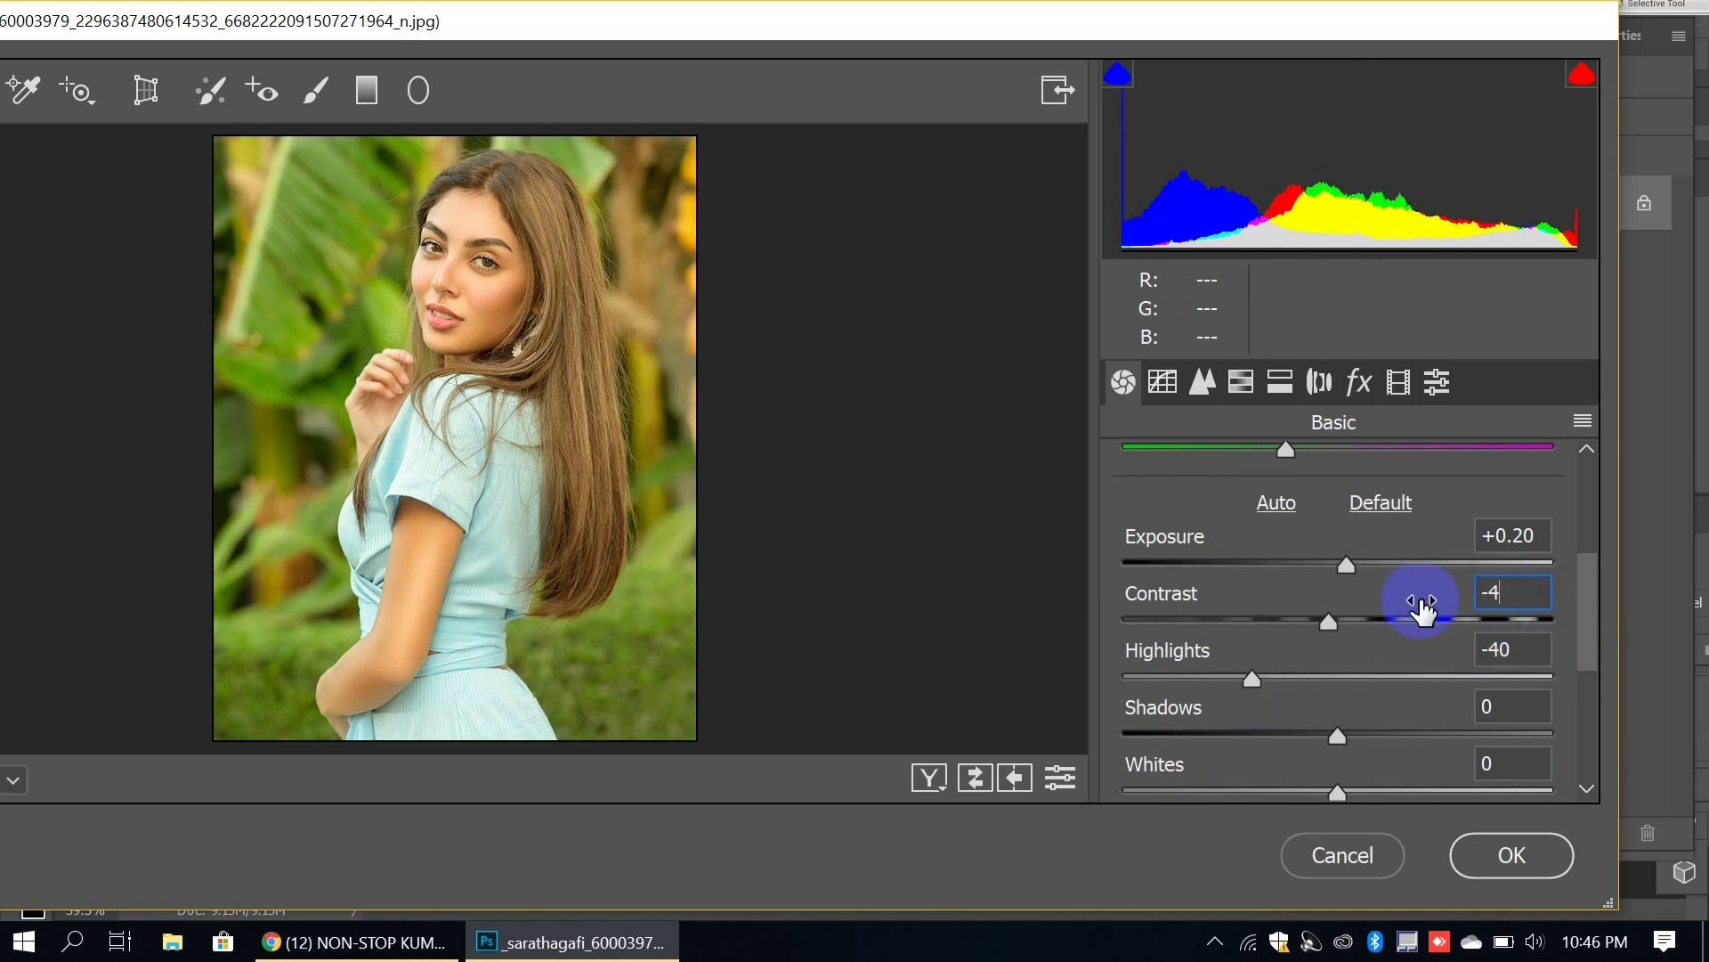
pyautogui.write('0')
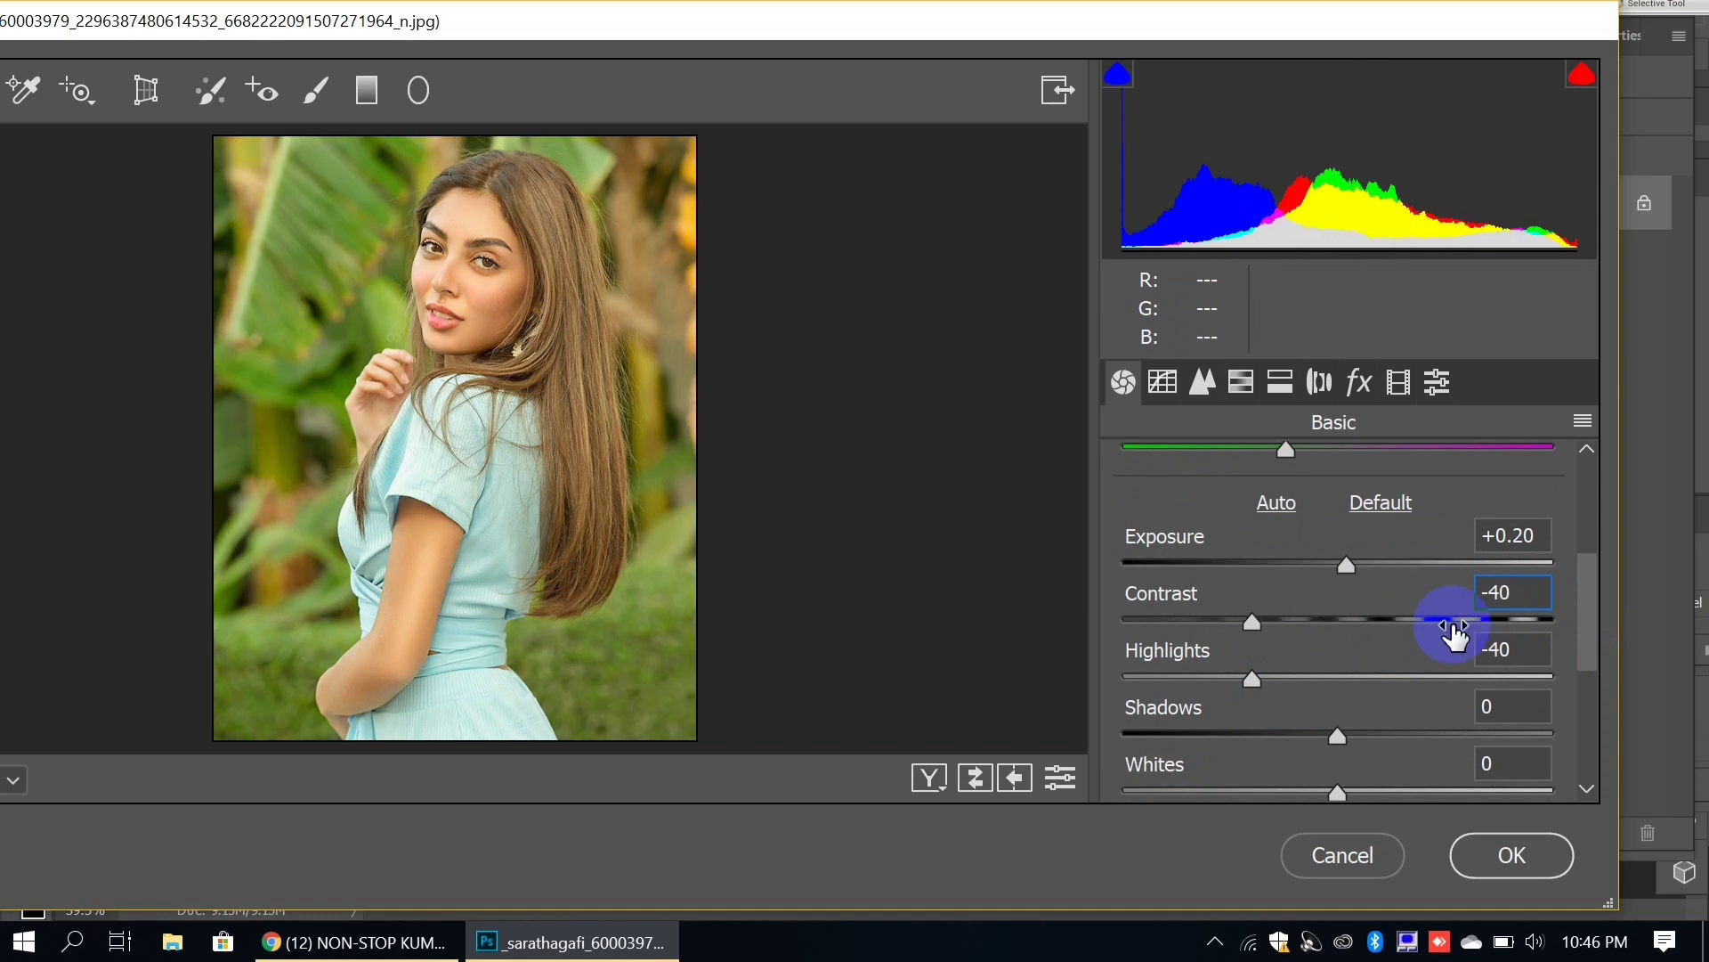
pyautogui.moveTo(1593, 617); pyautogui.dragTo(1585, 645)
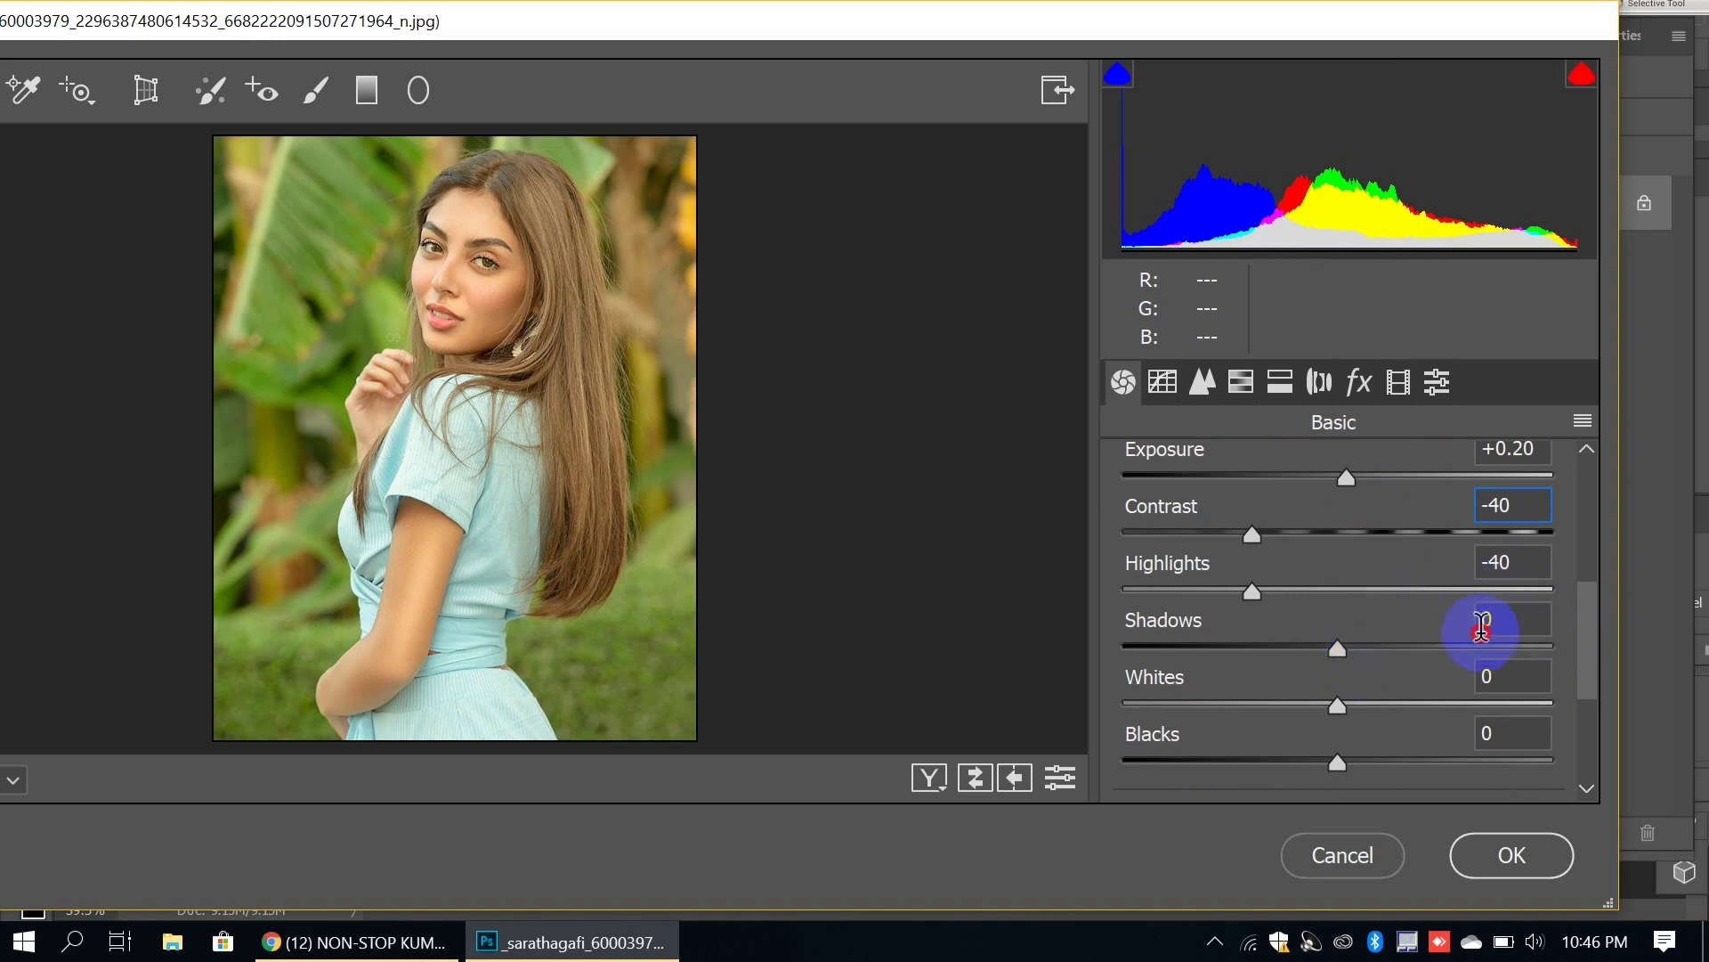
pyautogui.write('0')
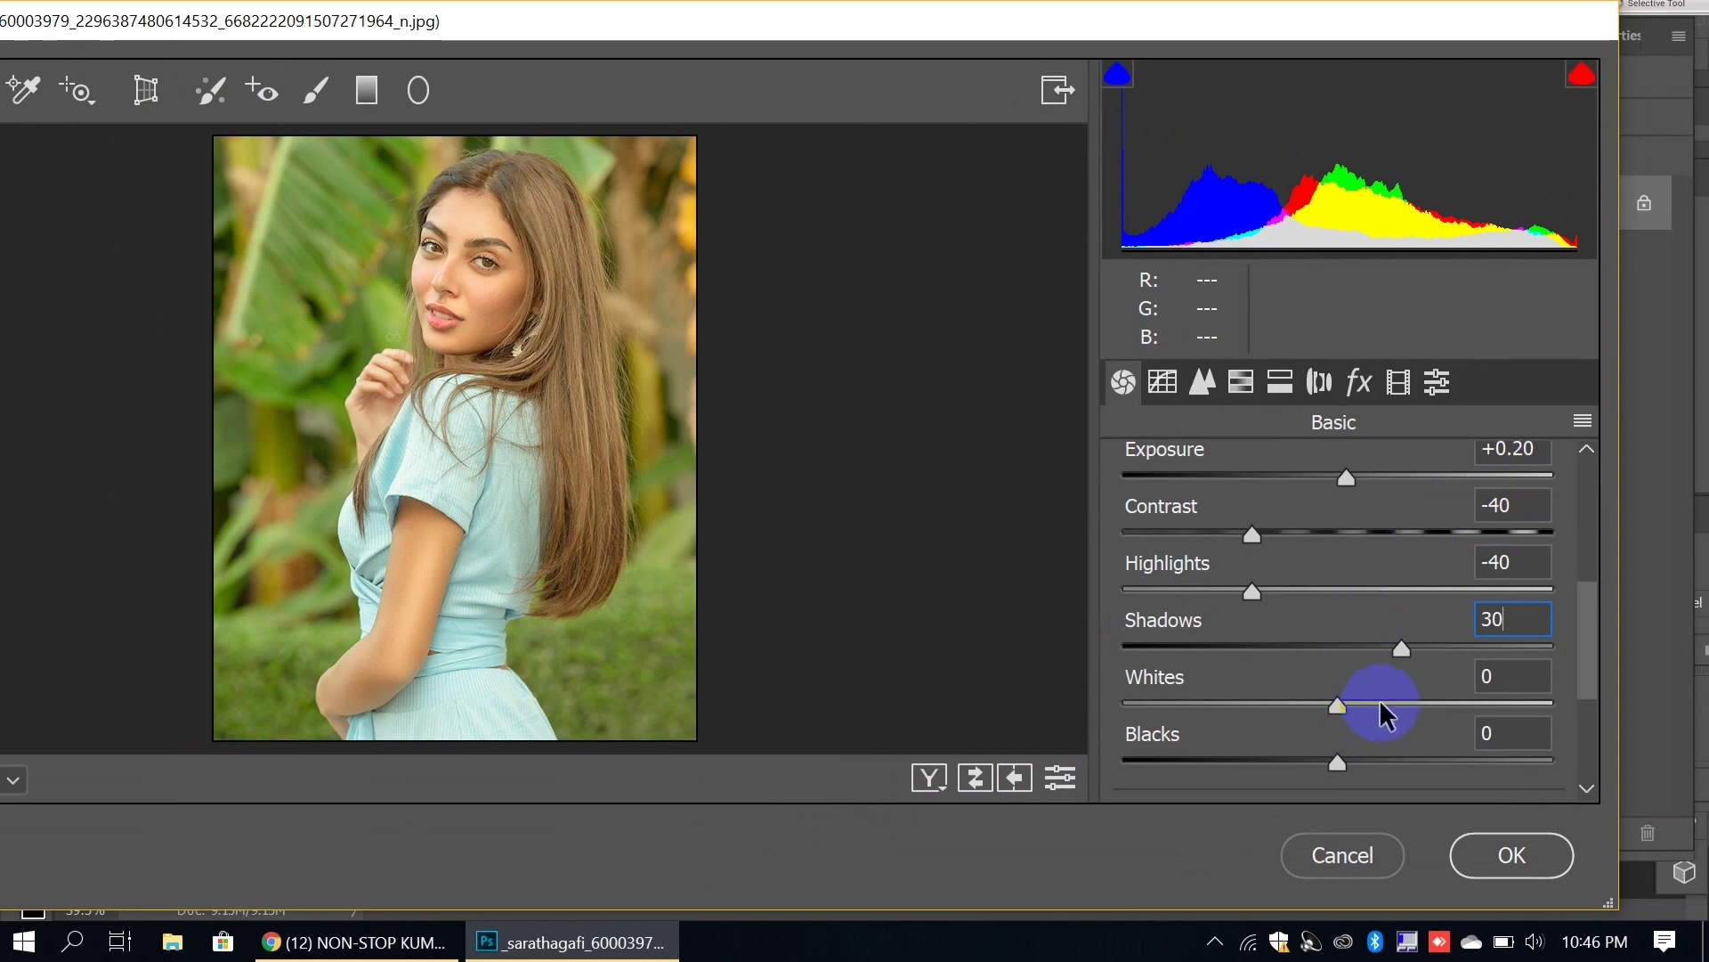
# Step: Set Whites to +28, Blacks to -29 and lower Vibrance to -10
pyautogui.moveTo(1380, 703); pyautogui.dragTo(1396, 701)
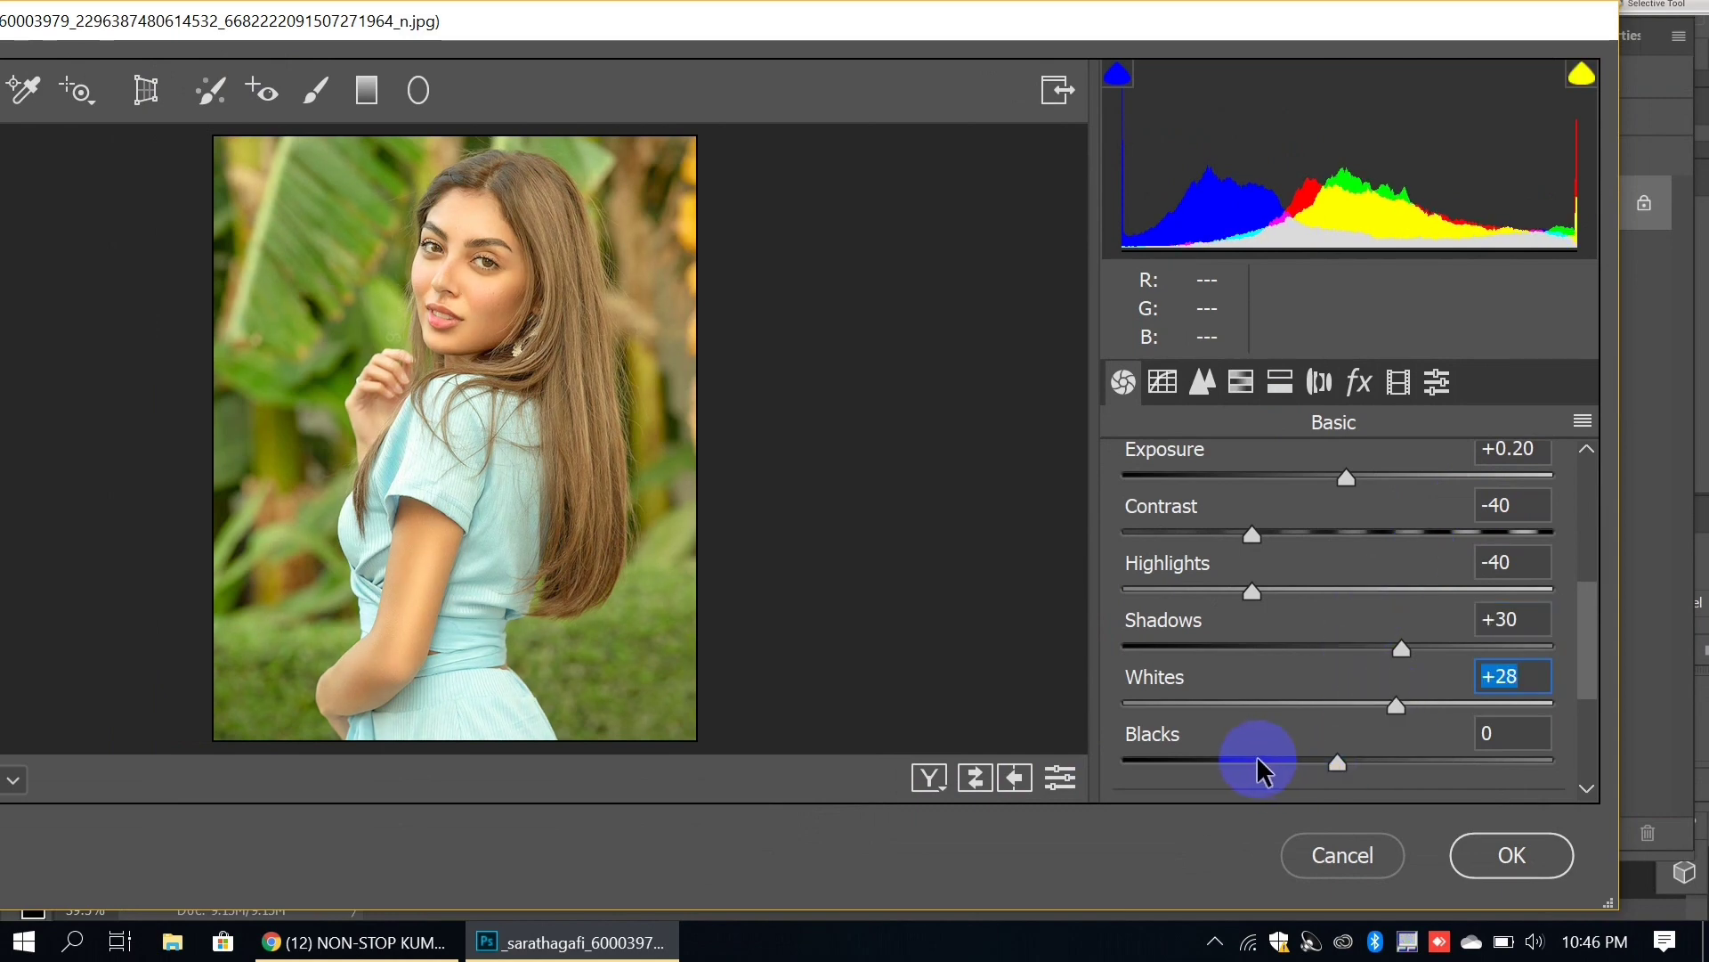
pyautogui.moveTo(1259, 764)
pyautogui.mouseDown()
pyautogui.moveTo(1245, 763)
pyautogui.moveTo(1275, 763)
pyautogui.mouseUp()
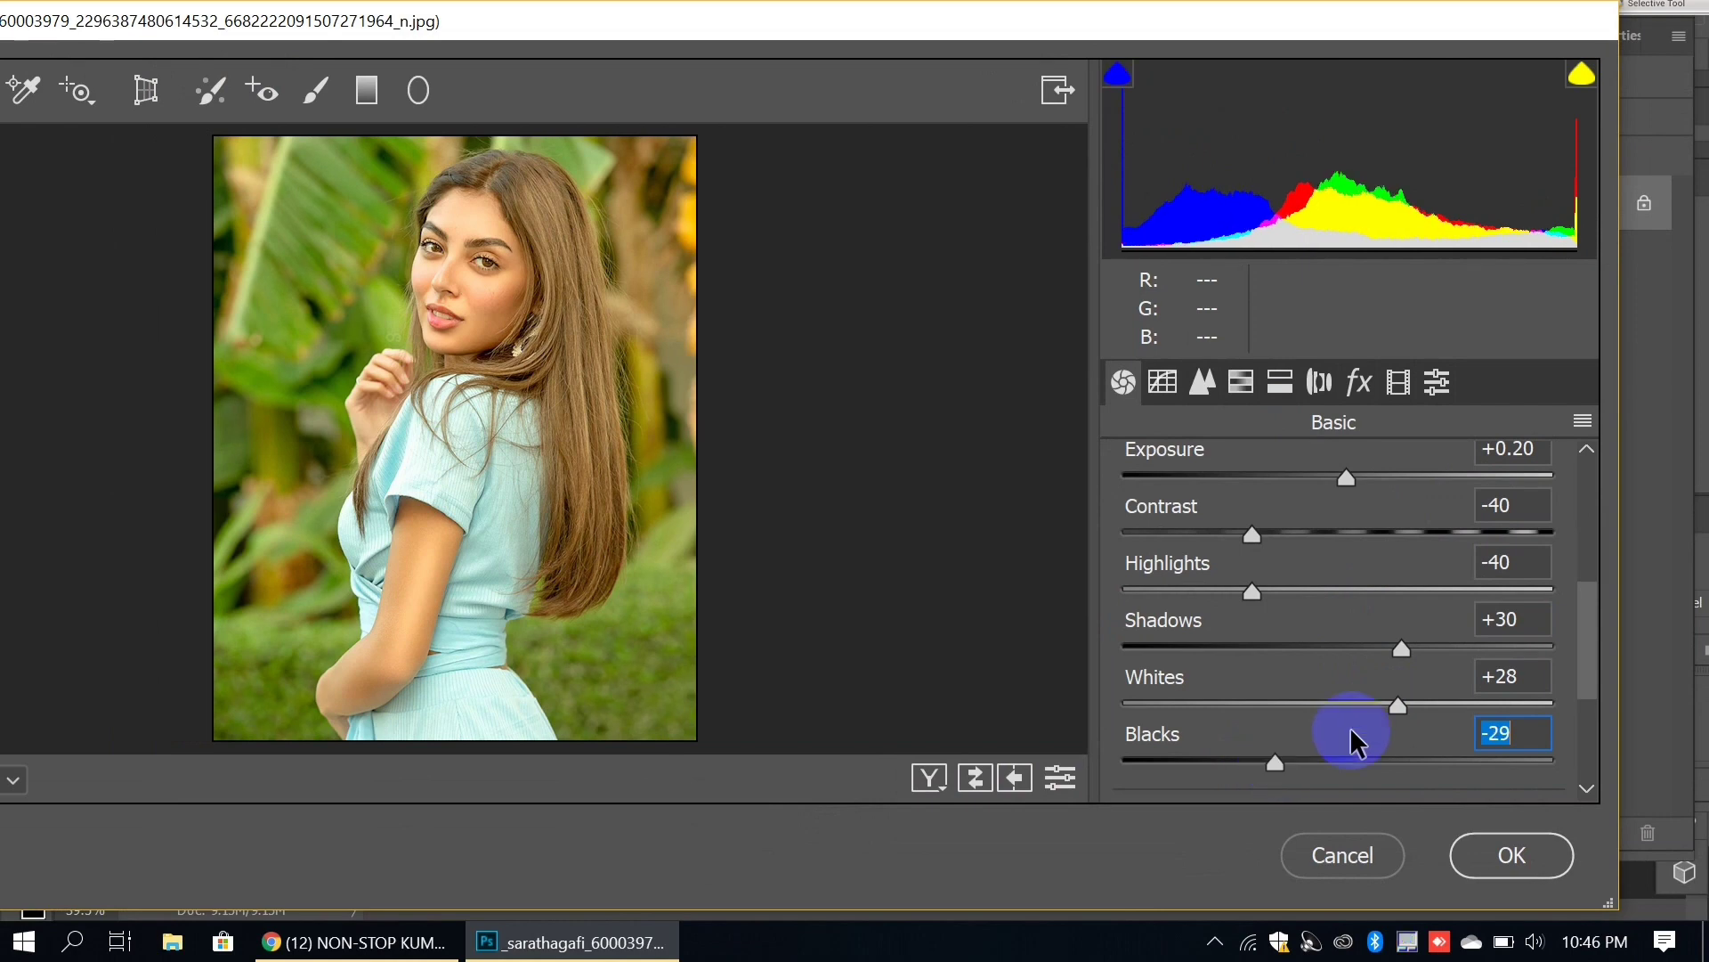
pyautogui.moveTo(1590, 652); pyautogui.dragTo(1594, 726)
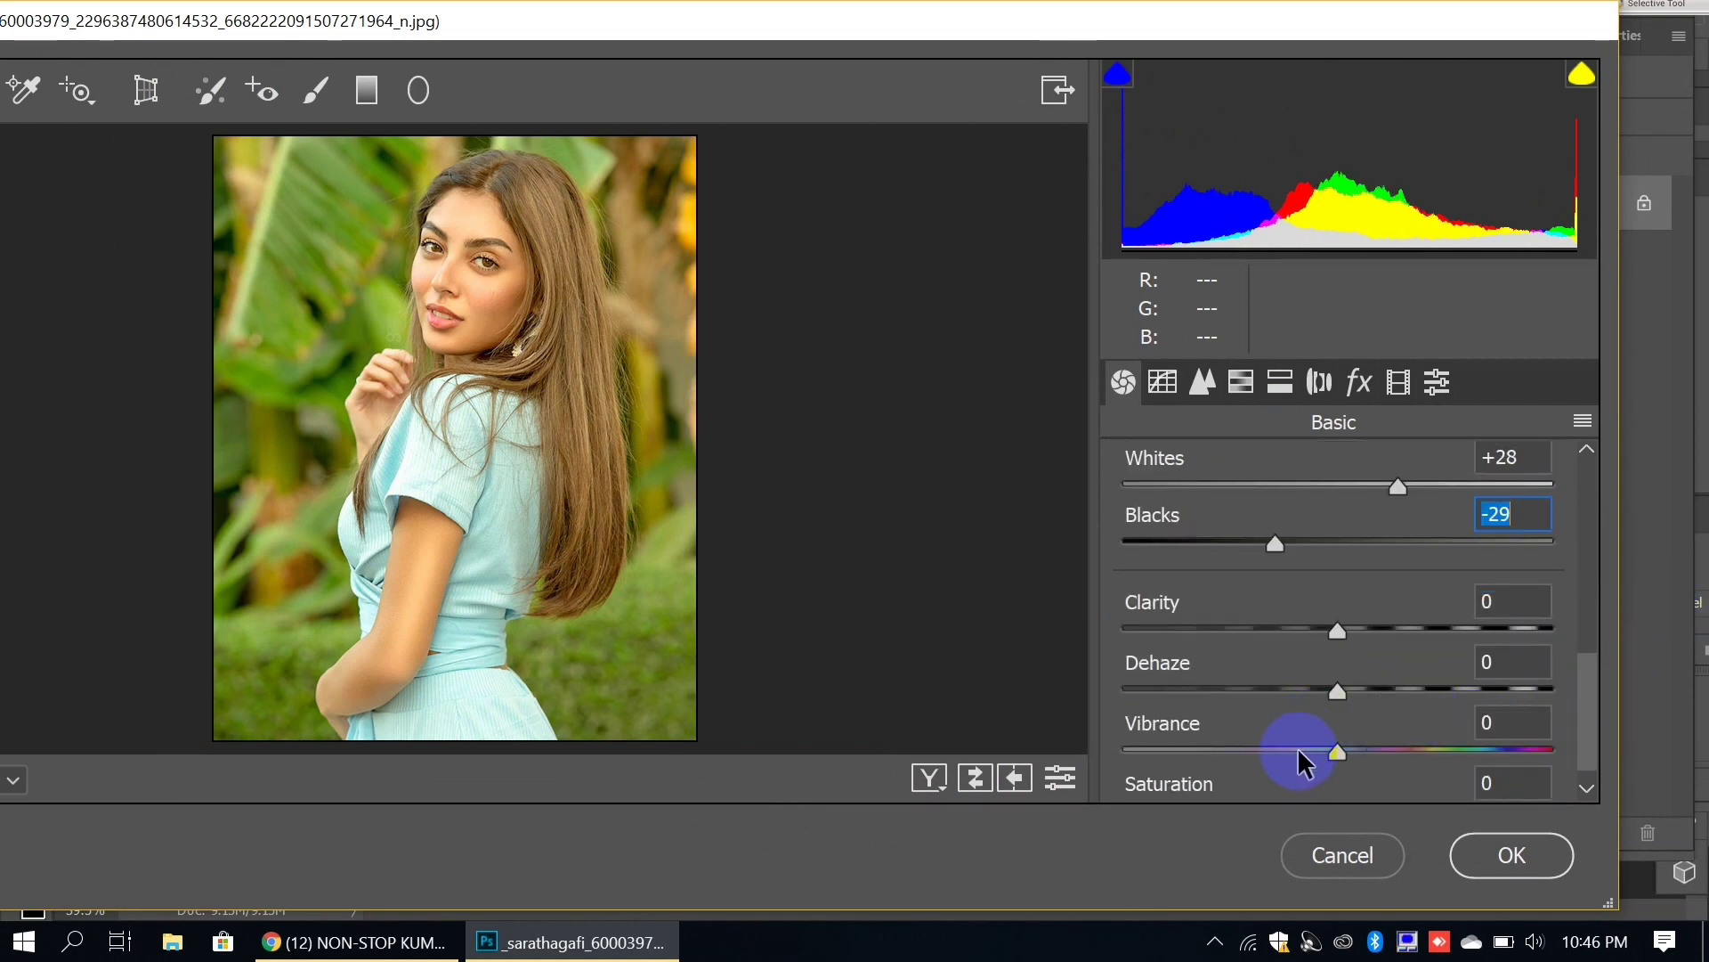
pyautogui.click(1299, 750)
pyautogui.moveTo(1307, 752); pyautogui.dragTo(1311, 751)
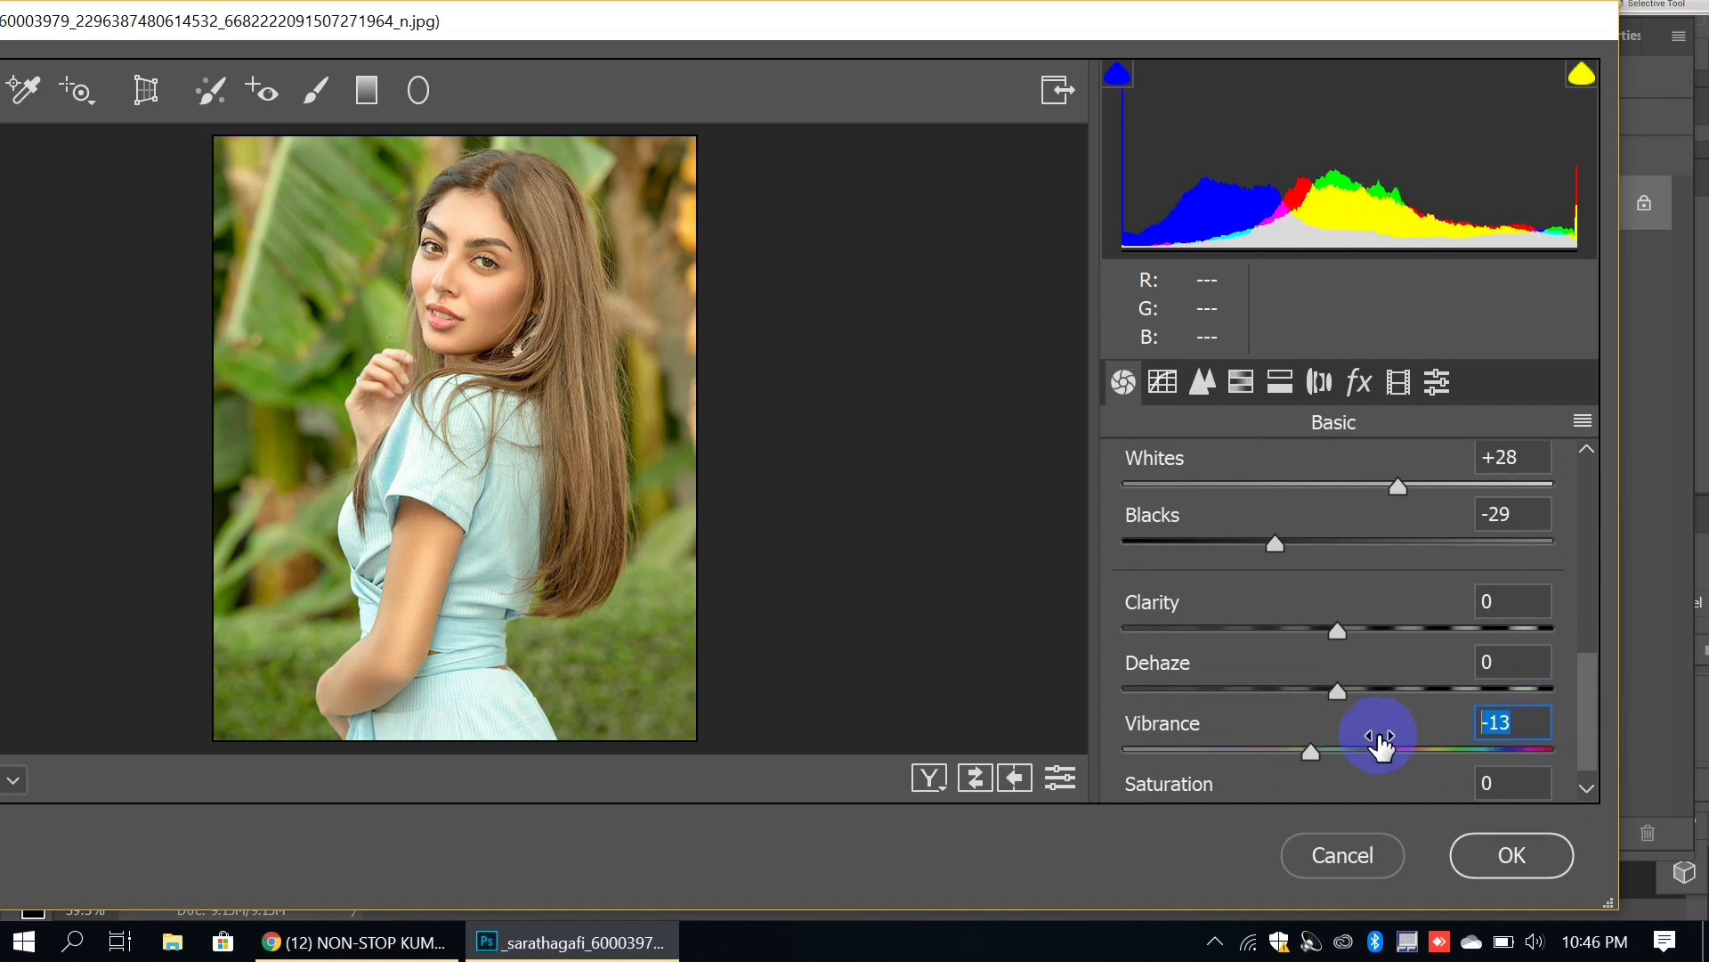
pyautogui.write('-')
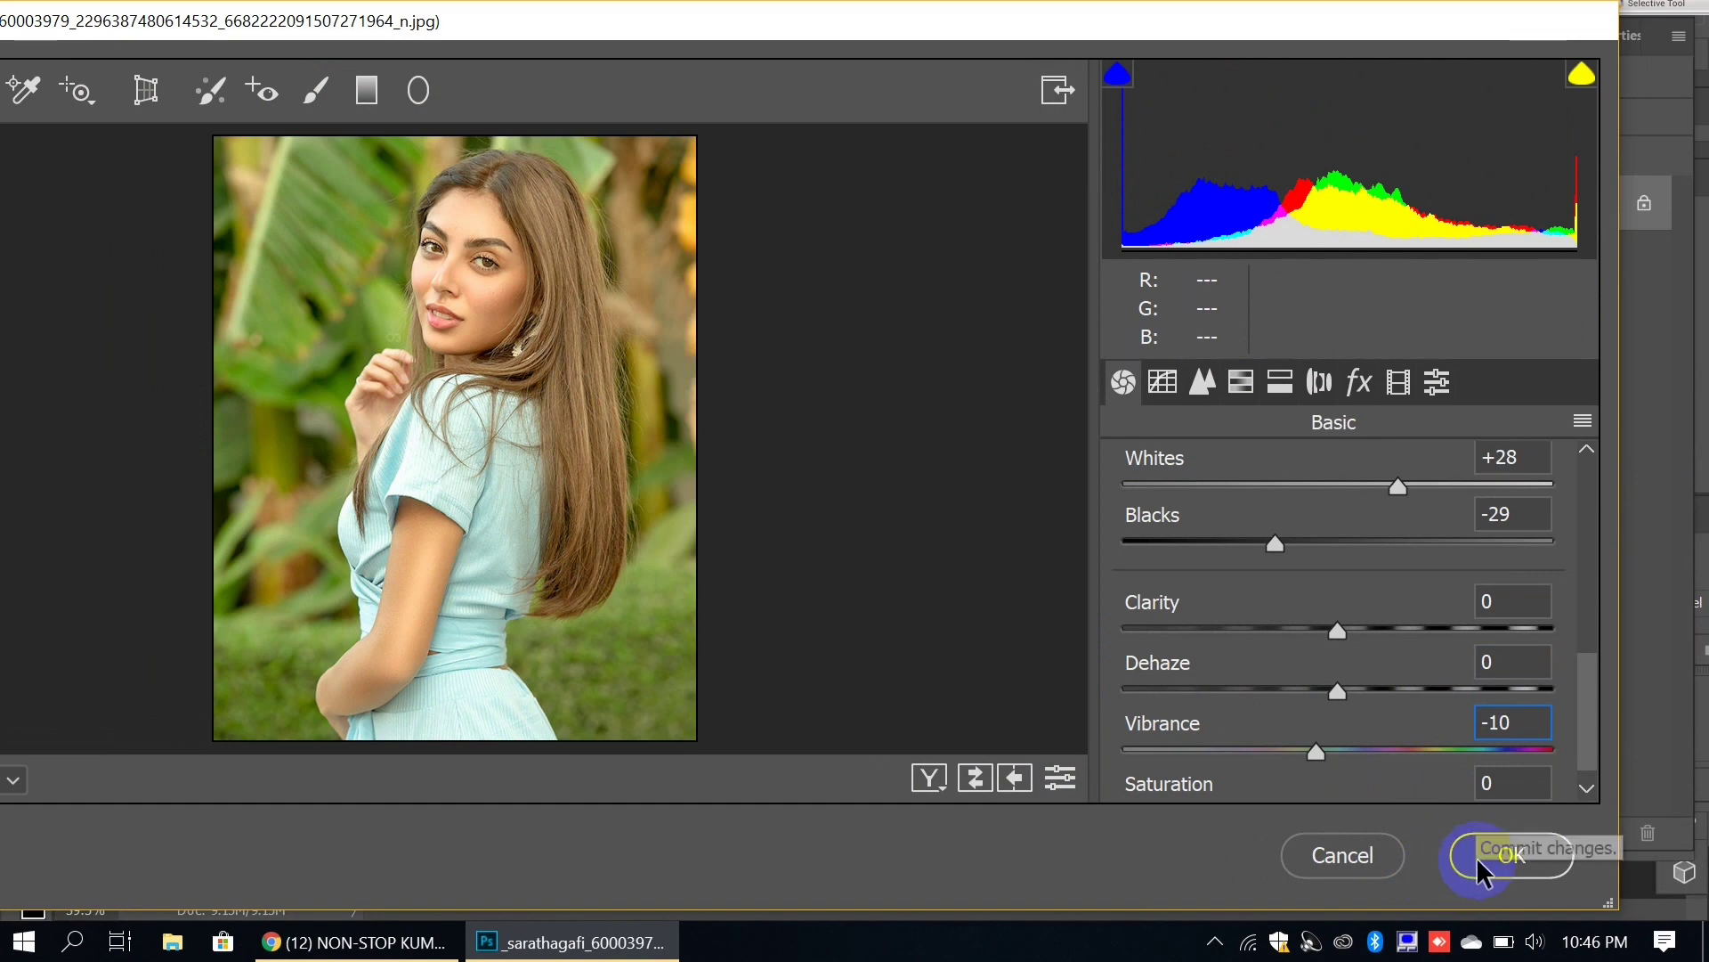
# Step: Apply the Camera Raw edits, duplicate the layer, and open Camera Raw on the copy
pyautogui.click(1480, 856)
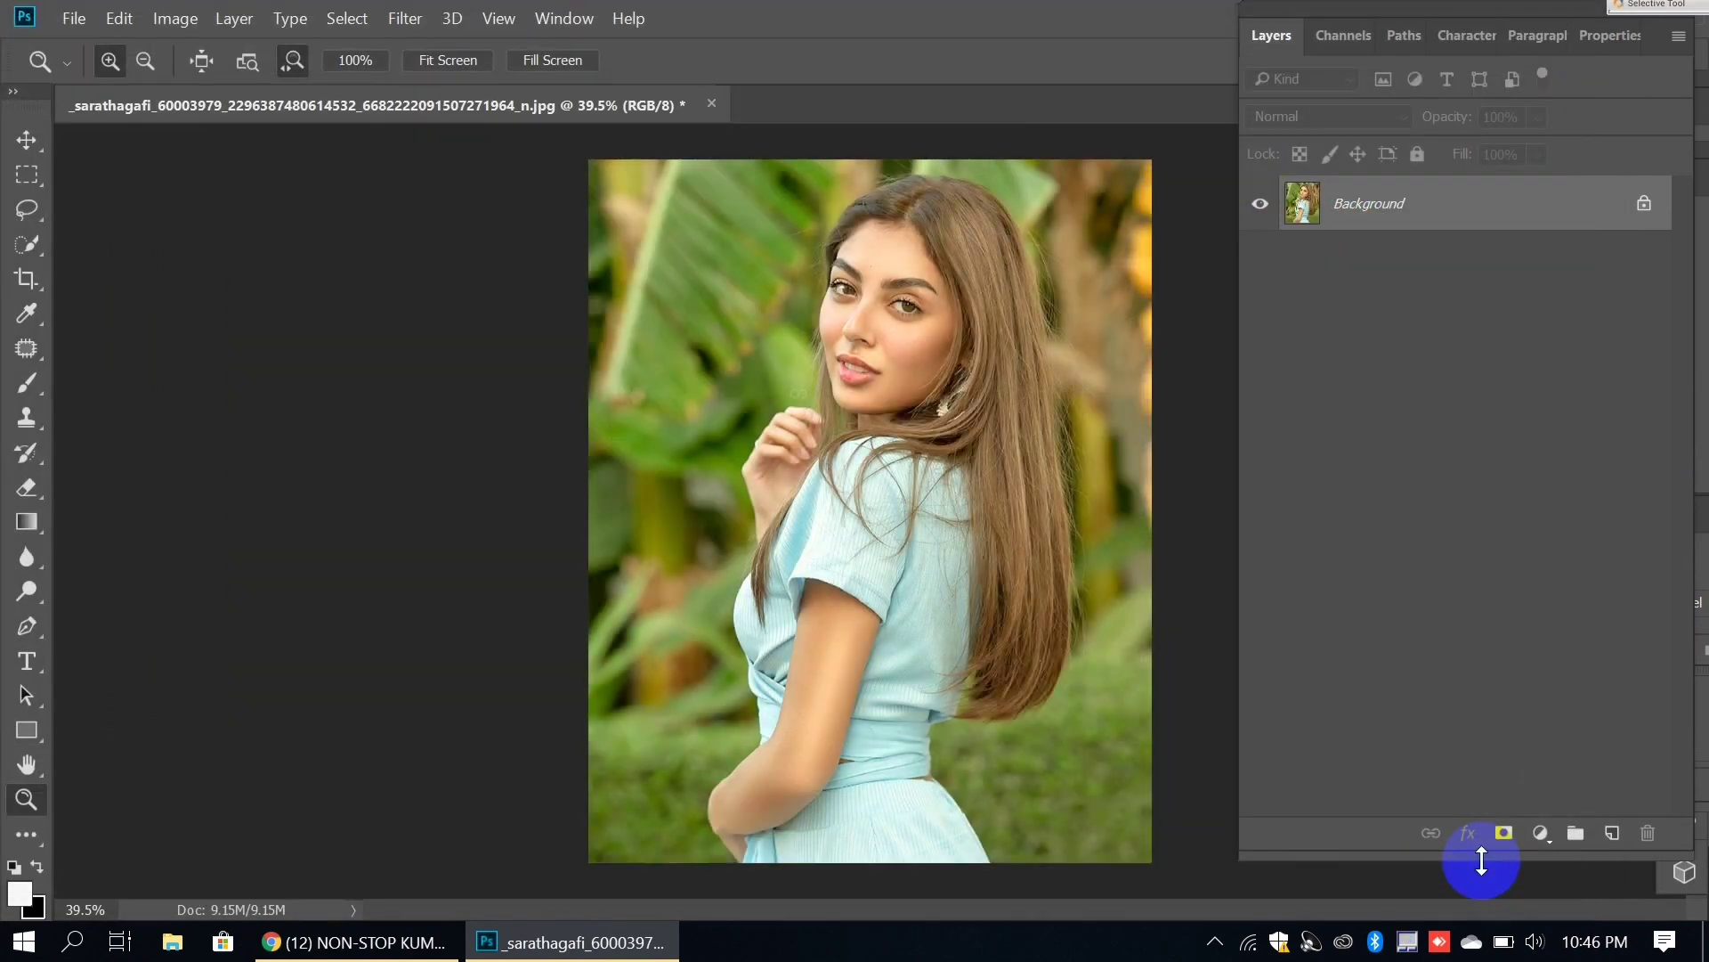
pyautogui.hotkey('ctrl', 'j')
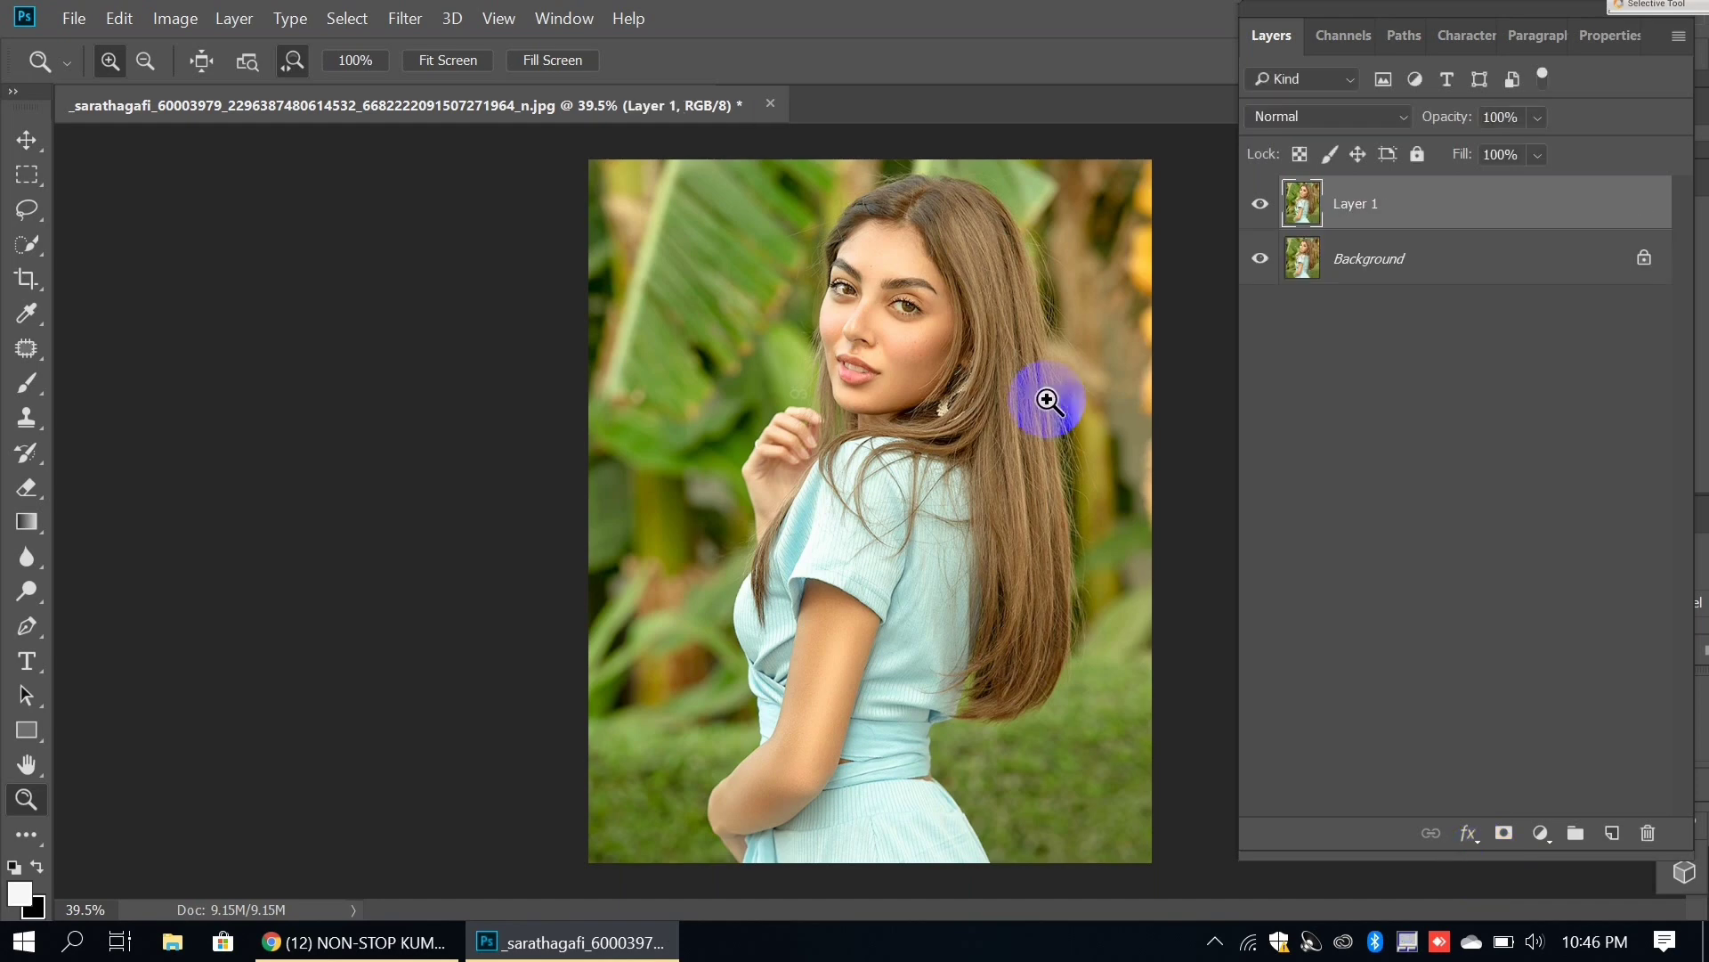
pyautogui.click(402, 18)
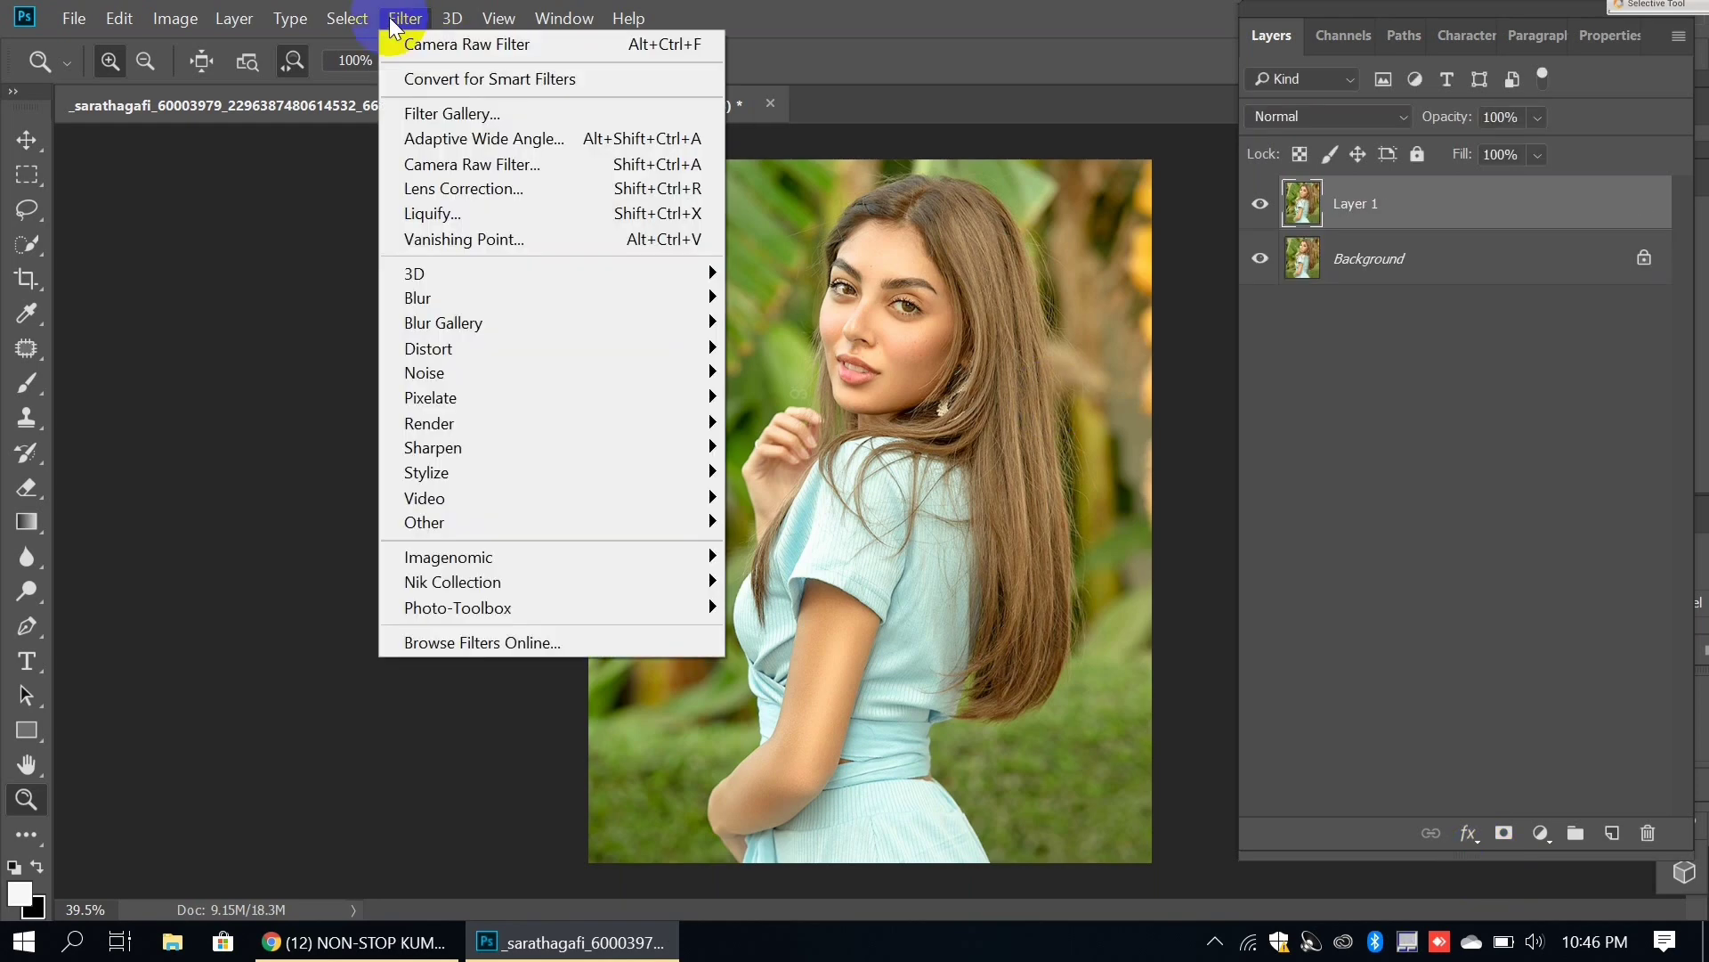
pyautogui.click(441, 169)
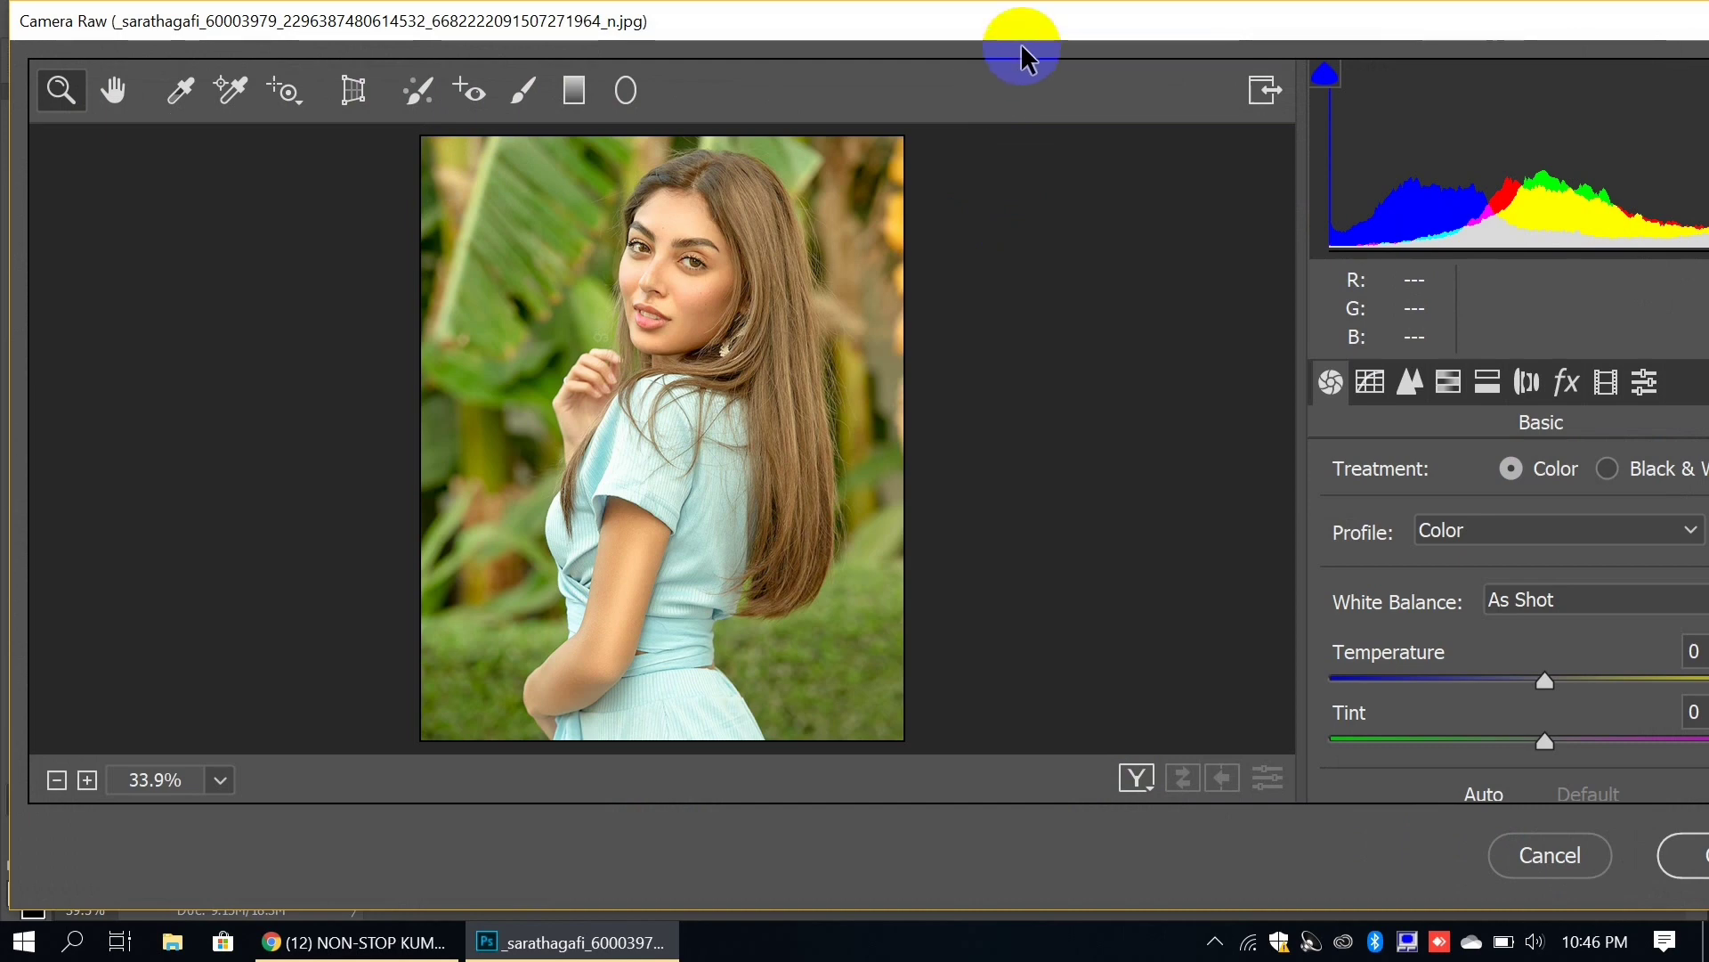
pyautogui.moveTo(1038, 19); pyautogui.dragTo(798, 18)
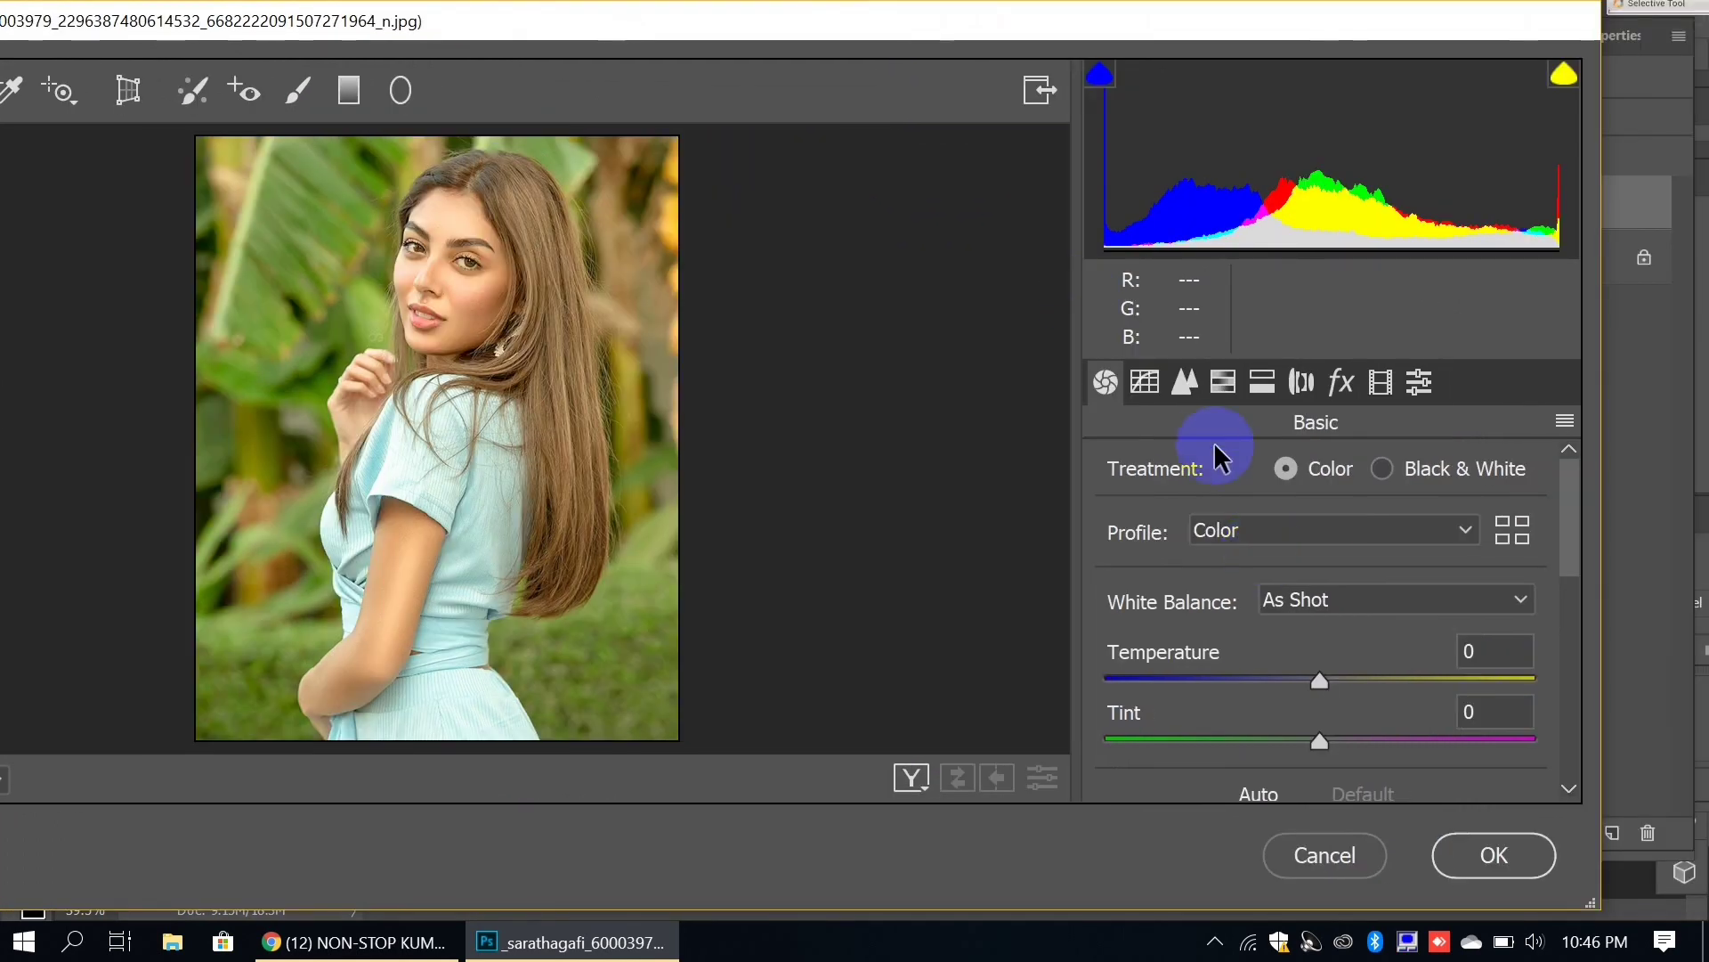
# Step: In HSL Saturation, boost Oranges to +10 and drop Yellows to -100
pyautogui.click(1212, 385)
pyautogui.click(1296, 526)
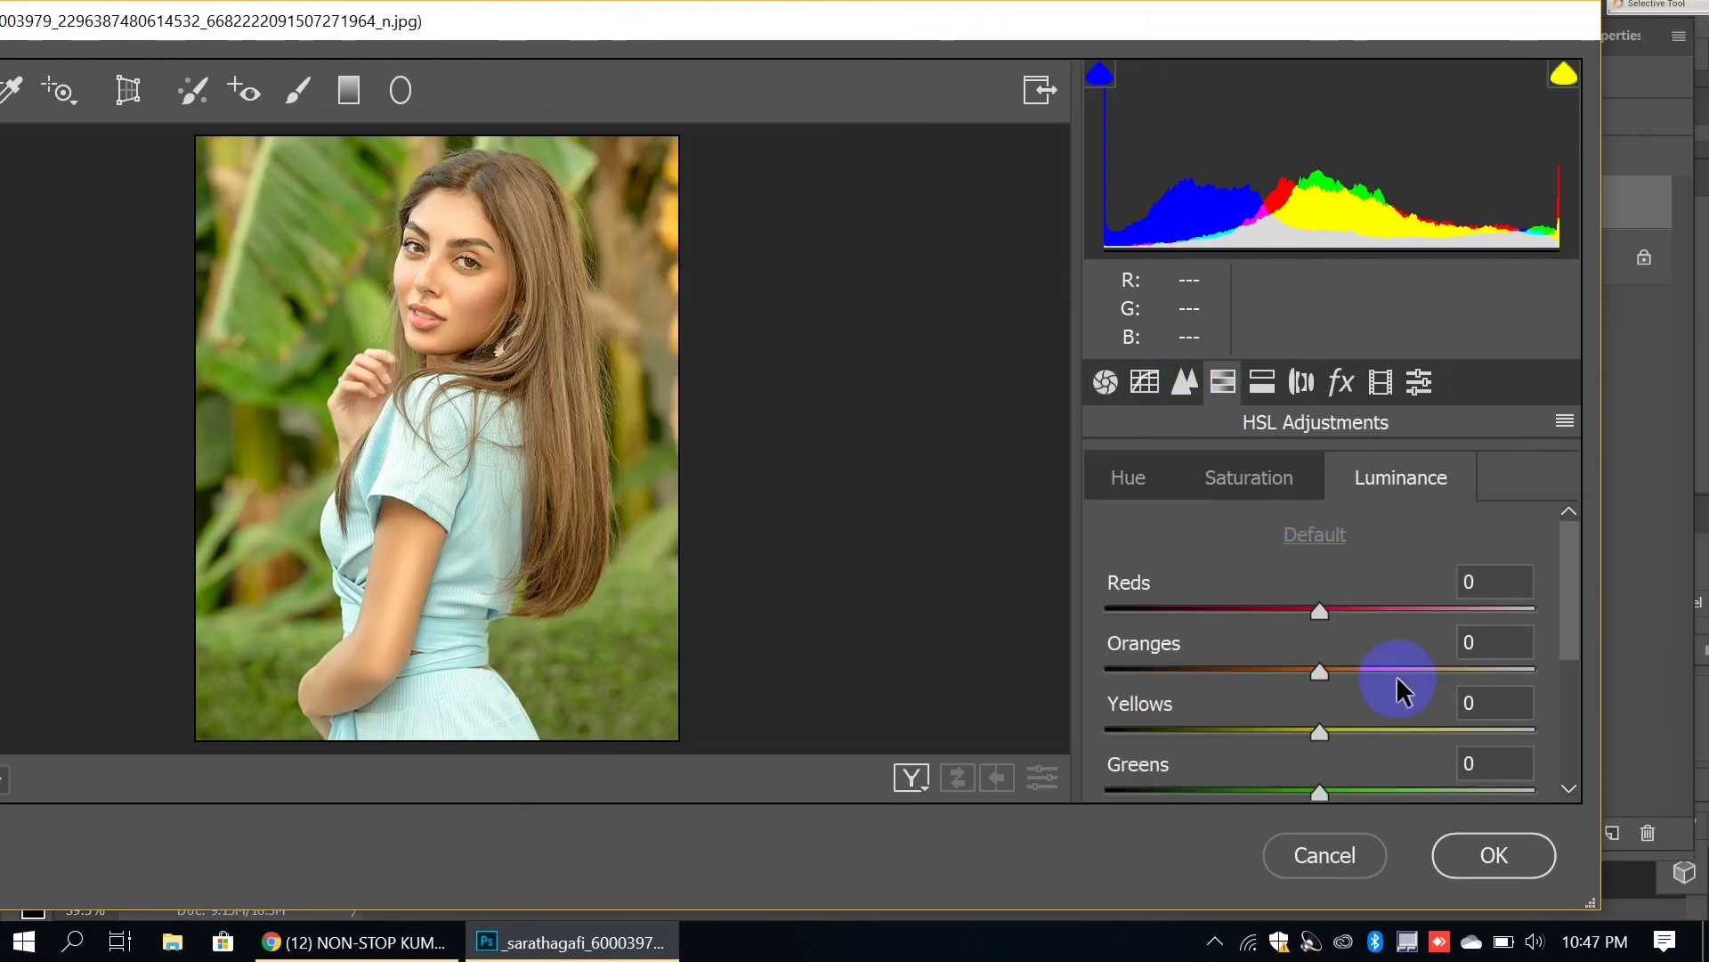
pyautogui.click(1269, 479)
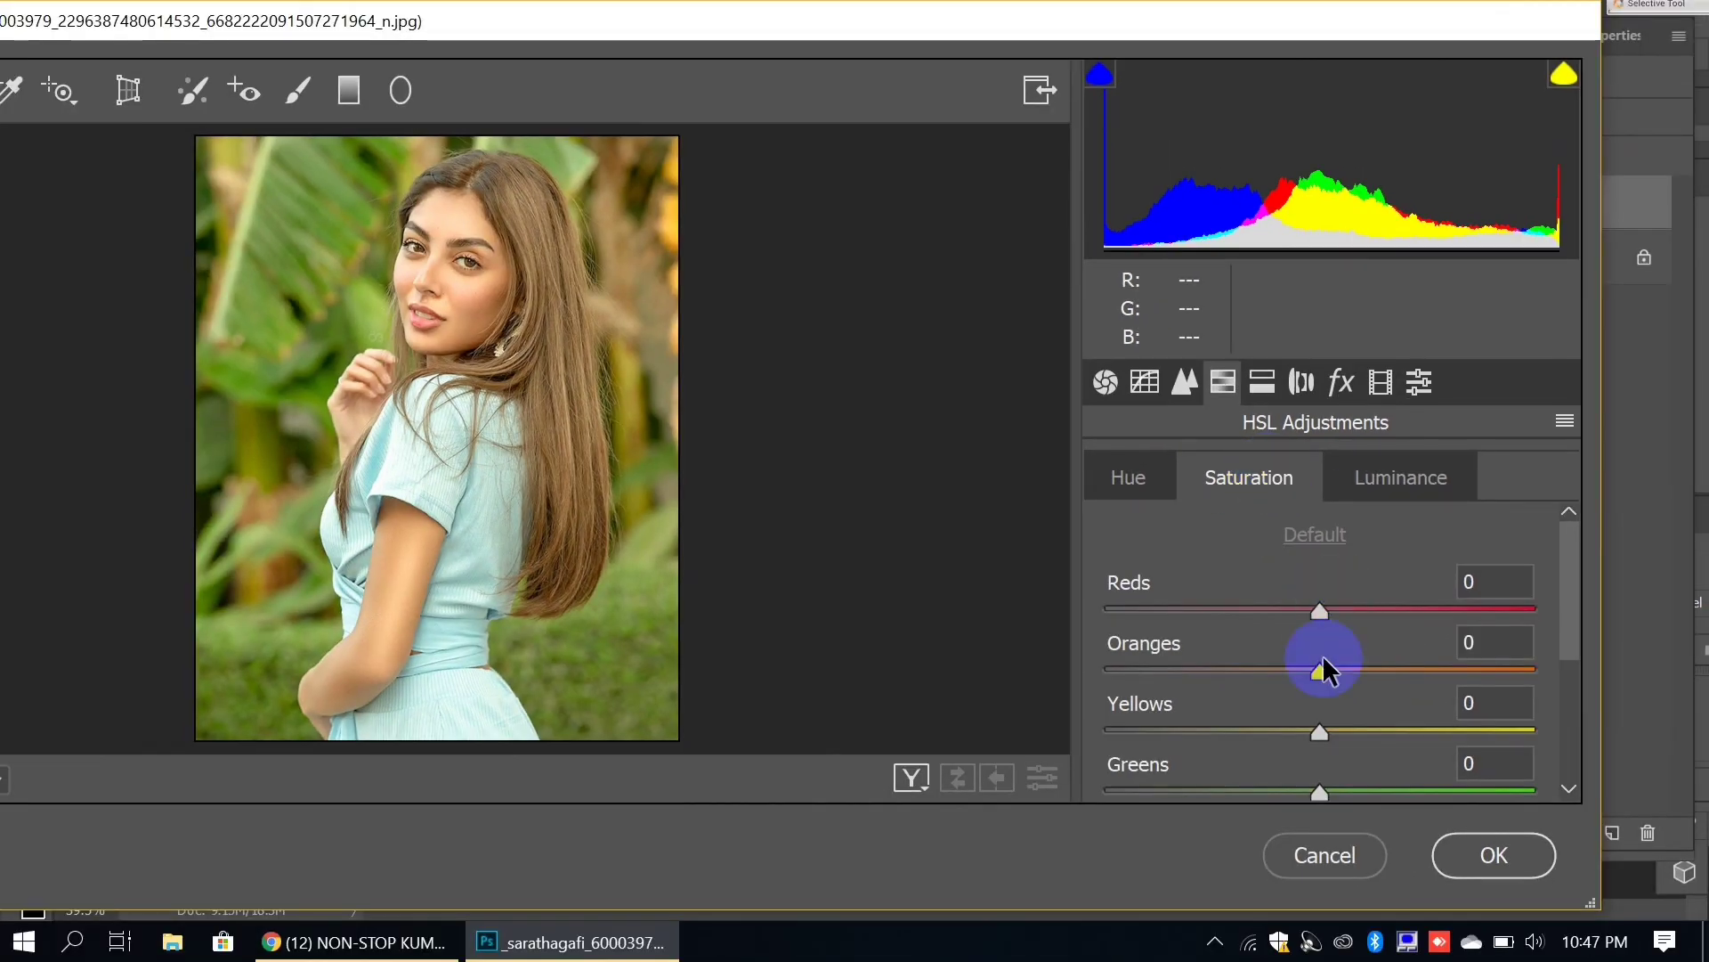
pyautogui.moveTo(1297, 683); pyautogui.dragTo(1340, 668)
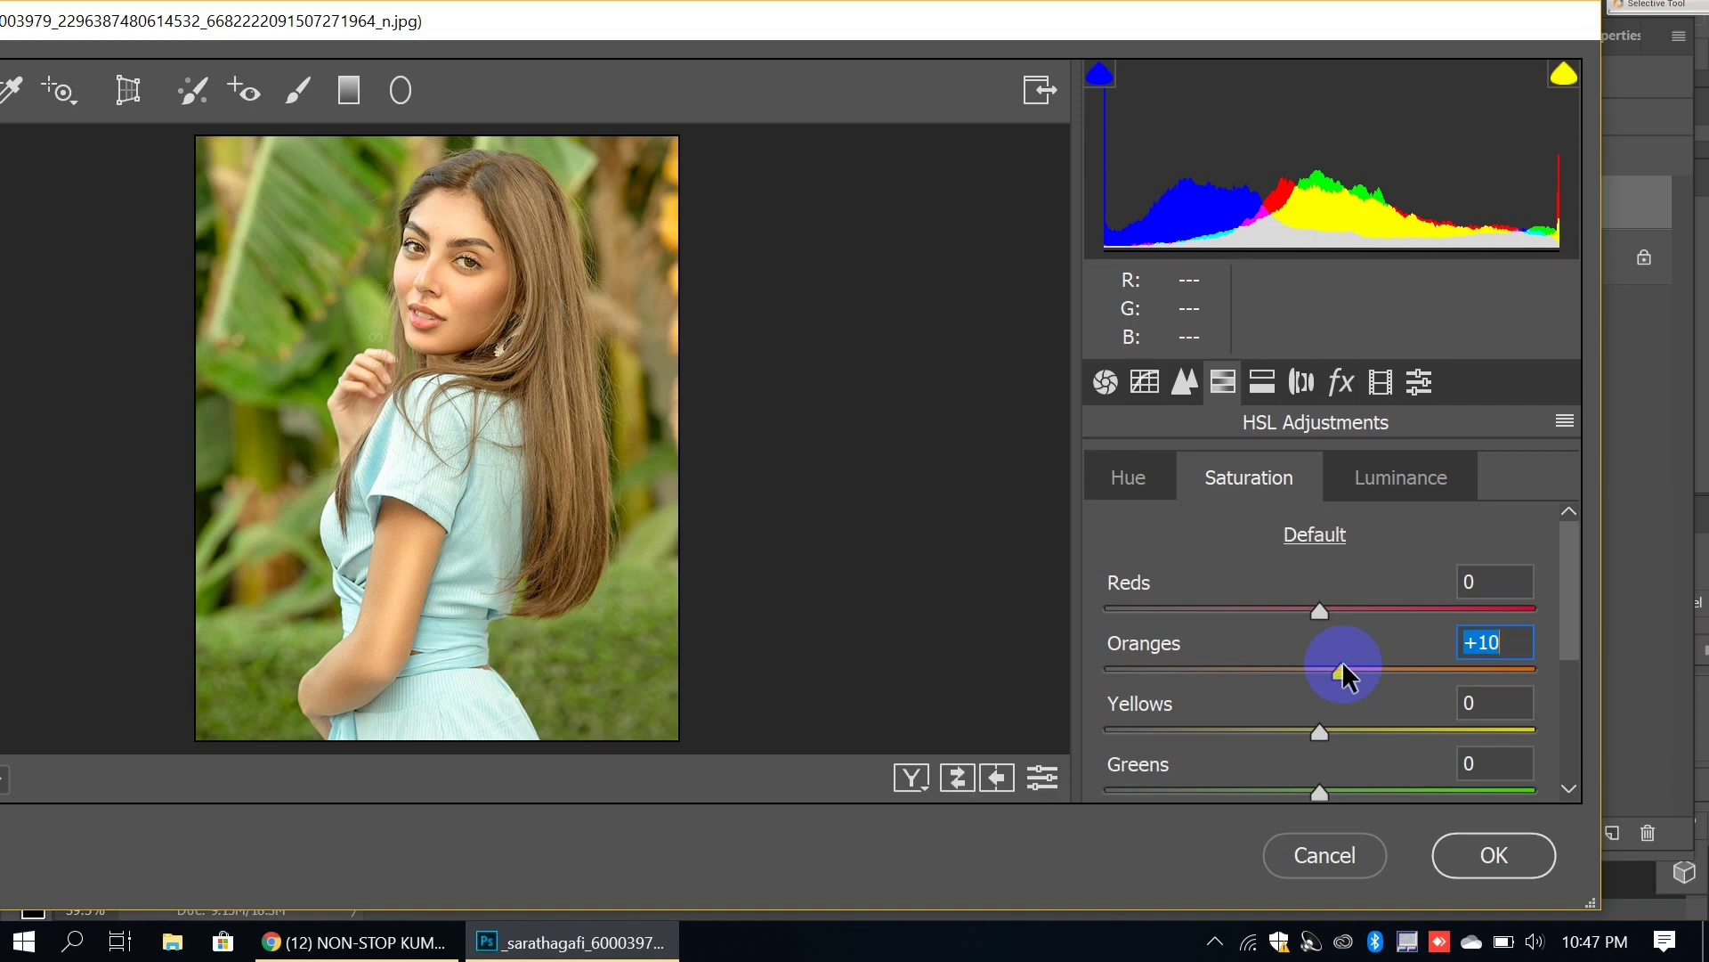
pyautogui.moveTo(1249, 730); pyautogui.dragTo(1125, 728)
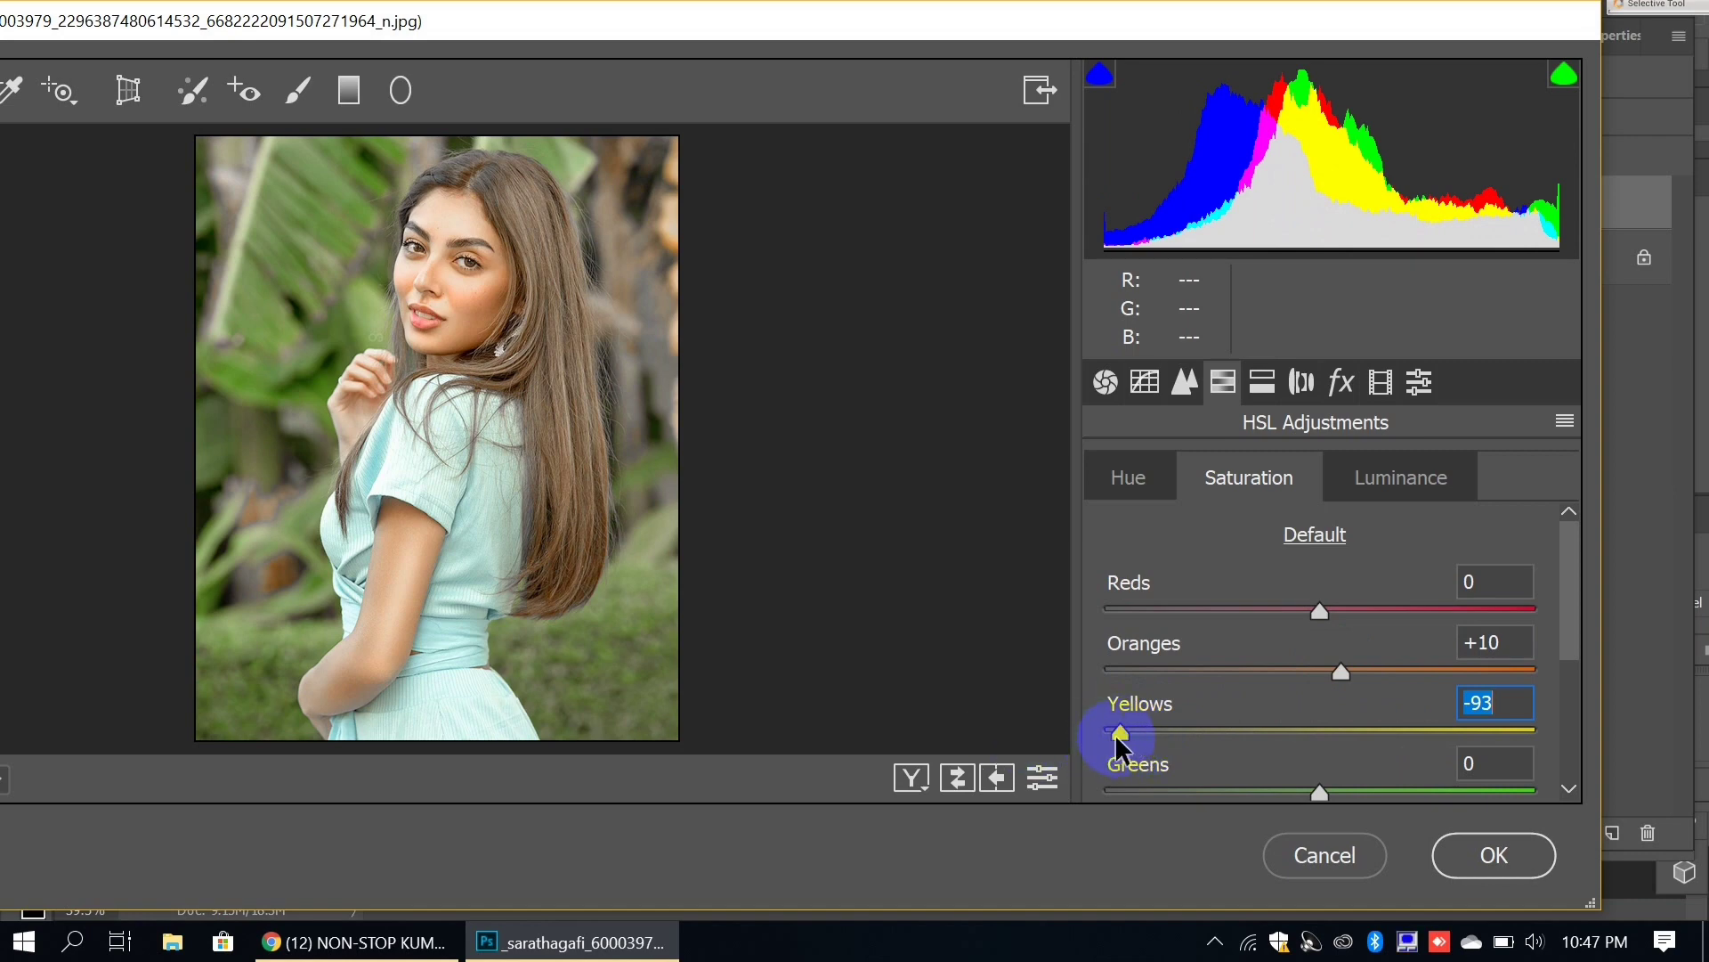
pyautogui.moveTo(1120, 746); pyautogui.dragTo(976, 725)
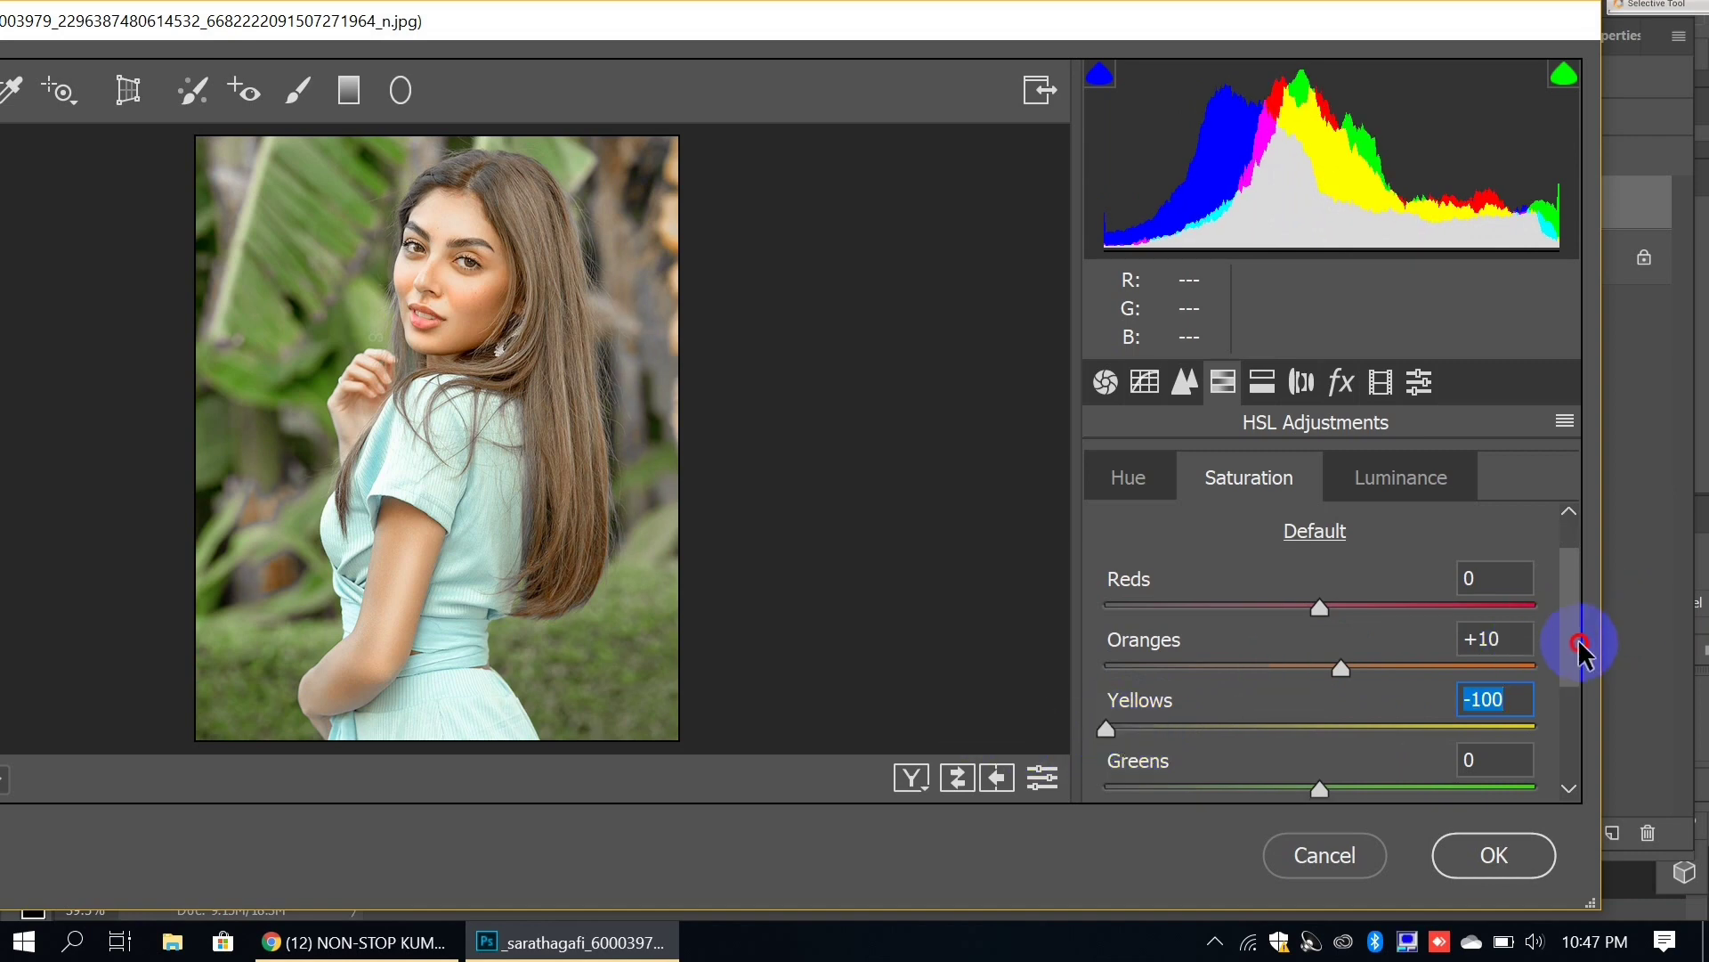
pyautogui.scroll(-1, 1581, 659)
# Step: Desaturate Greens, Aquas, Blues, Purples and Magentas to -100
pyautogui.moveTo(1235, 699); pyautogui.dragTo(1050, 696)
pyautogui.moveTo(1169, 759); pyautogui.dragTo(1060, 761)
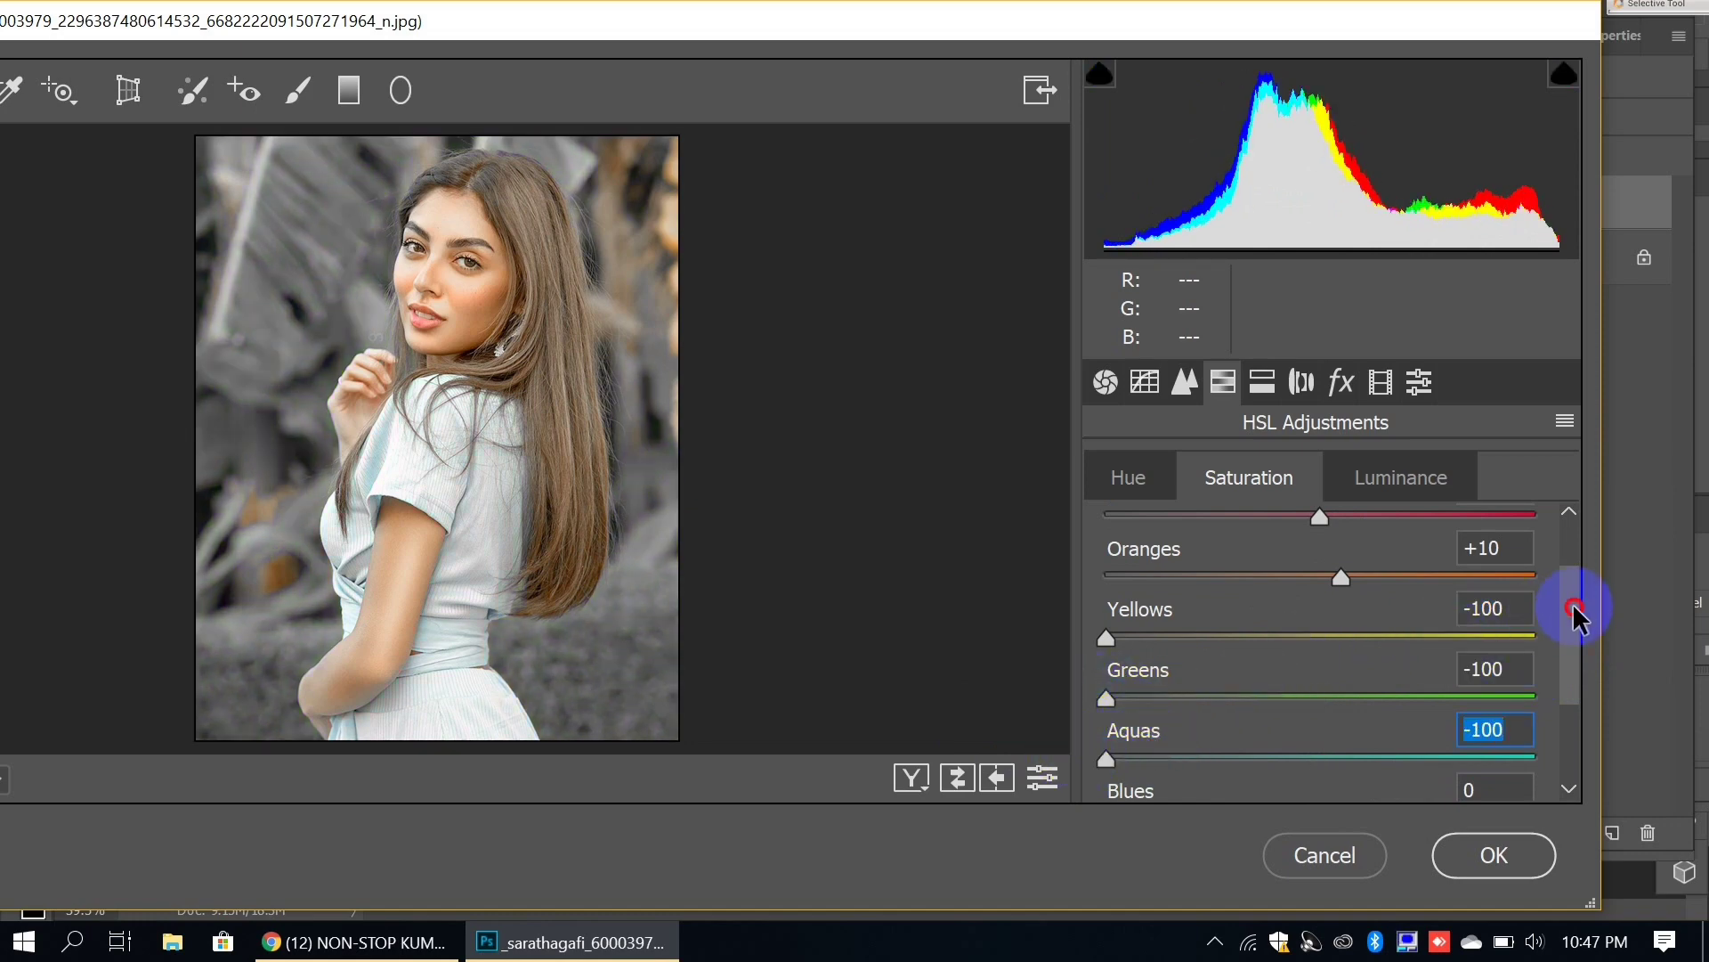
pyautogui.moveTo(1574, 614); pyautogui.dragTo(1584, 652)
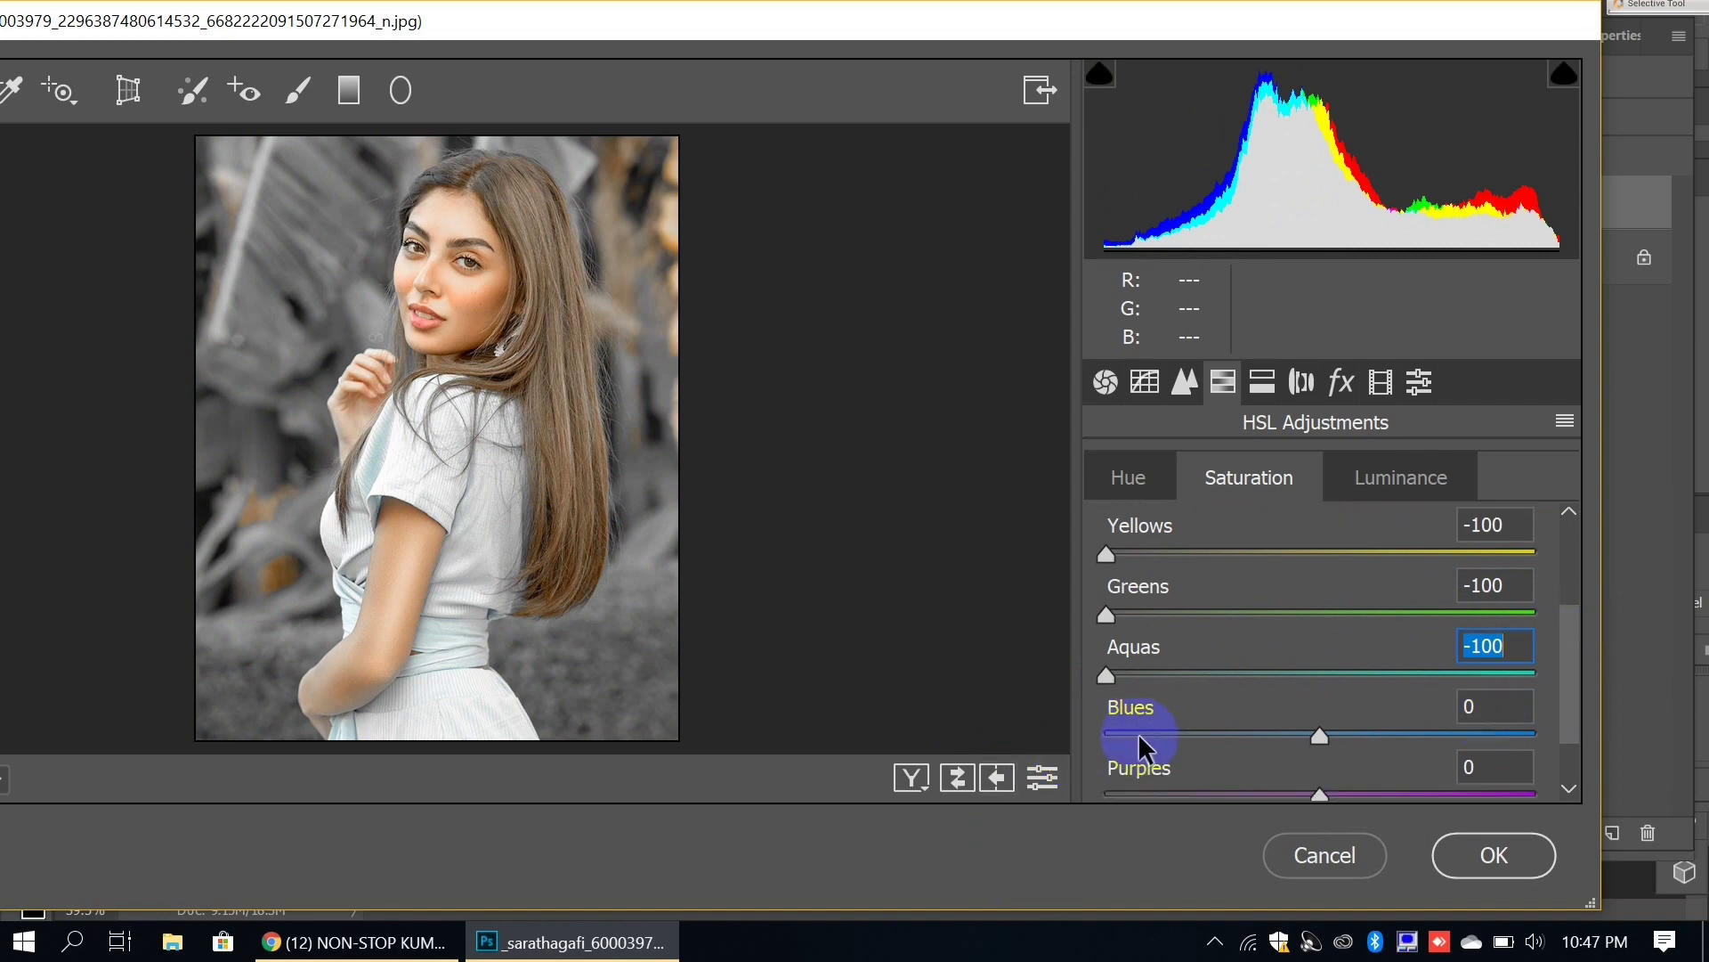
pyautogui.moveTo(1145, 746); pyautogui.dragTo(1038, 775)
pyautogui.moveTo(1171, 793); pyautogui.dragTo(1019, 819)
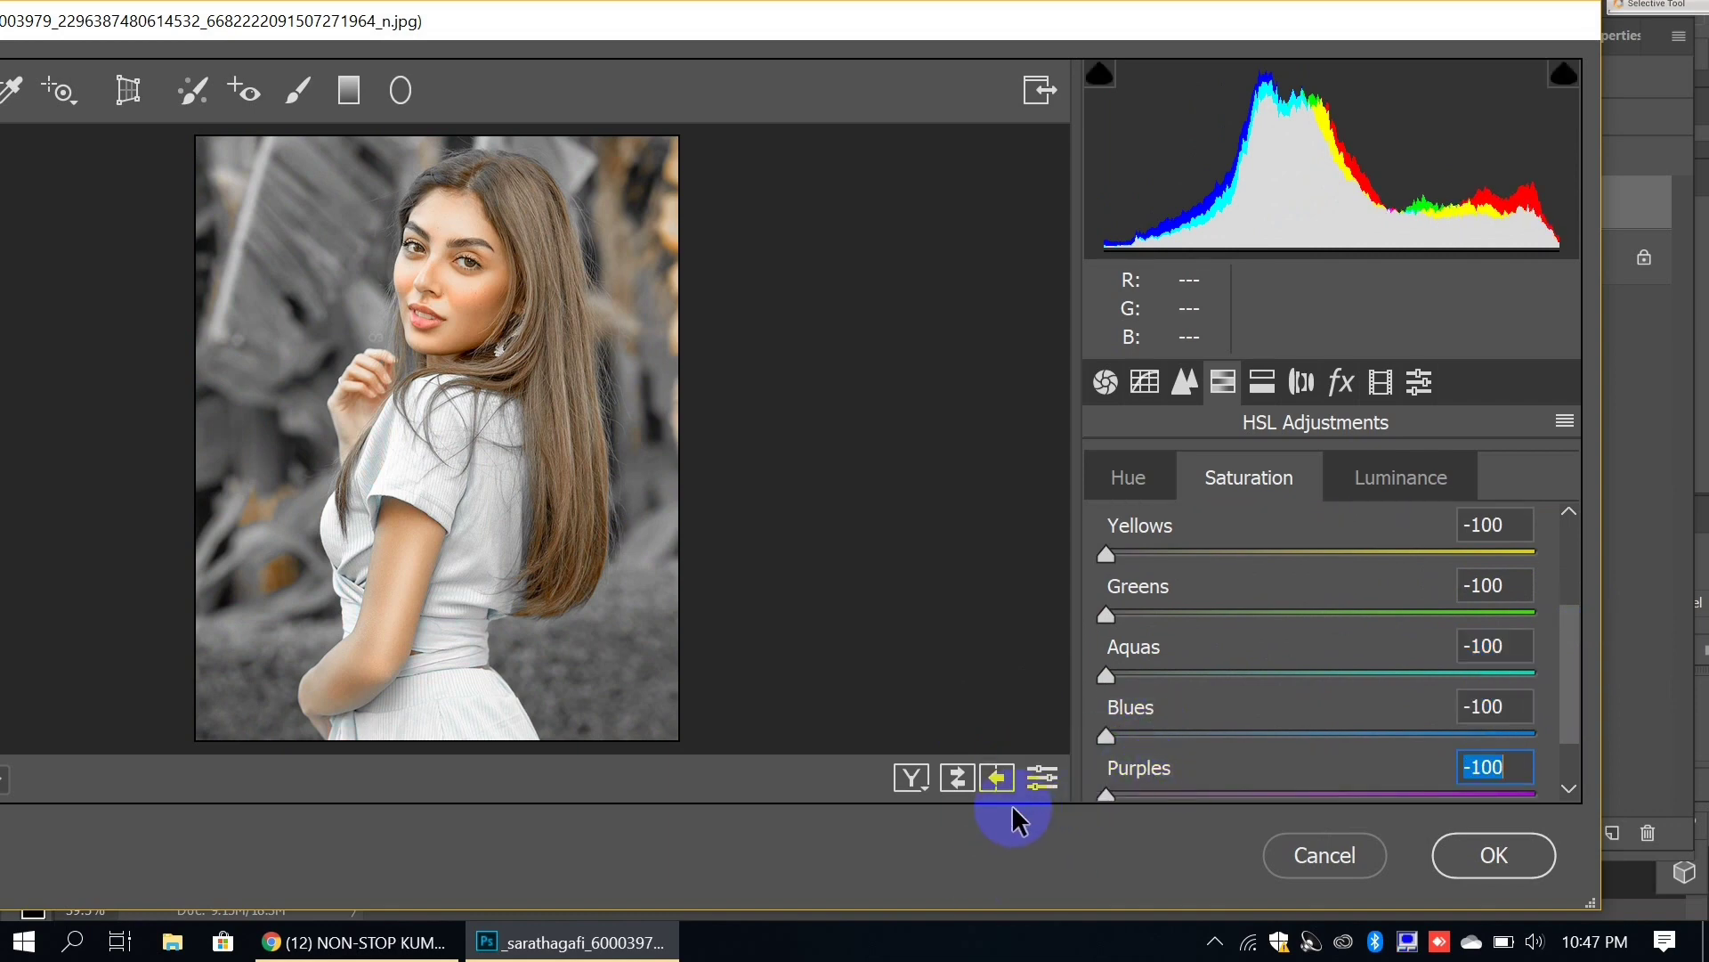
pyautogui.moveTo(1573, 723); pyautogui.dragTo(1568, 778)
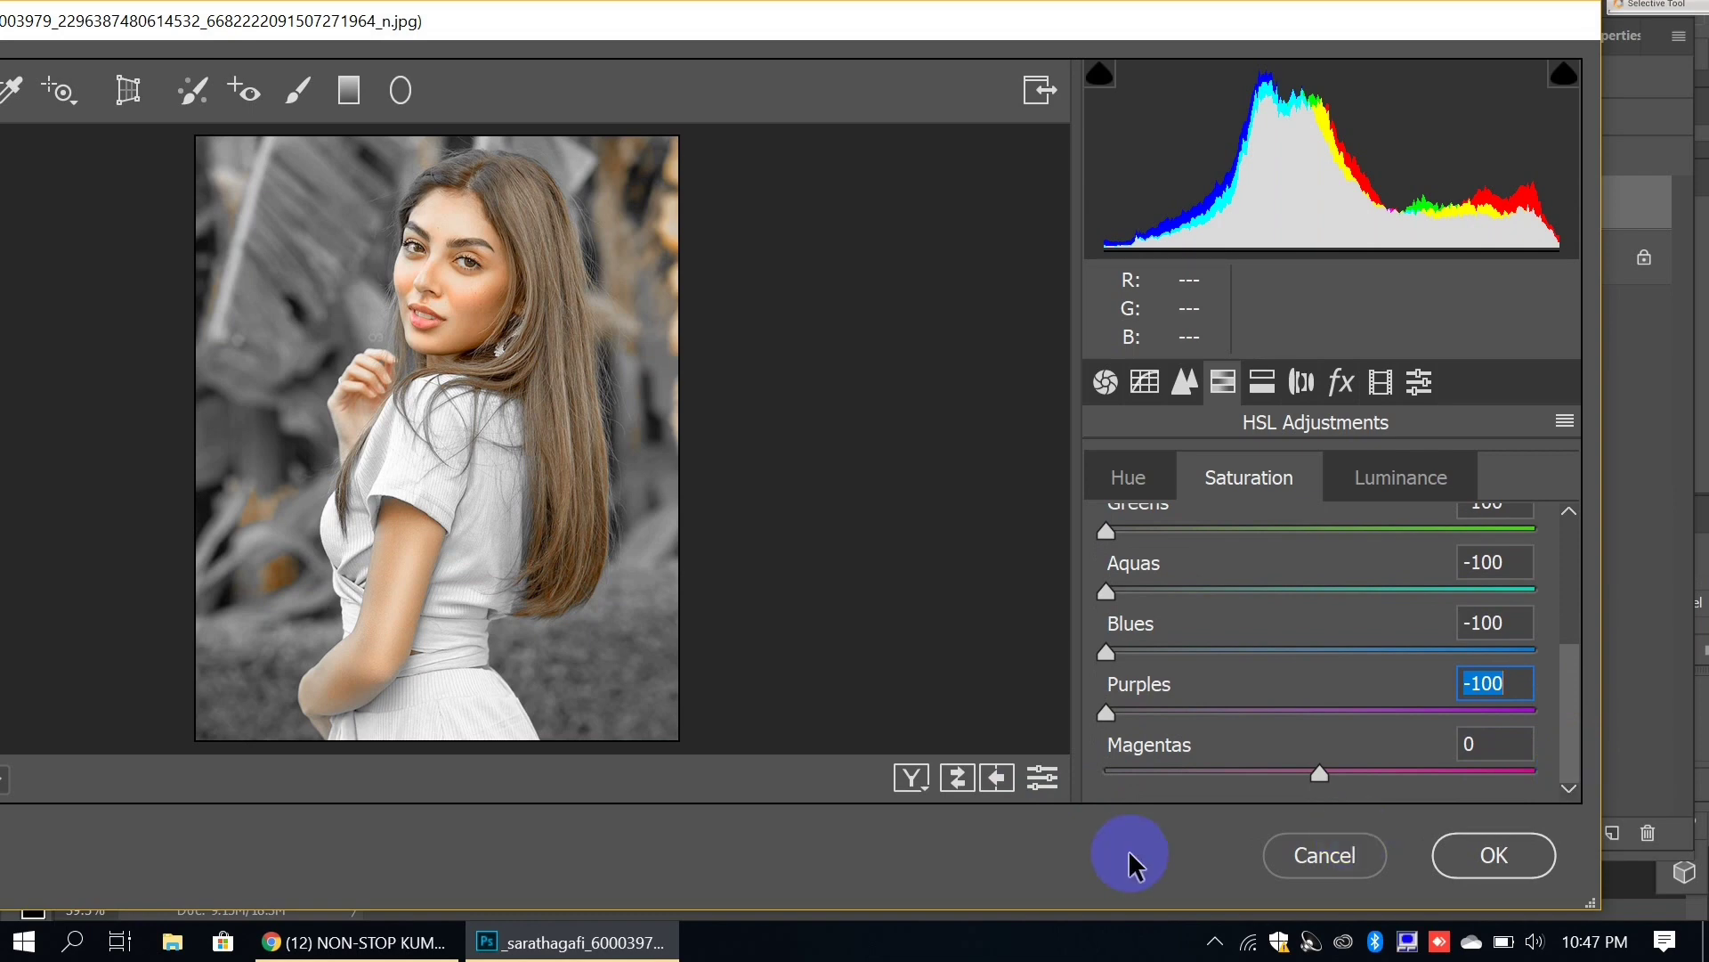
pyautogui.click(1134, 773)
pyautogui.moveTo(1130, 784); pyautogui.dragTo(1075, 779)
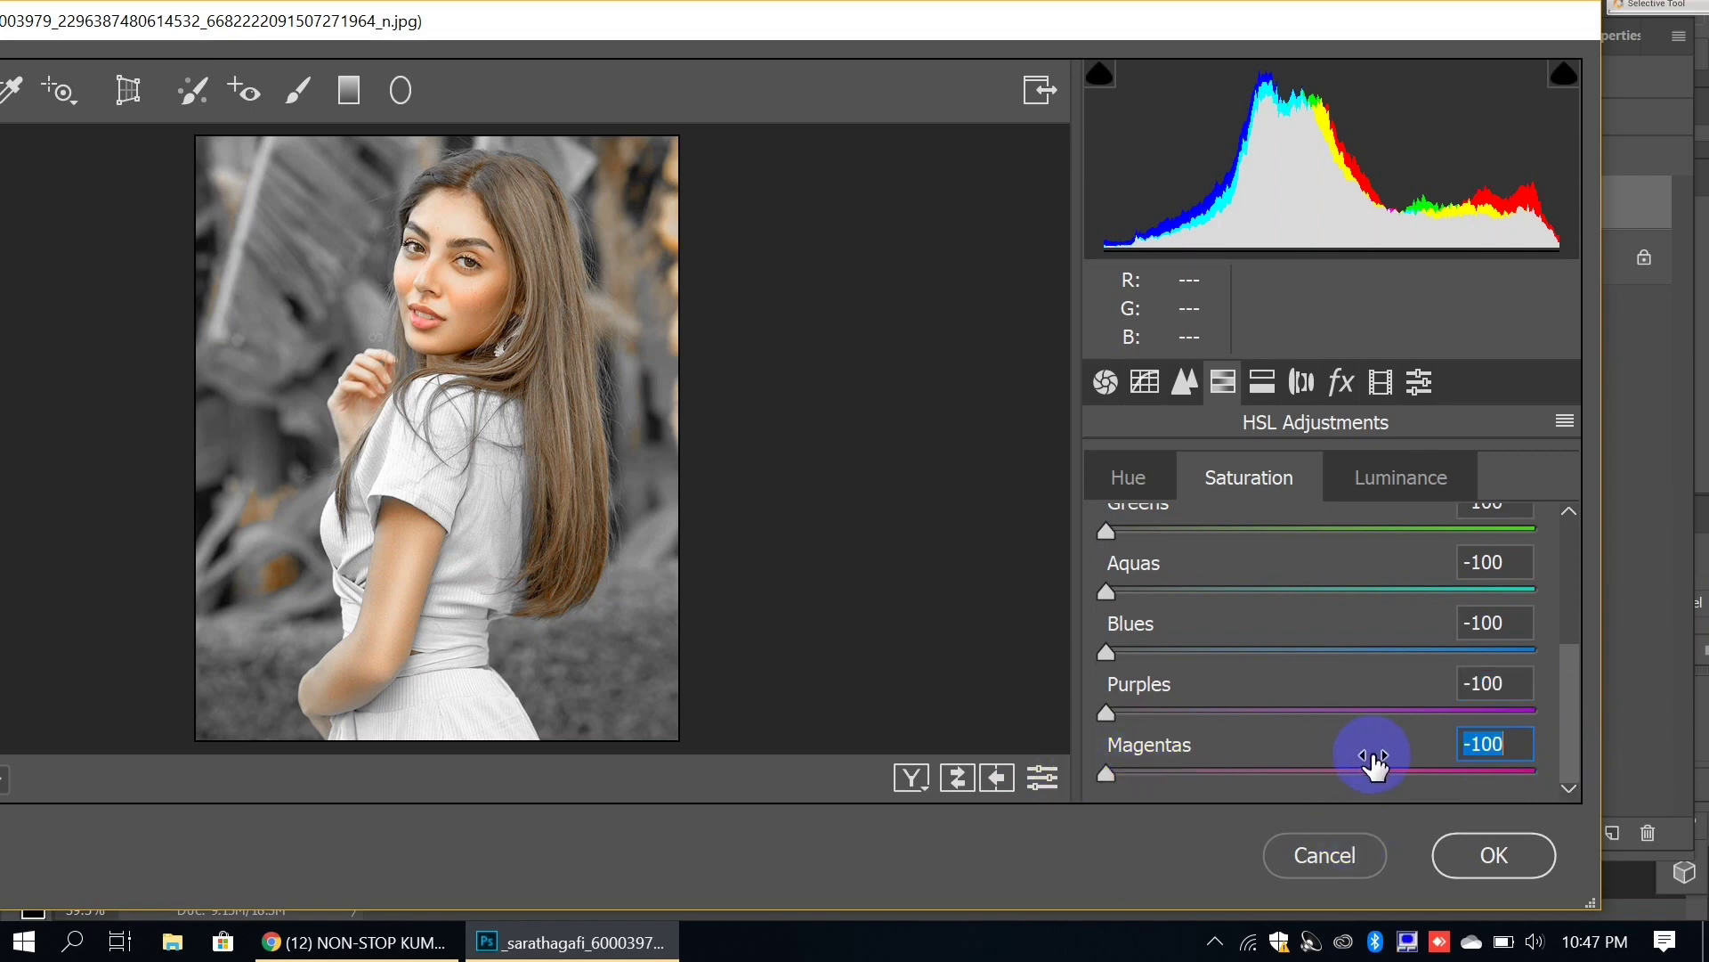
pyautogui.moveTo(1572, 723); pyautogui.dragTo(1581, 634)
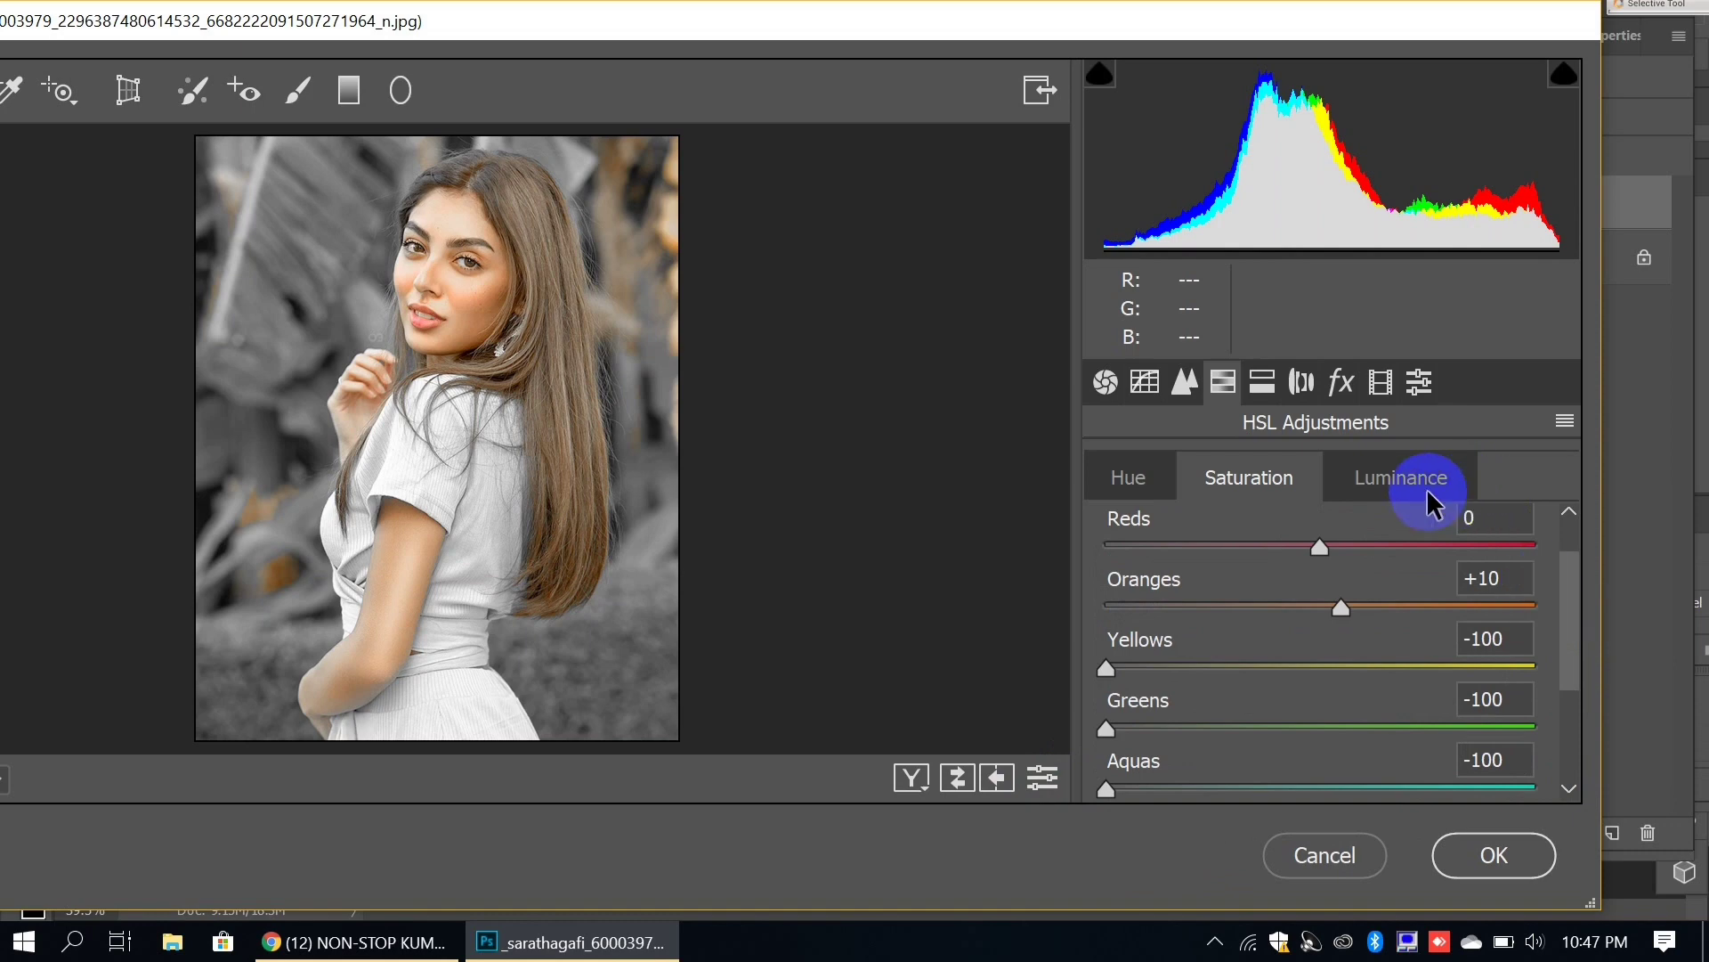
# Step: In HSL Luminance, type 20 for Oranges and 30 for Yellows
pyautogui.click(1575, 583)
pyautogui.moveTo(1578, 605); pyautogui.dragTo(1579, 609)
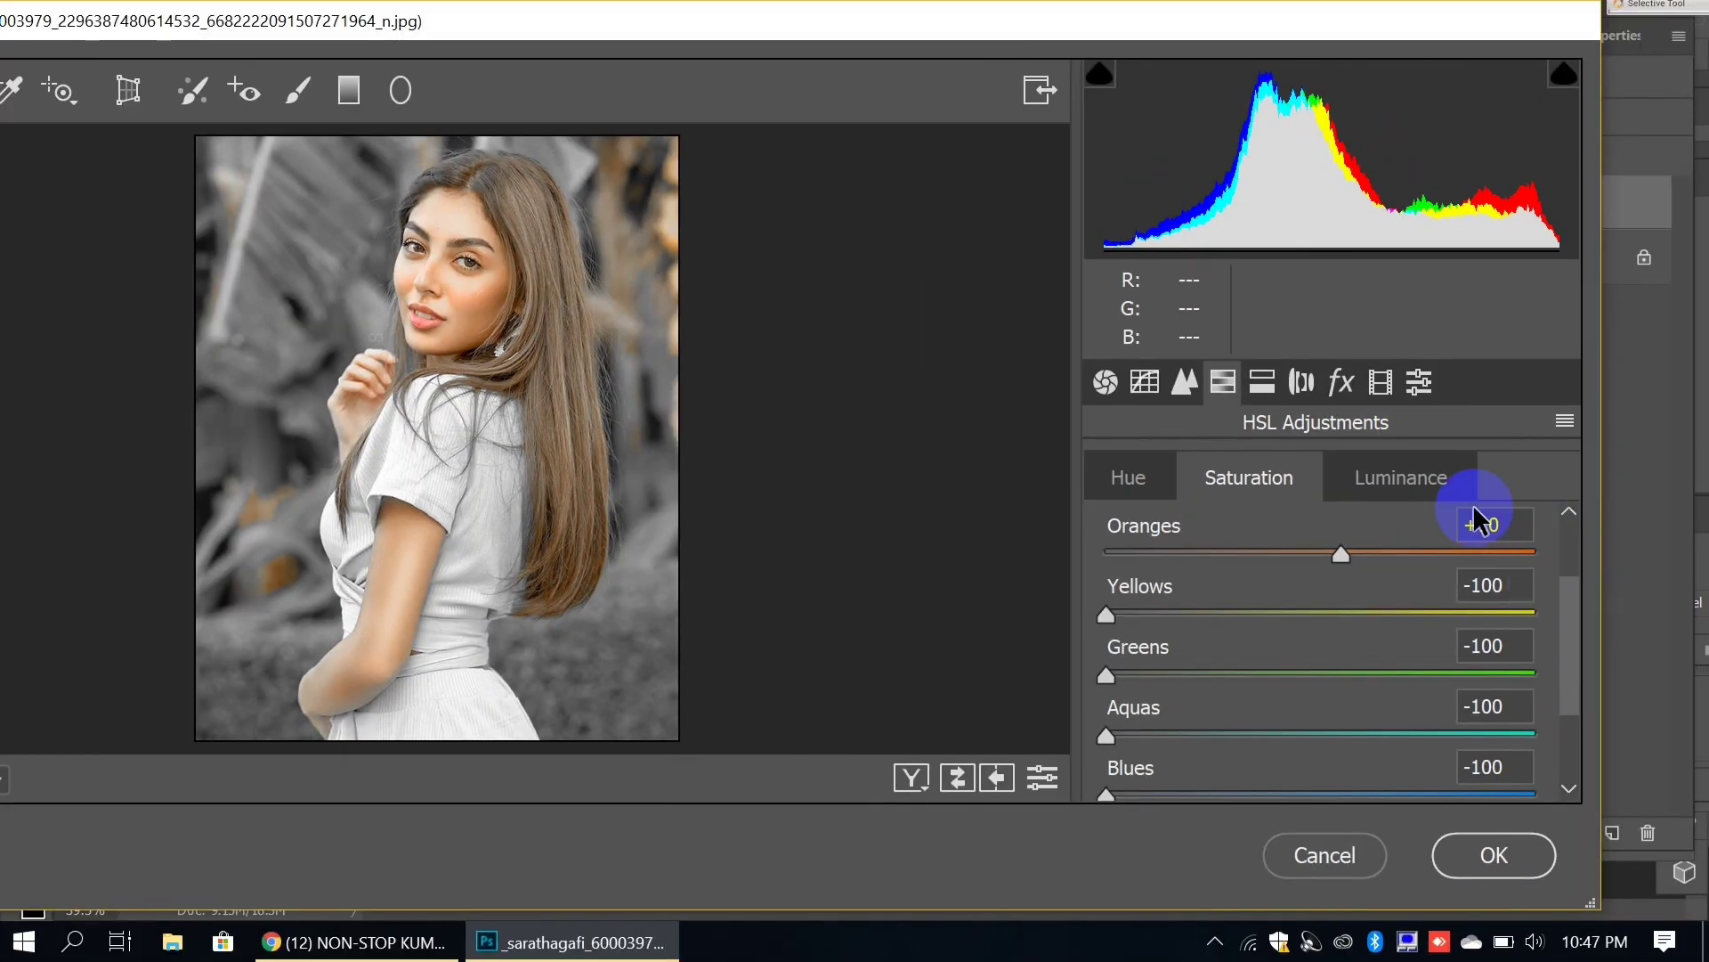
pyautogui.click(1144, 254)
pyautogui.click(1352, 670)
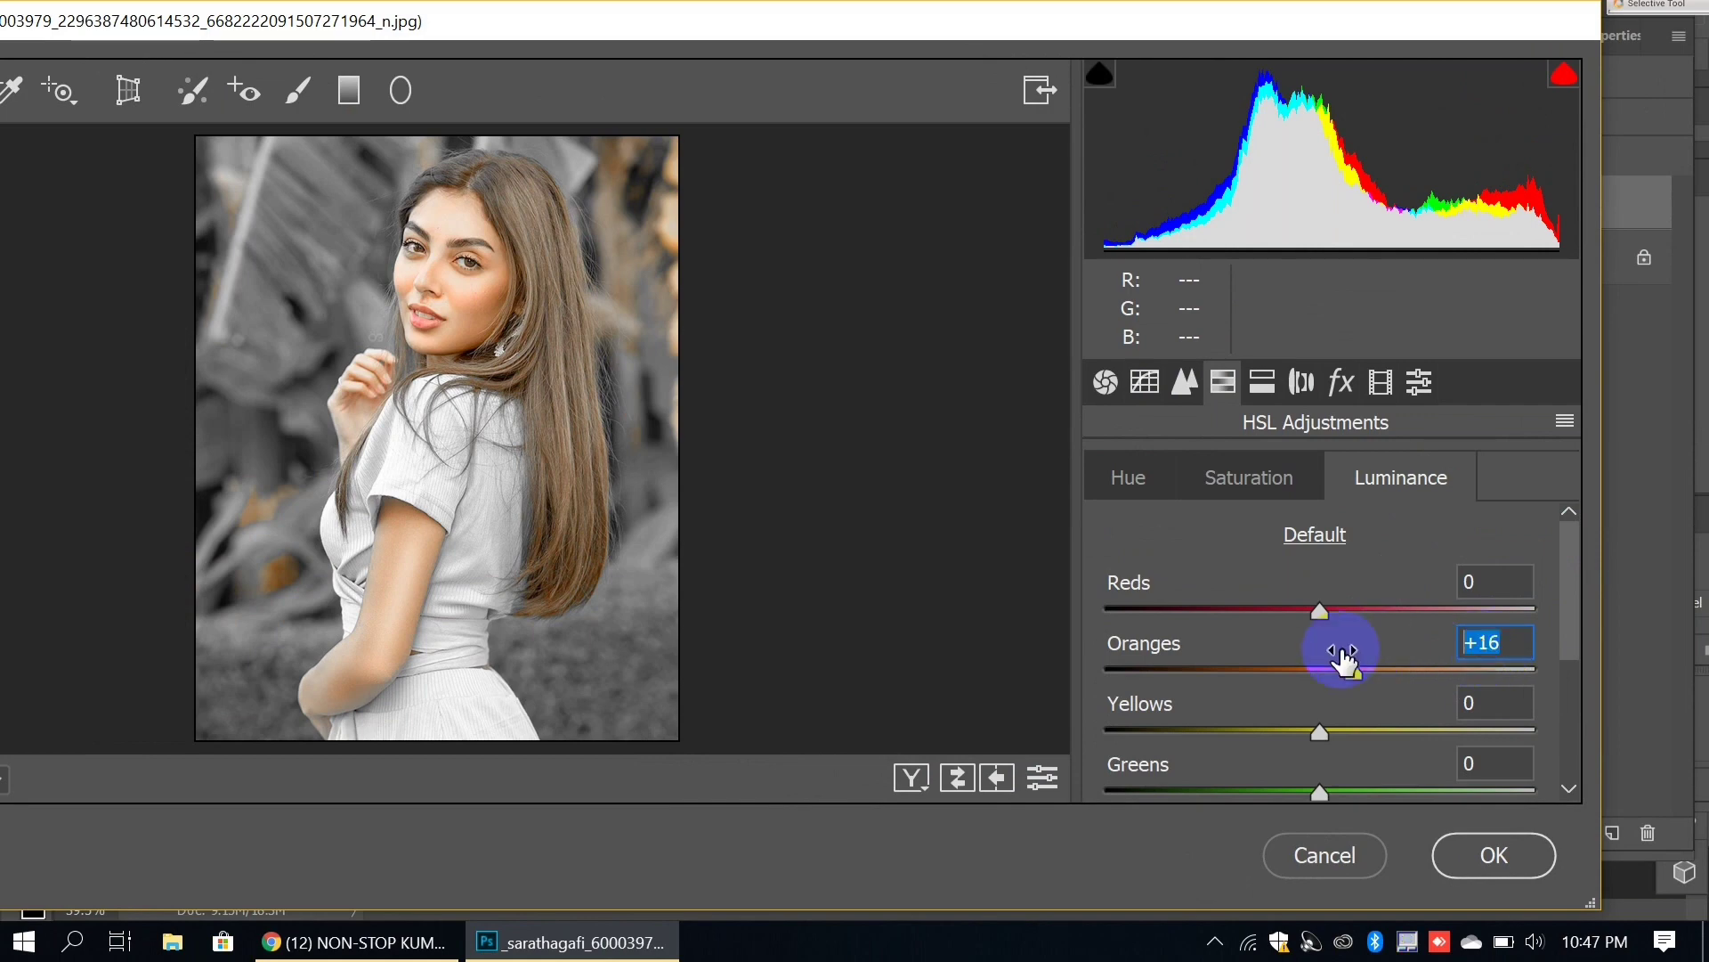
pyautogui.write('20')
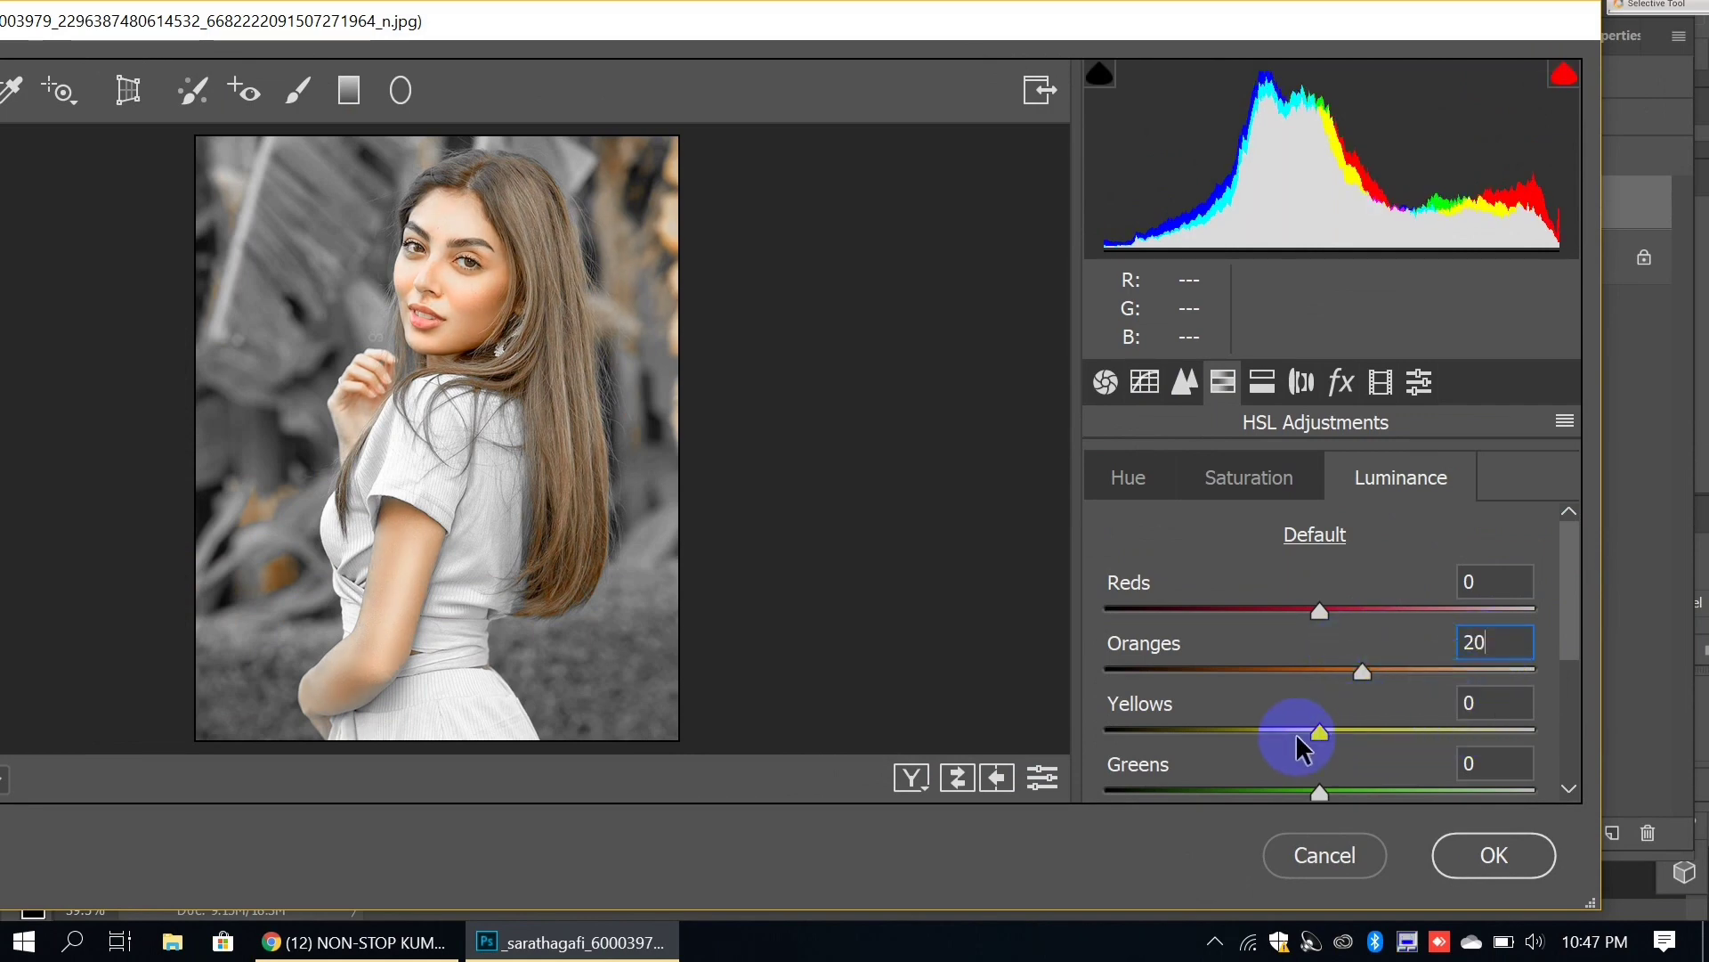
pyautogui.moveTo(1344, 739); pyautogui.dragTo(1392, 725)
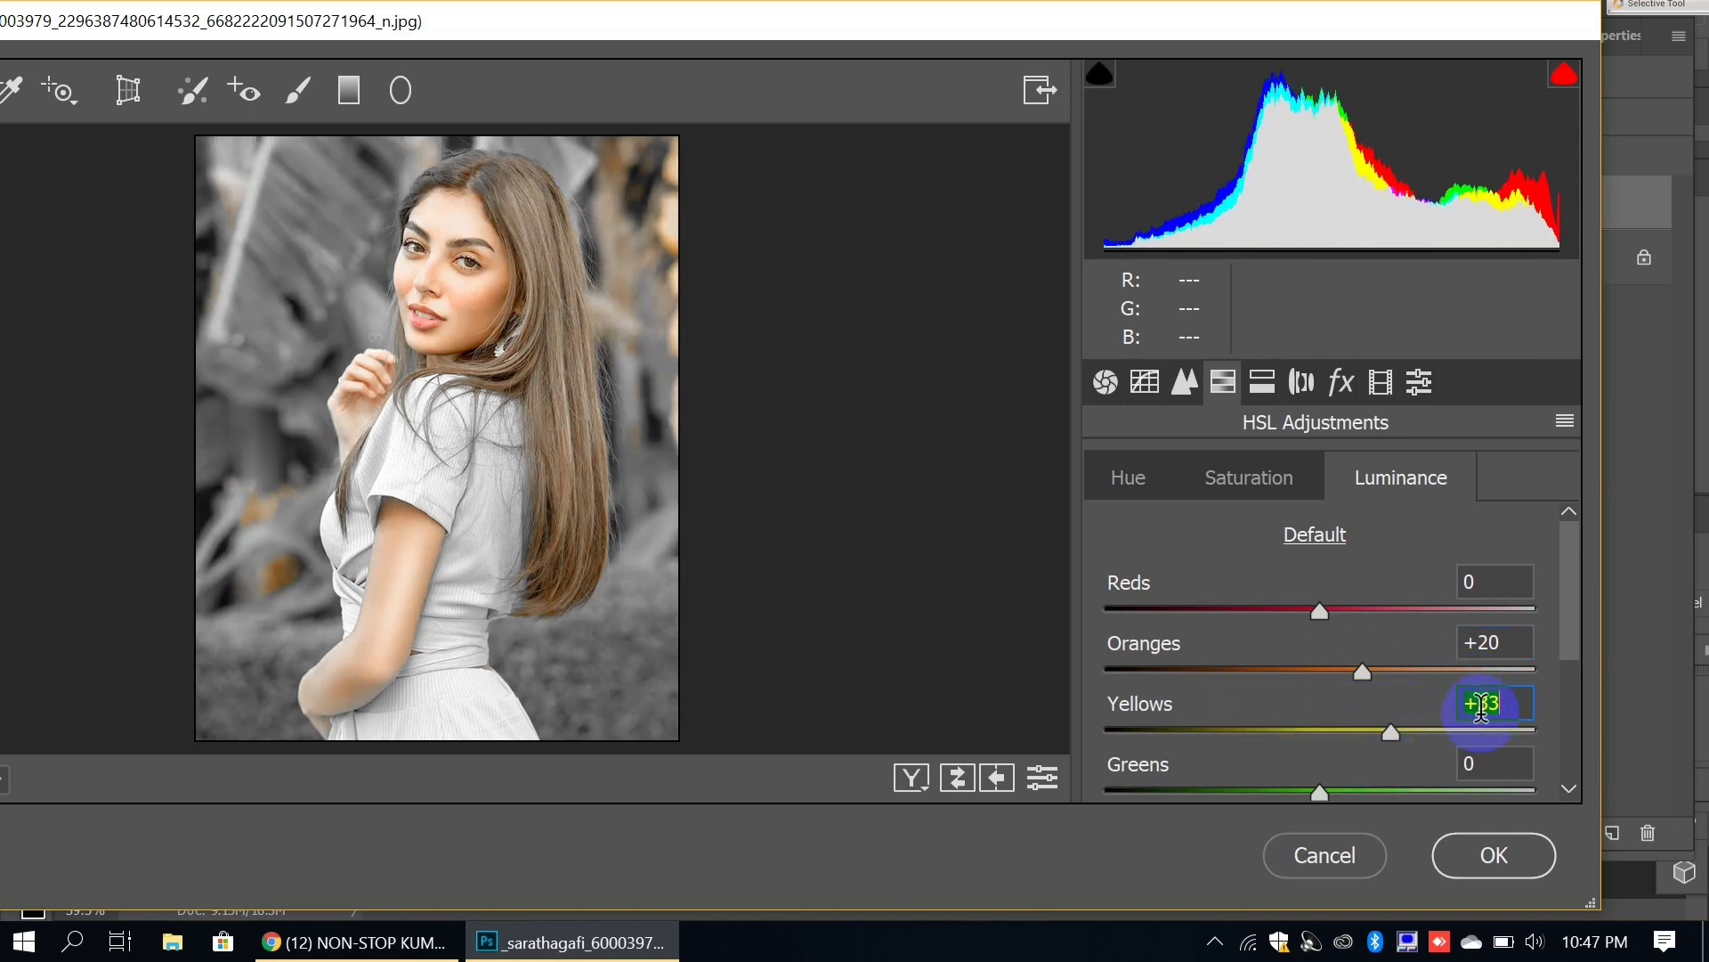
pyautogui.write('30')
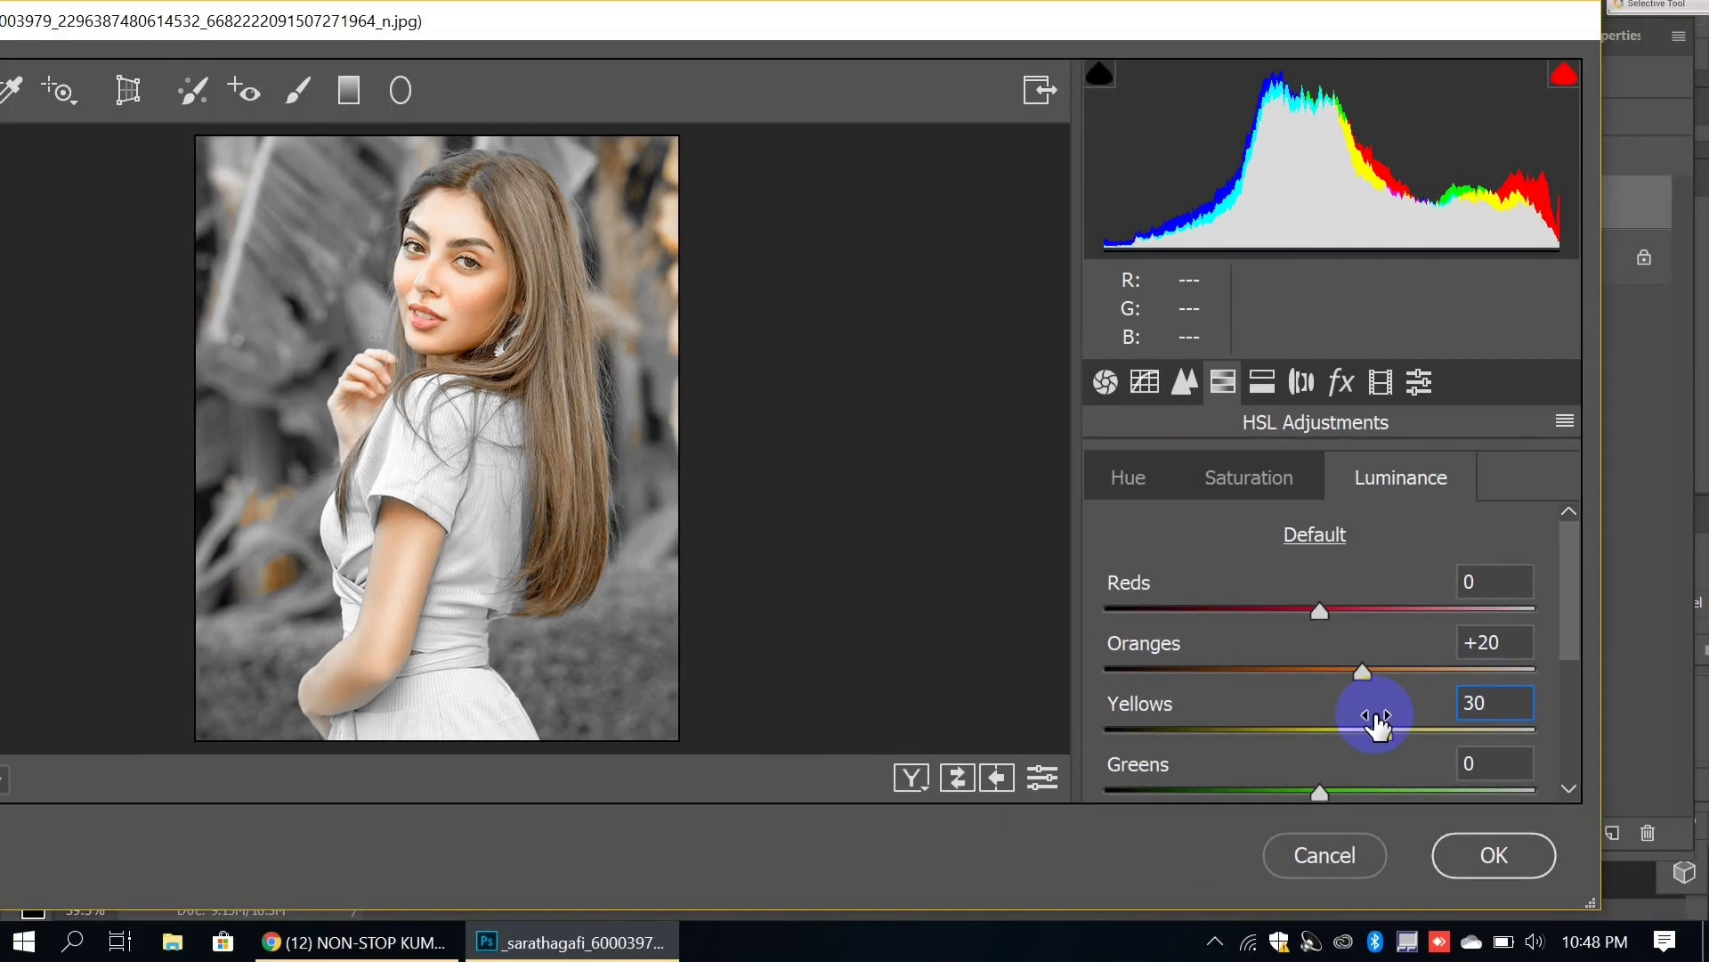
# Step: Apply the HSL edits, toggle Layer 1 to compare, and duplicate it as Layer 1 copy
pyautogui.click(1478, 853)
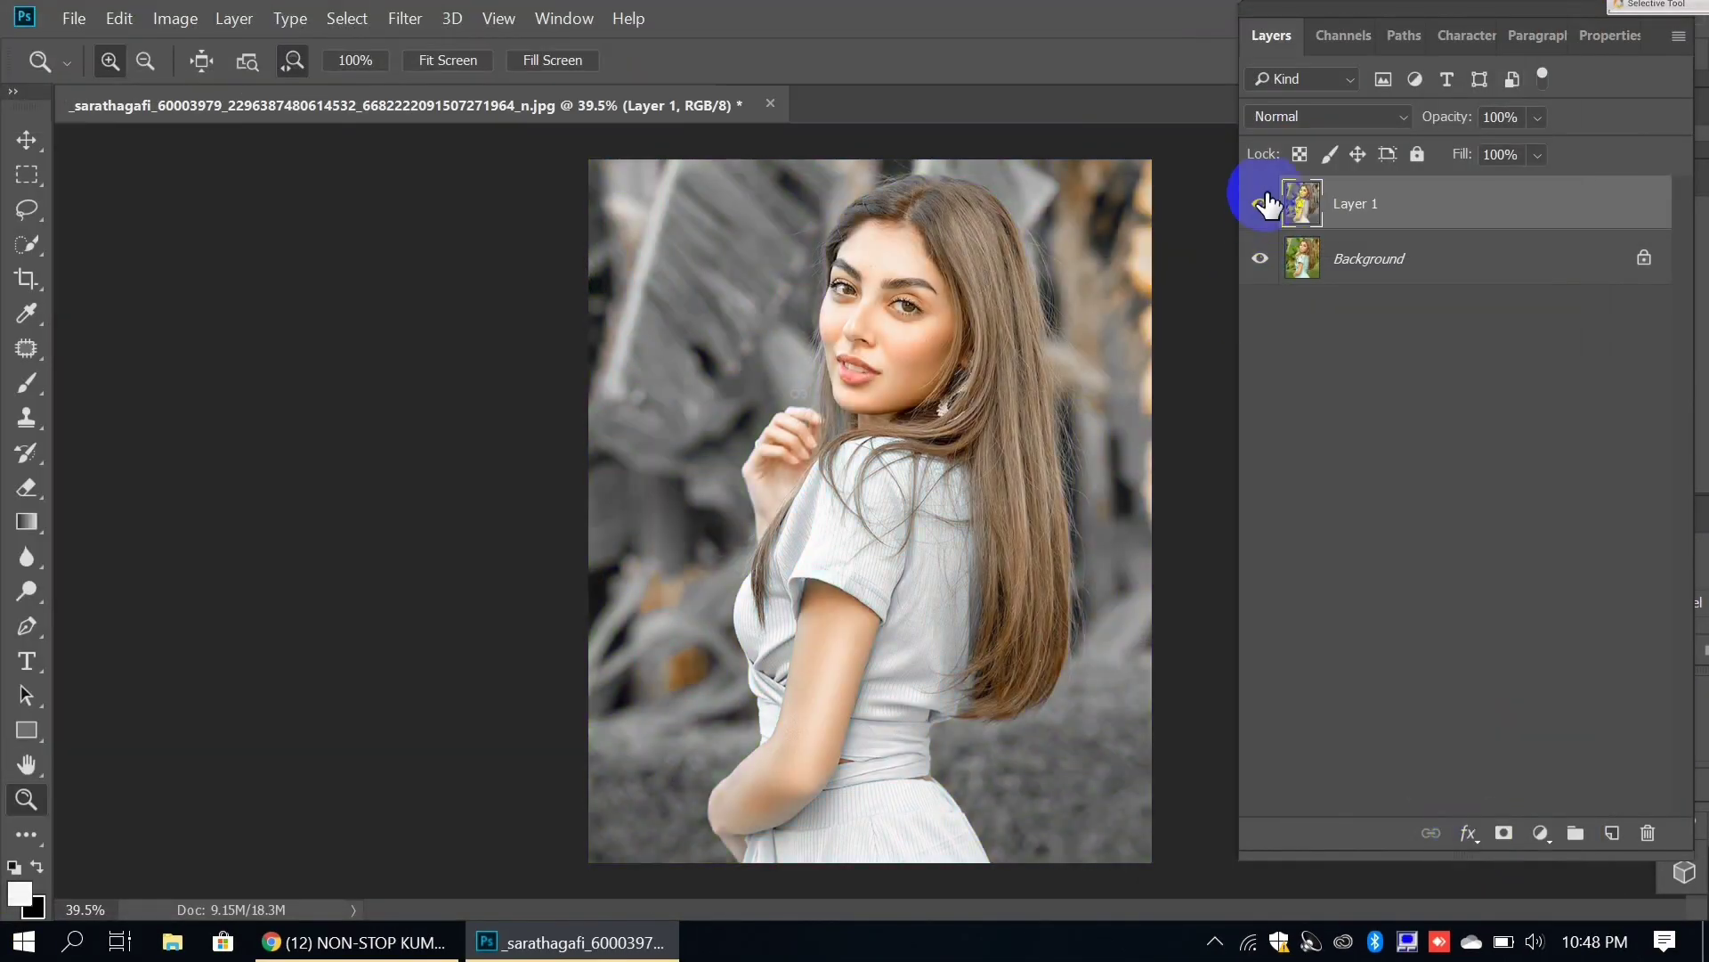
pyautogui.click(1261, 205)
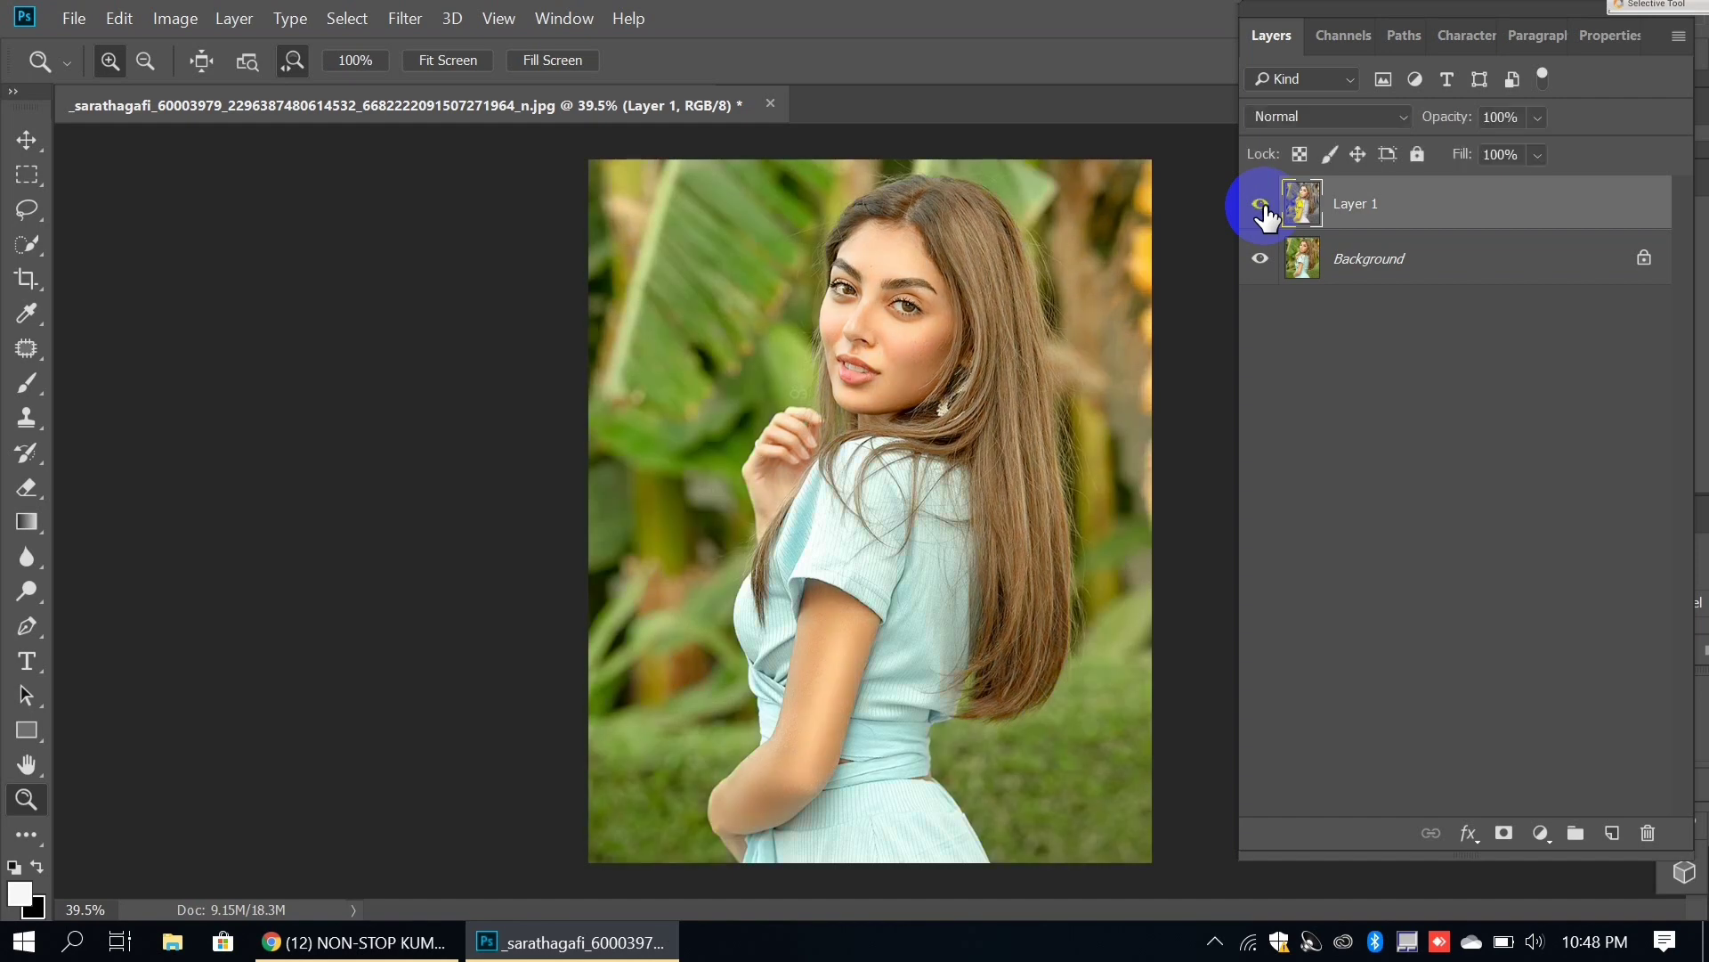
pyautogui.click(1261, 205)
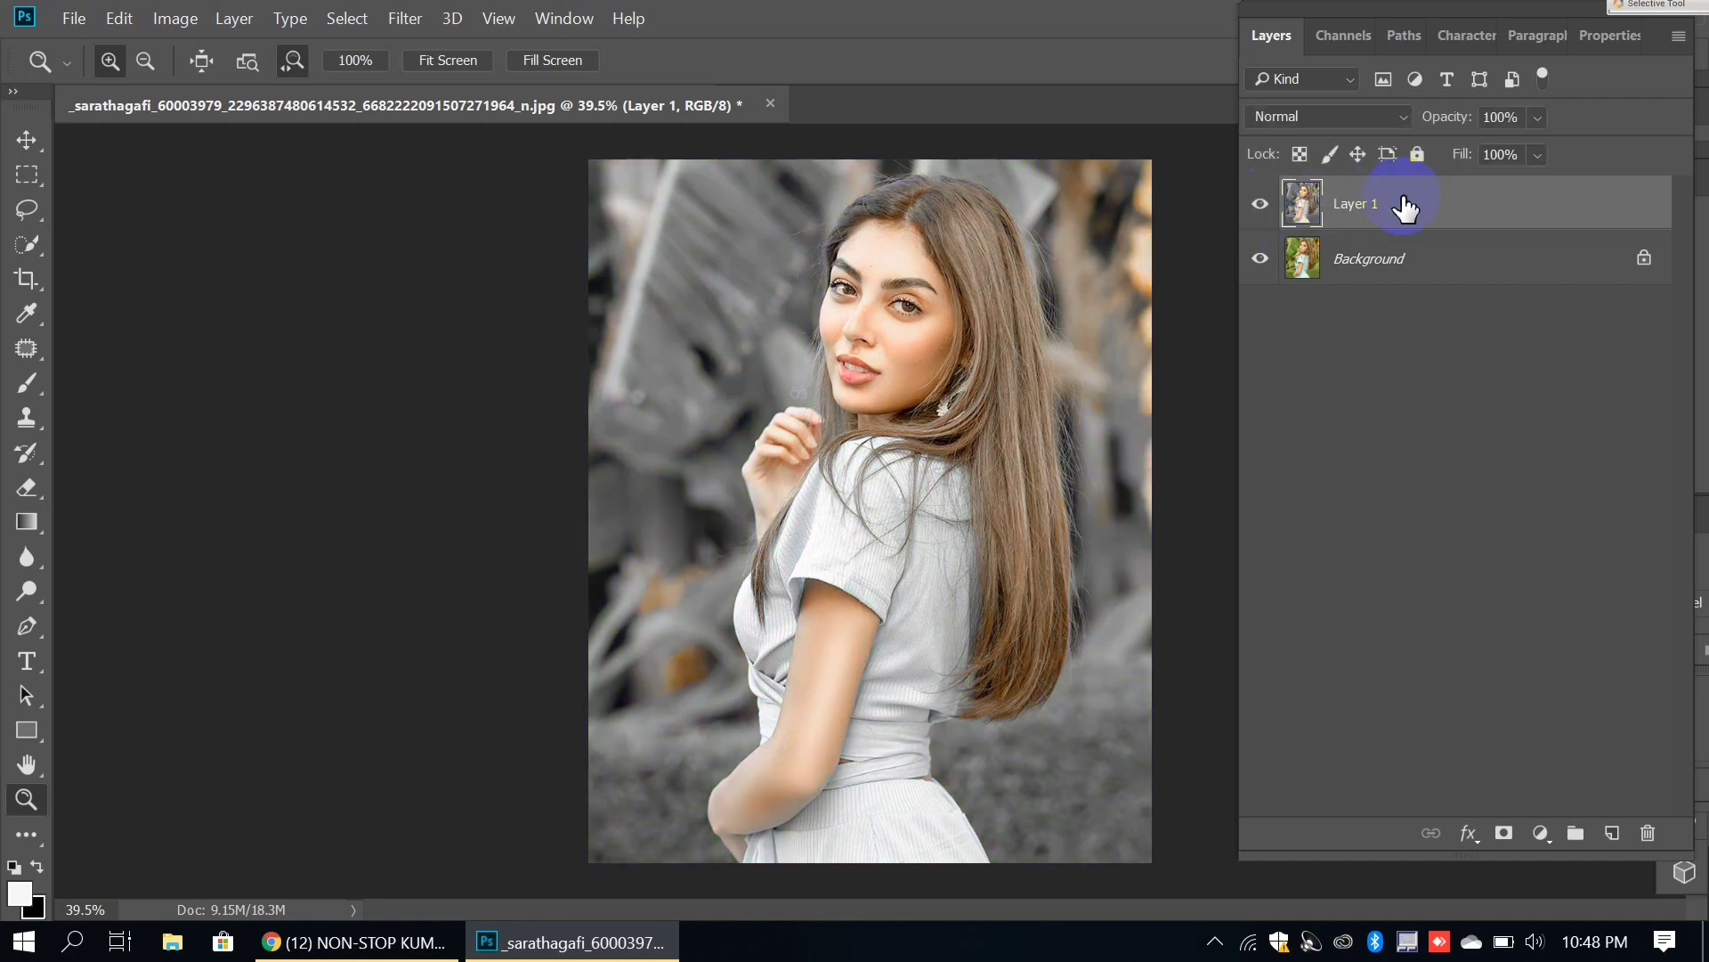
pyautogui.hotkey('ctrl', 'j')
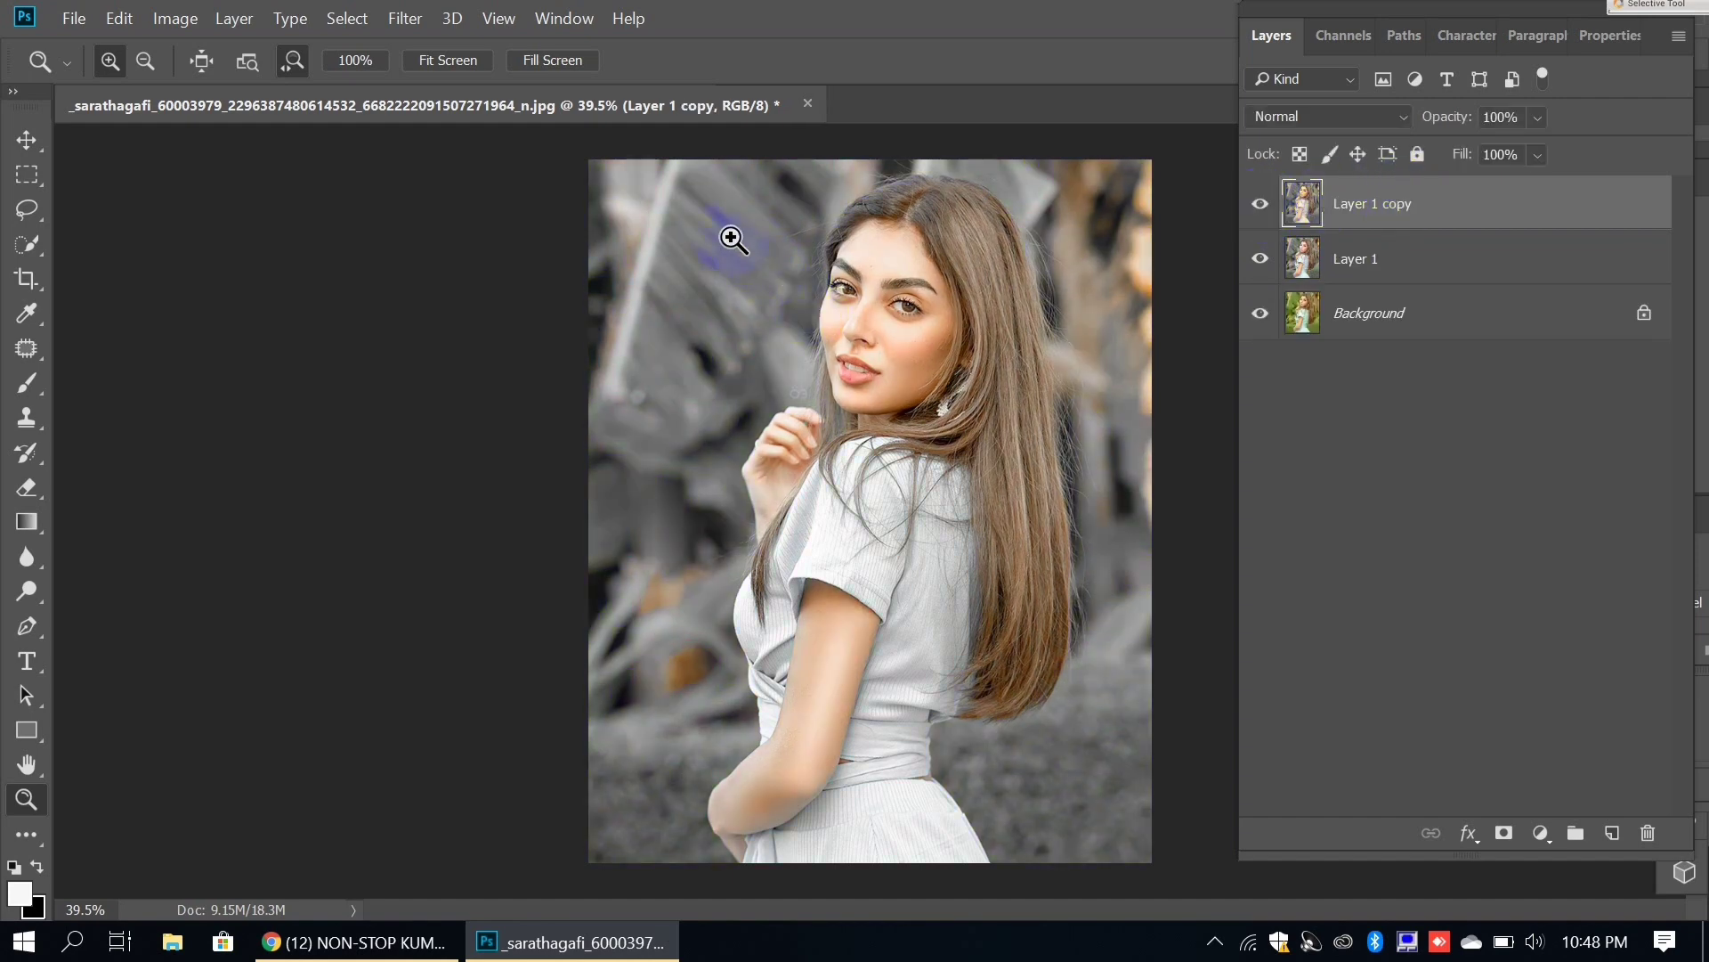
pyautogui.click(397, 18)
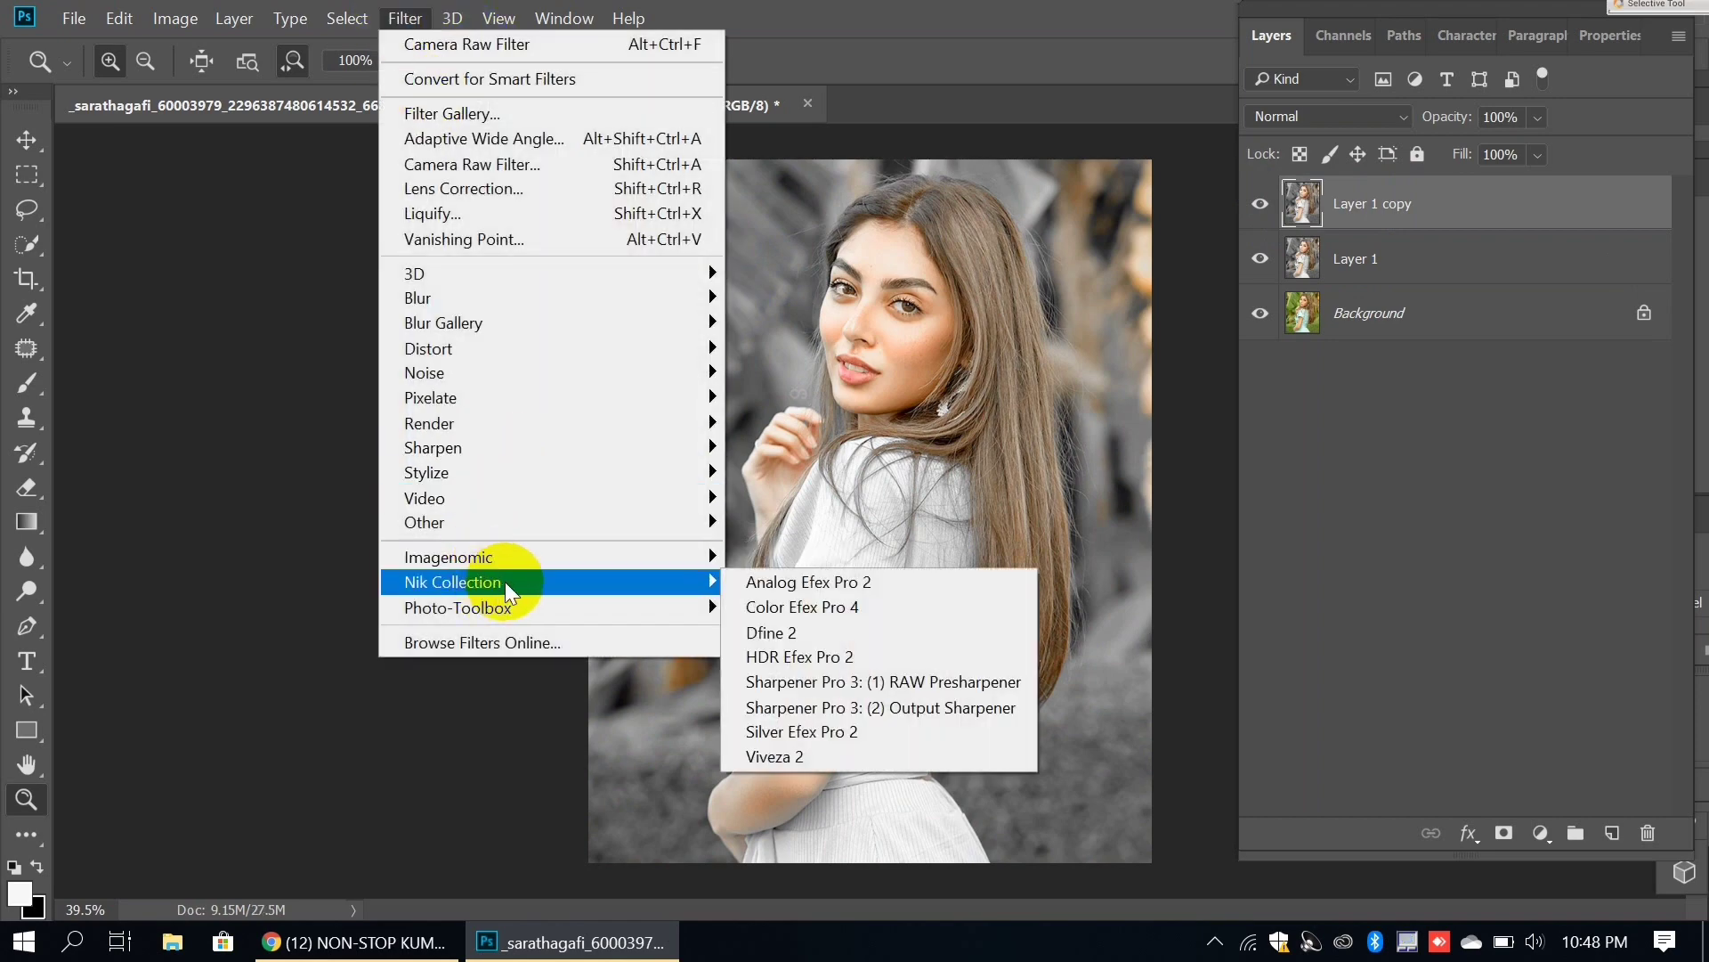
# Step: Apply Color Efex Pro 4 Tonal Contrast with Highlights 40%, Midtones 44%, Shadows 17%
pyautogui.click(771, 606)
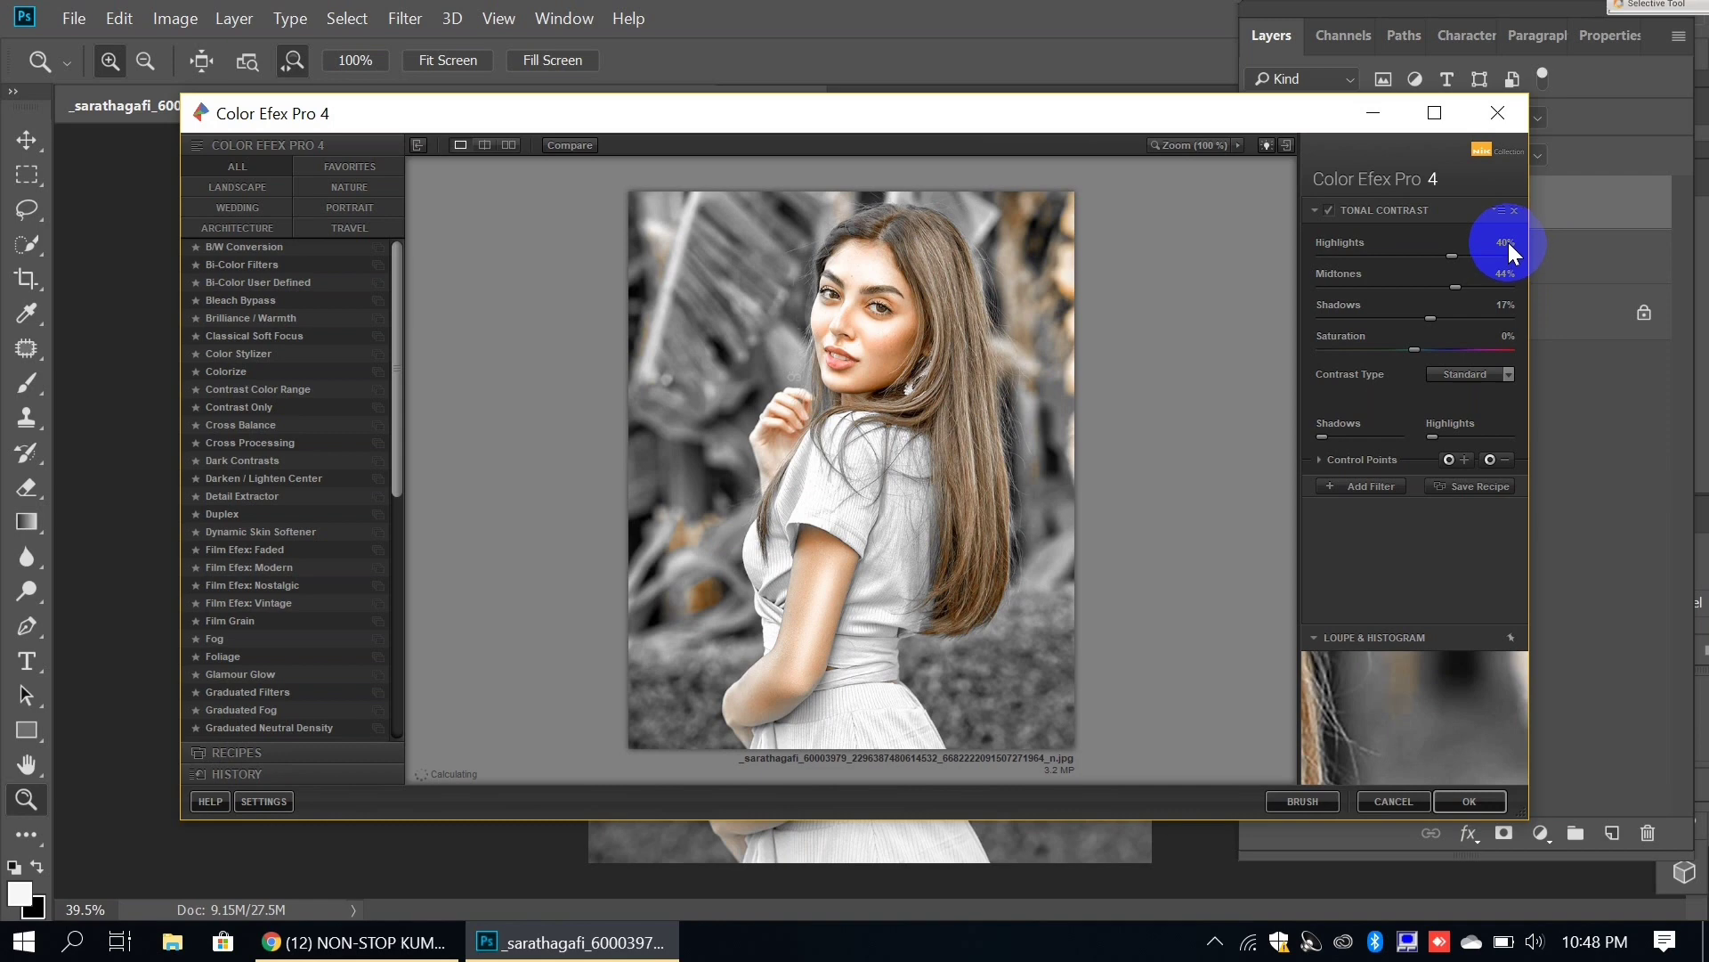
pyautogui.moveTo(1502, 242); pyautogui.dragTo(1471, 249)
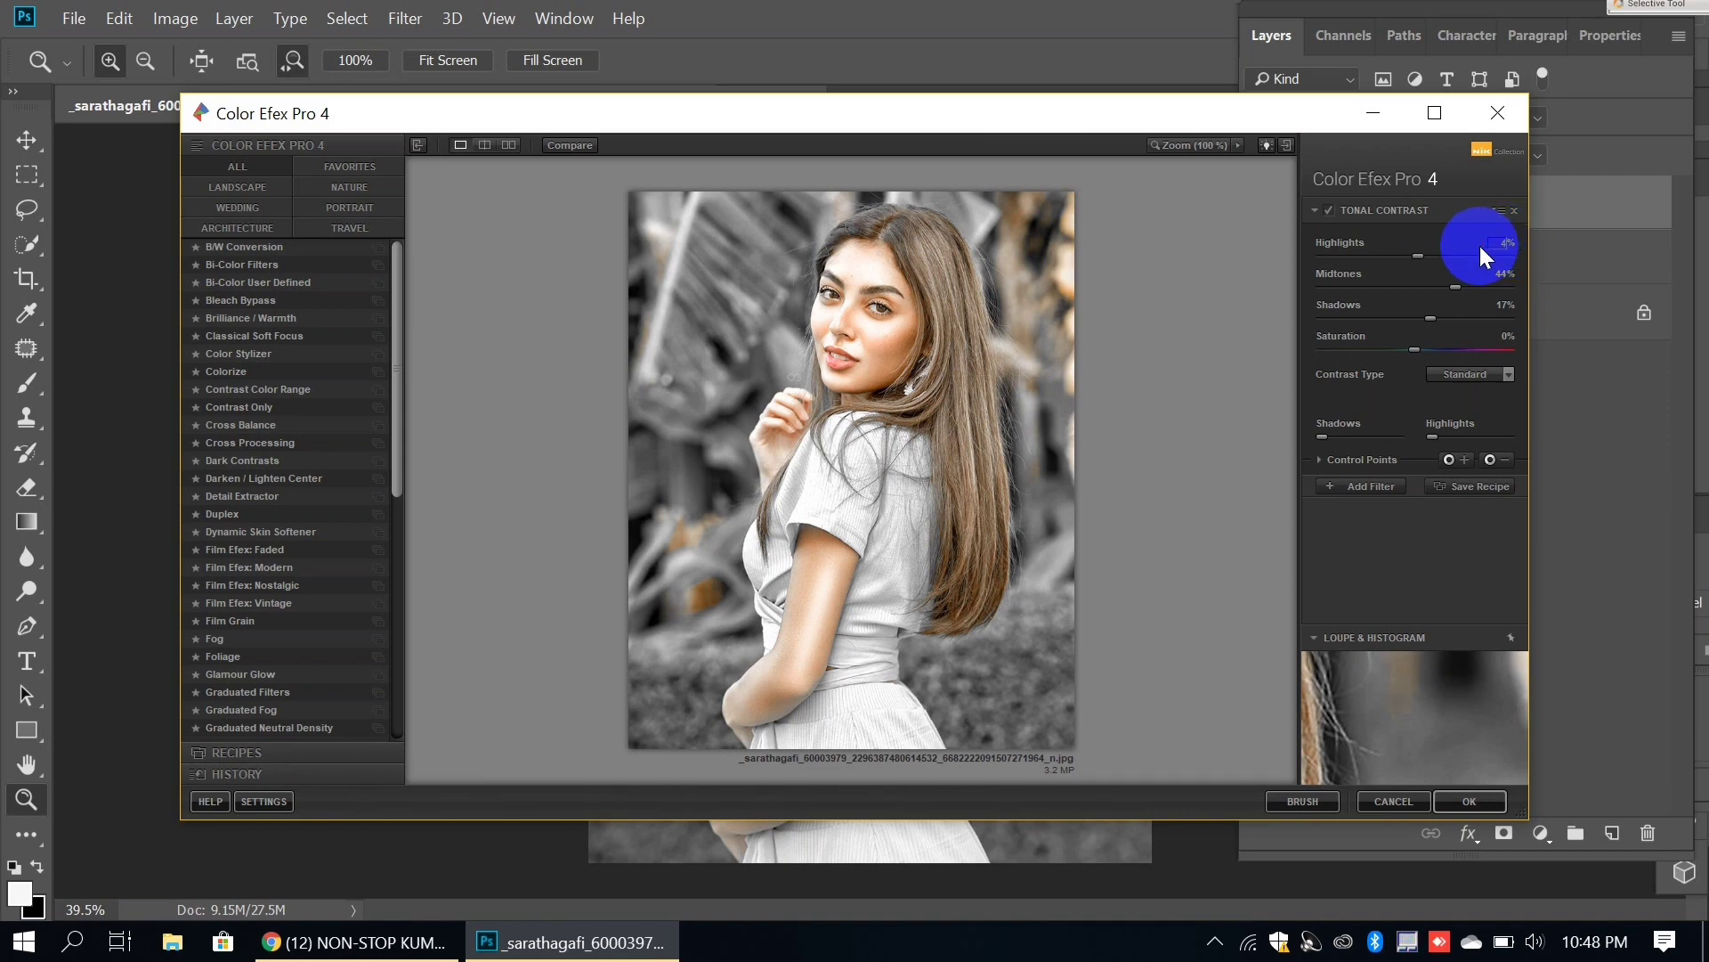
pyautogui.press('Return')
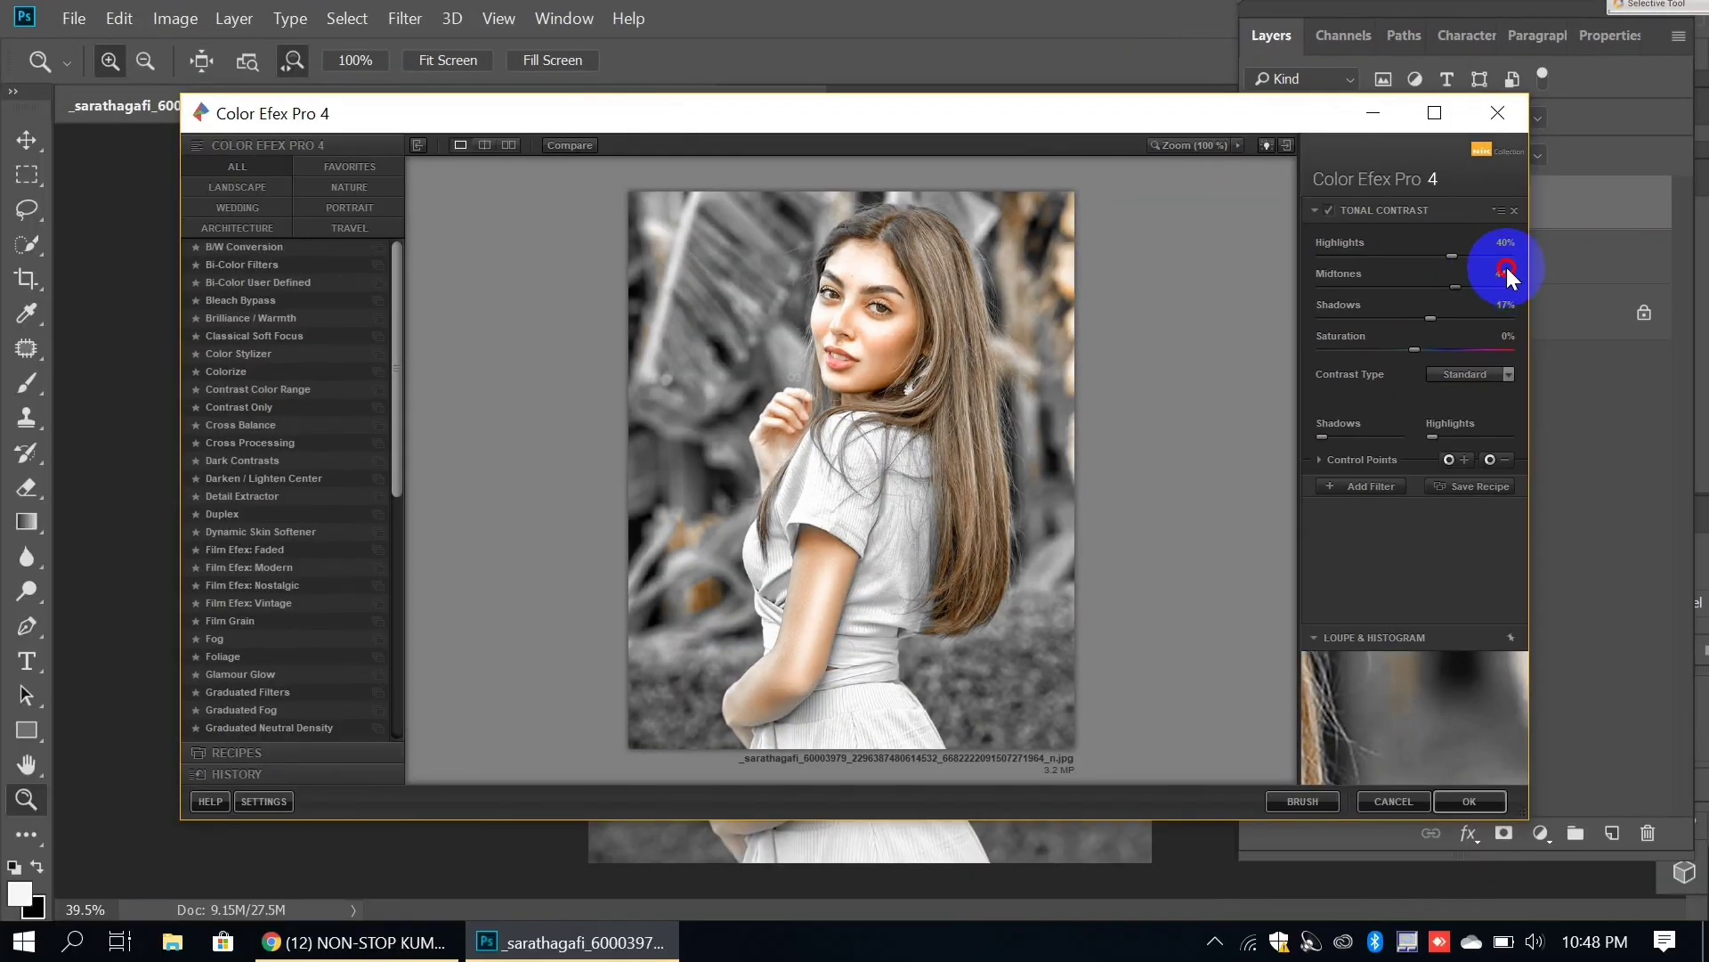
pyautogui.click(1492, 275)
pyautogui.click(1501, 276)
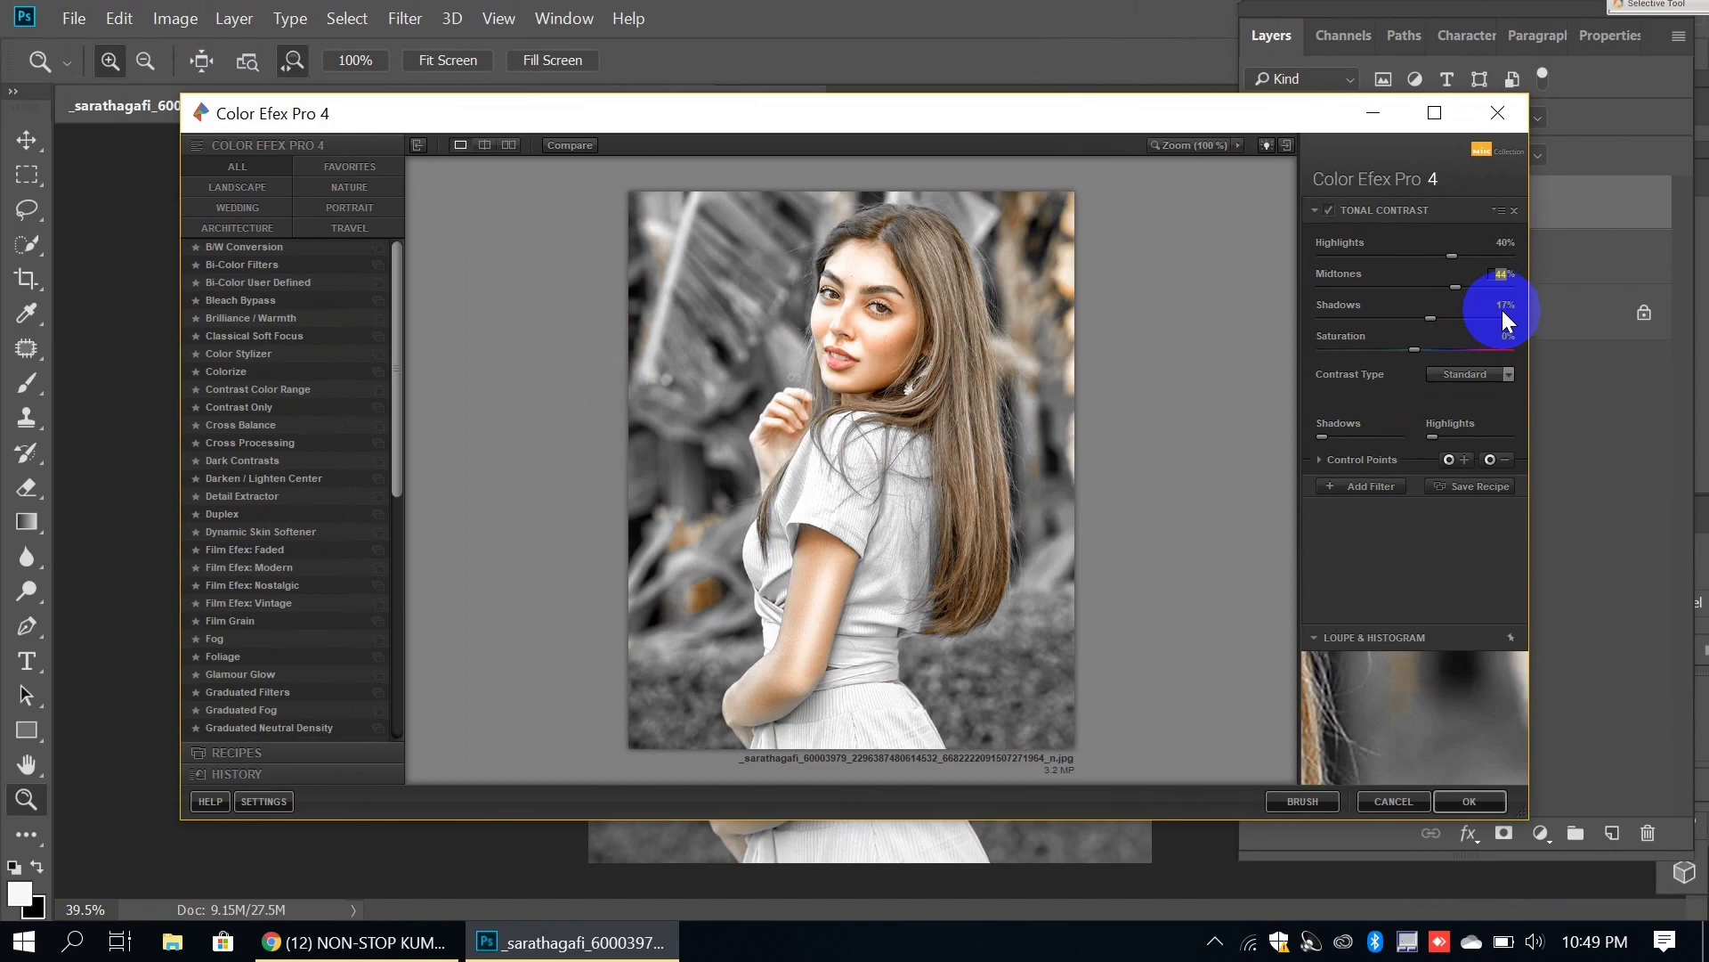
pyautogui.click(1503, 310)
pyautogui.click(1467, 802)
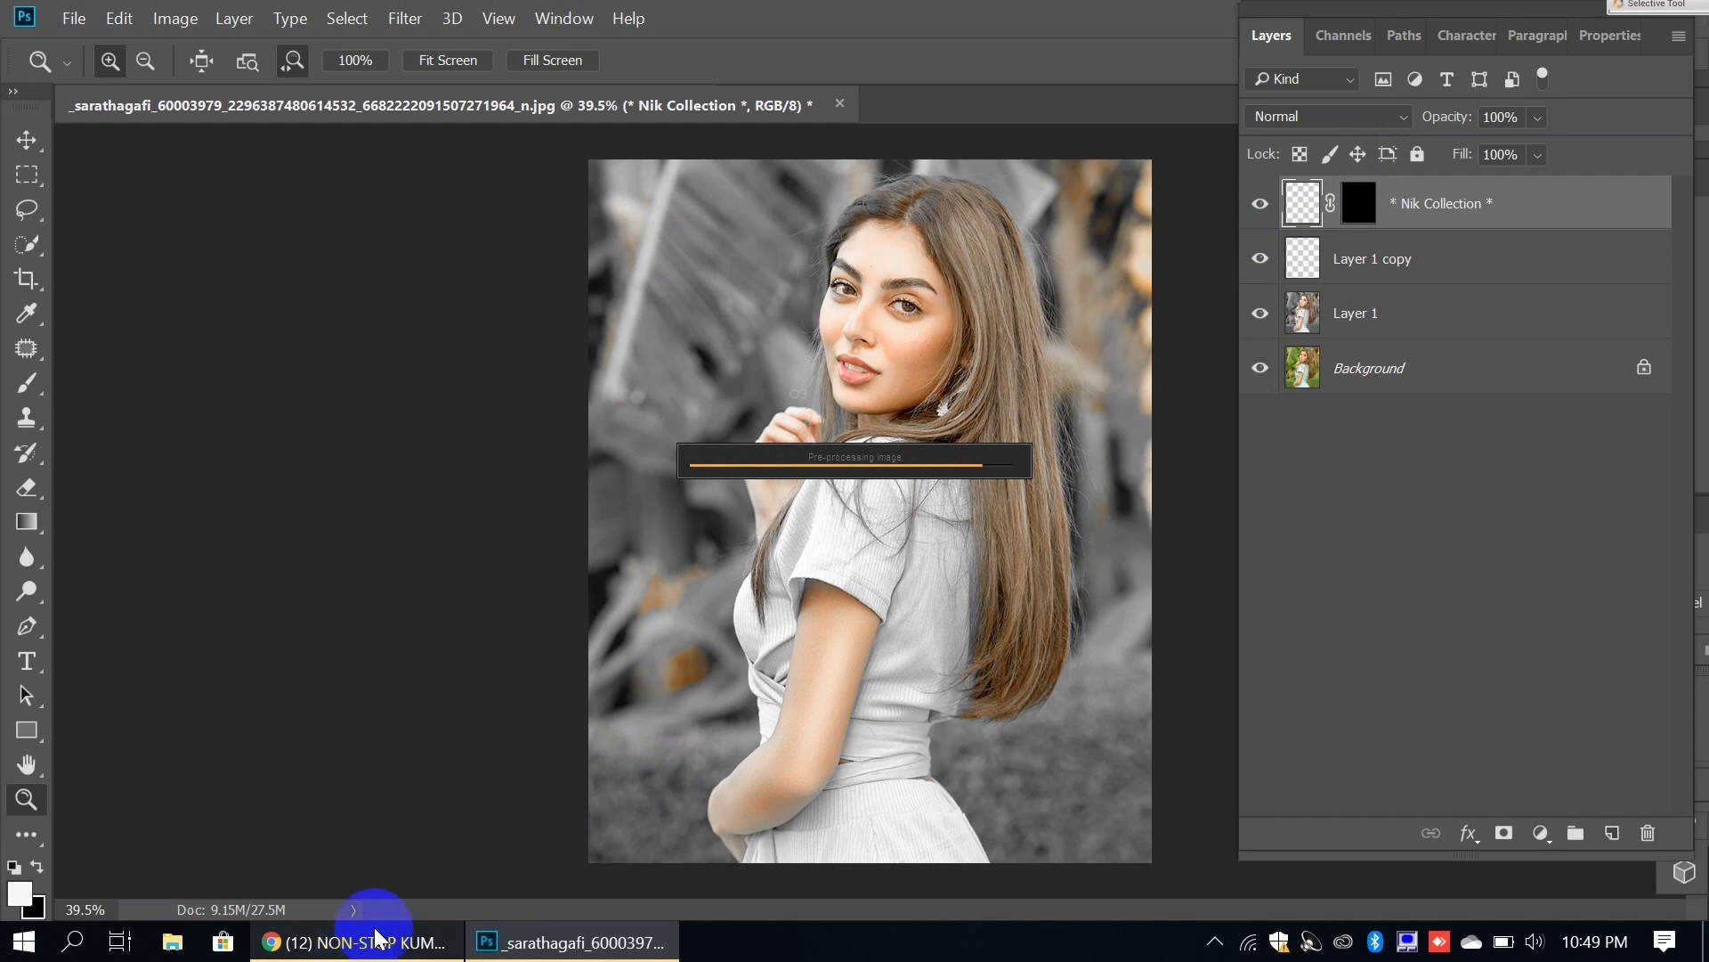
# Step: Return to Photoshop once the Tonal Contrast (CEP 4) layer has rendered
pyautogui.moveTo(559, 946)
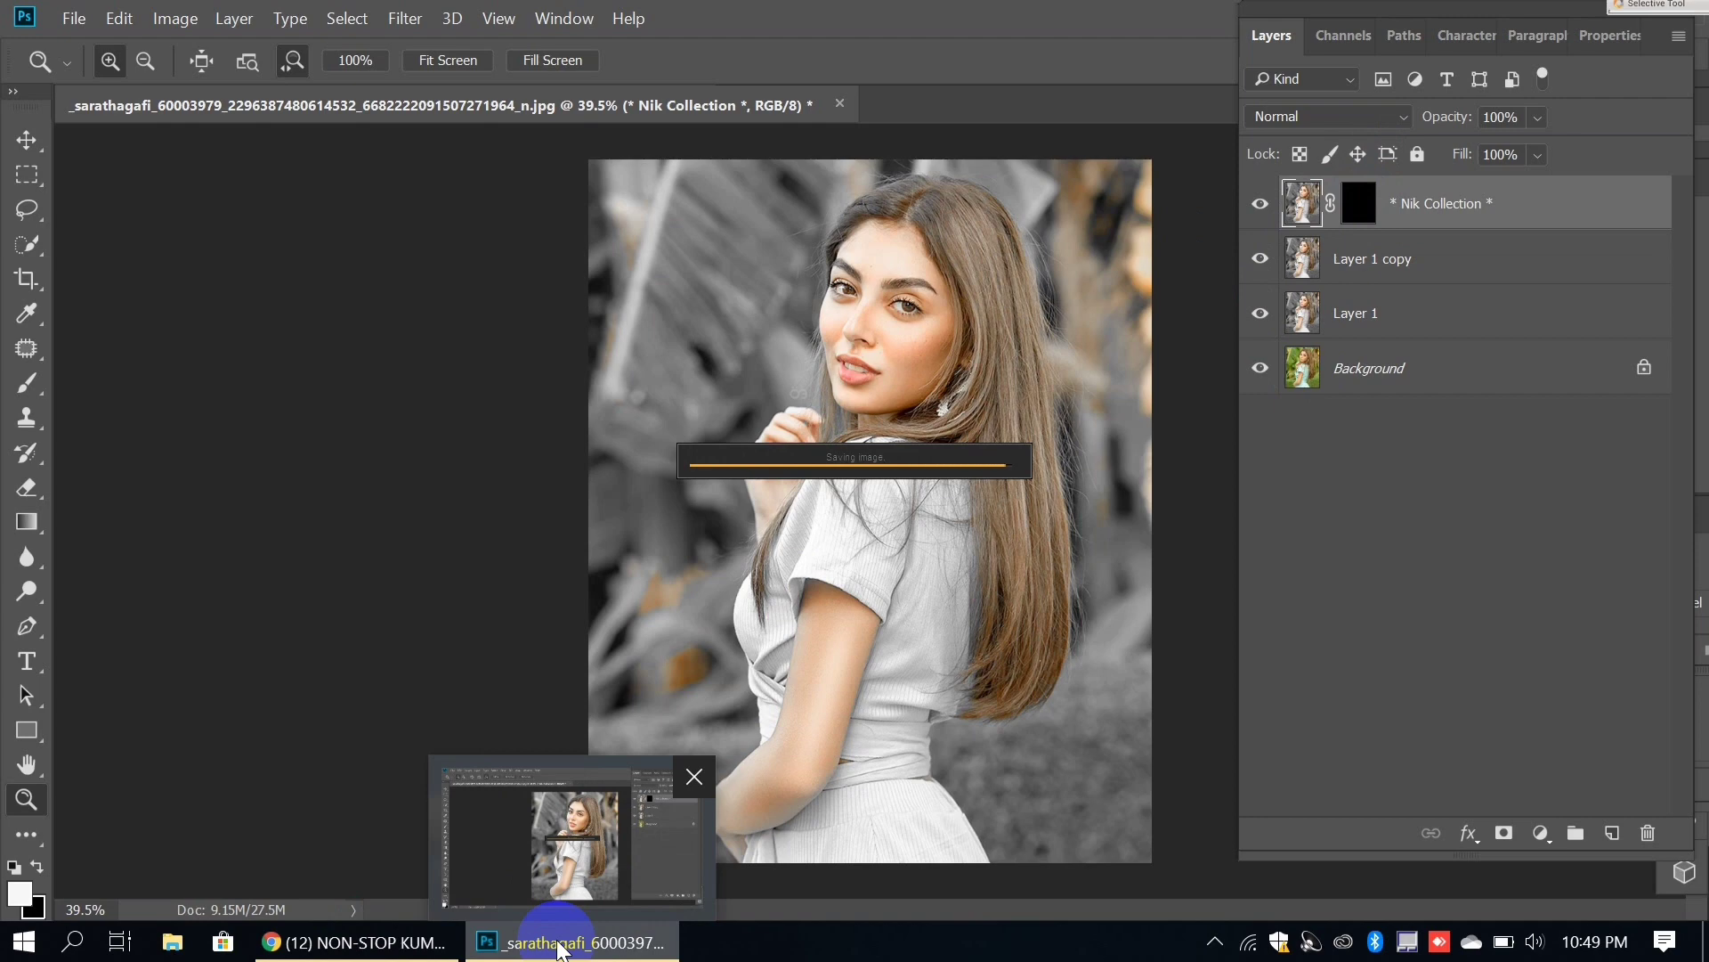
pyautogui.click(401, 25)
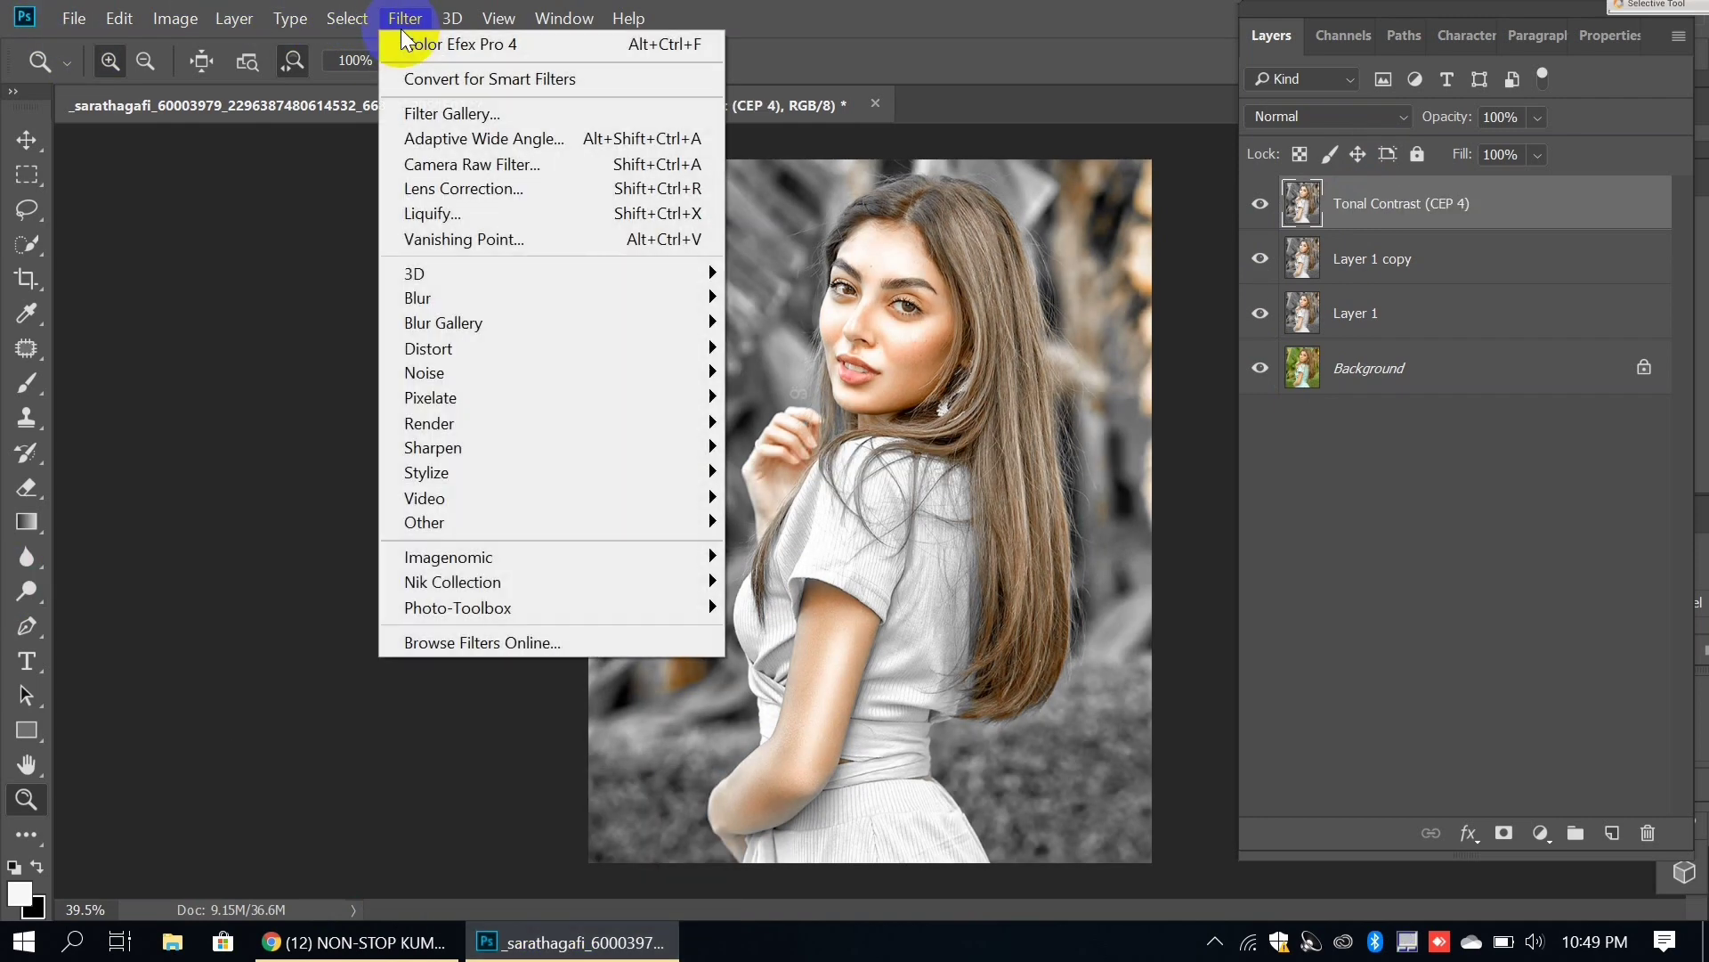
# Step: In Camera Raw HSL, set Oranges Luminance +13 and Saturation -16, then apply
pyautogui.click(463, 169)
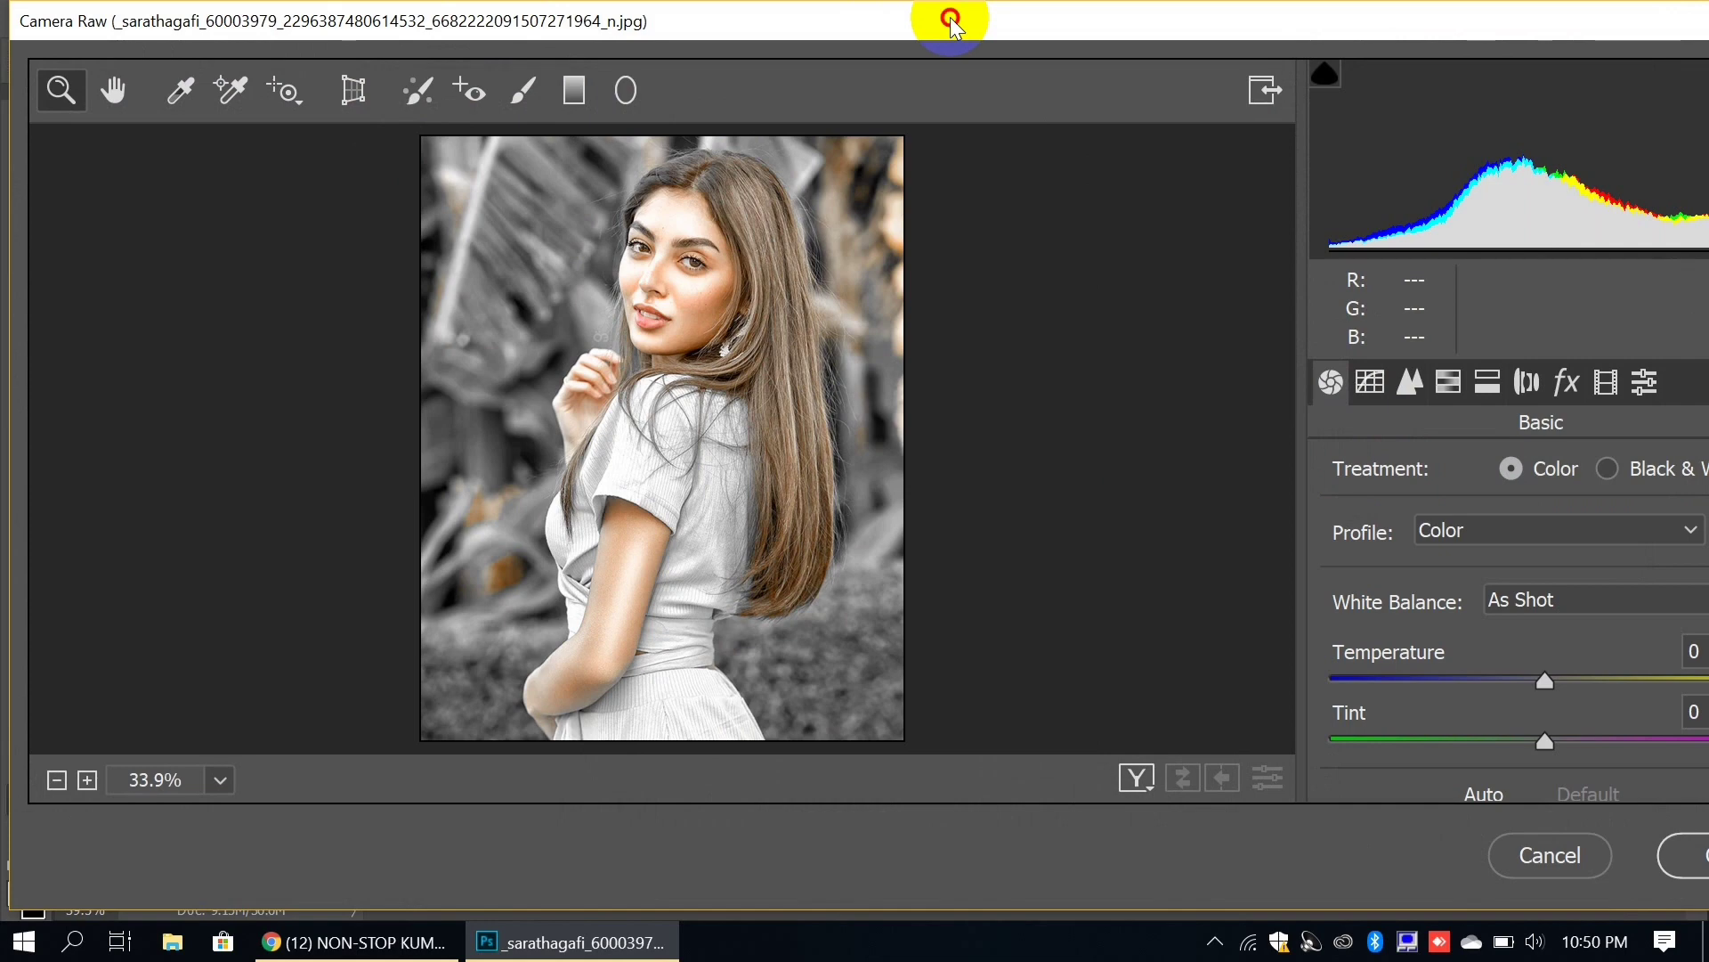
pyautogui.moveTo(951, 15); pyautogui.dragTo(786, 27)
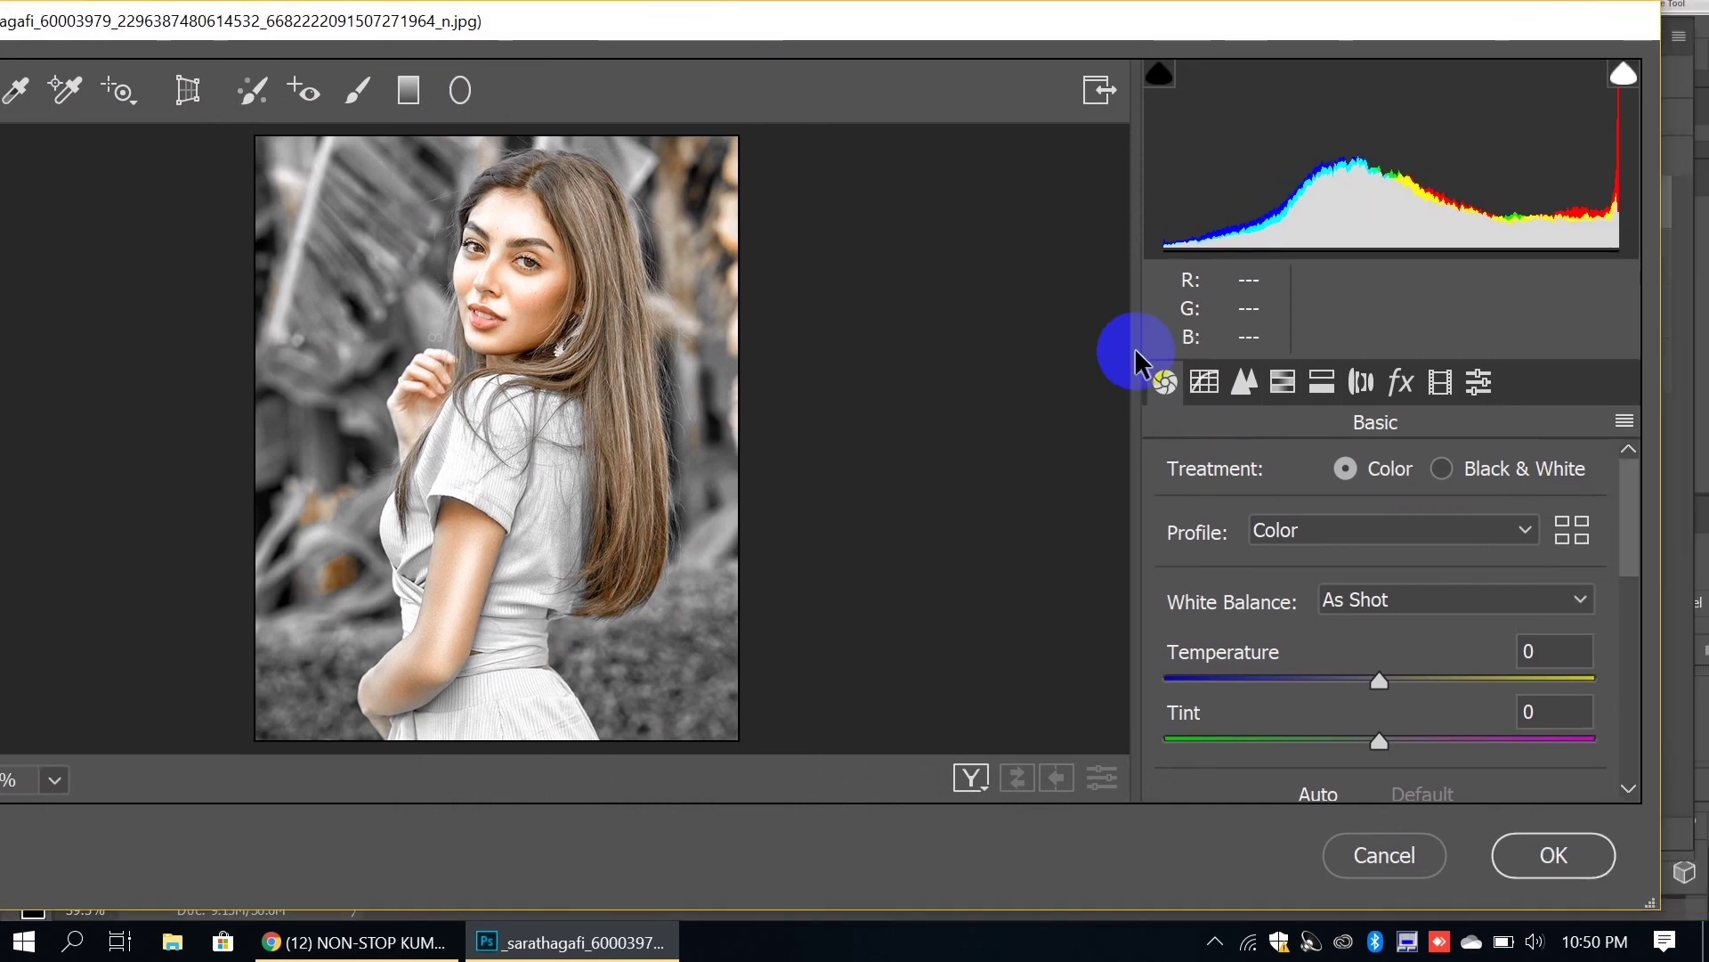
pyautogui.click(1283, 382)
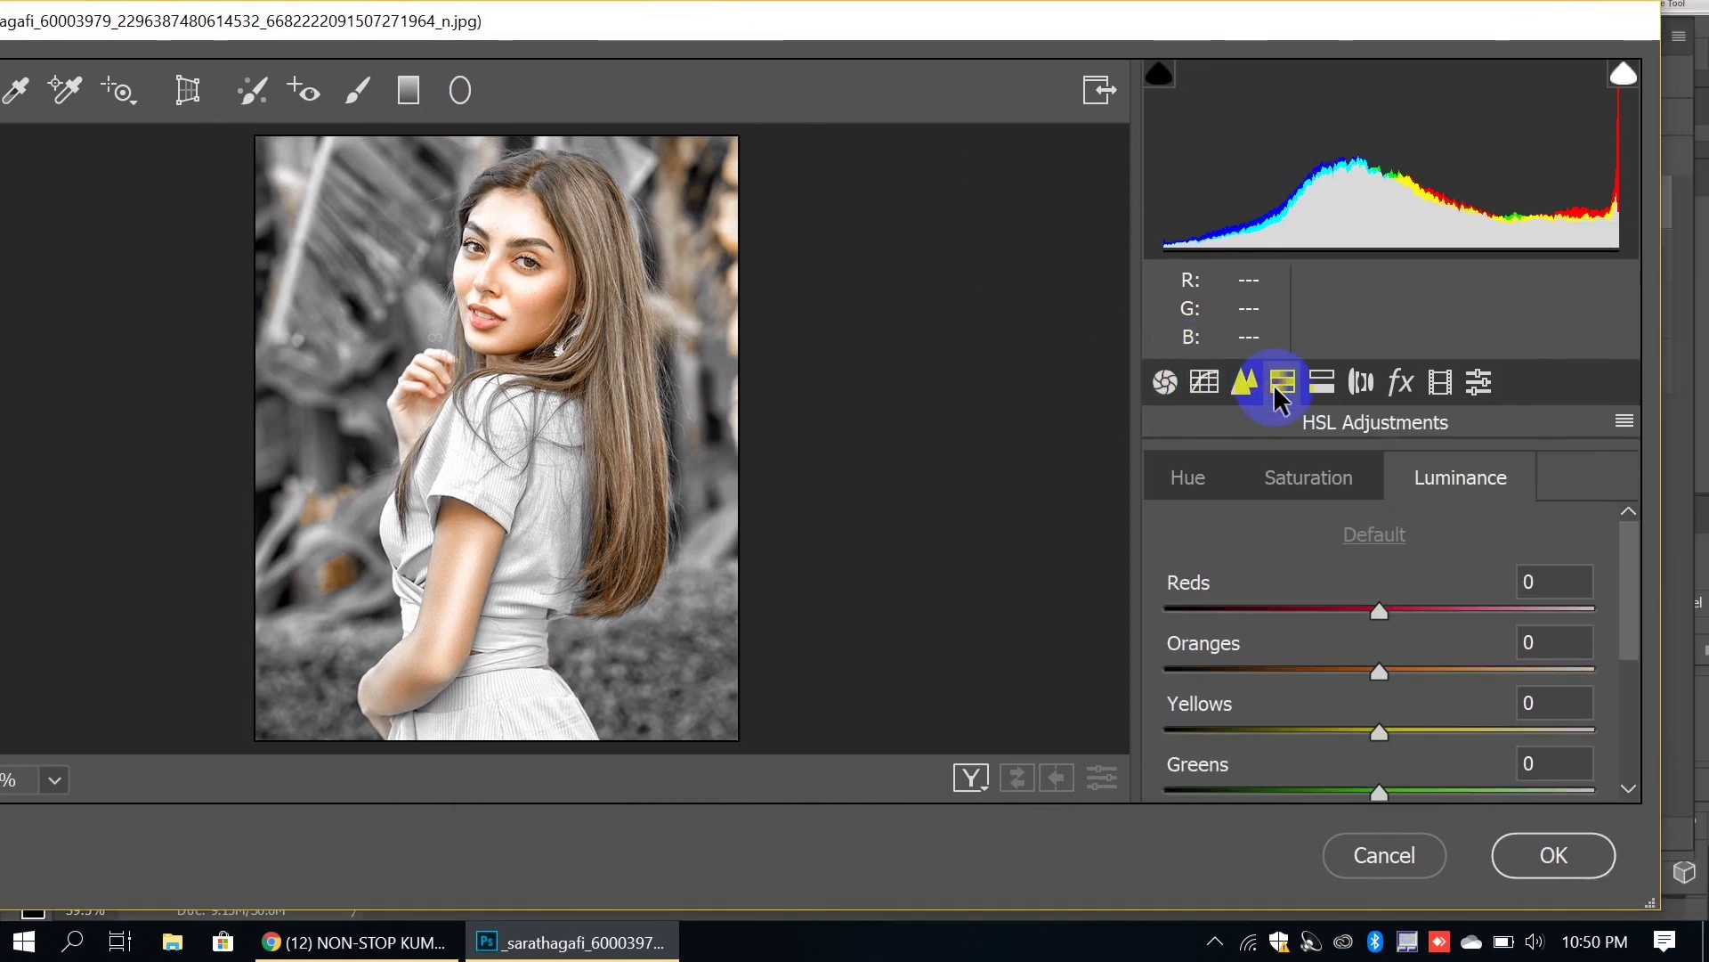
pyautogui.click(1407, 673)
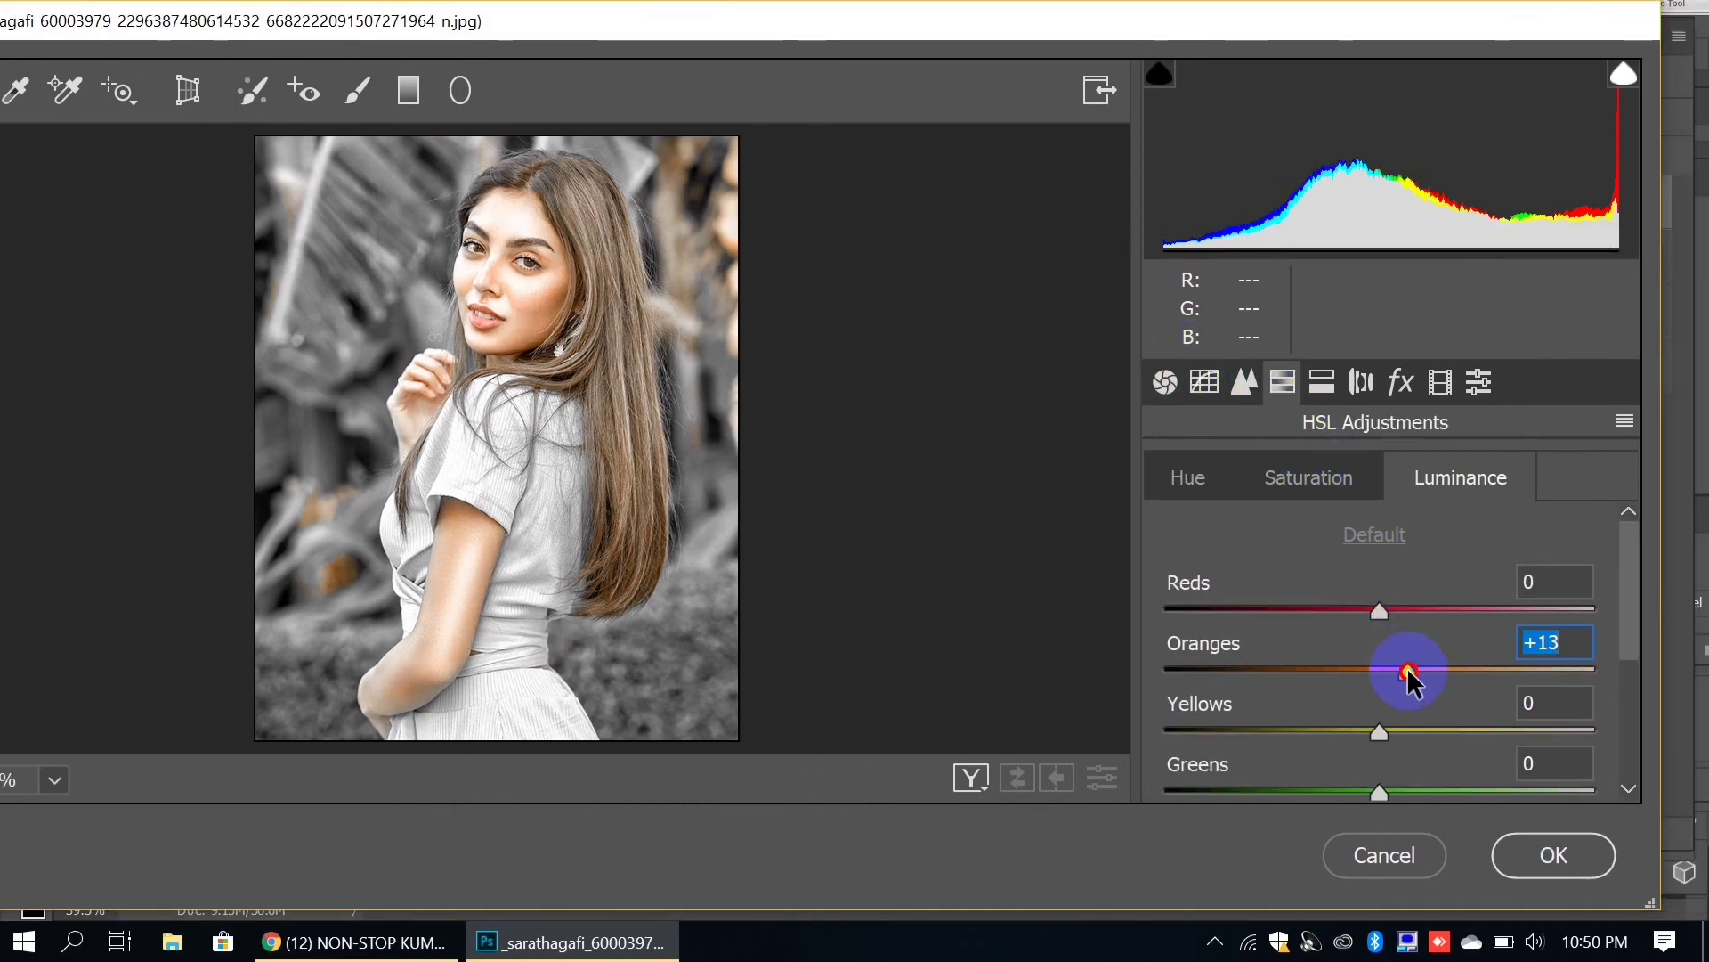
pyautogui.click(1322, 479)
pyautogui.click(1357, 672)
pyautogui.moveTo(1357, 674); pyautogui.dragTo(1348, 675)
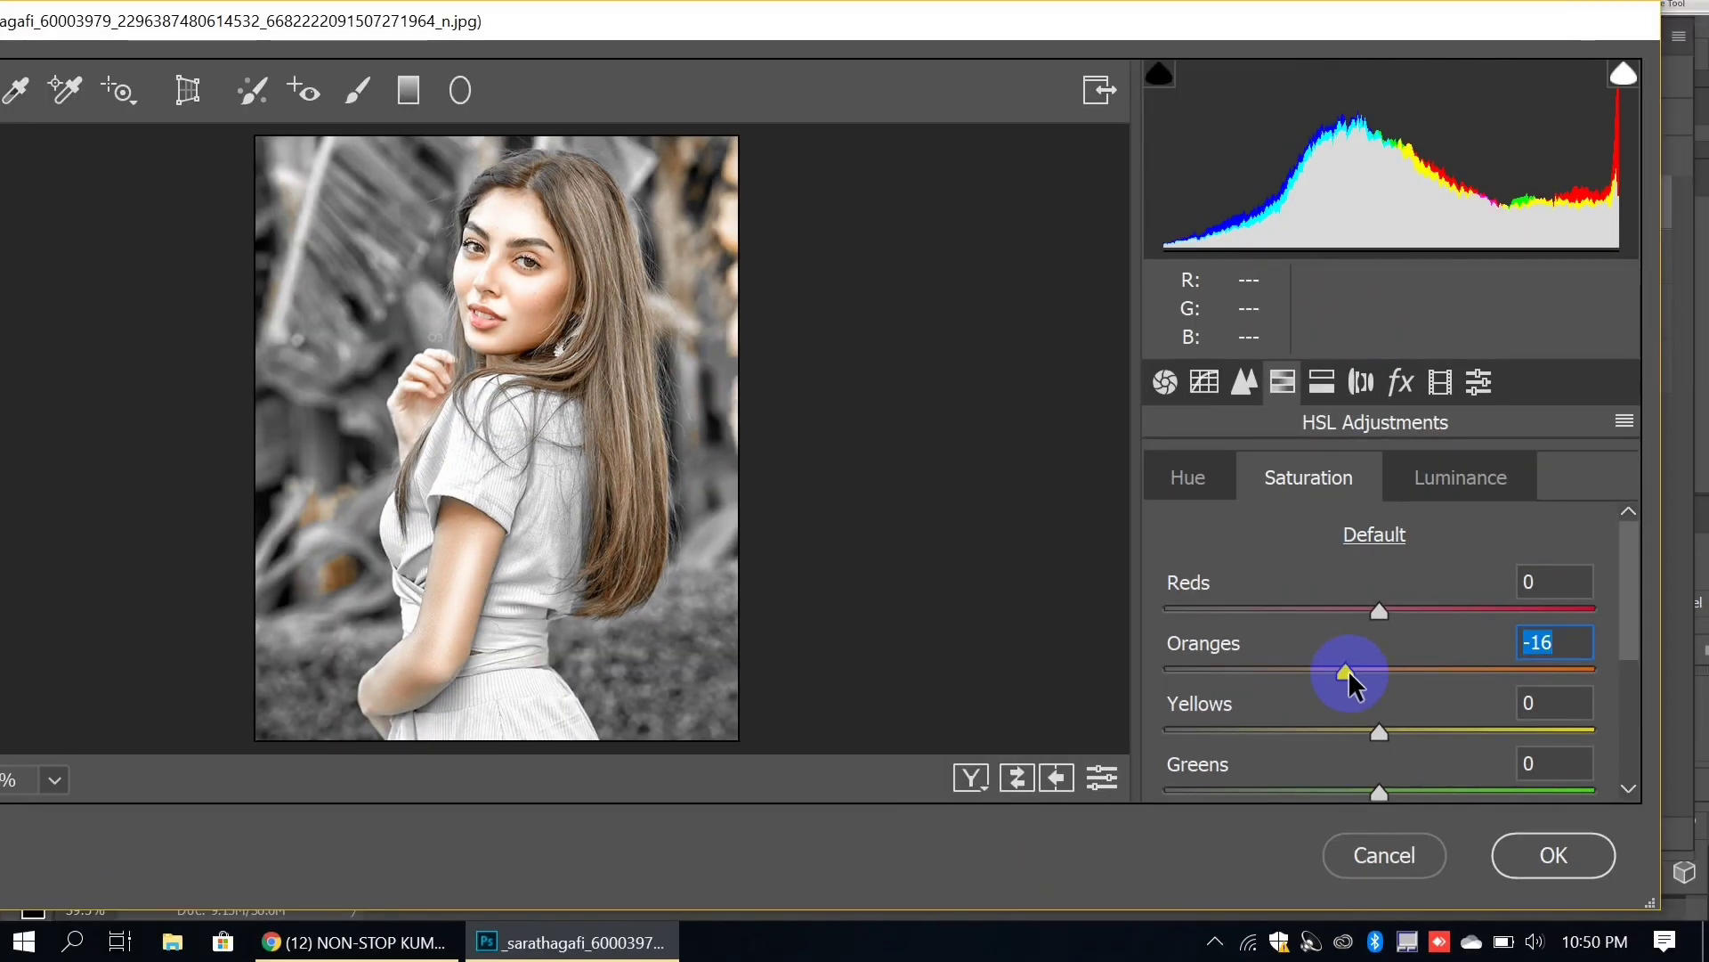
pyautogui.click(1519, 849)
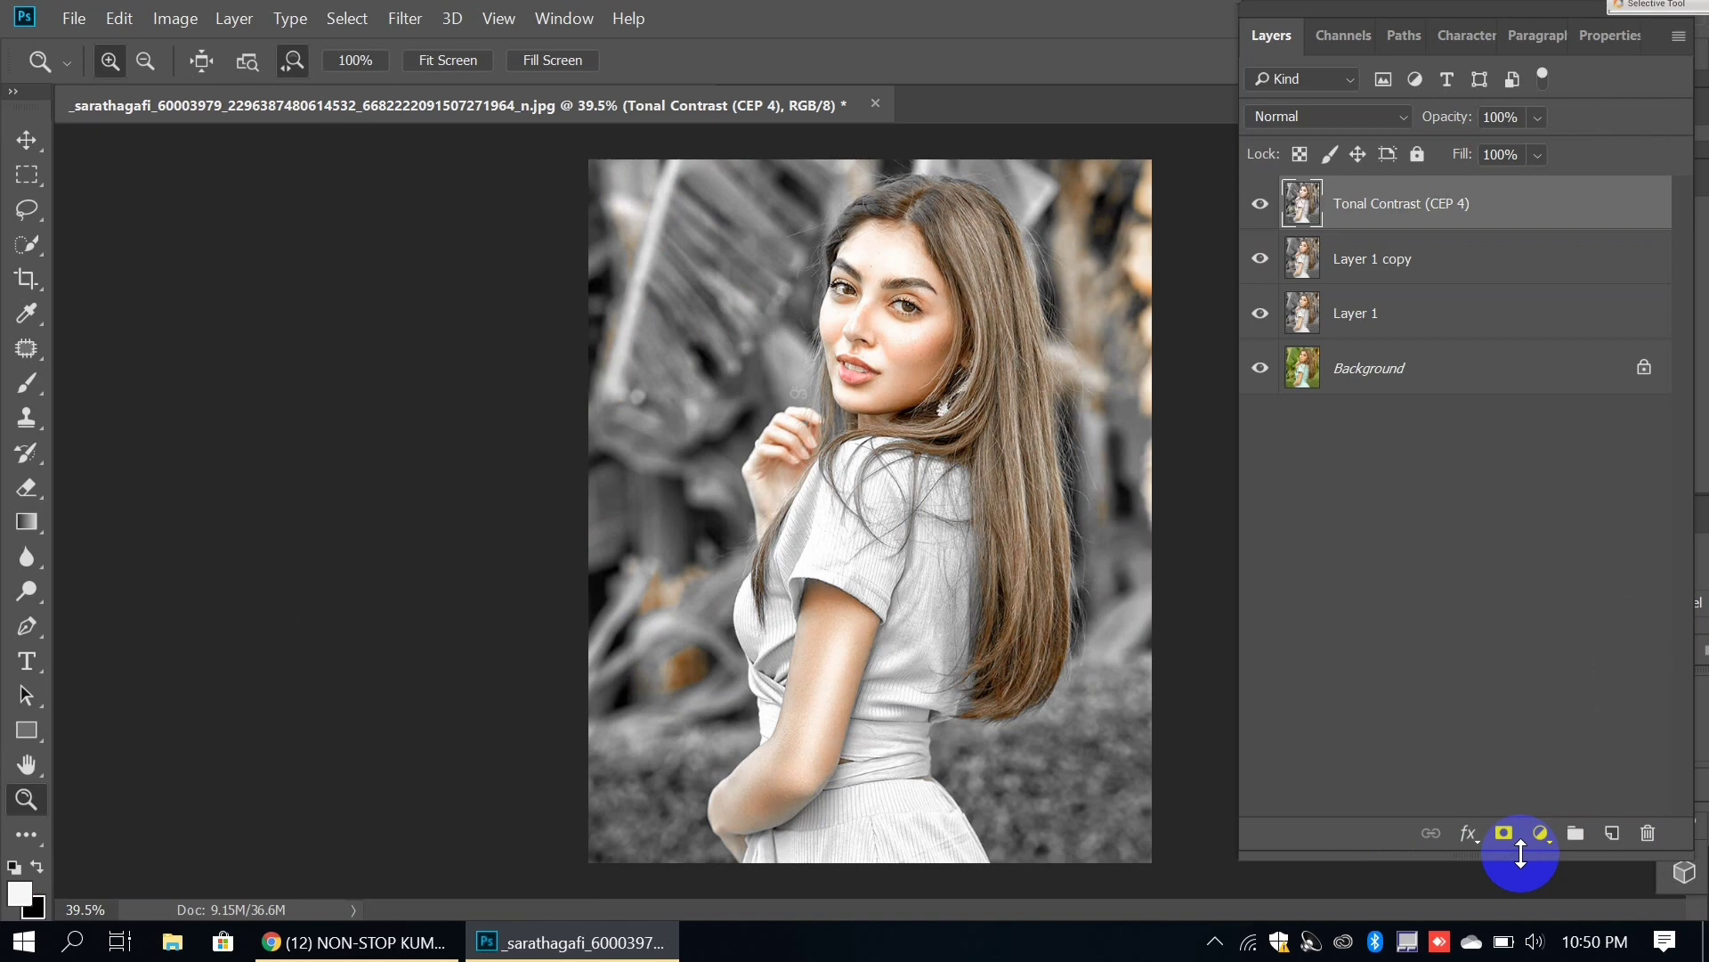
# Step: Open Filter > Noise > GREYCstoration on the Tonal Contrast (CEP 4) layer
pyautogui.click(396, 18)
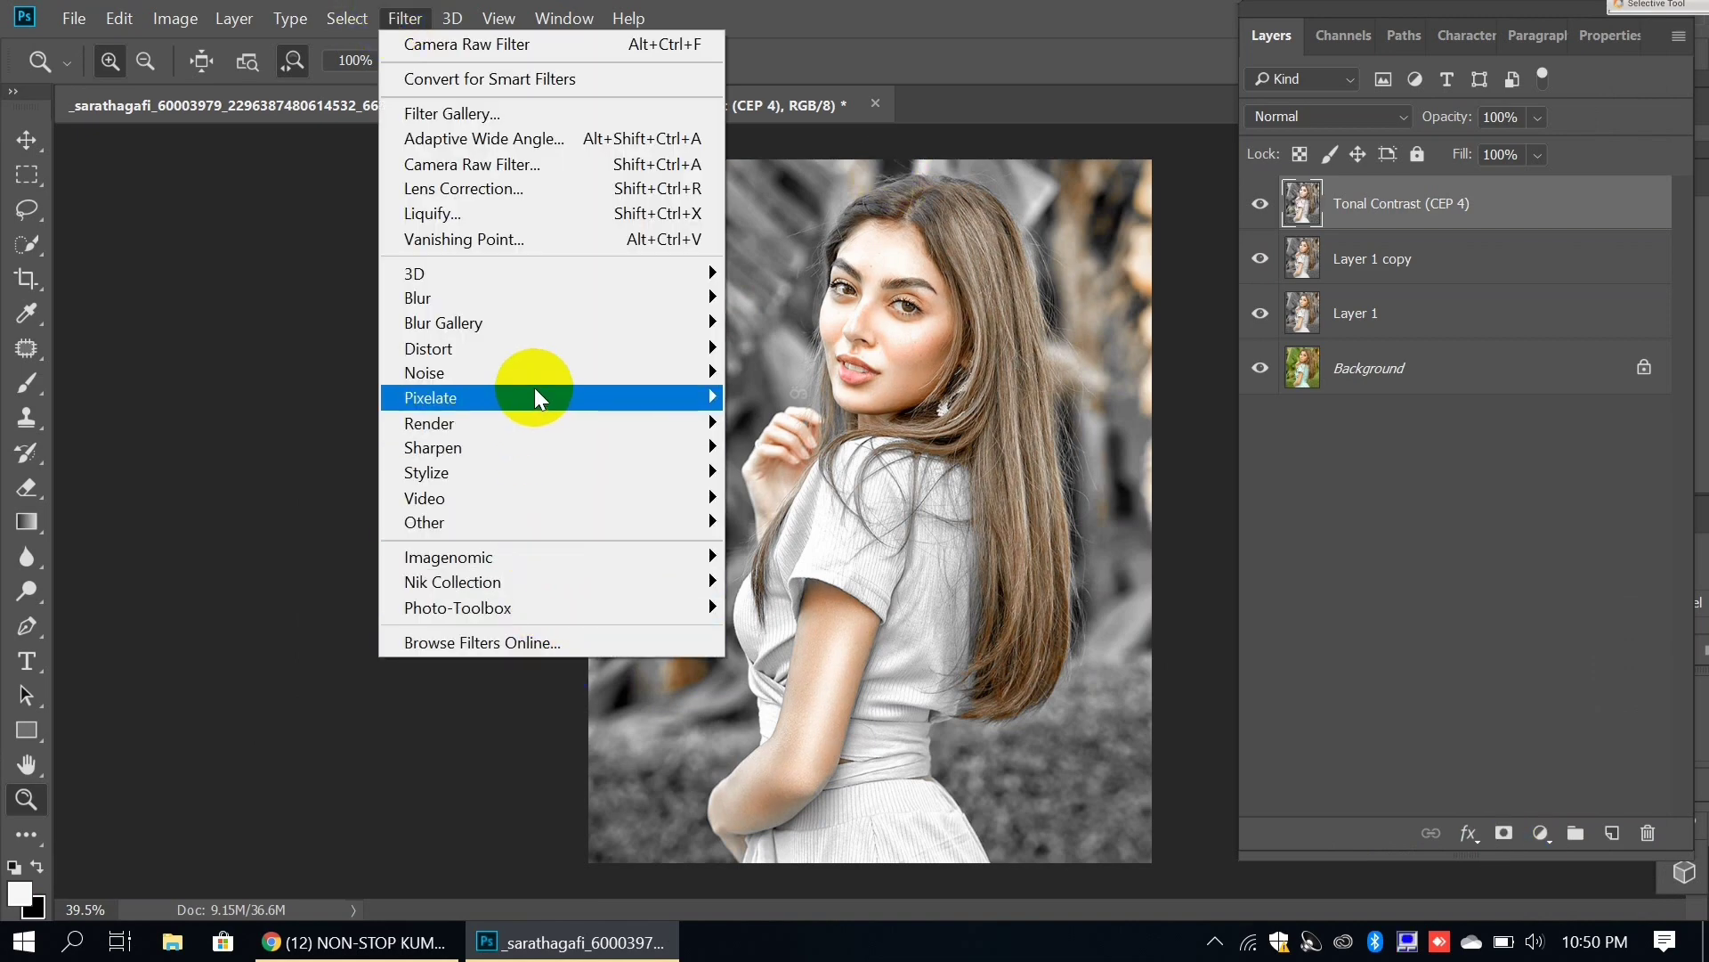
pyautogui.moveTo(535, 372)
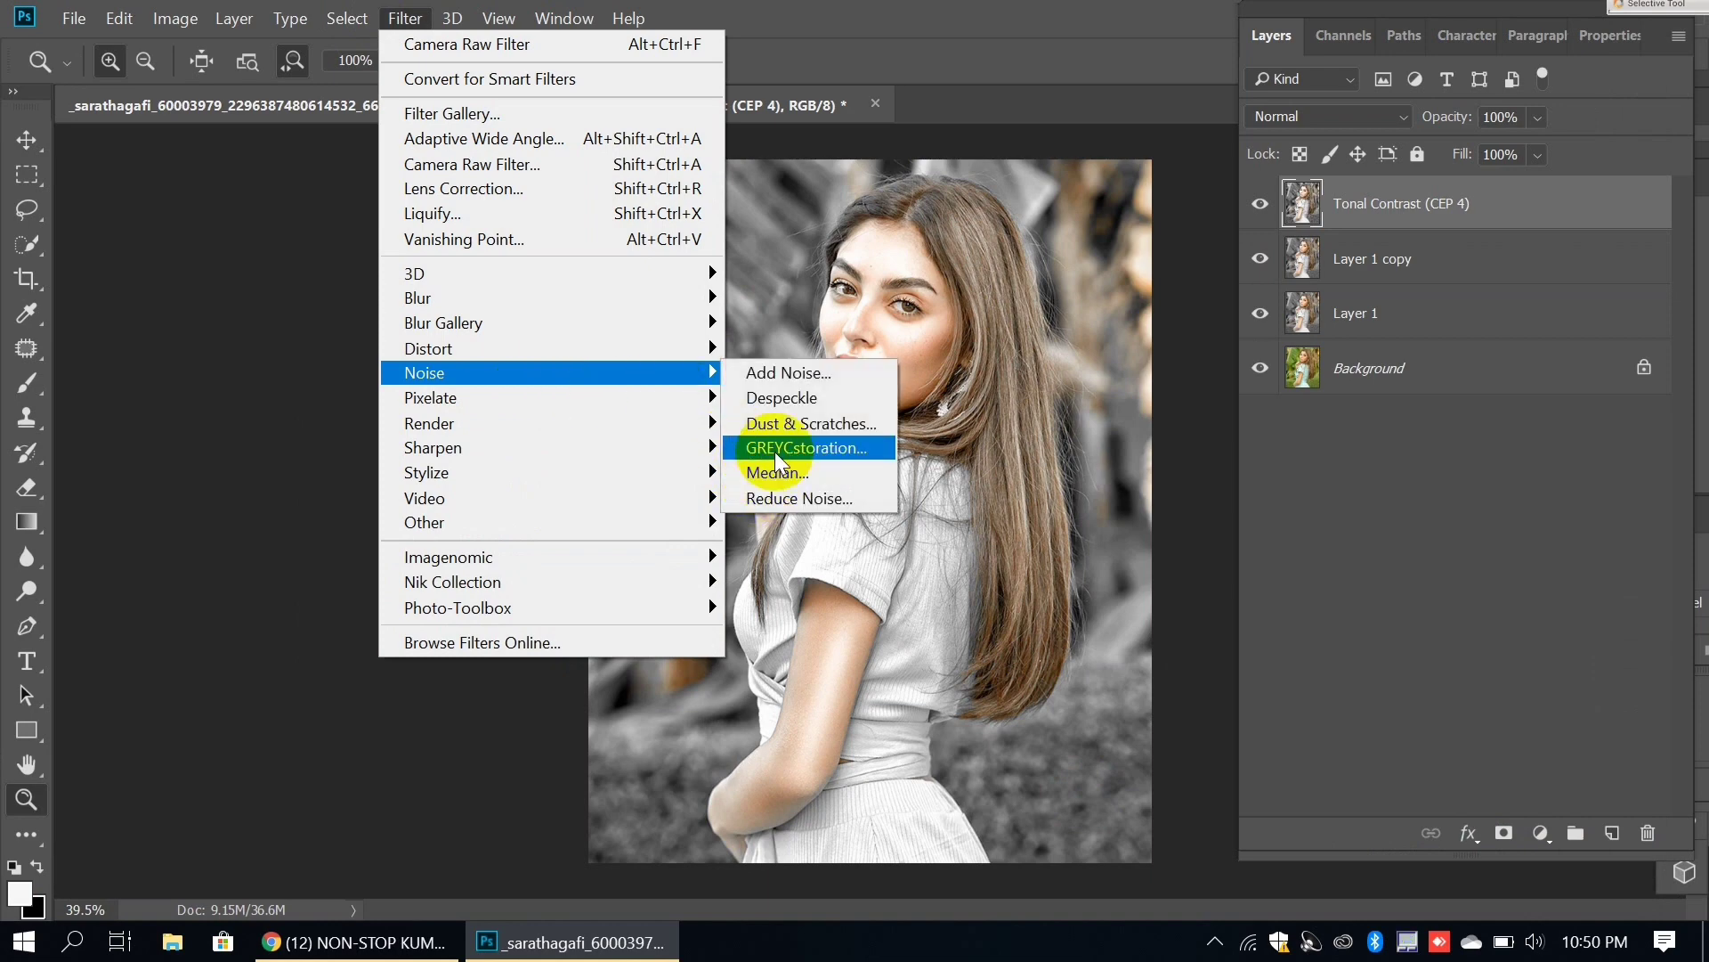
pyautogui.click(775, 449)
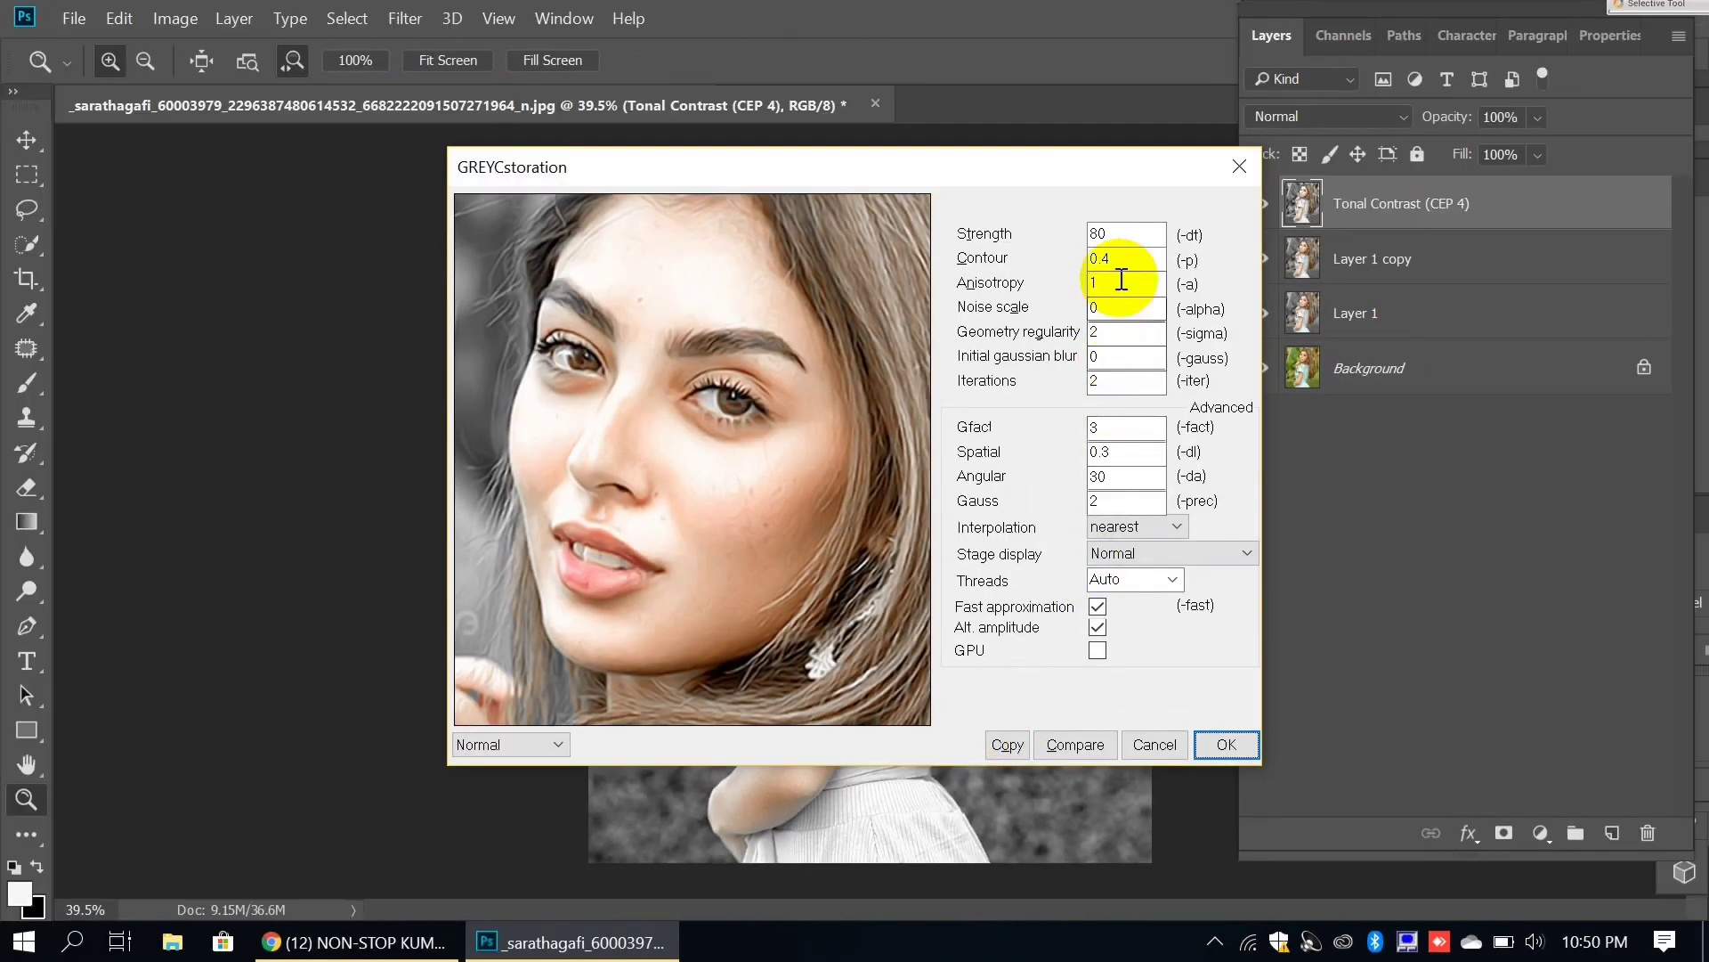
# Step: Apply GREYCstoration smoothing at Strength 80 with Anisotropy 1 to the Tonal Contrast layer
pyautogui.click(1122, 288)
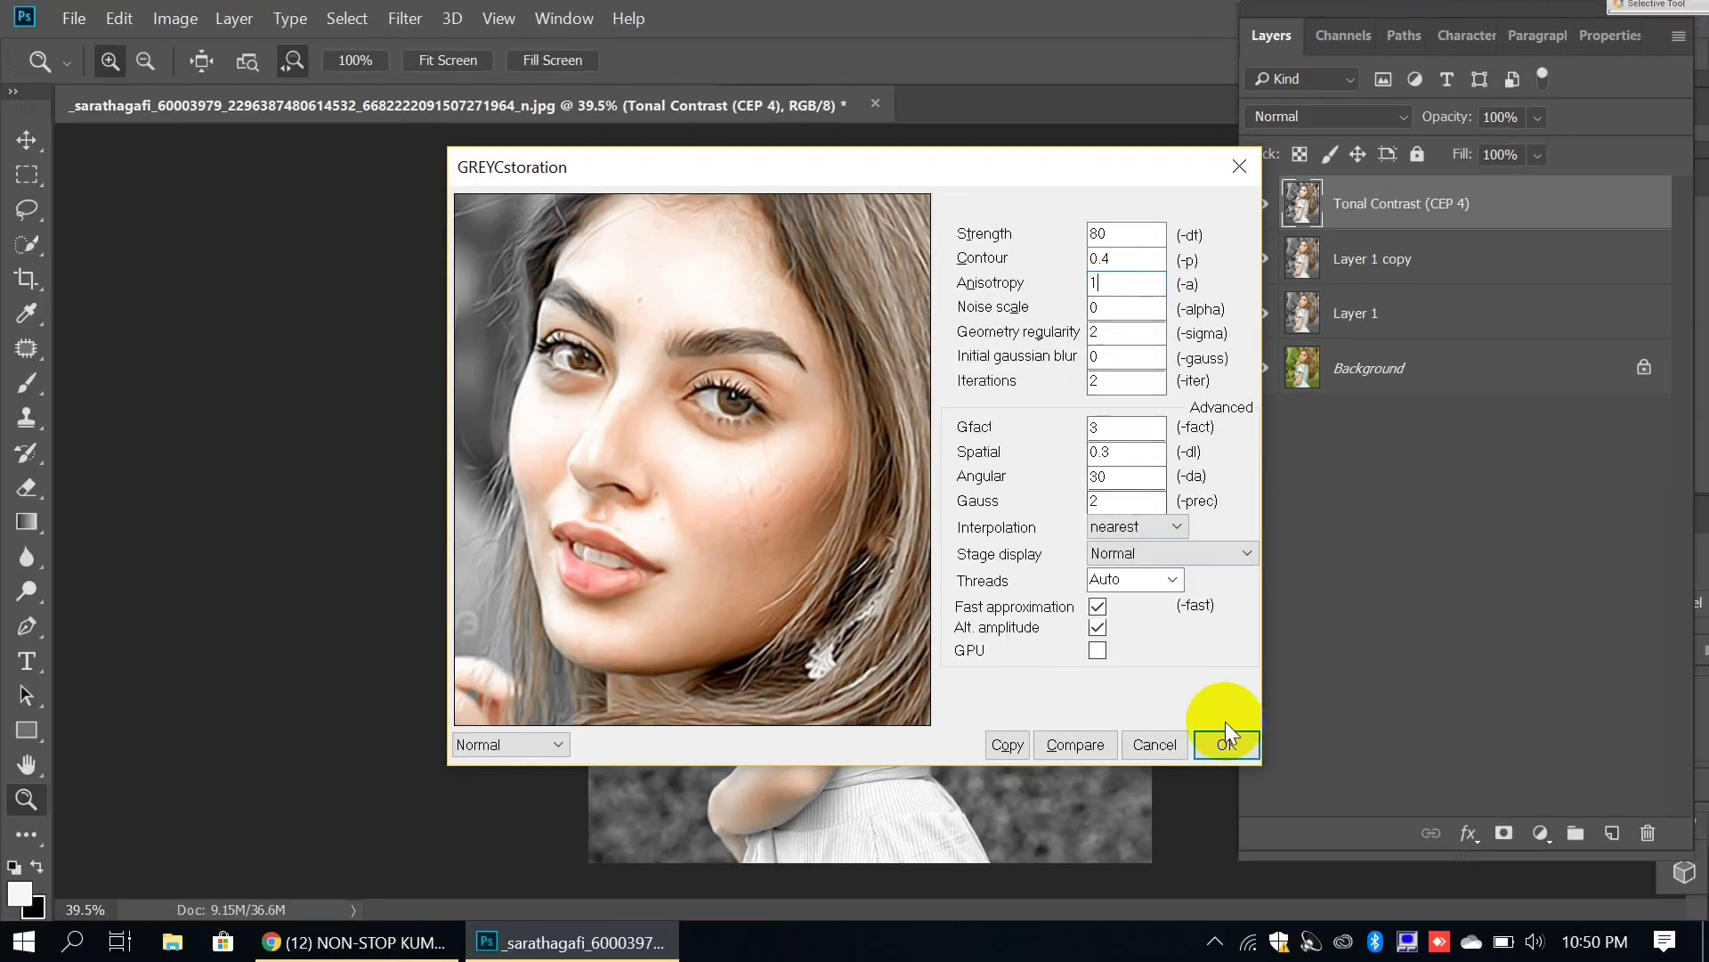
pyautogui.click(1216, 753)
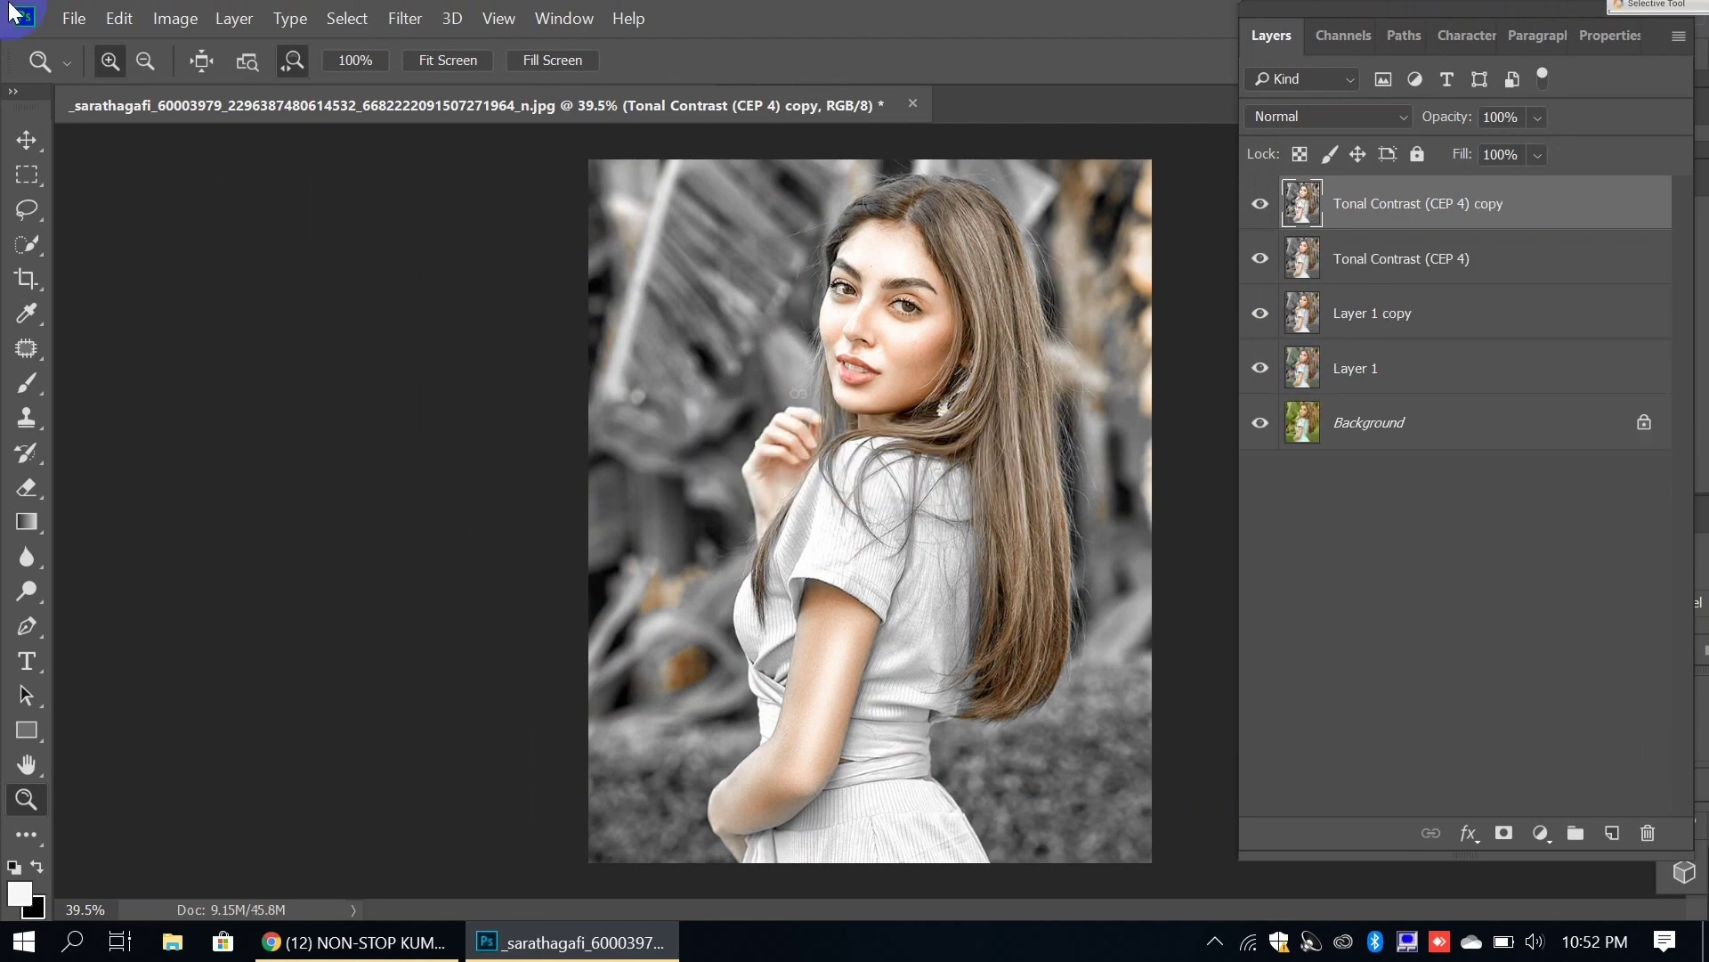
# Step: In the Camera Raw Filter, raise the HSL Oranges Luminance to 20
pyautogui.click(405, 17)
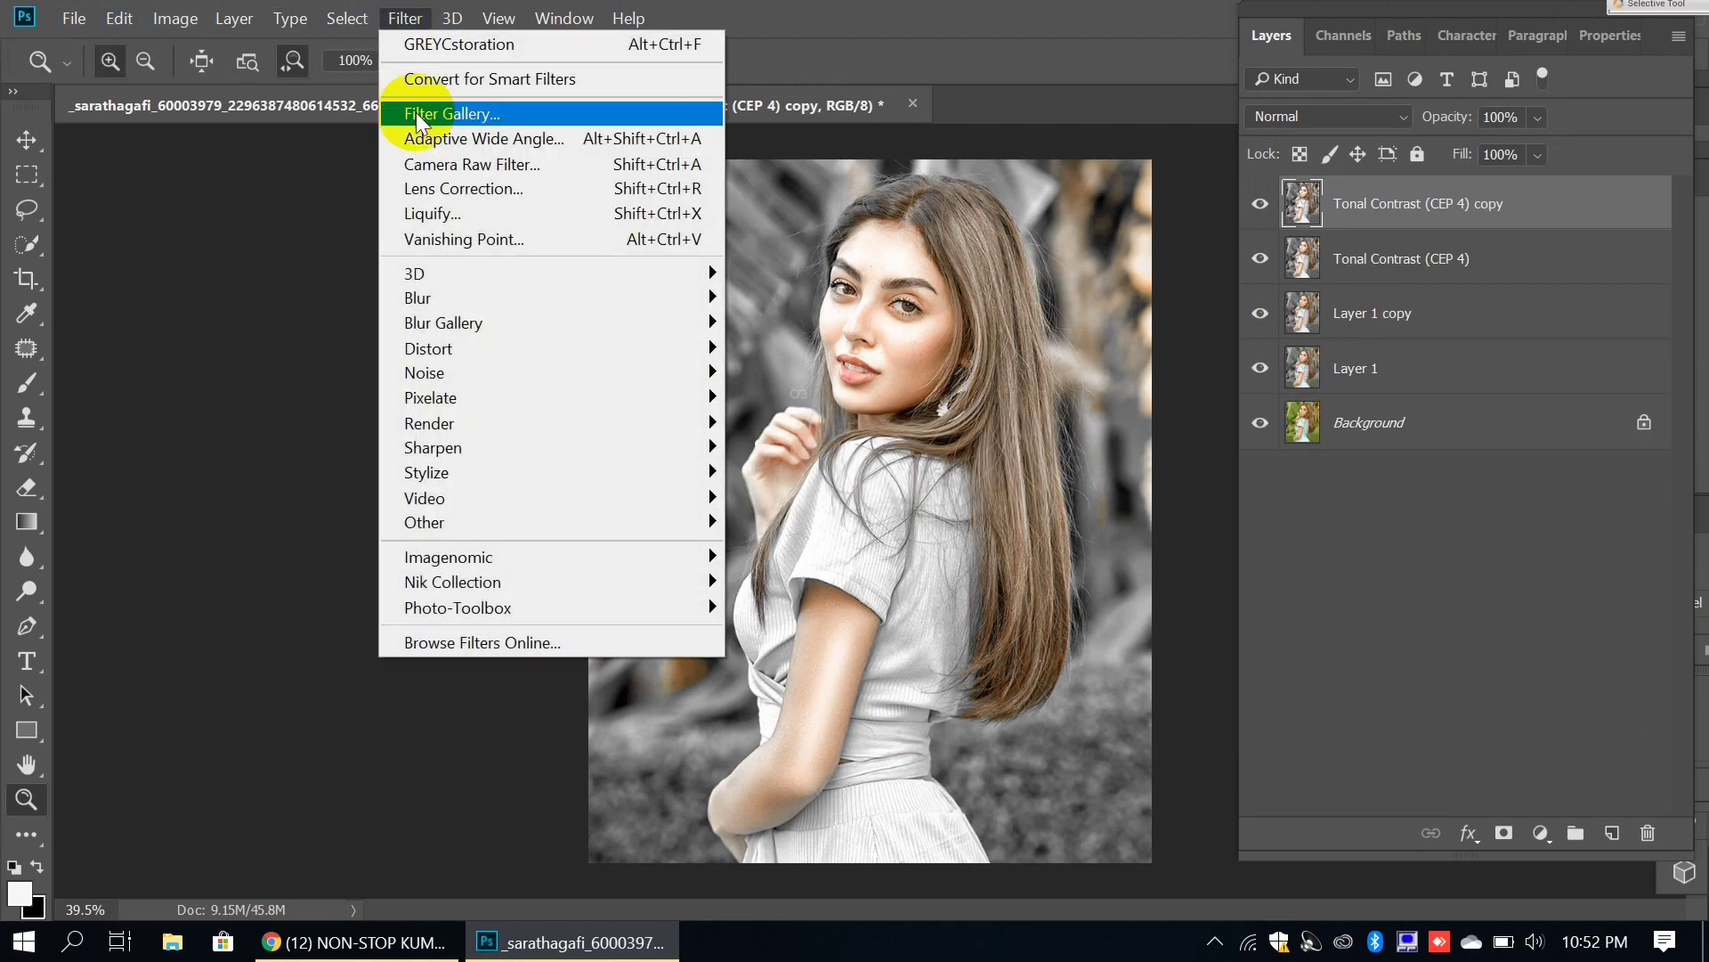
pyautogui.click(429, 166)
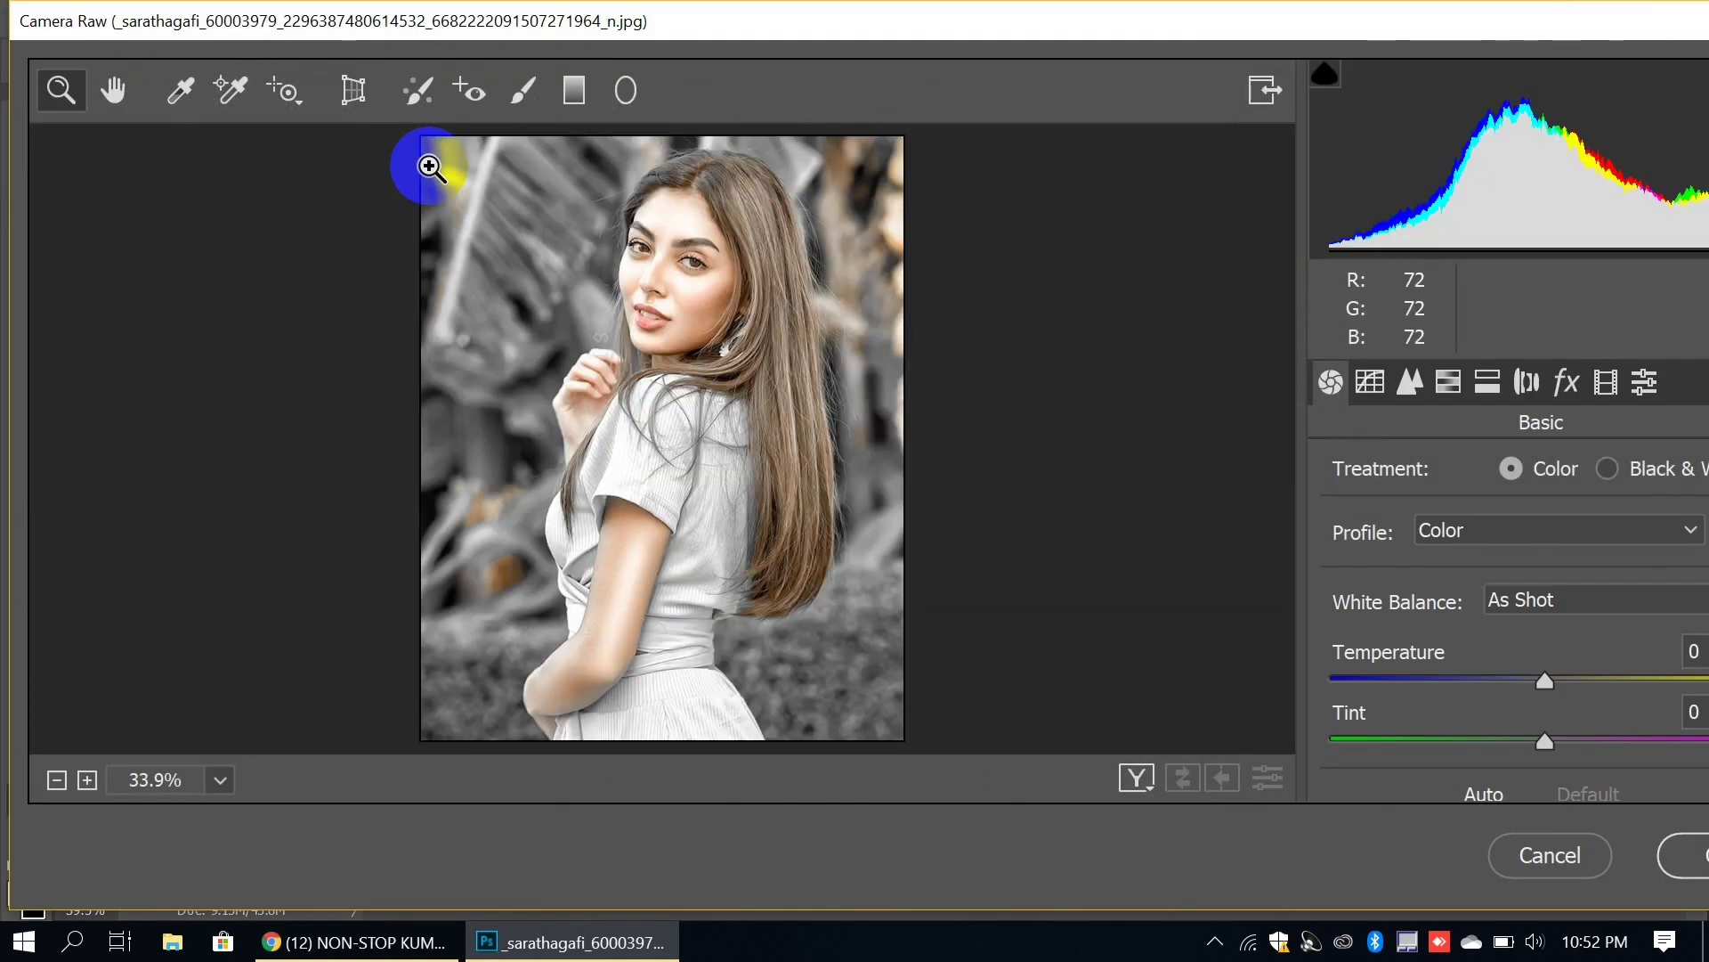
pyautogui.moveTo(968, 27); pyautogui.dragTo(817, 13)
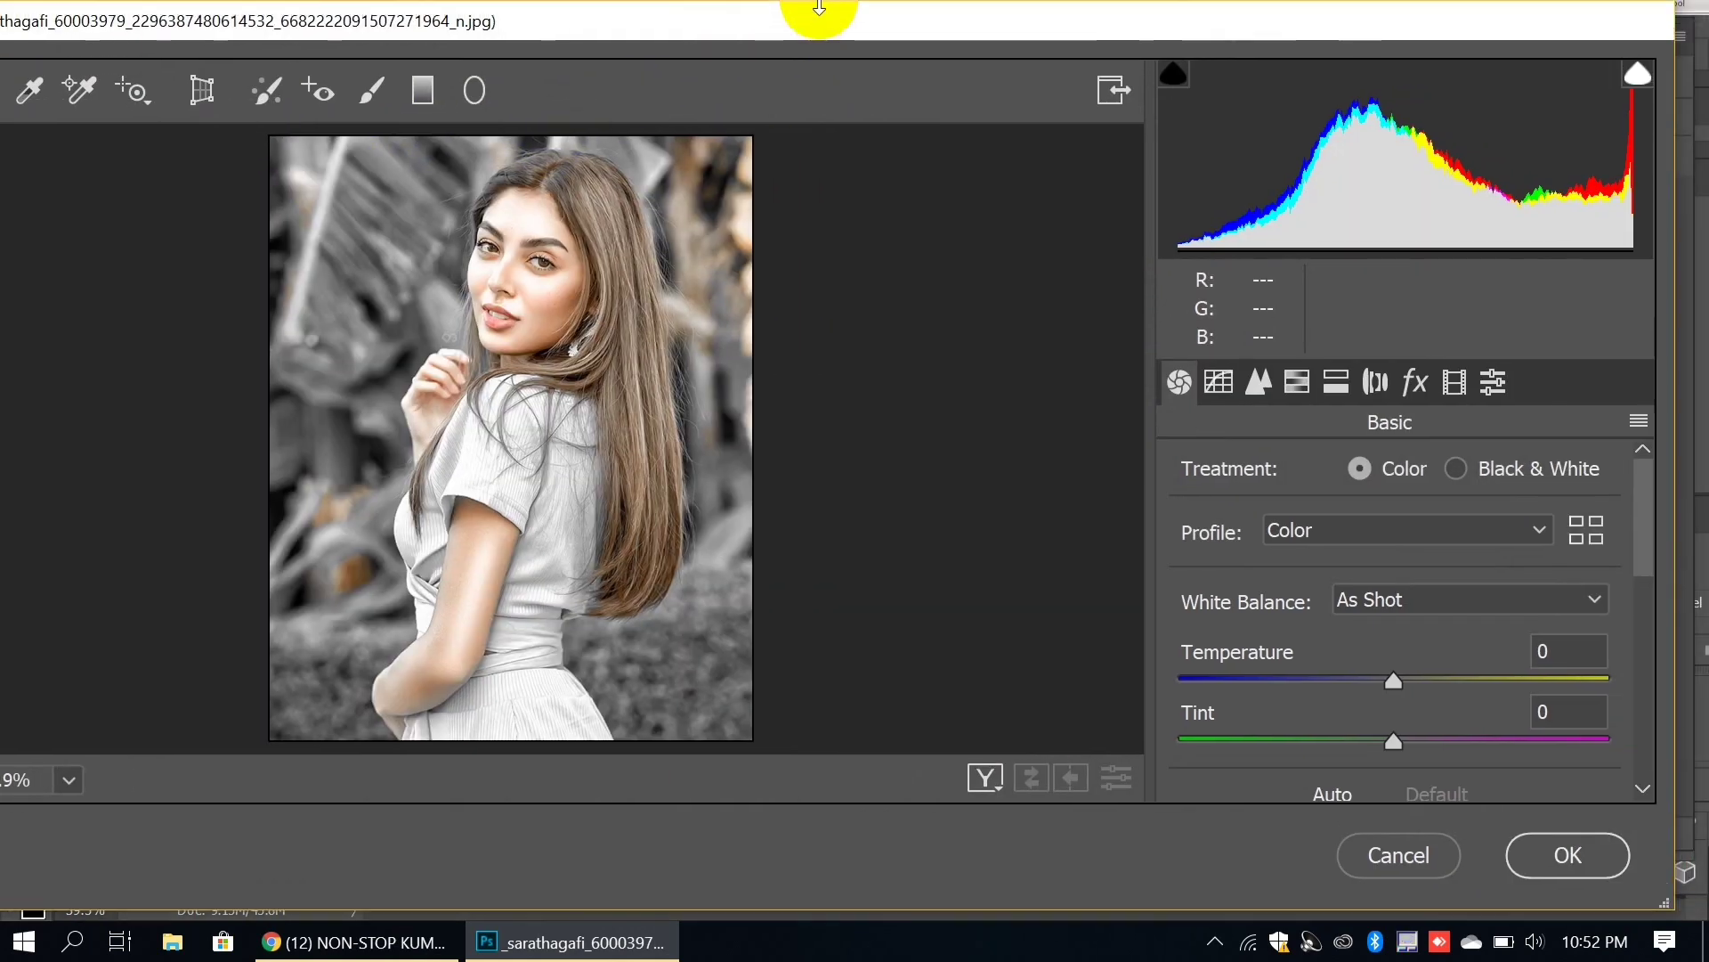
pyautogui.click(1293, 388)
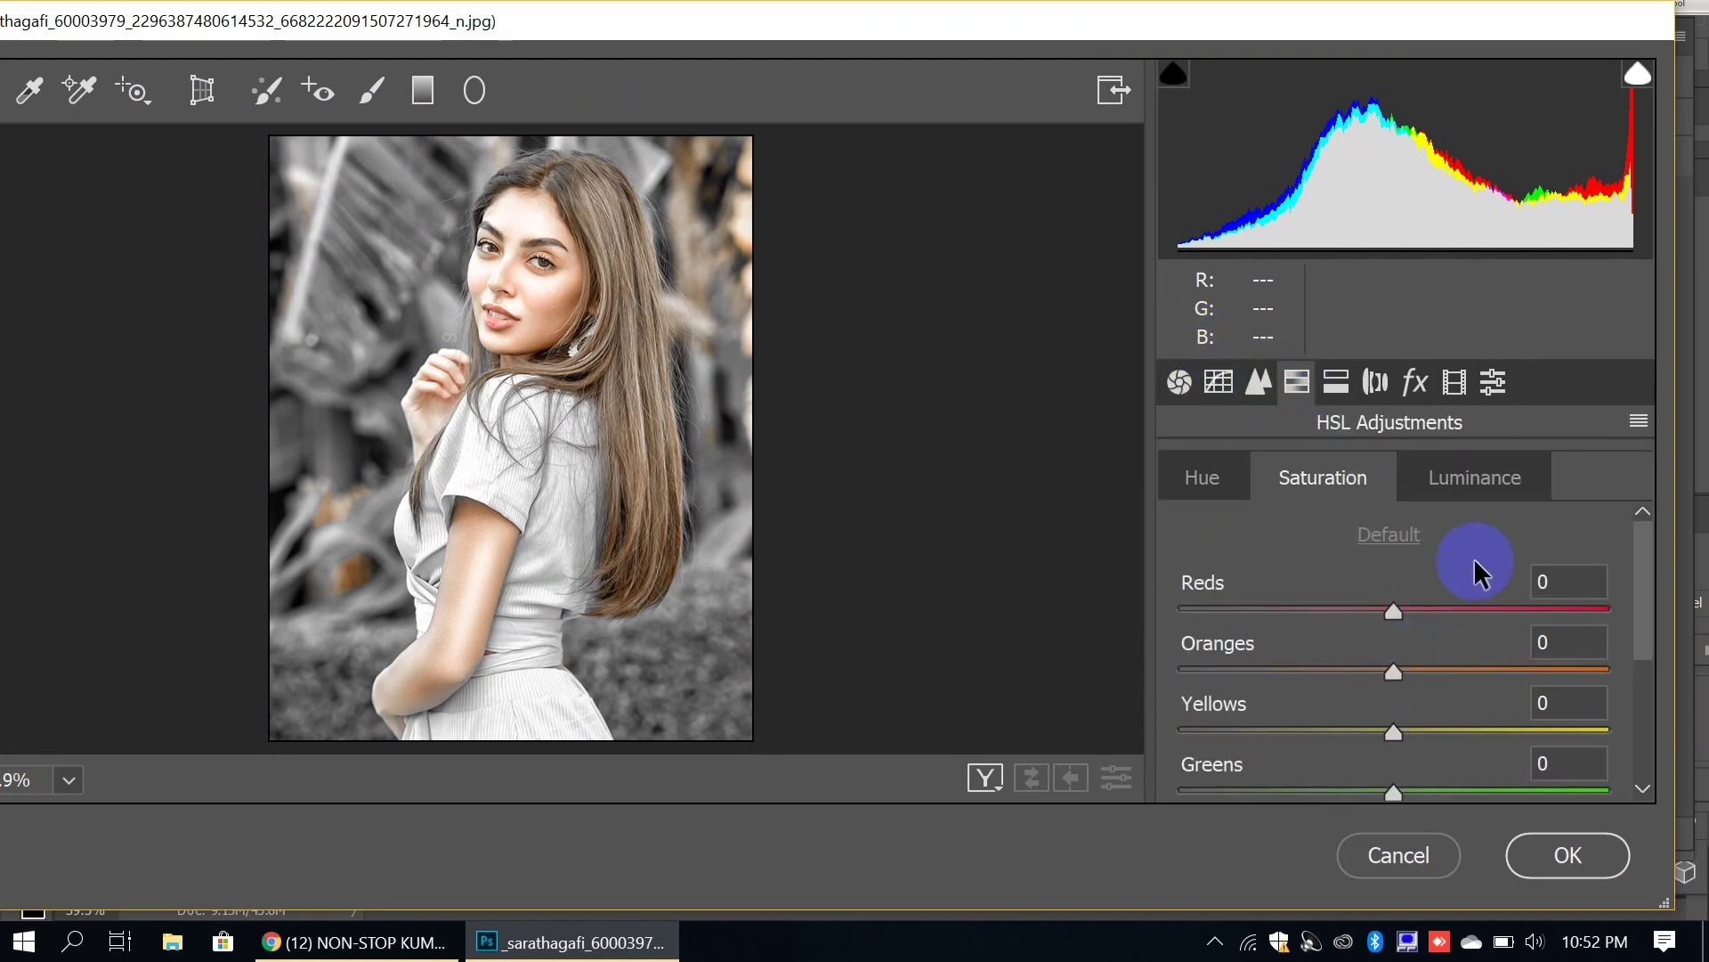
pyautogui.click(1485, 493)
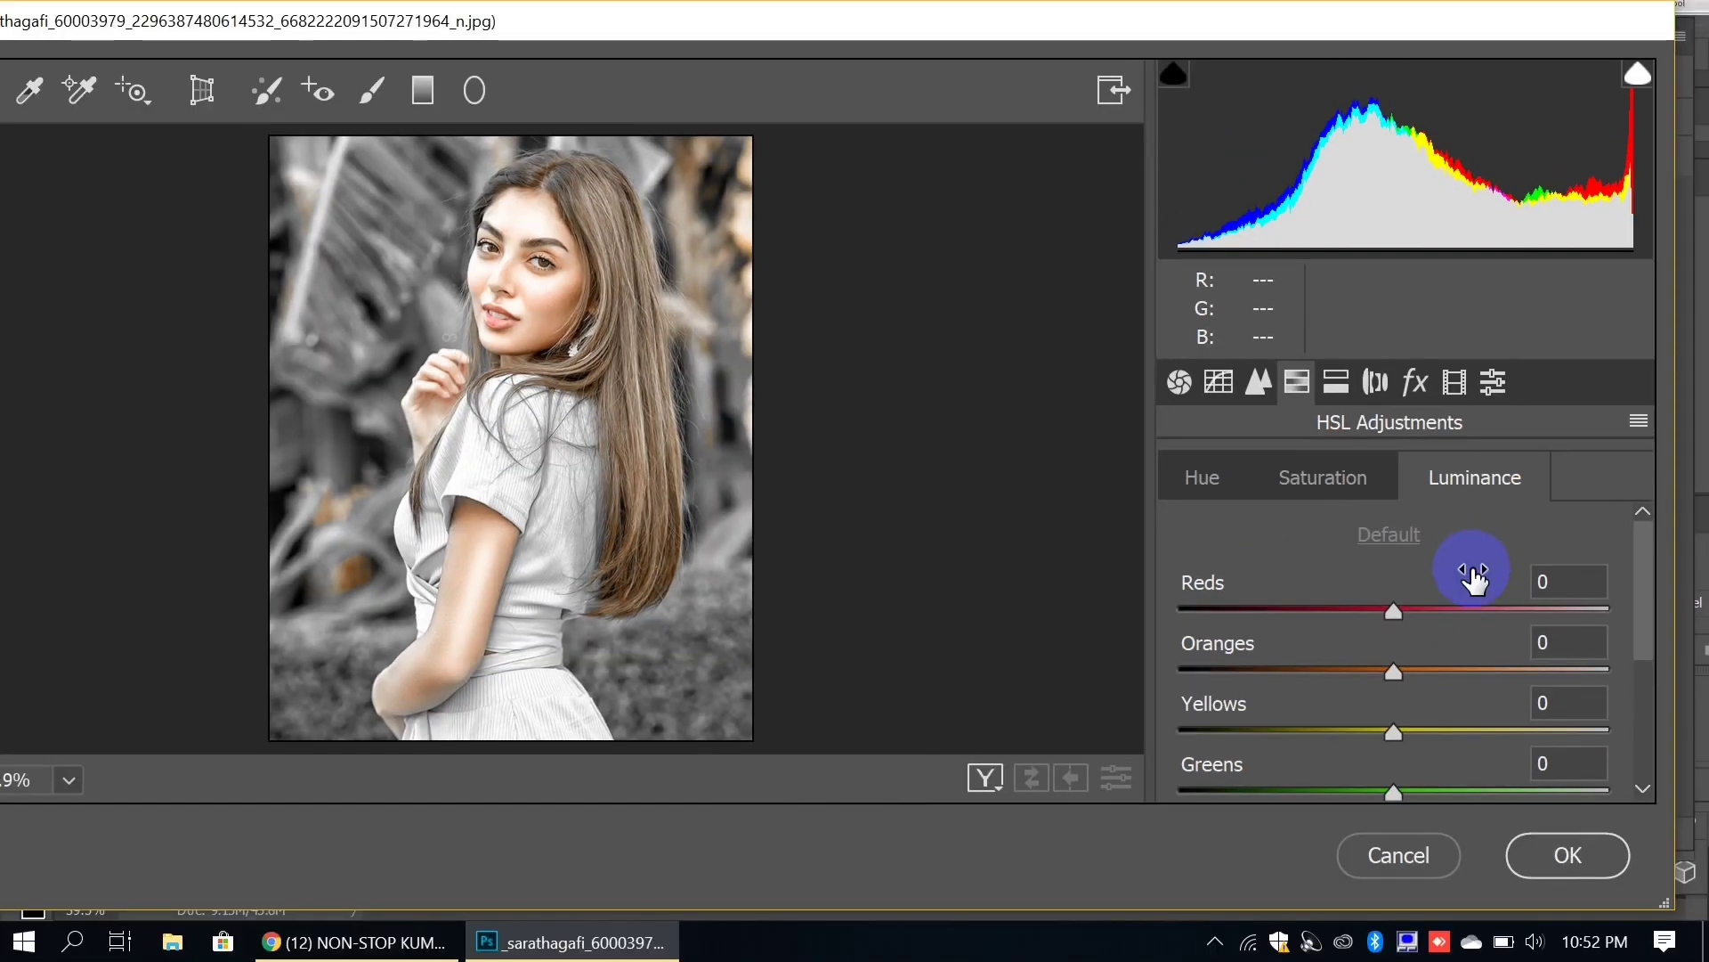
pyautogui.click(1546, 642)
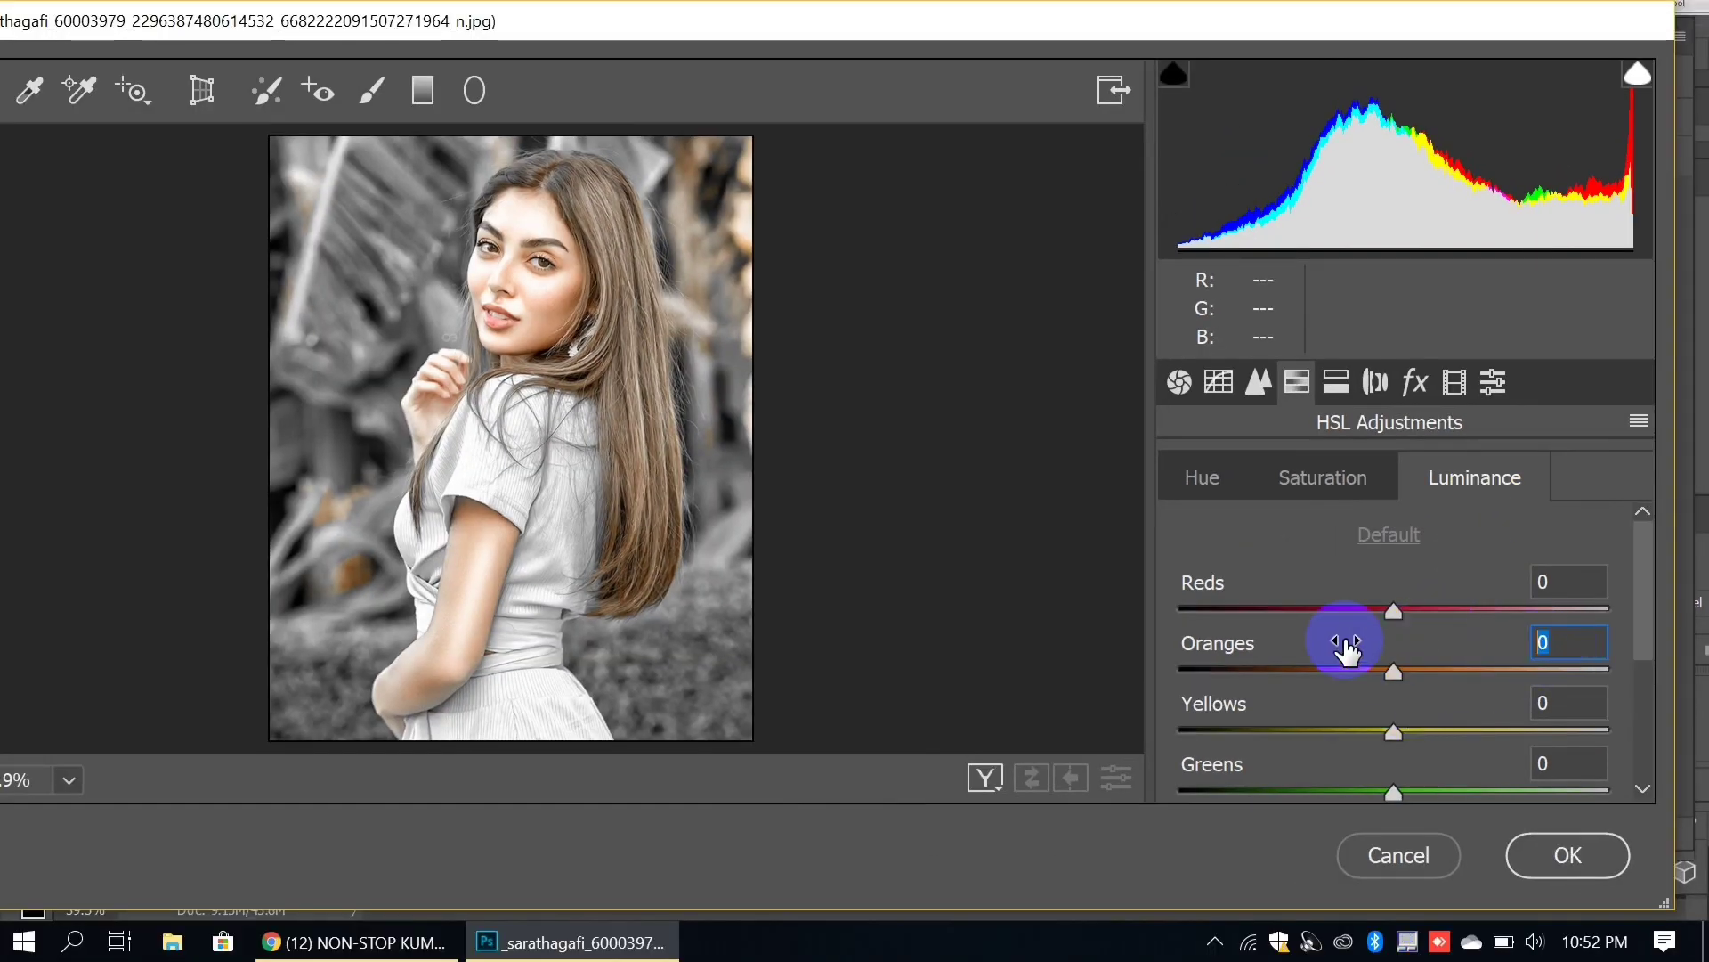
pyautogui.write('20')
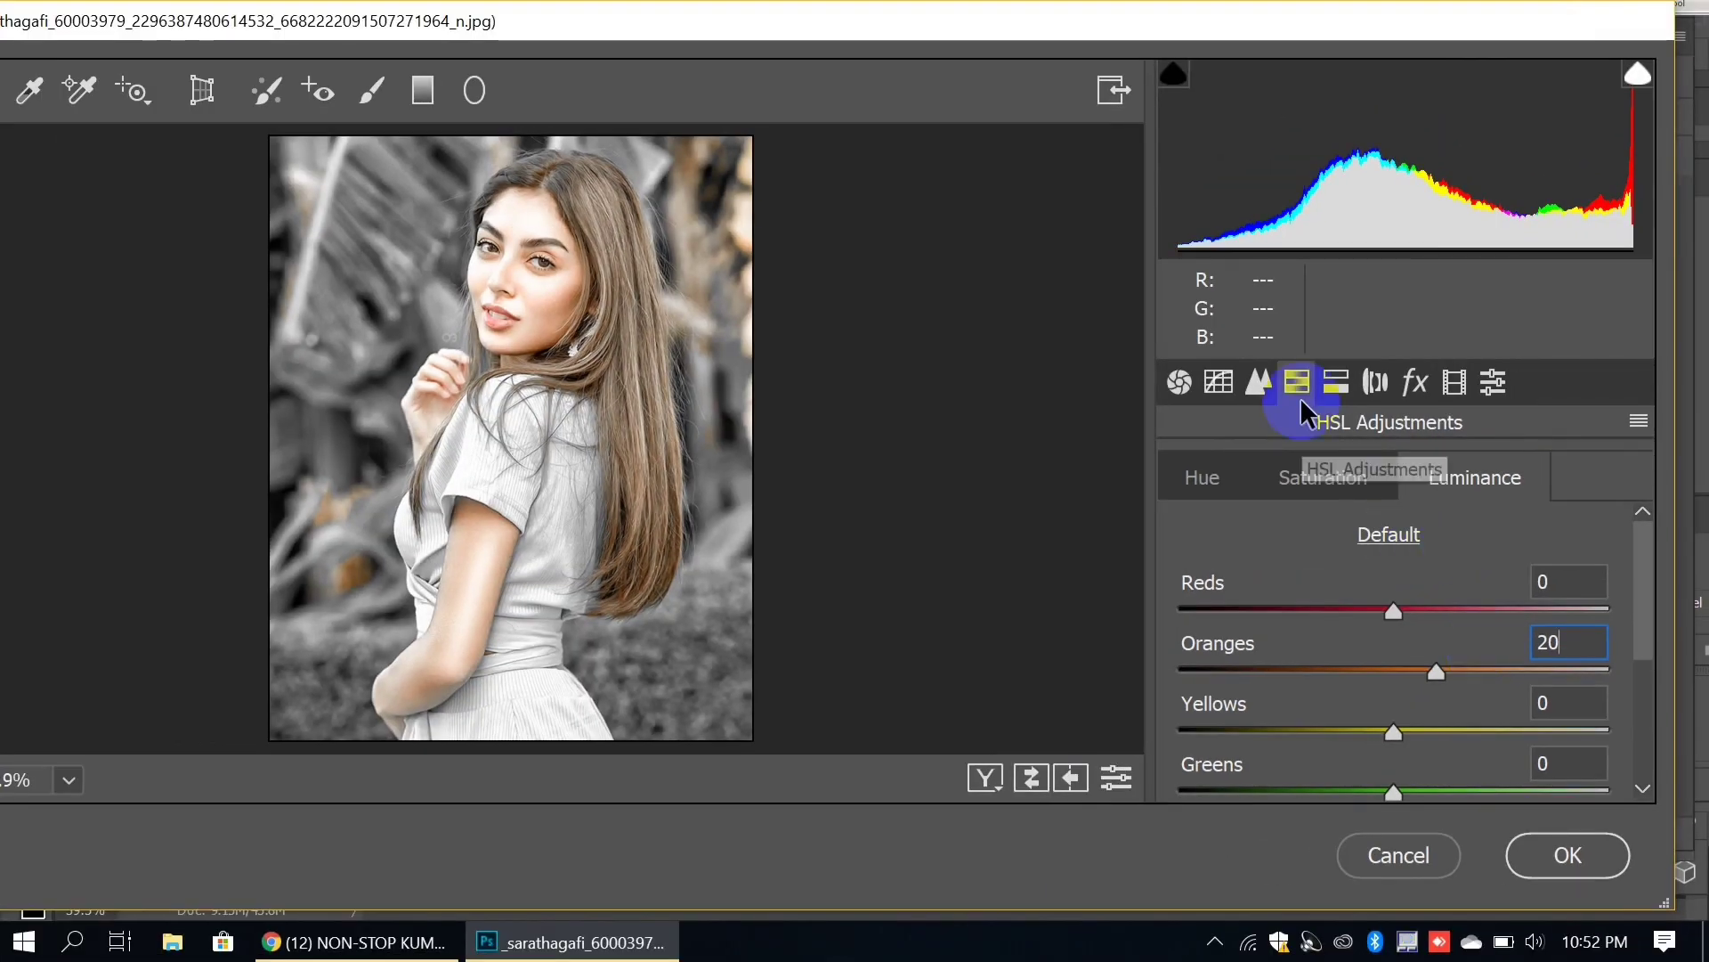
# Step: Set Detail Sharpening Amount to 90 and Luminance Noise Reduction to 30, then apply
pyautogui.click(1258, 383)
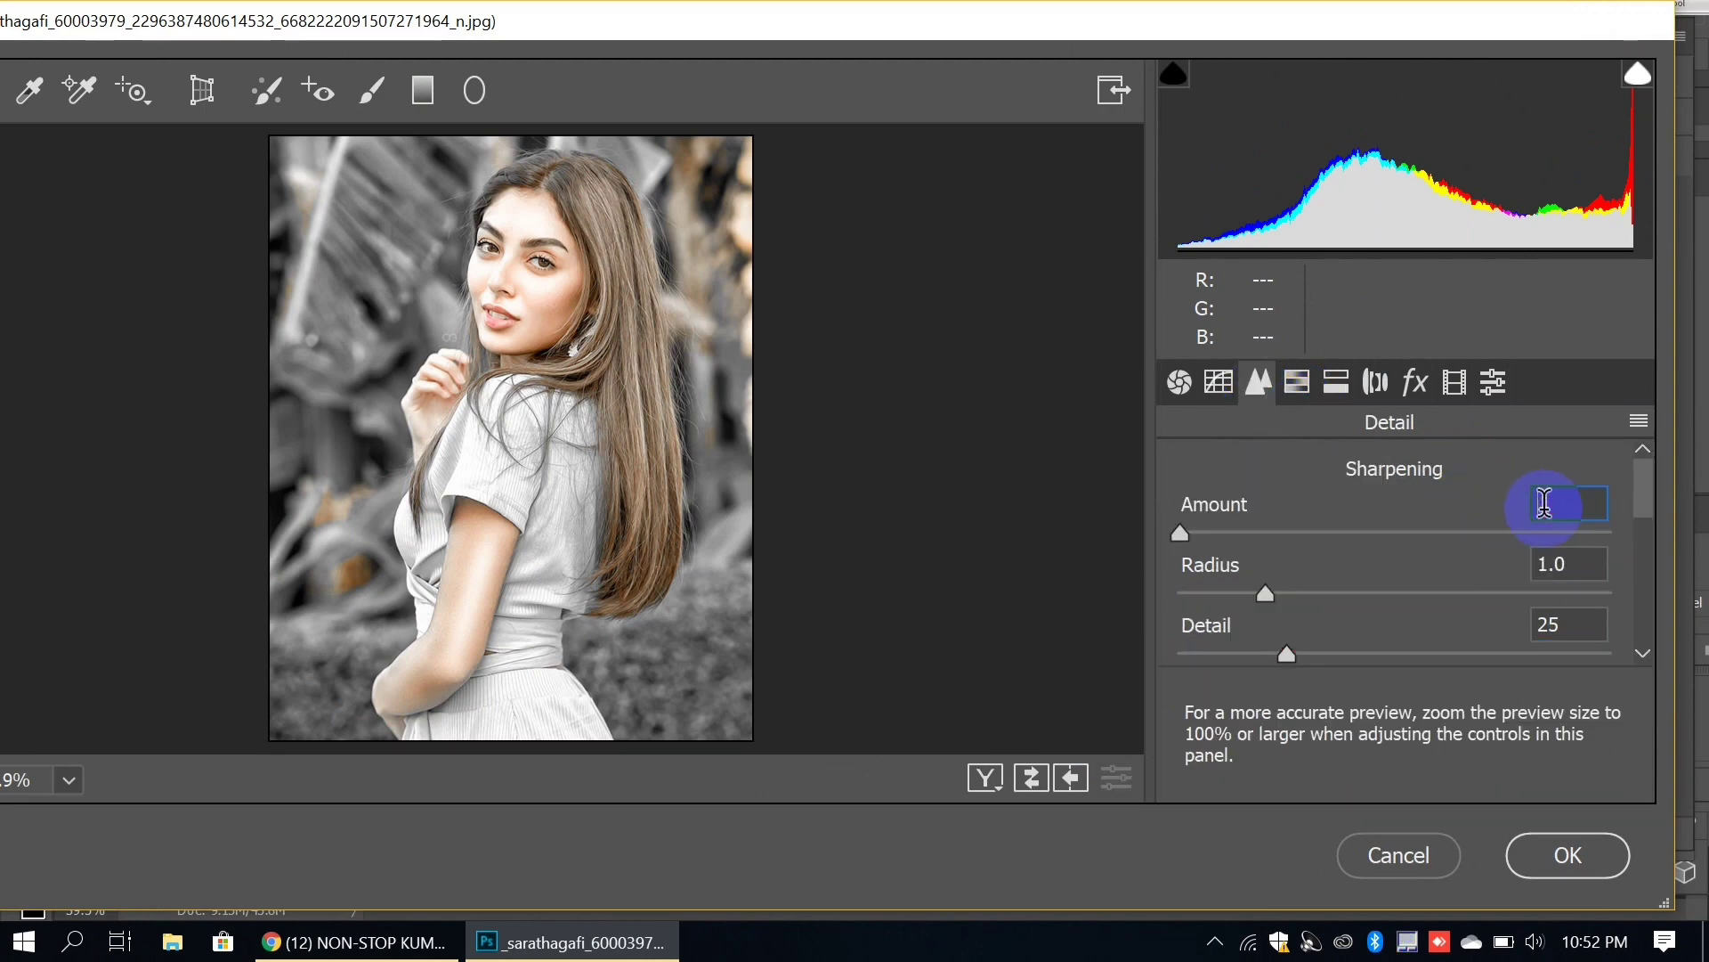
pyautogui.write('90')
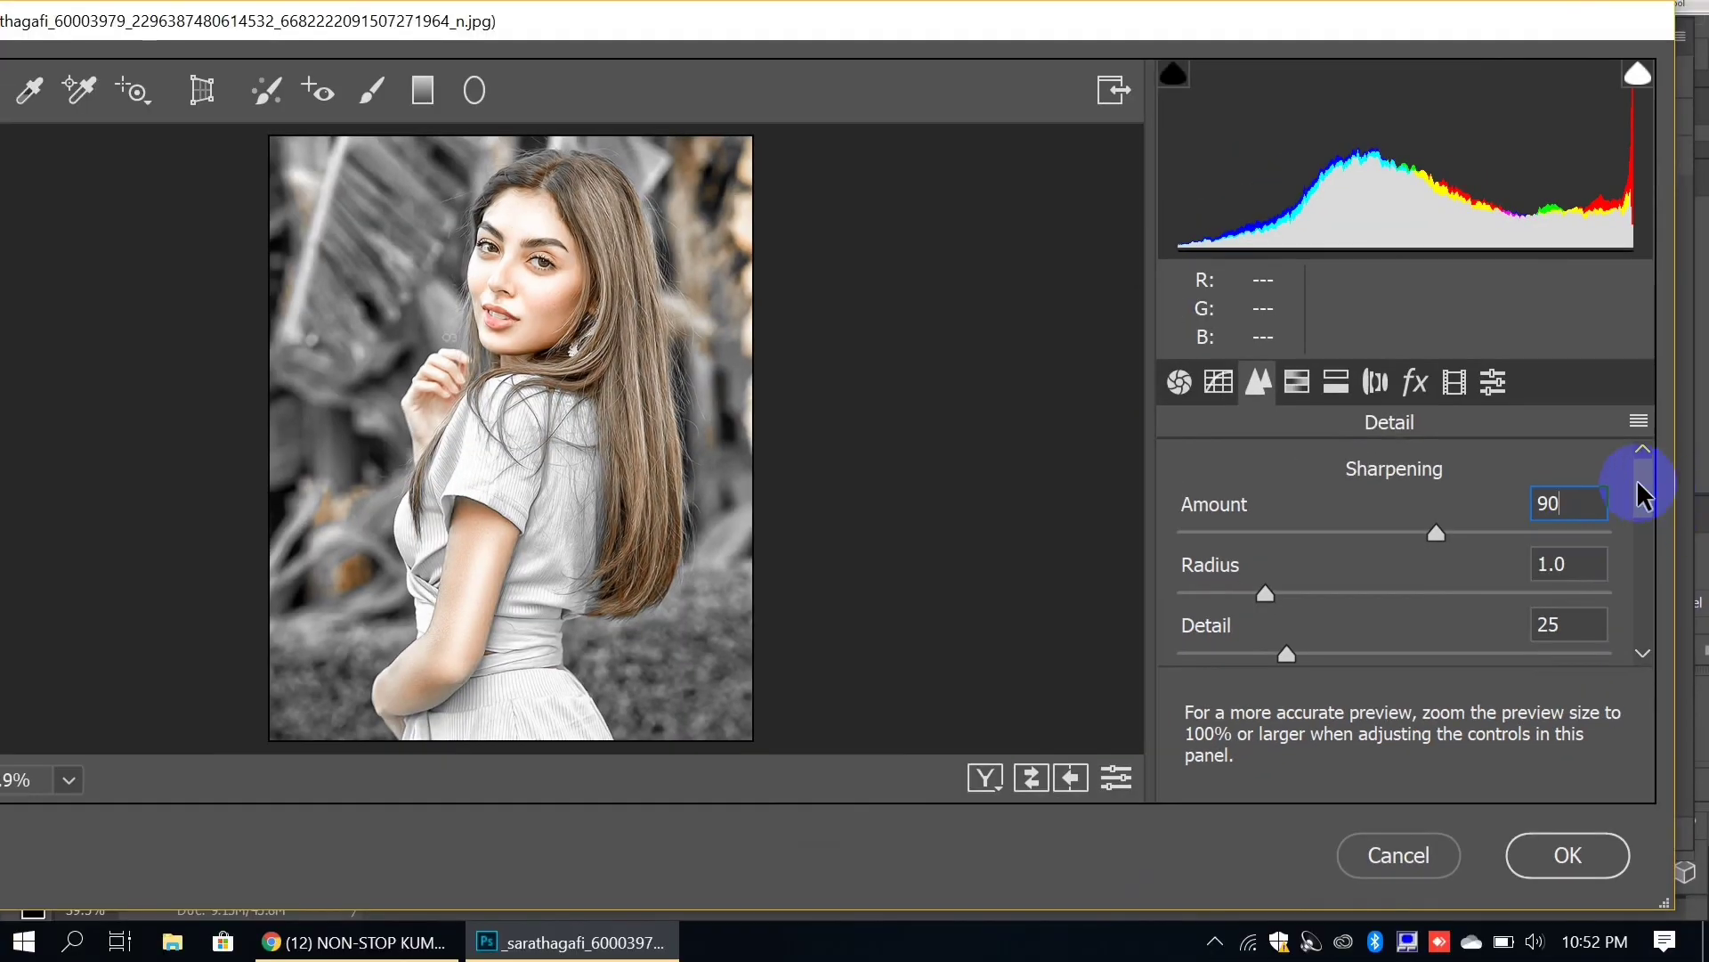
pyautogui.moveTo(1572, 366); pyautogui.dragTo(1582, 422)
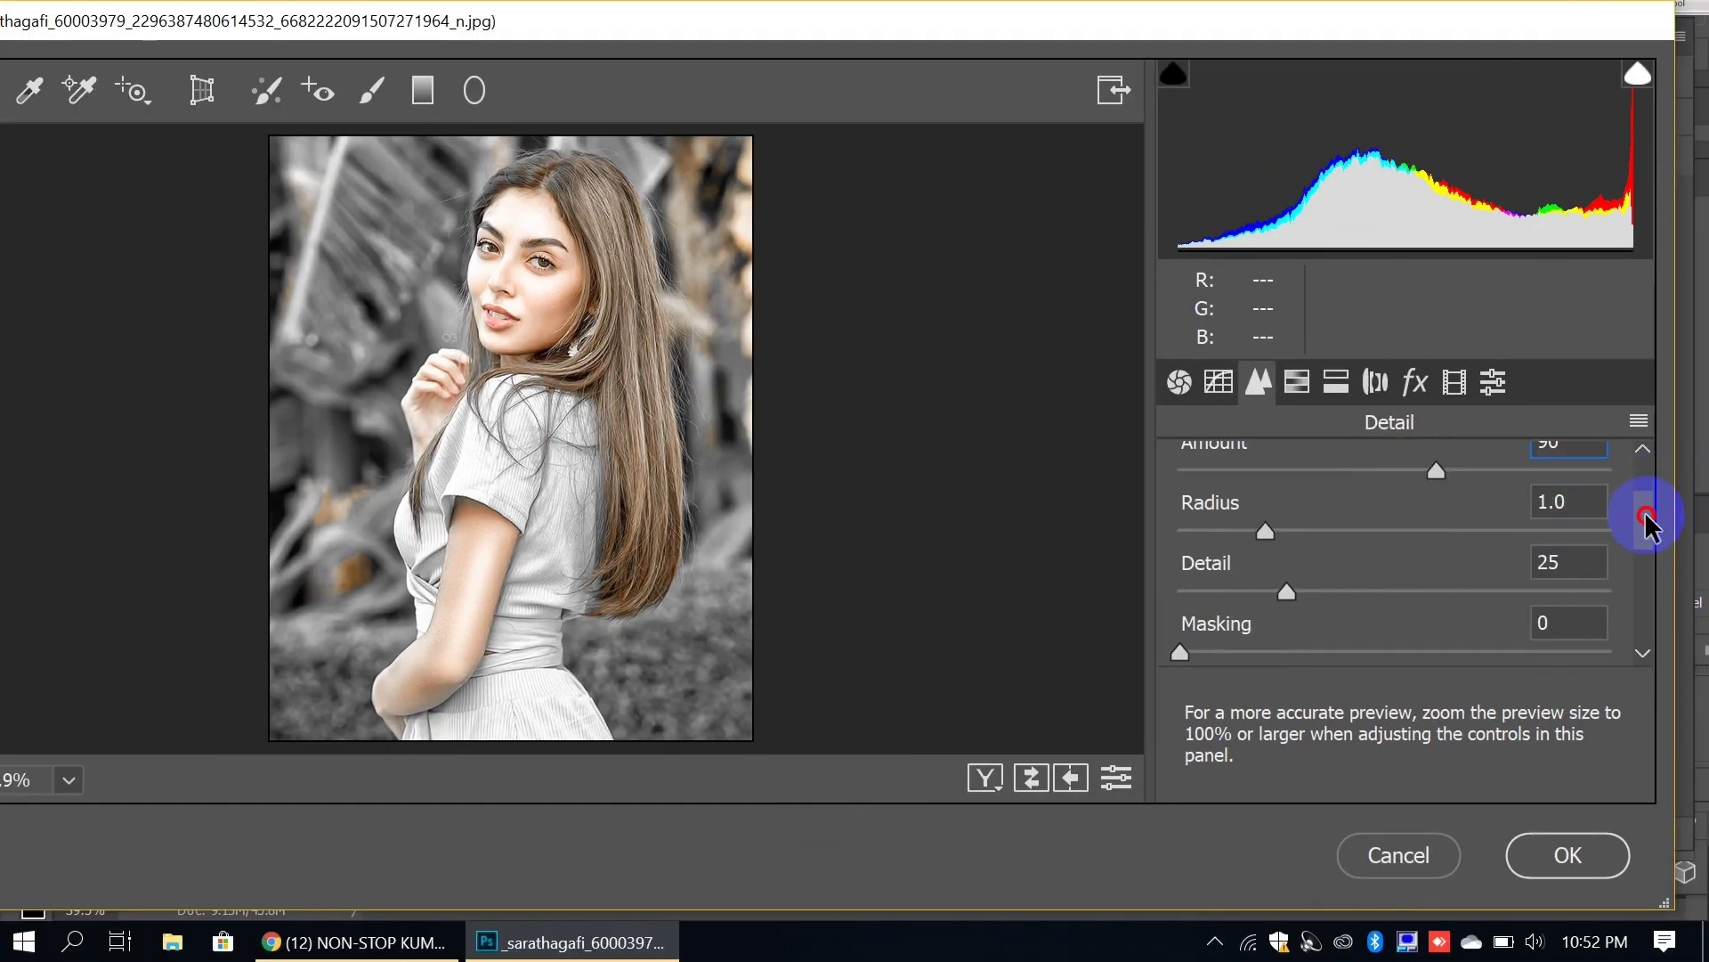
pyautogui.moveTo(1647, 524); pyautogui.dragTo(1648, 553)
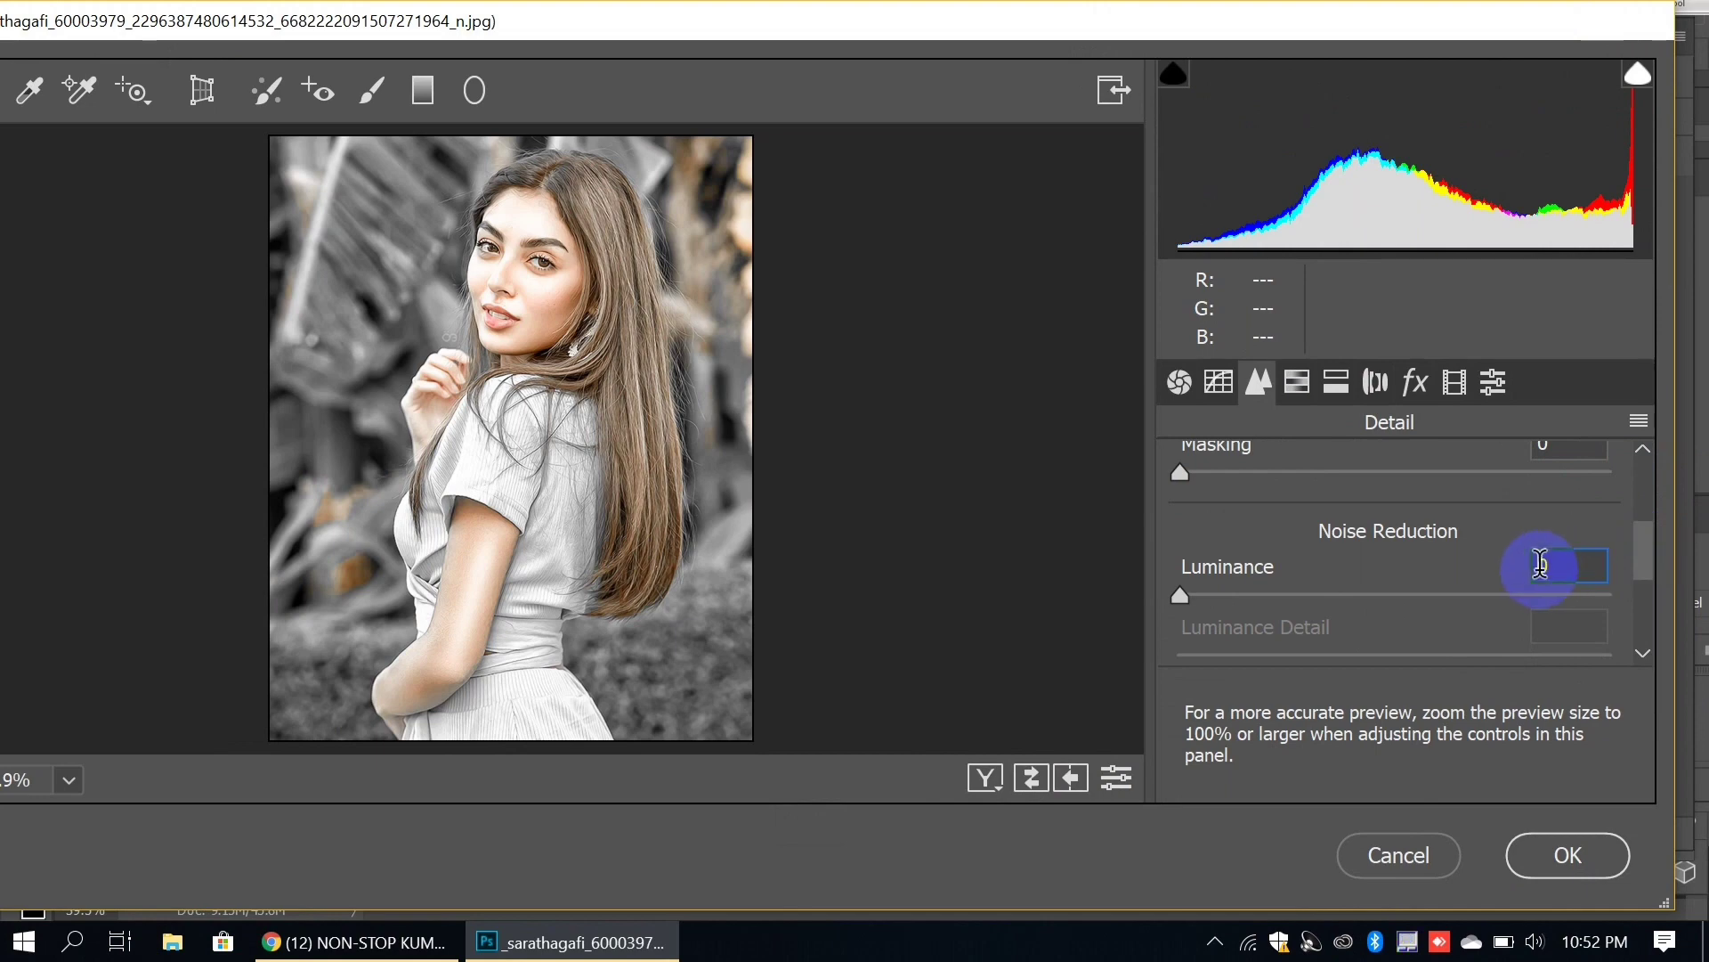
pyautogui.write('30')
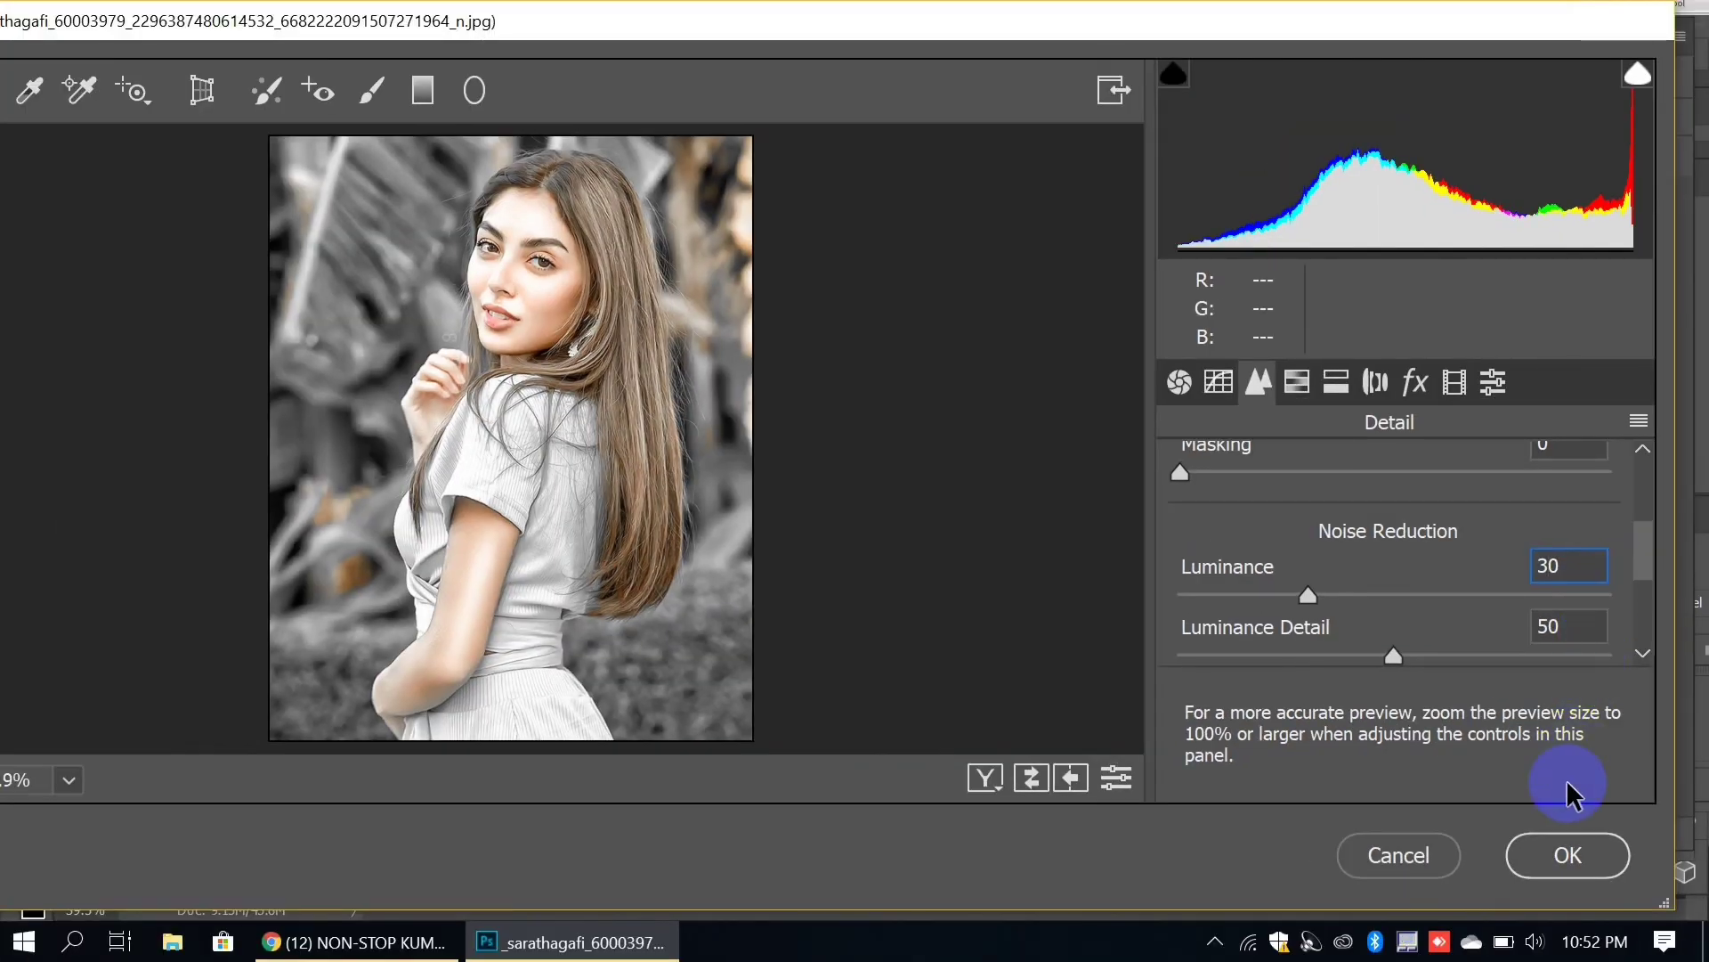
pyautogui.click(1565, 851)
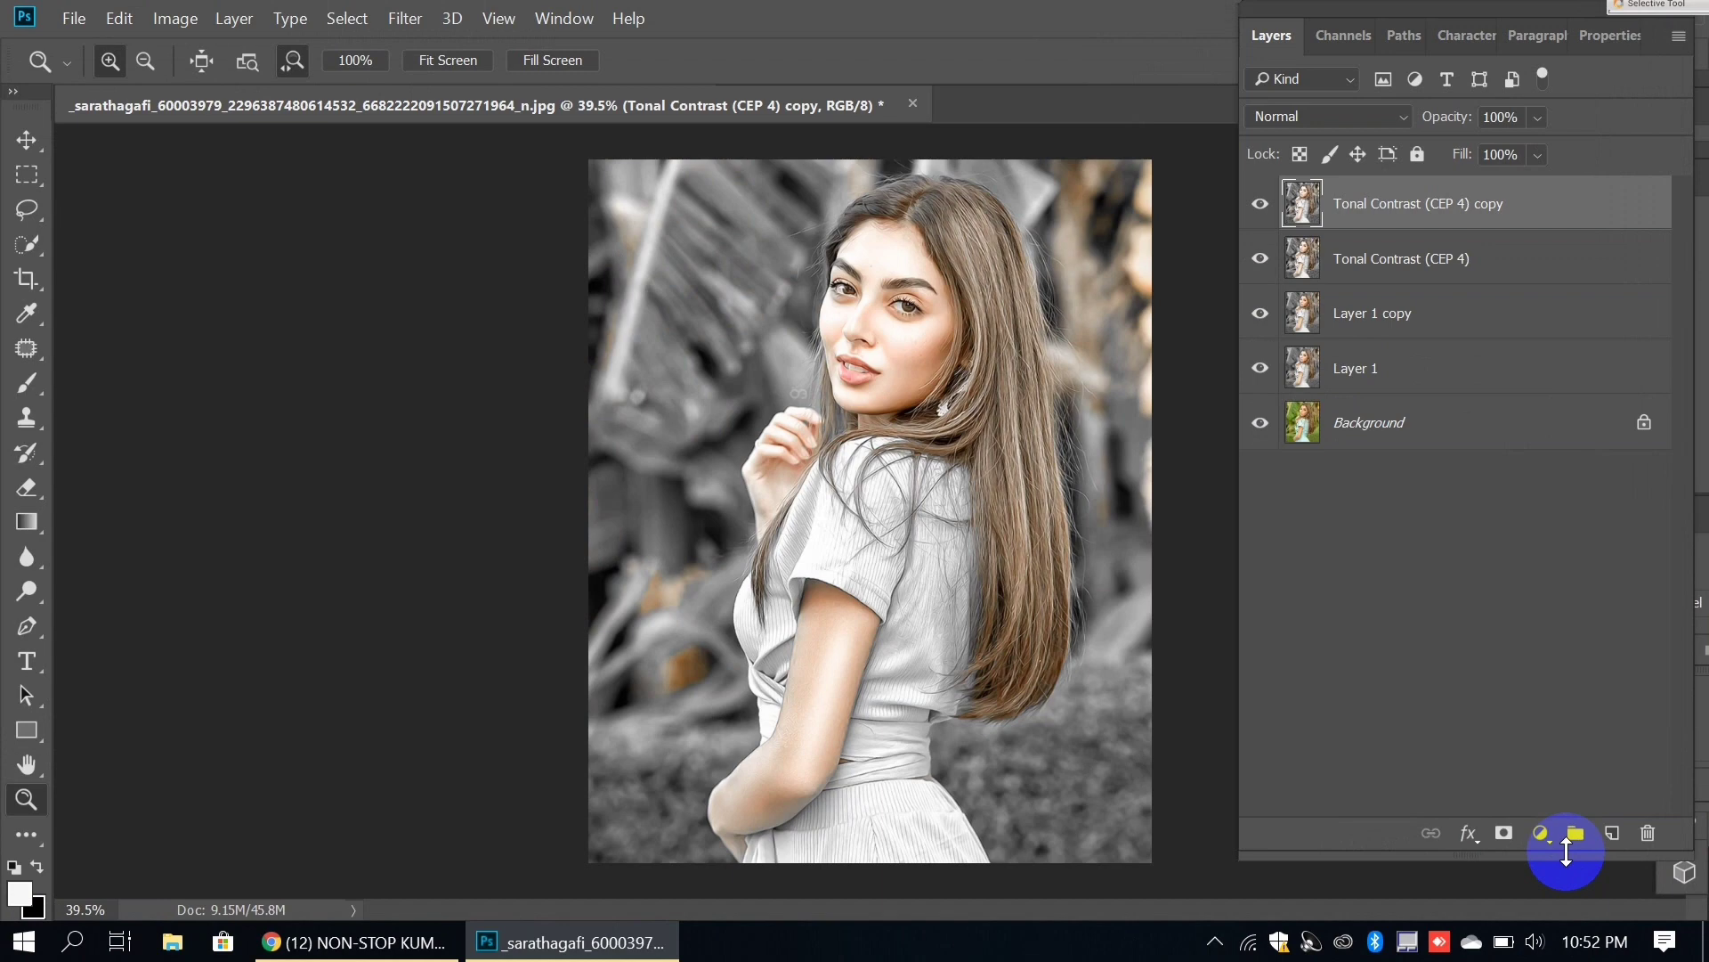
# Step: Duplicate the Tonal Contrast layer and launch the SkinFiner plugin on the copy
pyautogui.hotkey('ctrl', 'j')
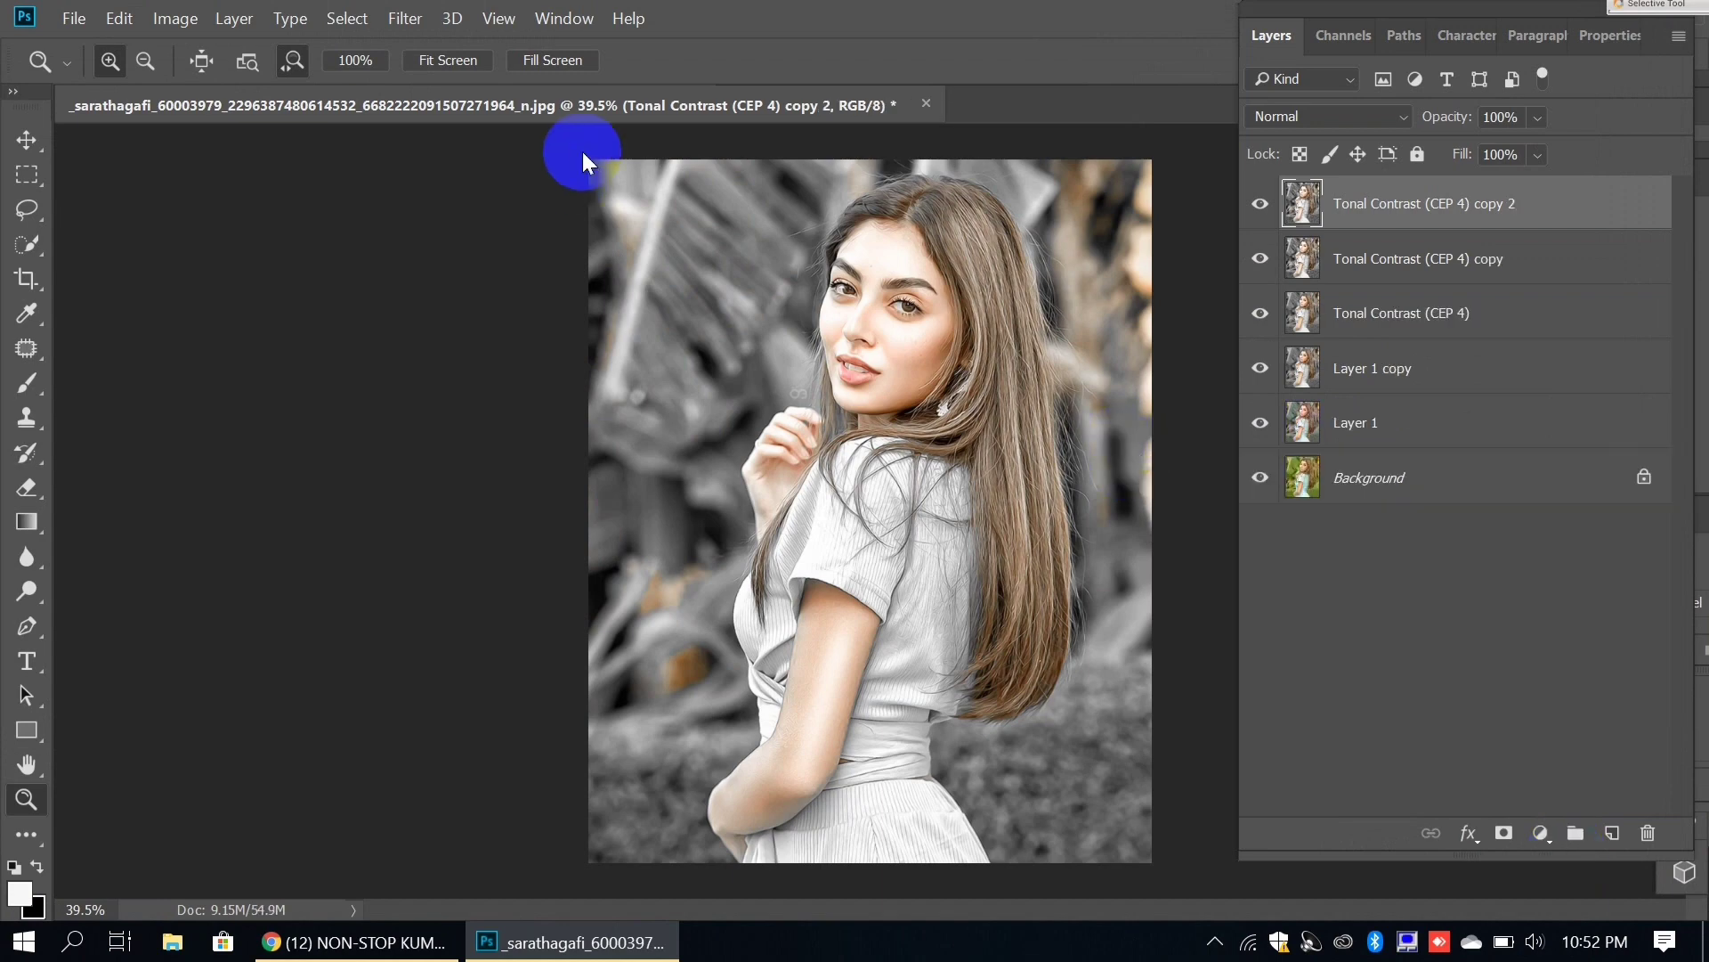
pyautogui.click(414, 19)
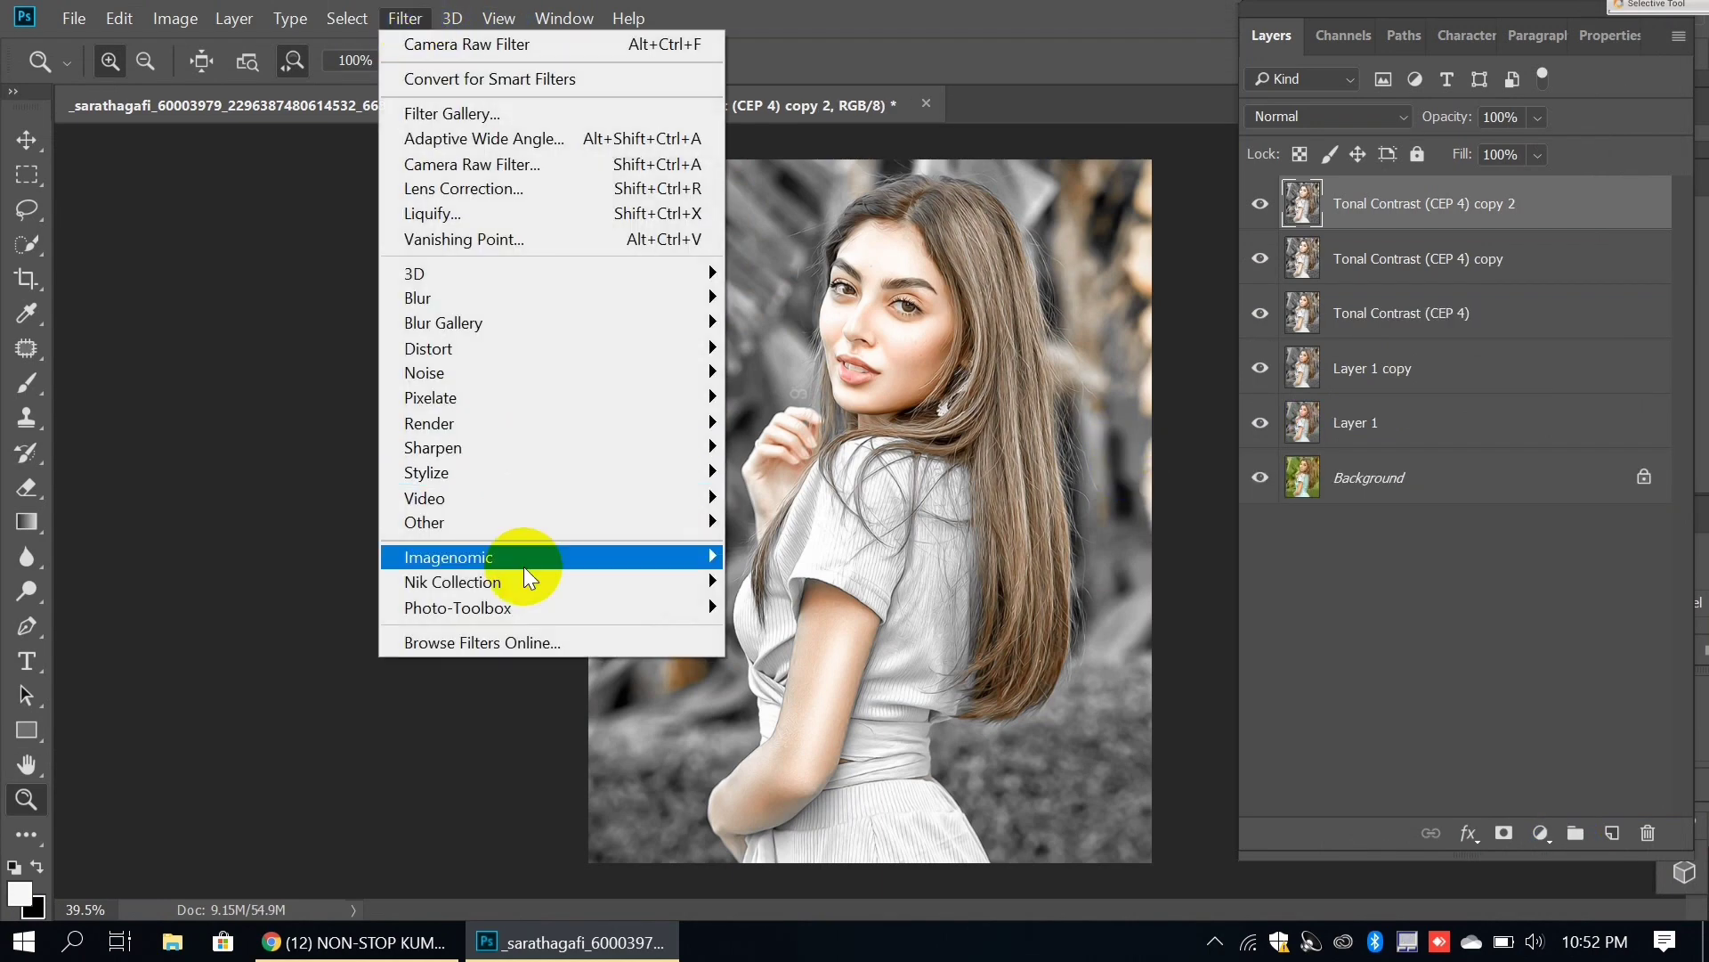
pyautogui.click(748, 607)
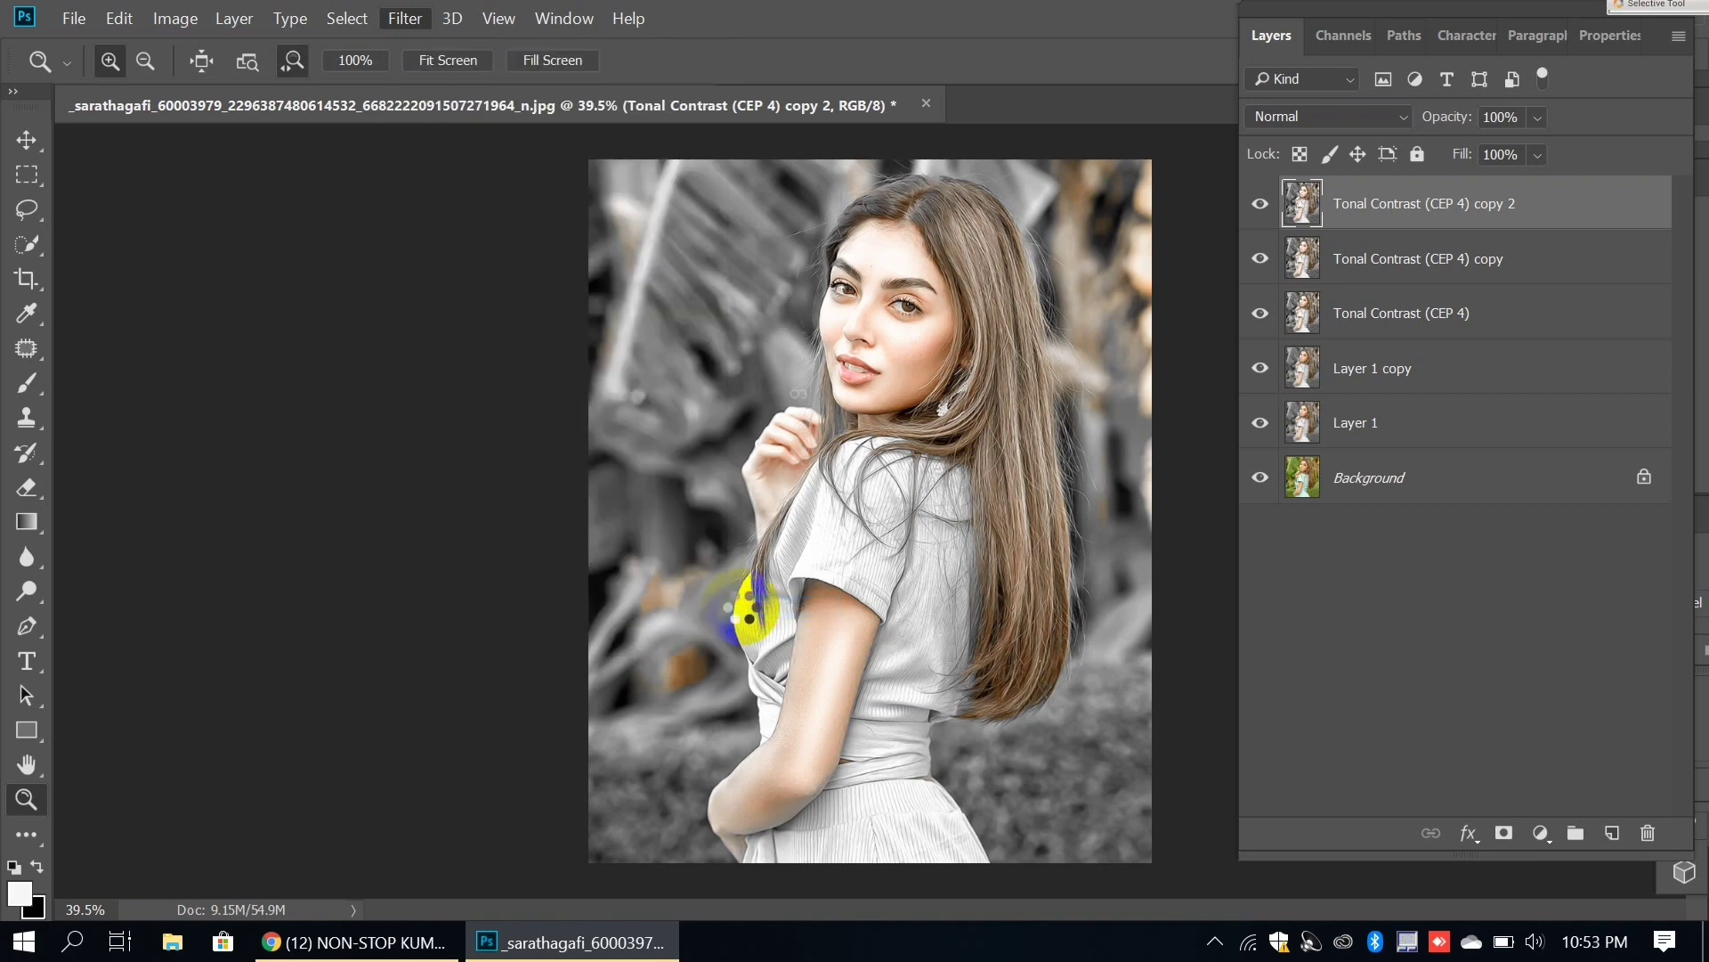
# Step: Set SkinFiner Skin Tone Brightness to +10 and apply the retouch to the photo
pyautogui.click(1519, 662)
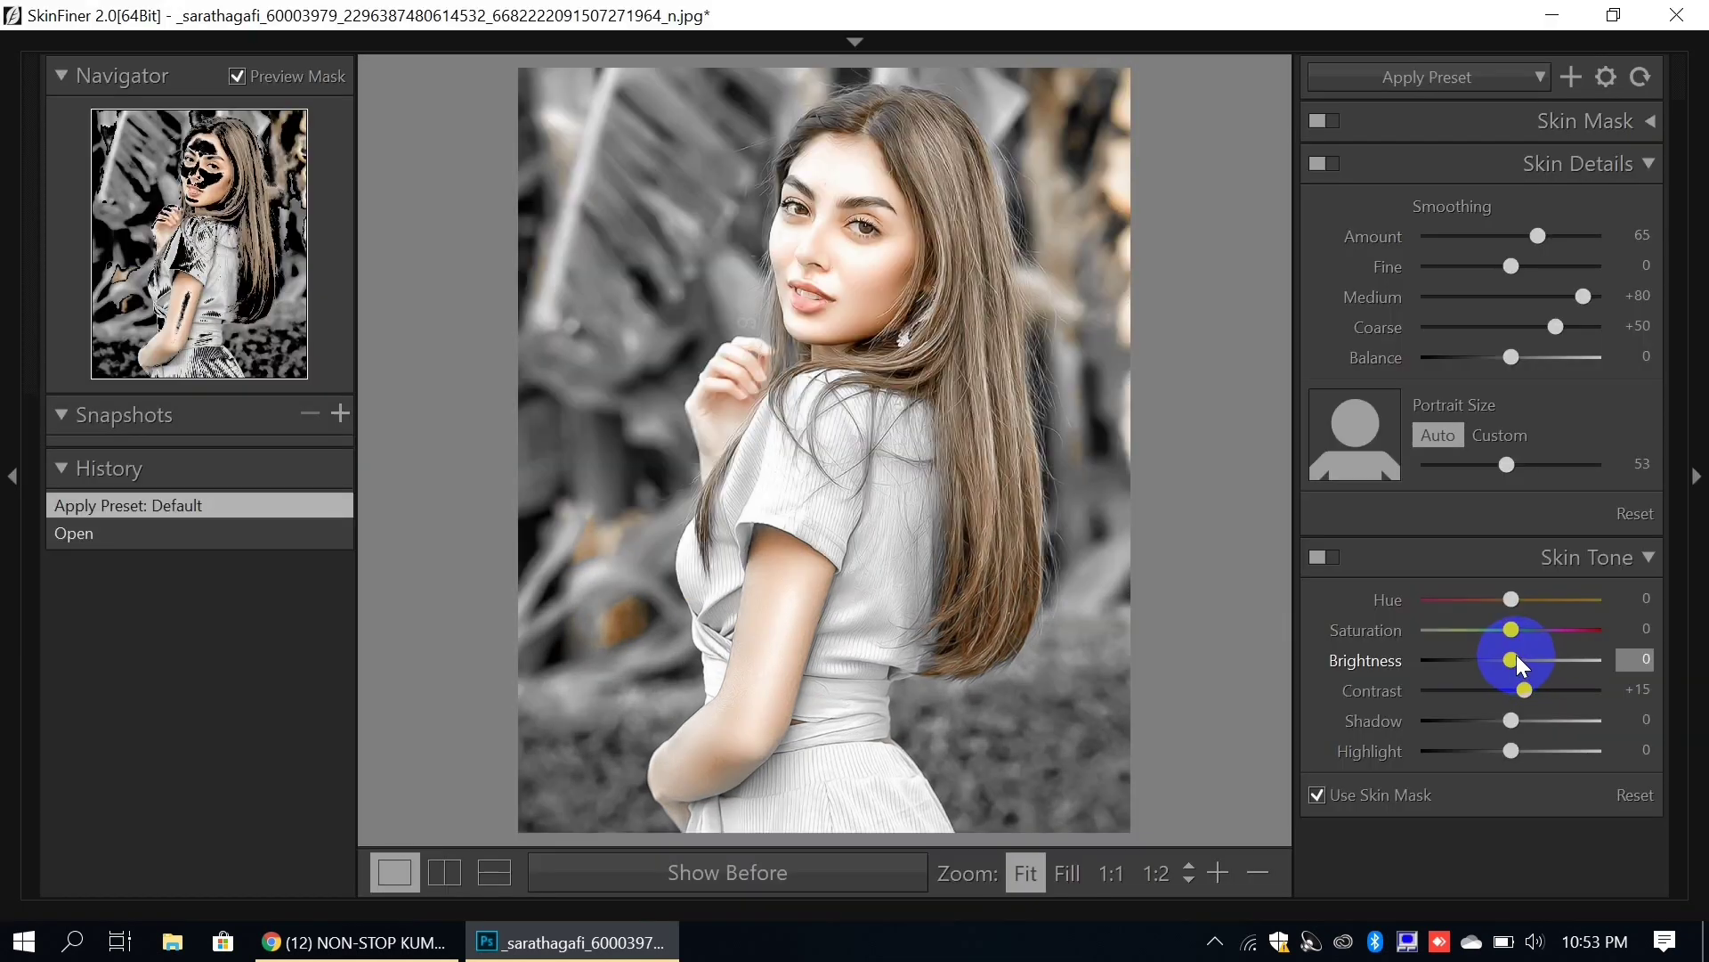
pyautogui.click(1647, 661)
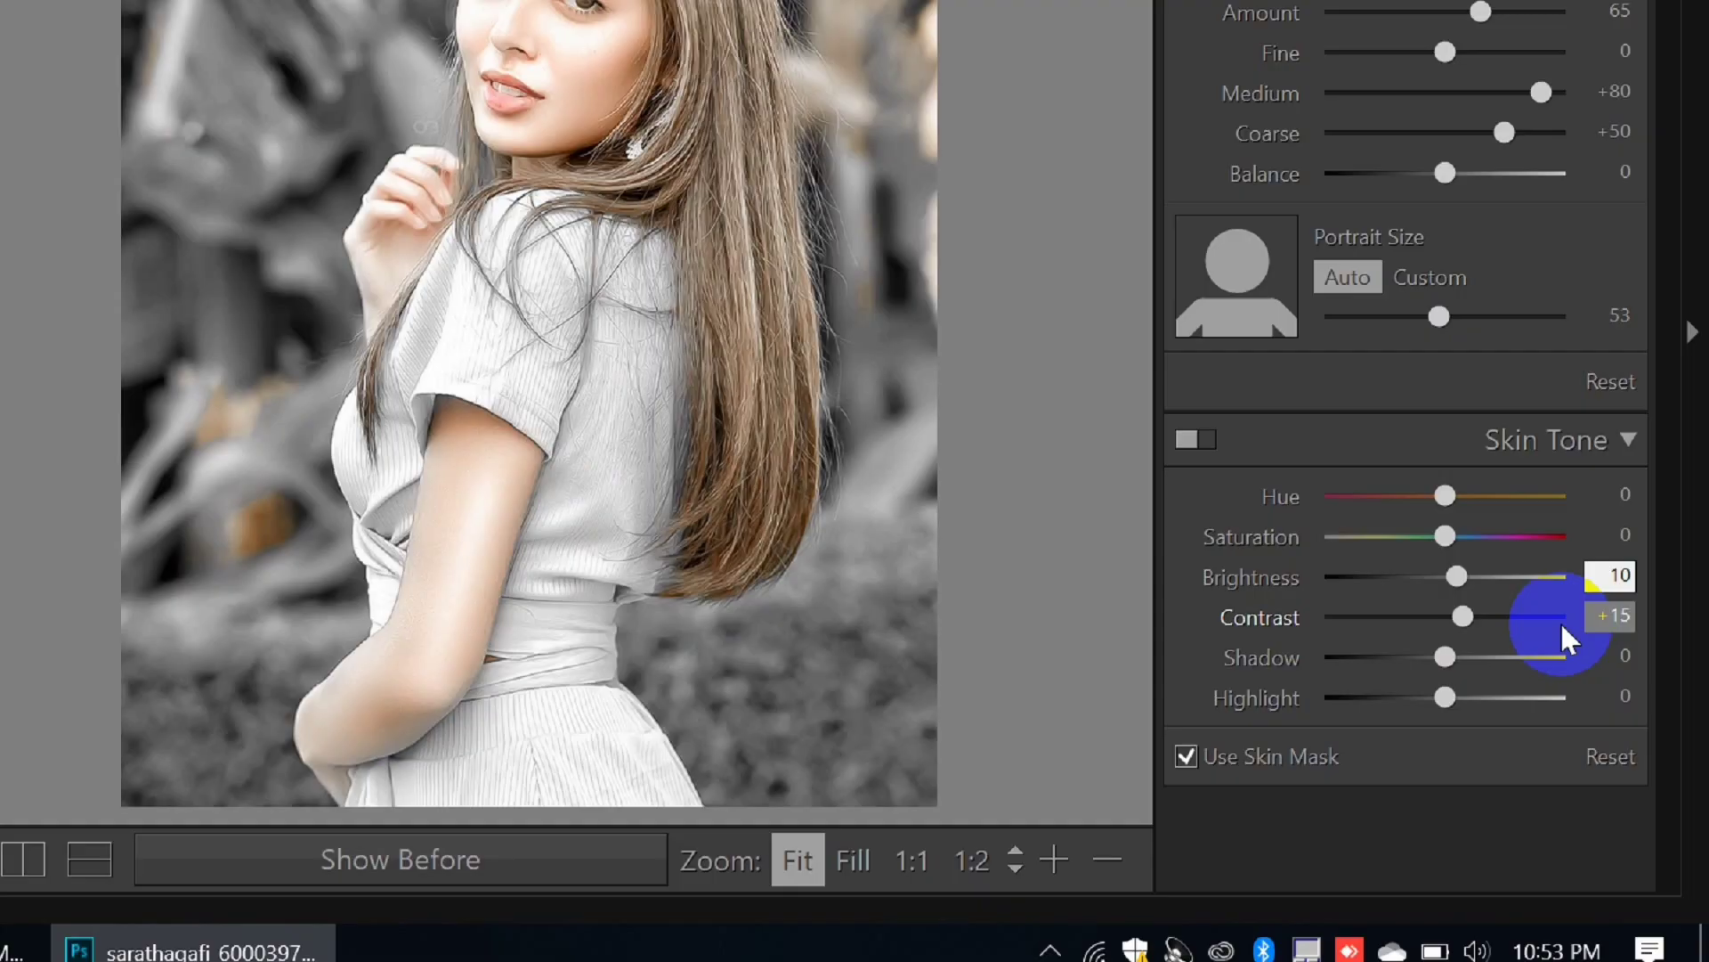
pyautogui.write('10')
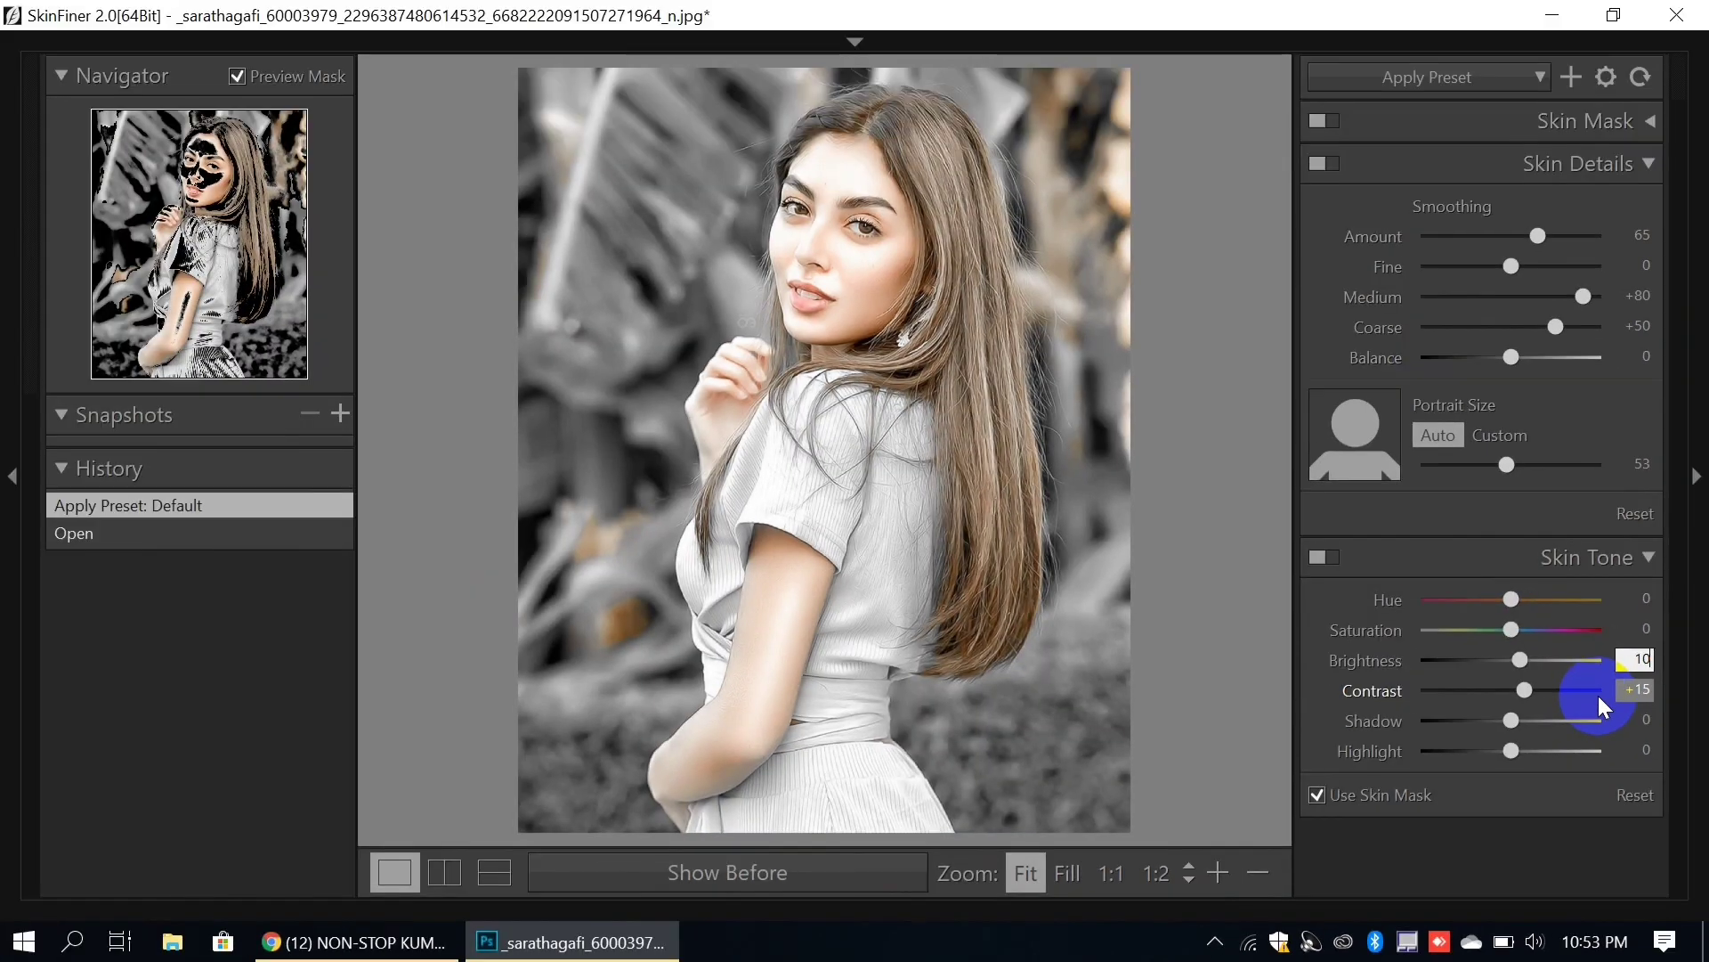
pyautogui.press('Return')
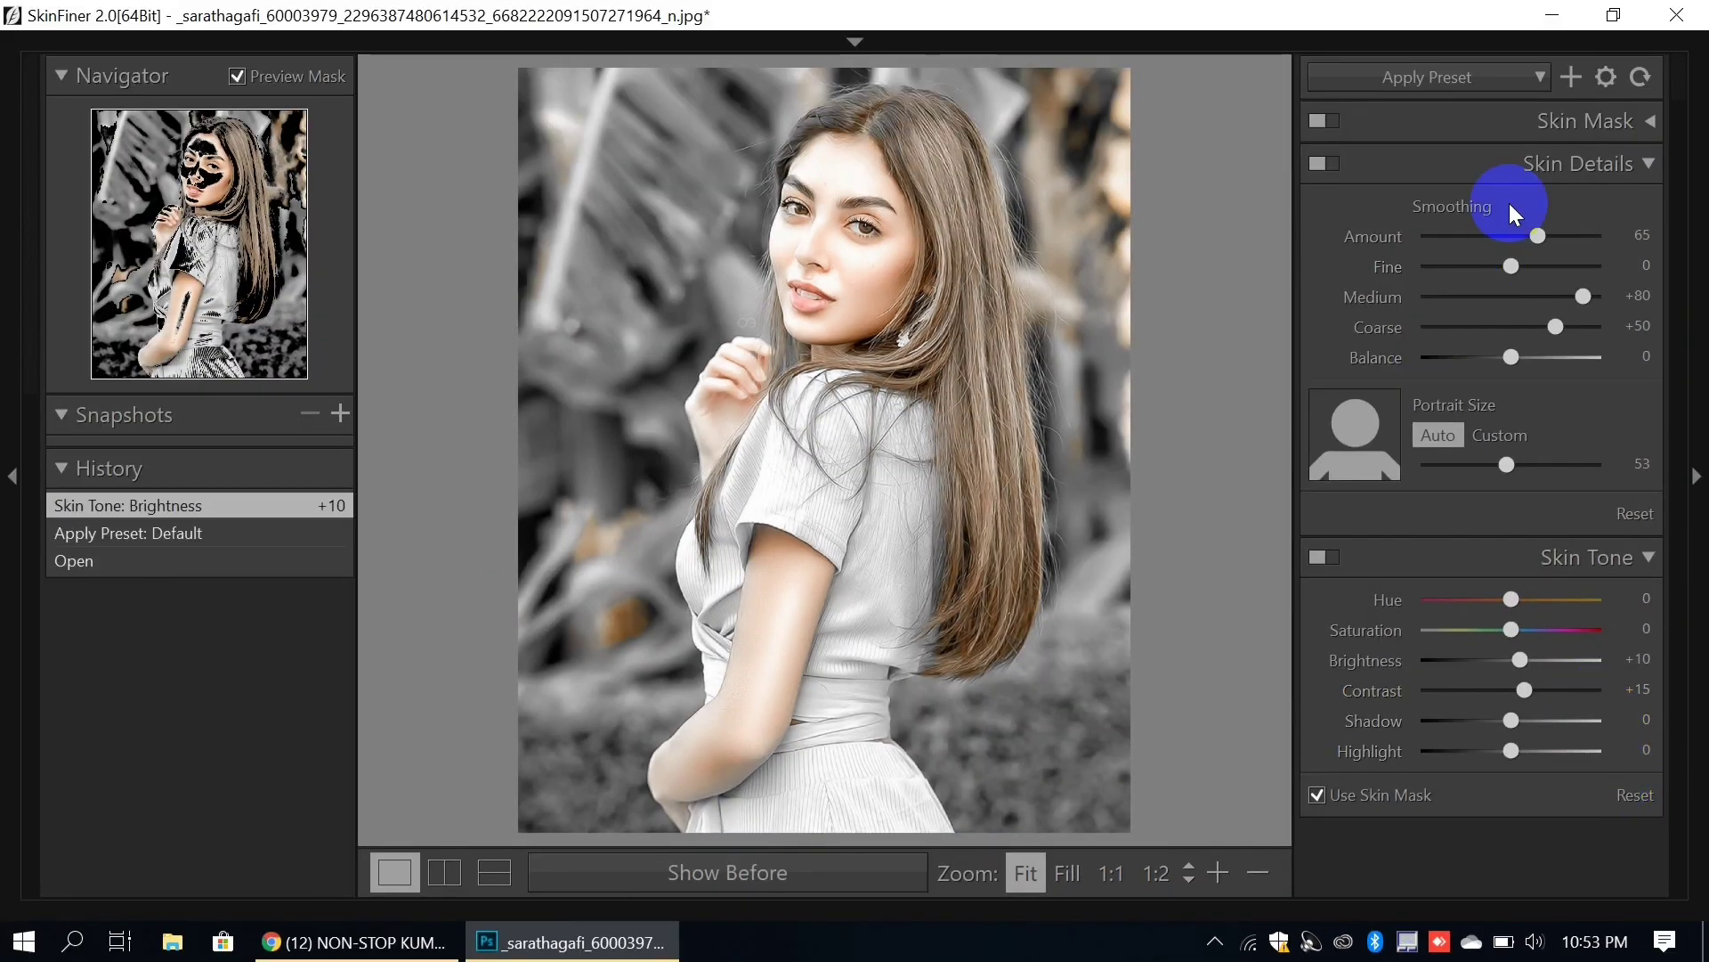
pyautogui.click(1445, 95)
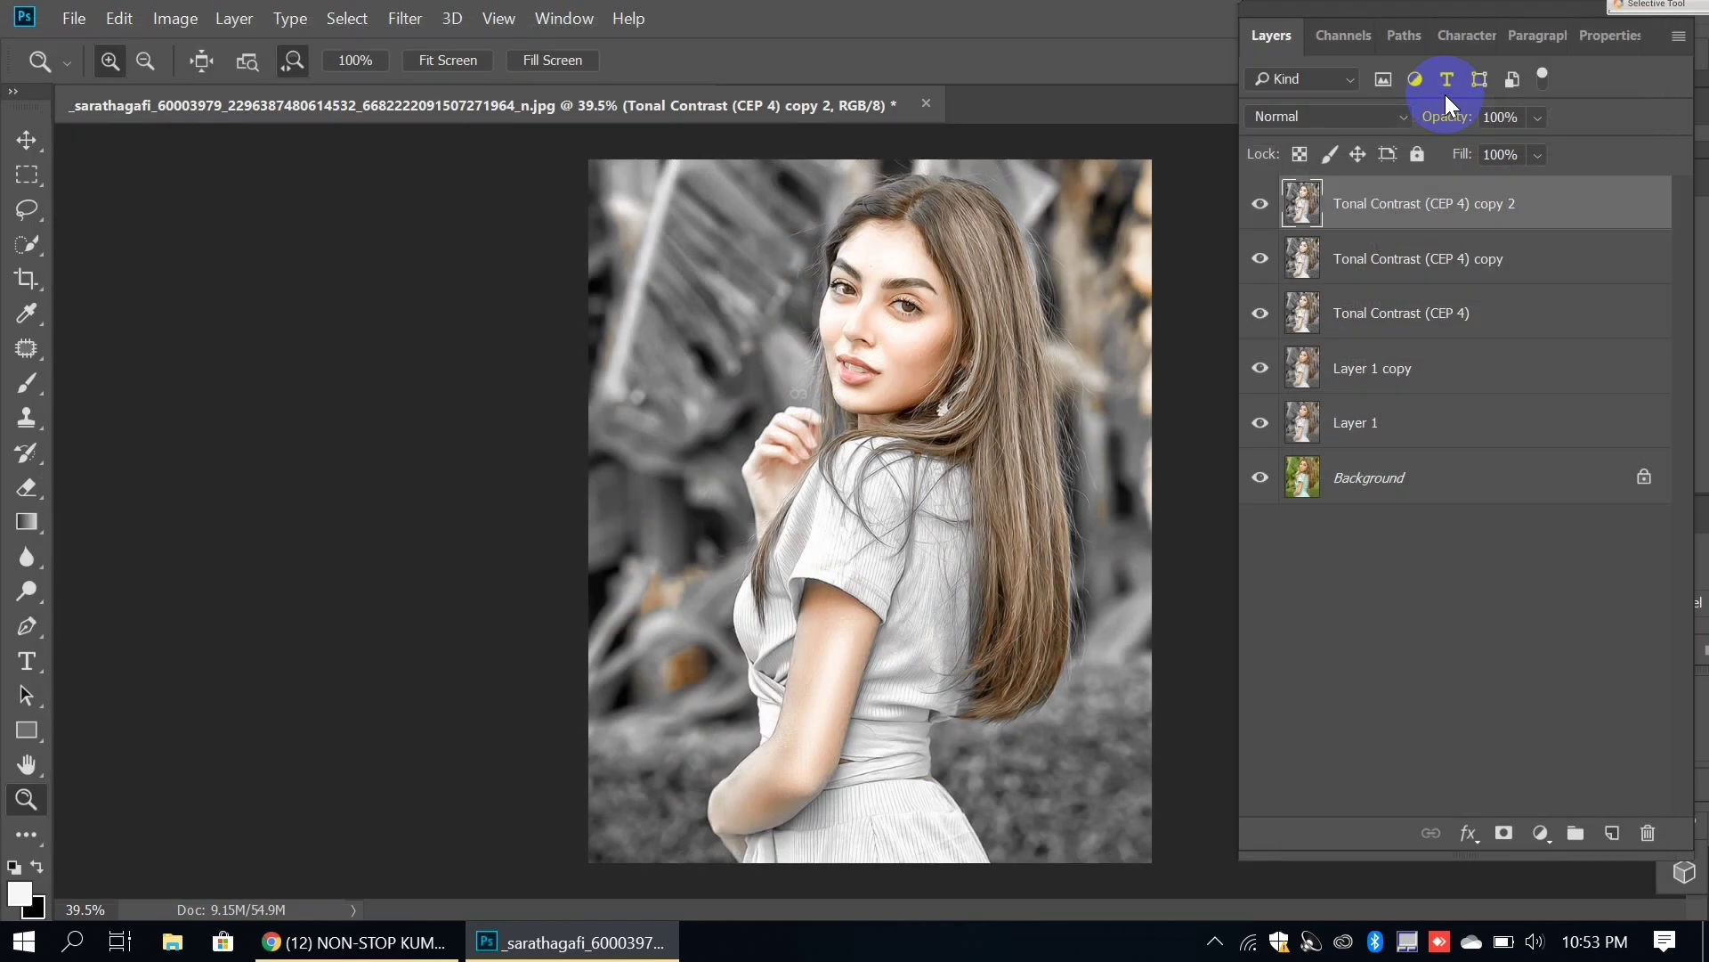
# Step: Apply Camera Raw Detail sharpening with Amount 30 to the Tonal Contrast copy 2 layer
pyautogui.click(393, 25)
pyautogui.click(397, 34)
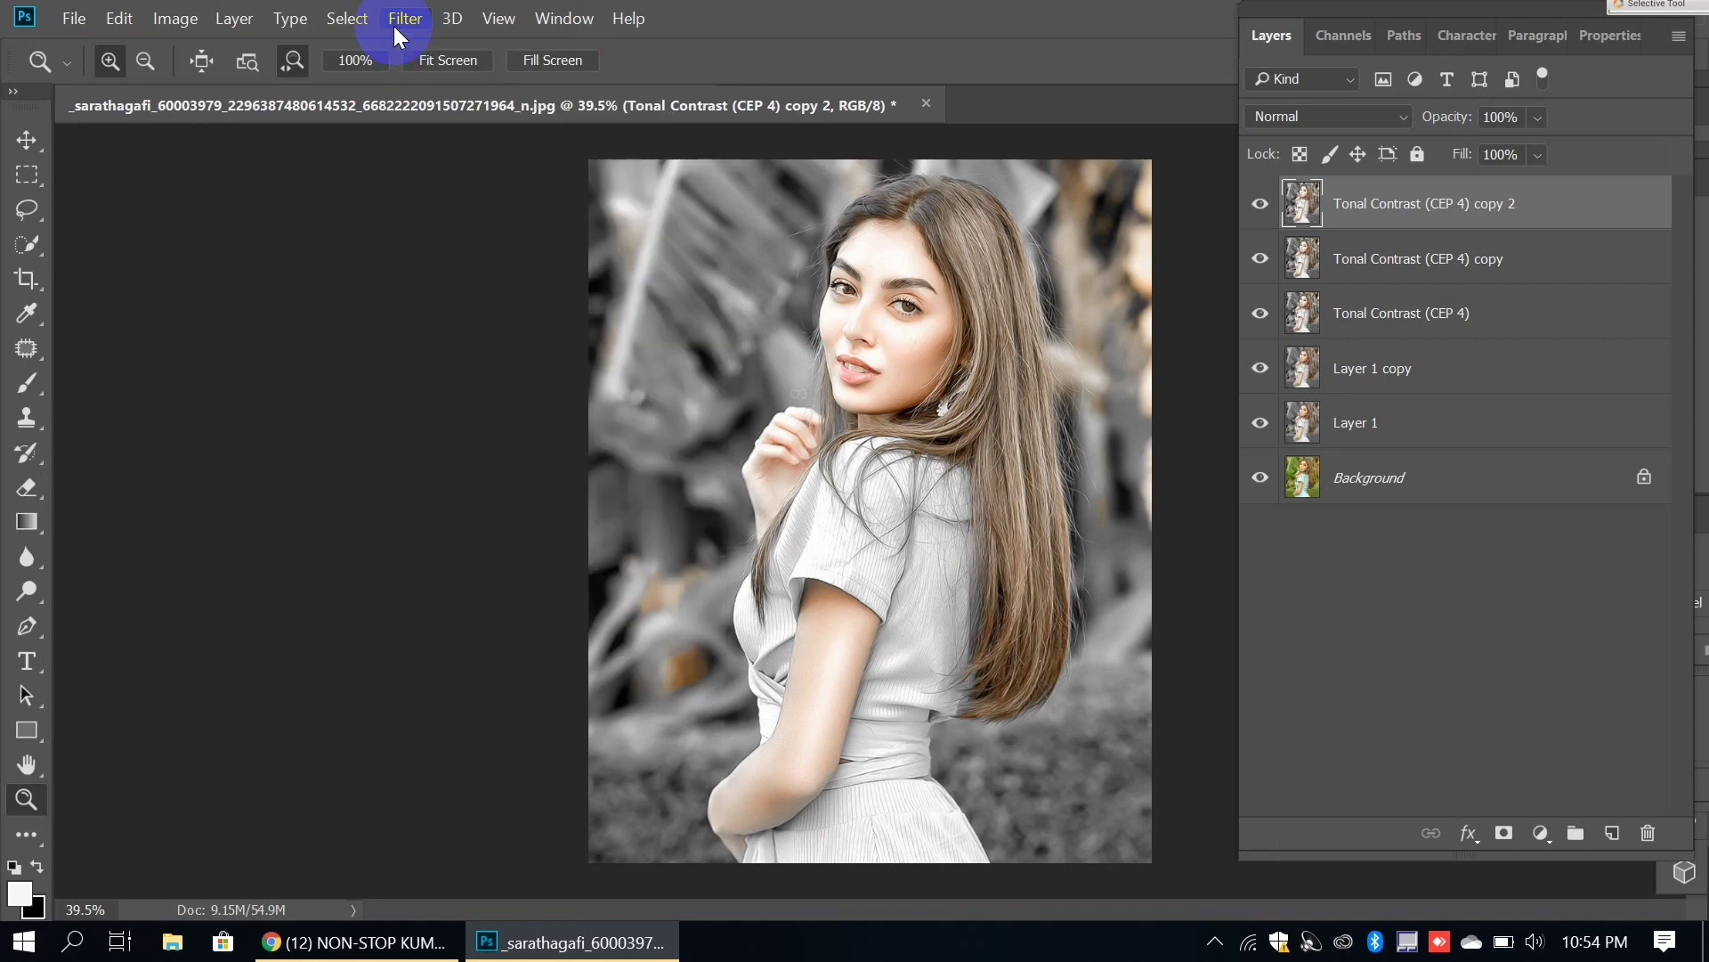
pyautogui.click(393, 25)
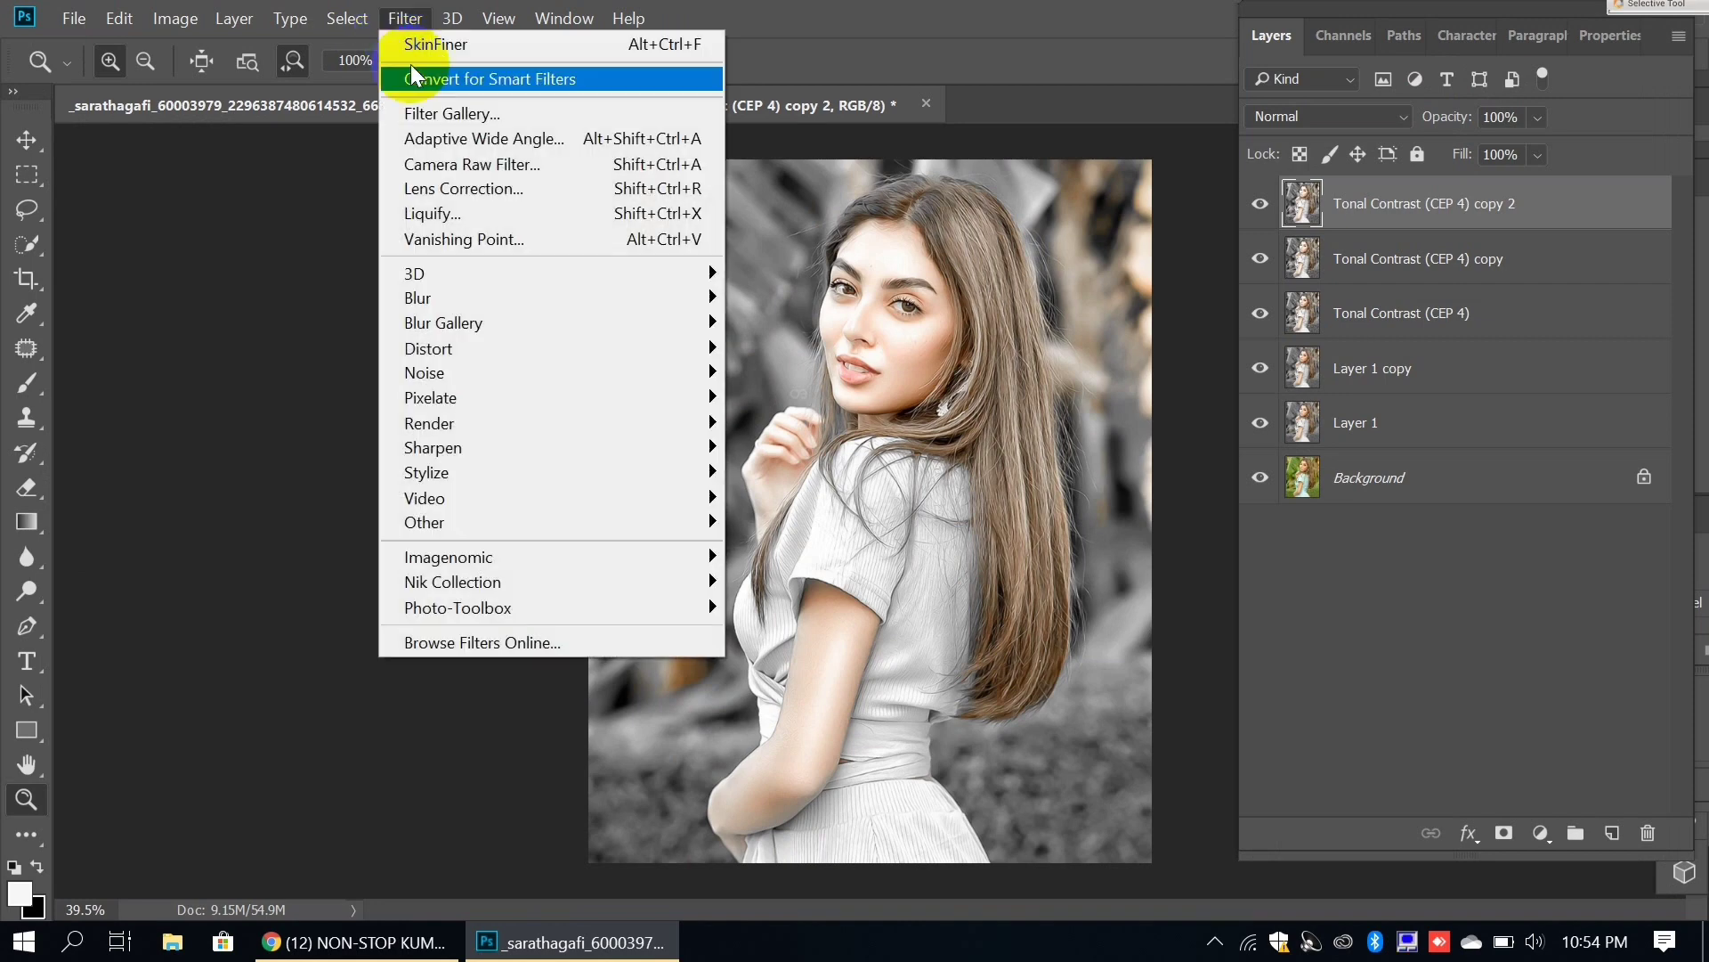
pyautogui.click(434, 167)
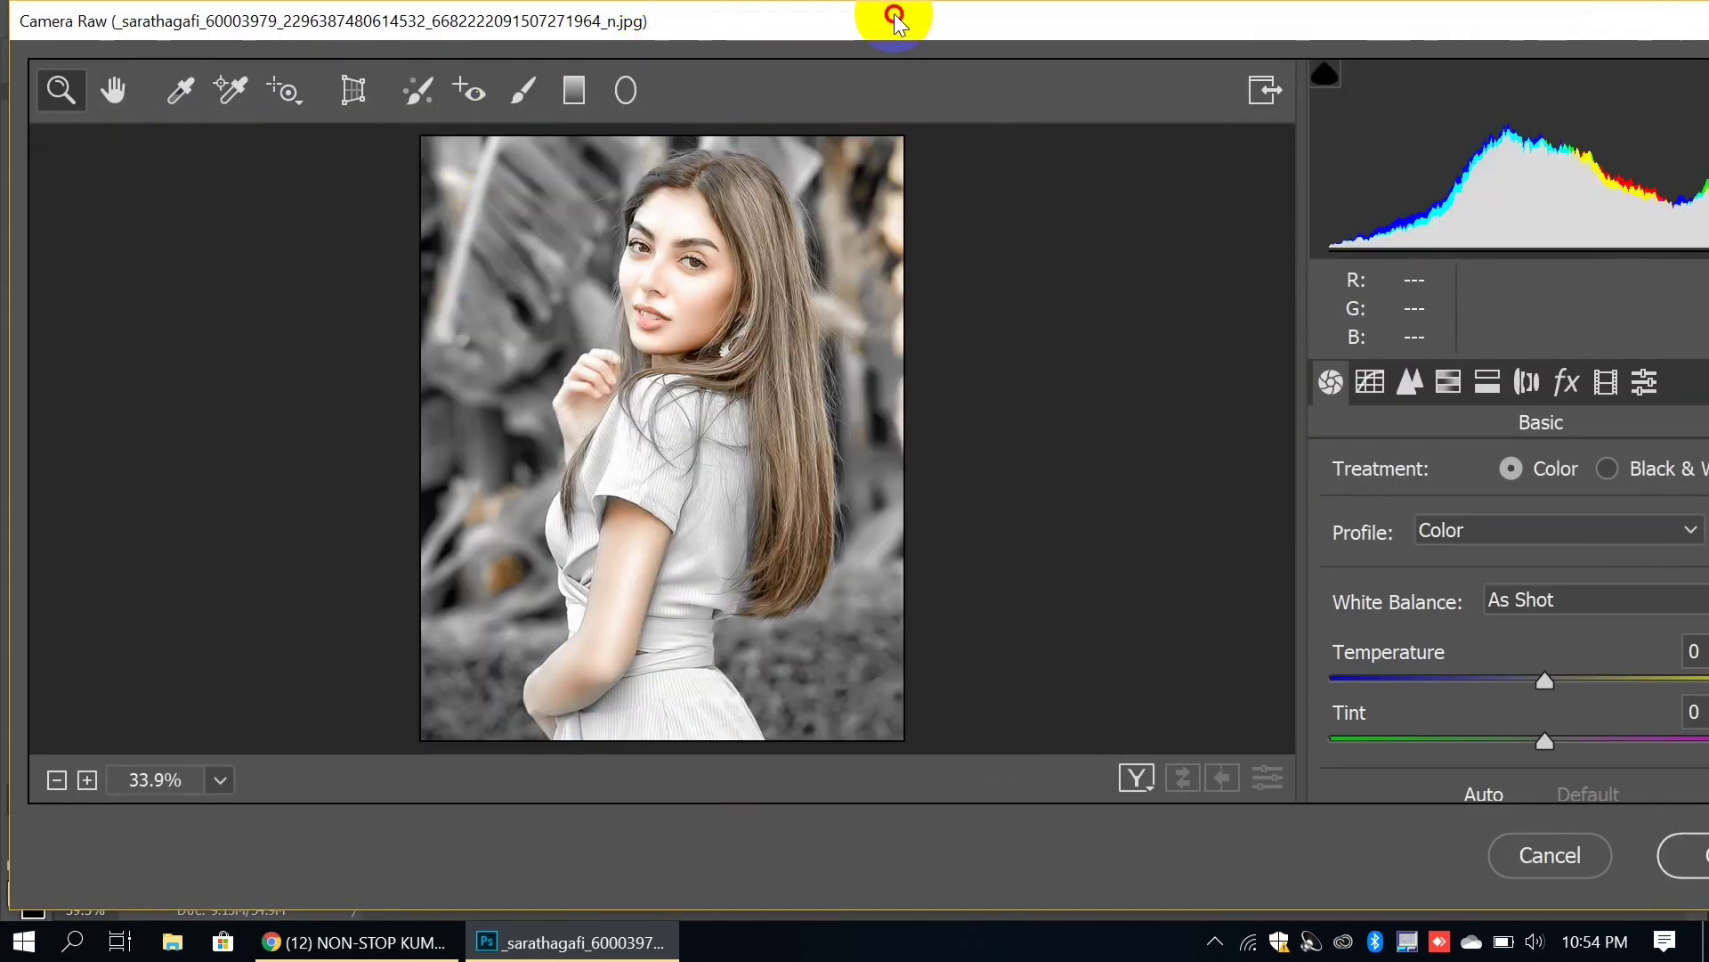
pyautogui.moveTo(894, 13); pyautogui.dragTo(766, 9)
pyautogui.click(1271, 385)
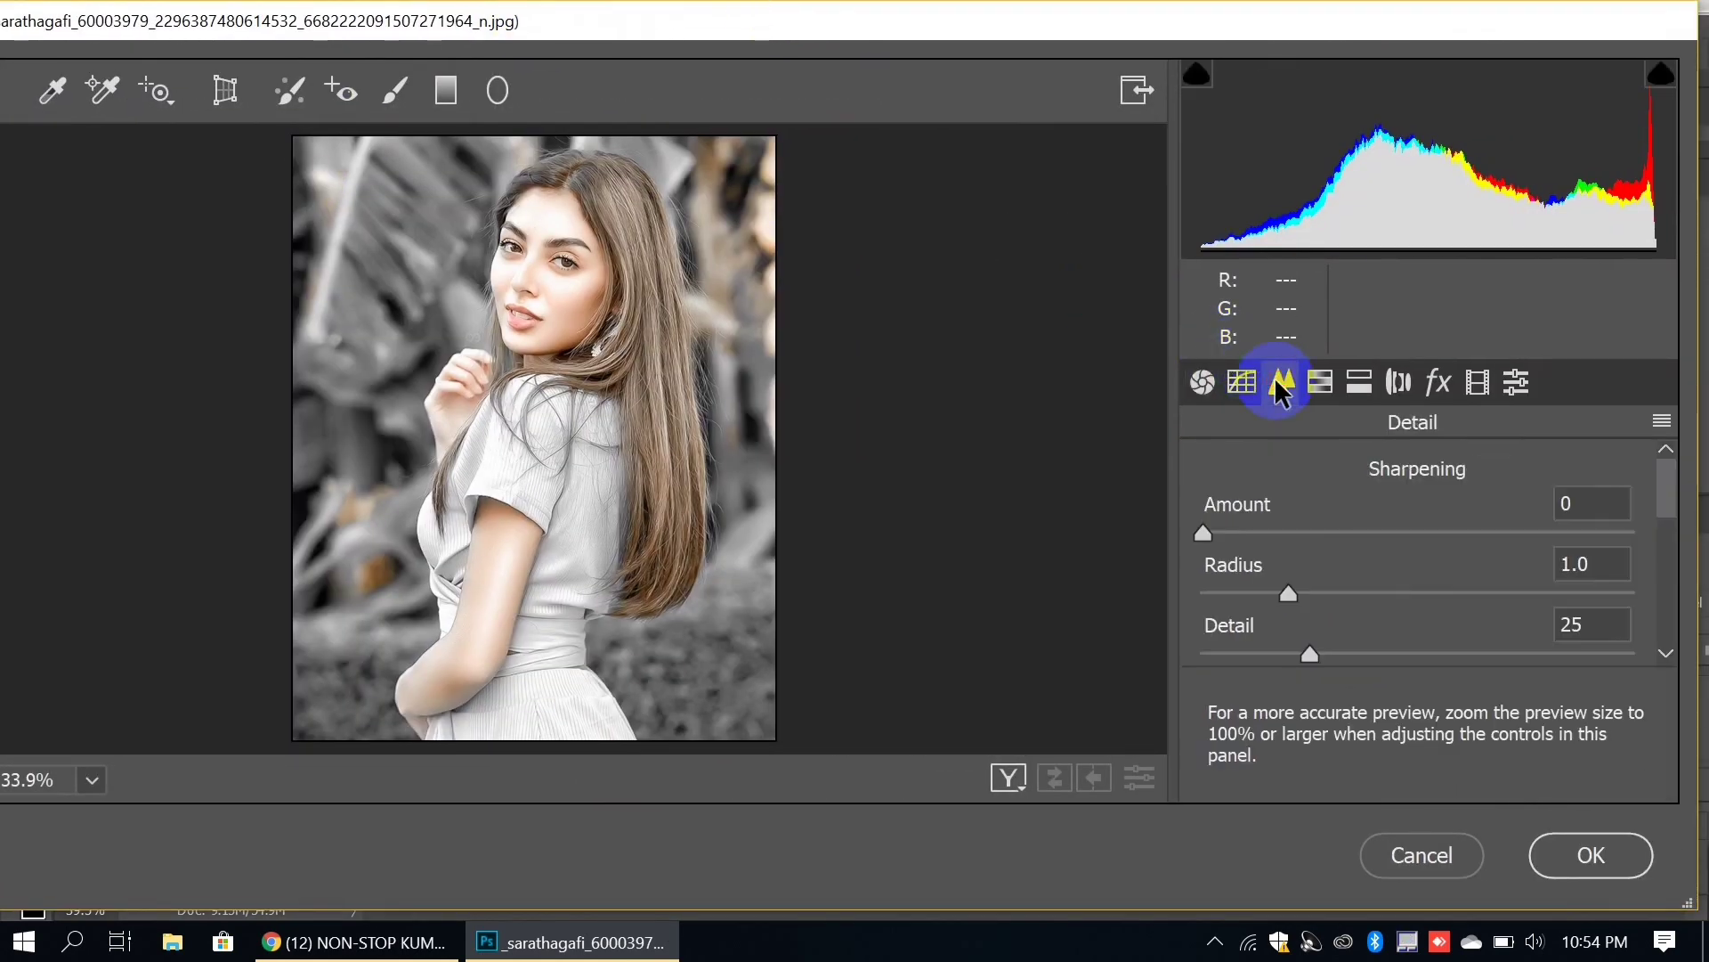
pyautogui.click(1566, 505)
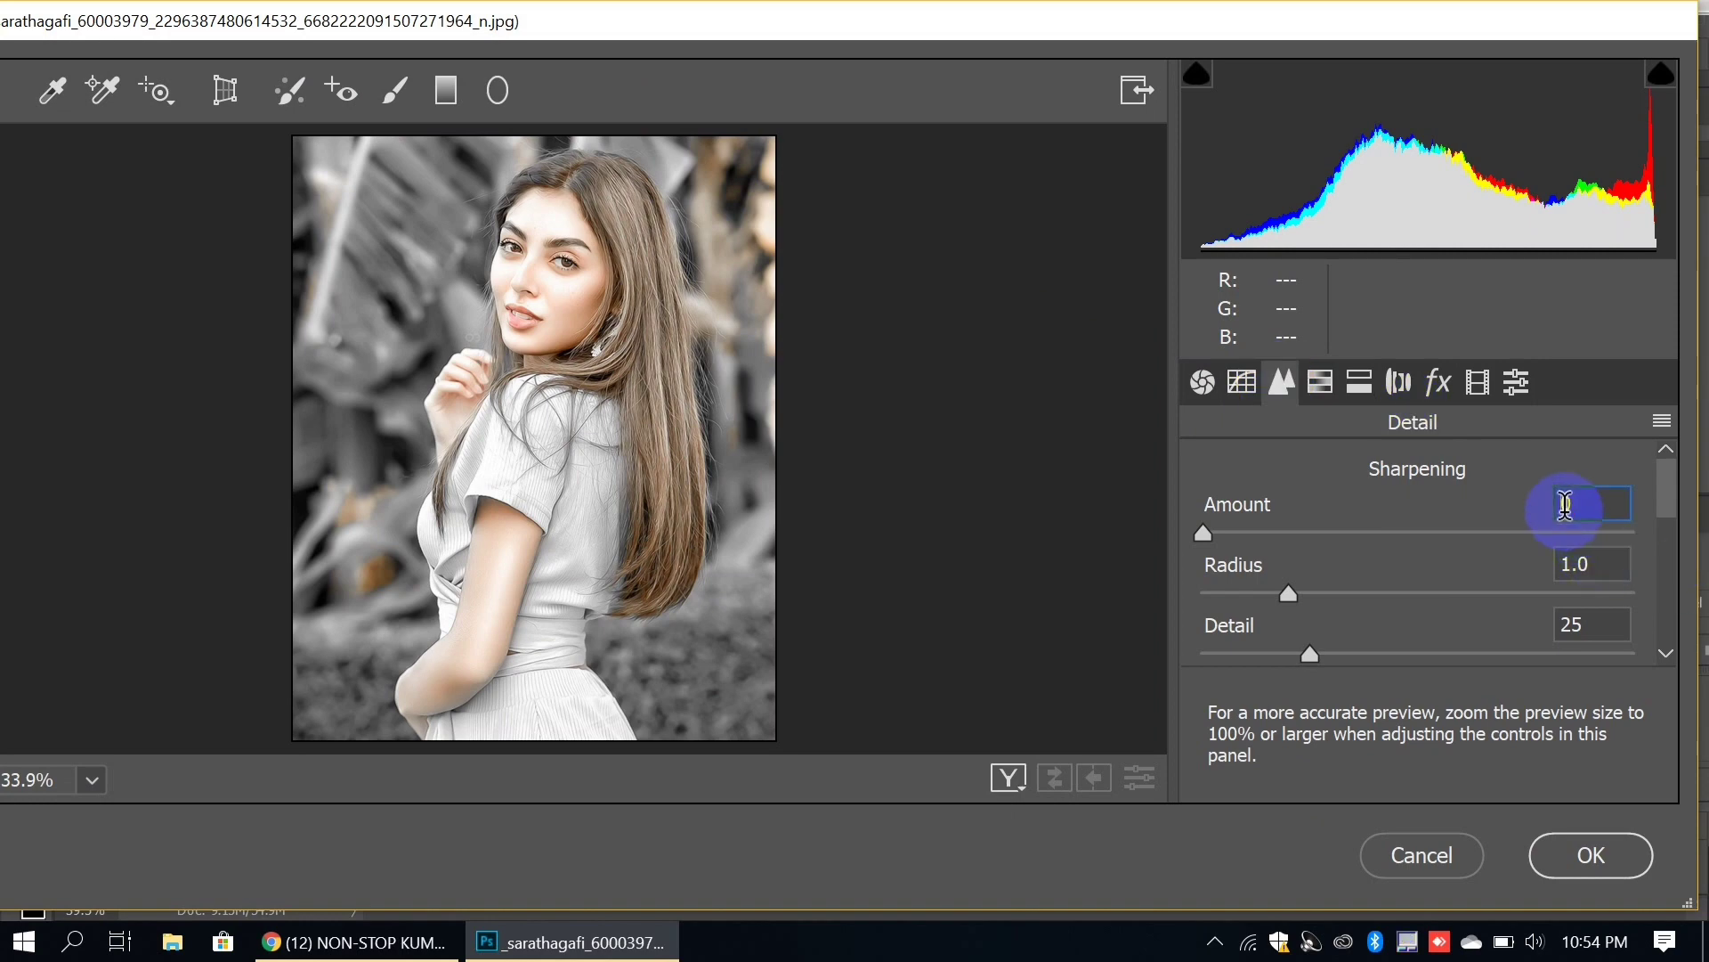
pyautogui.write('30')
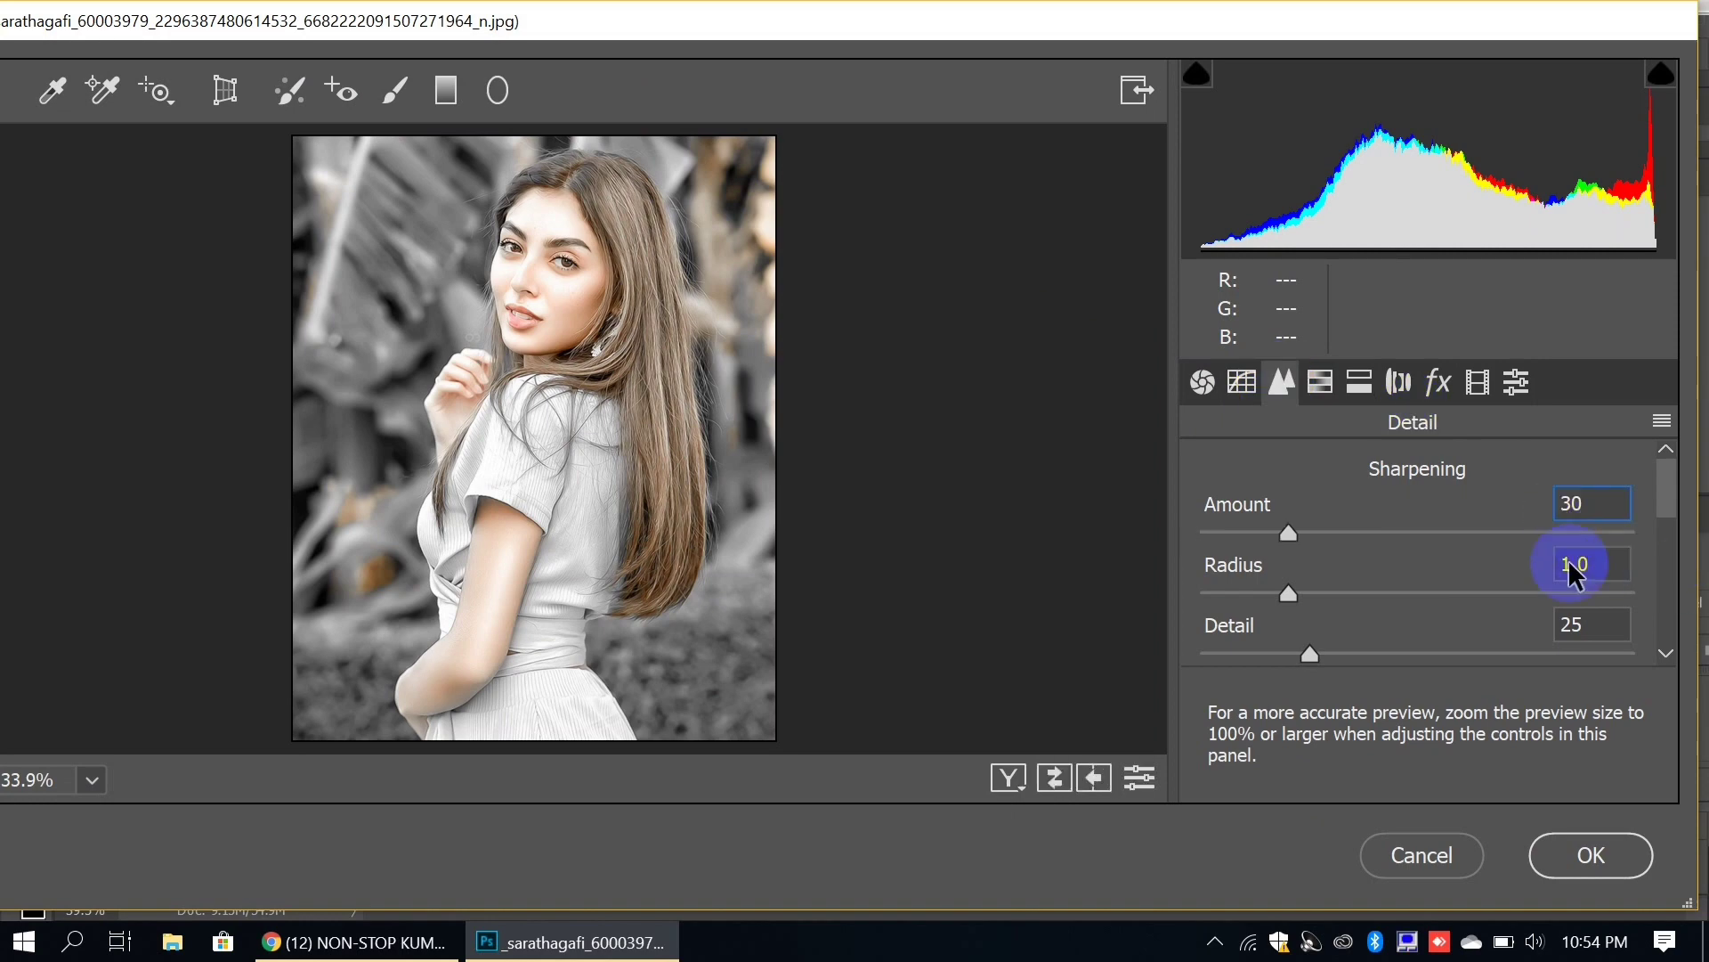
pyautogui.click(1591, 857)
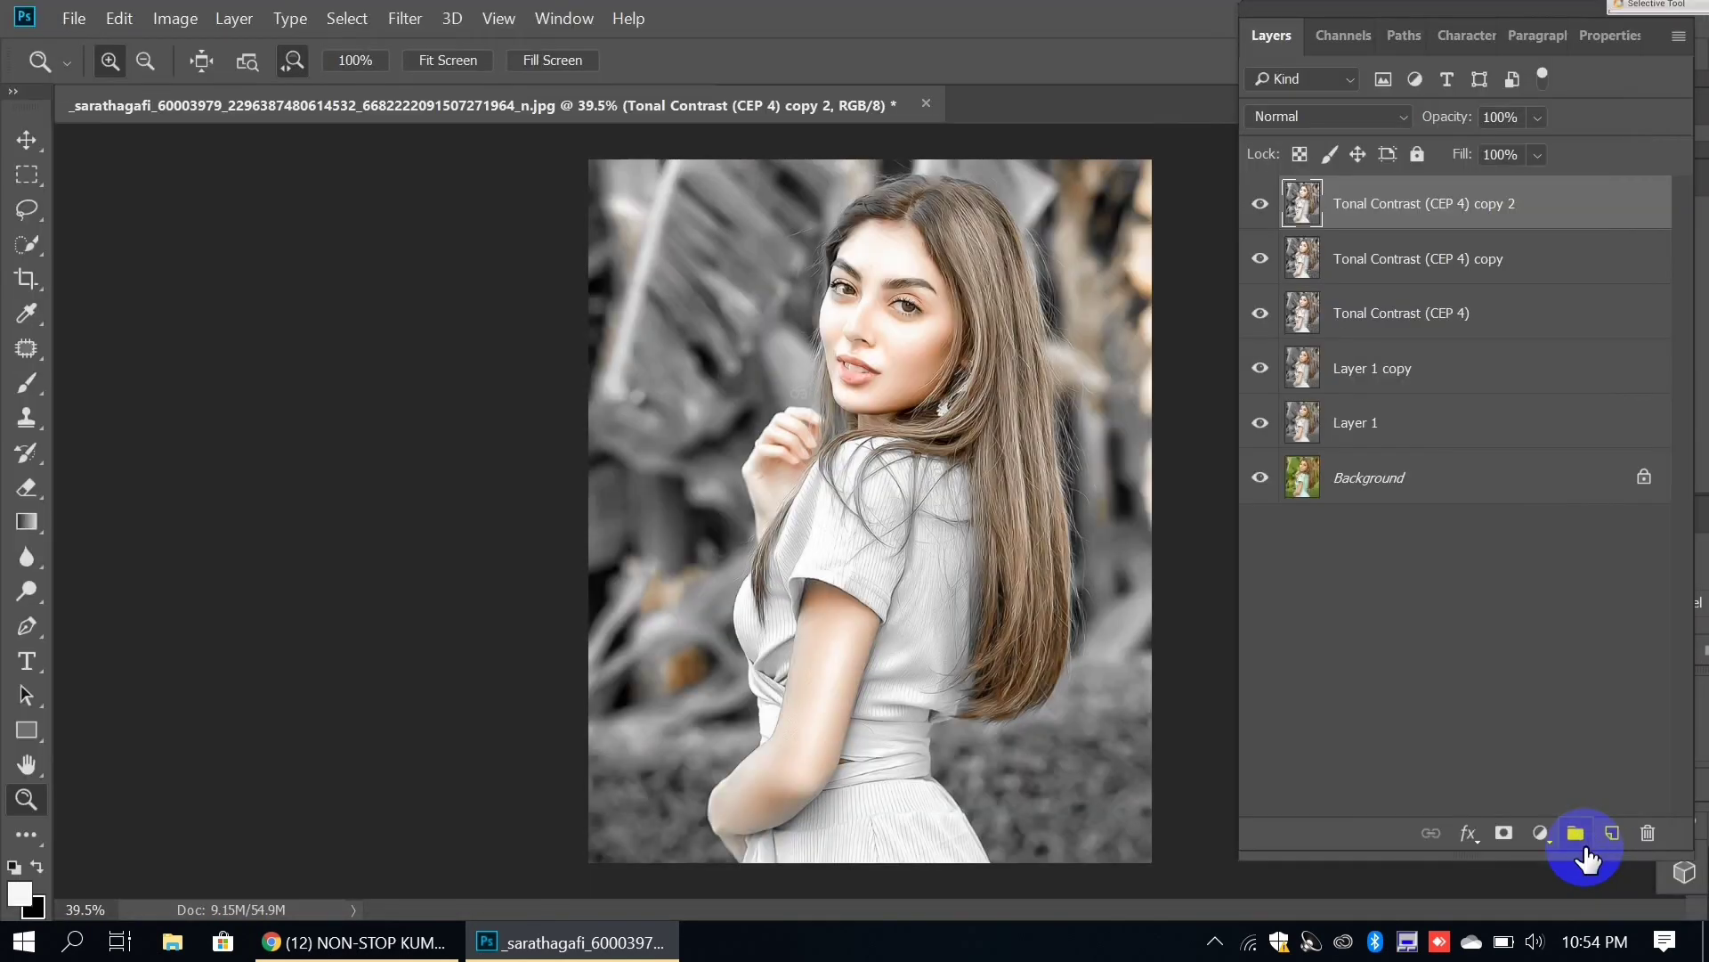
# Step: Draw a thin rectangle line across the lower portrait in Overlay mode, then open Place Embedded
pyautogui.click(27, 730)
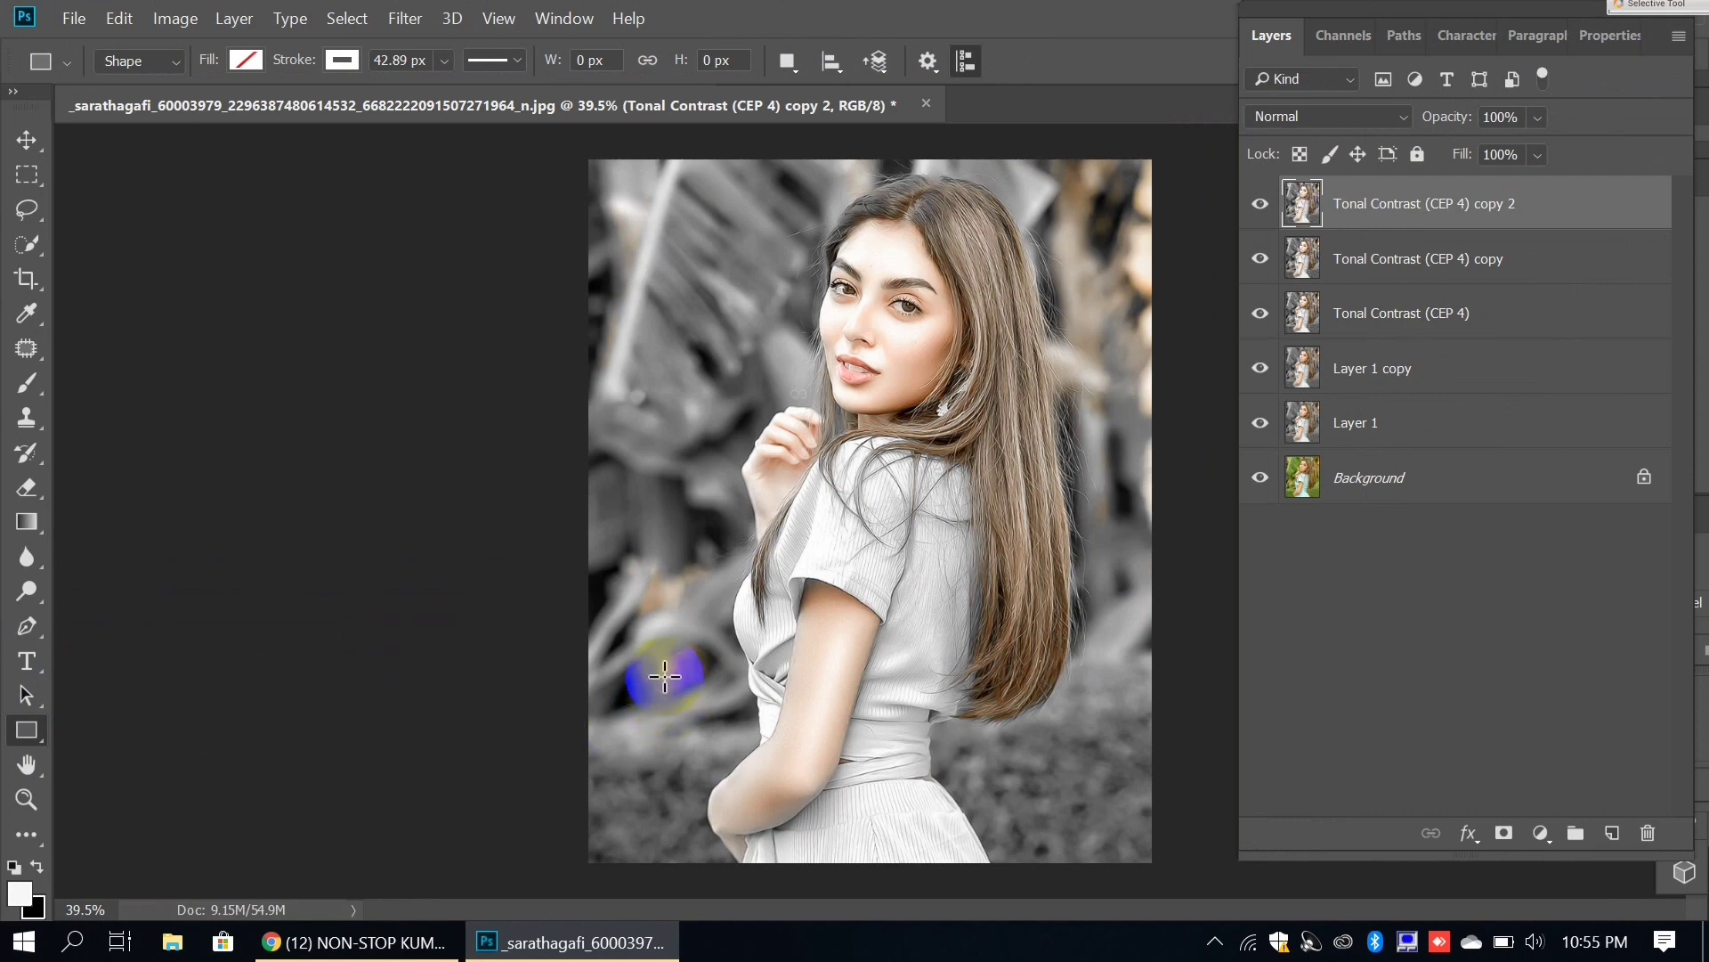
pyautogui.moveTo(667, 658); pyautogui.dragTo(1225, 664)
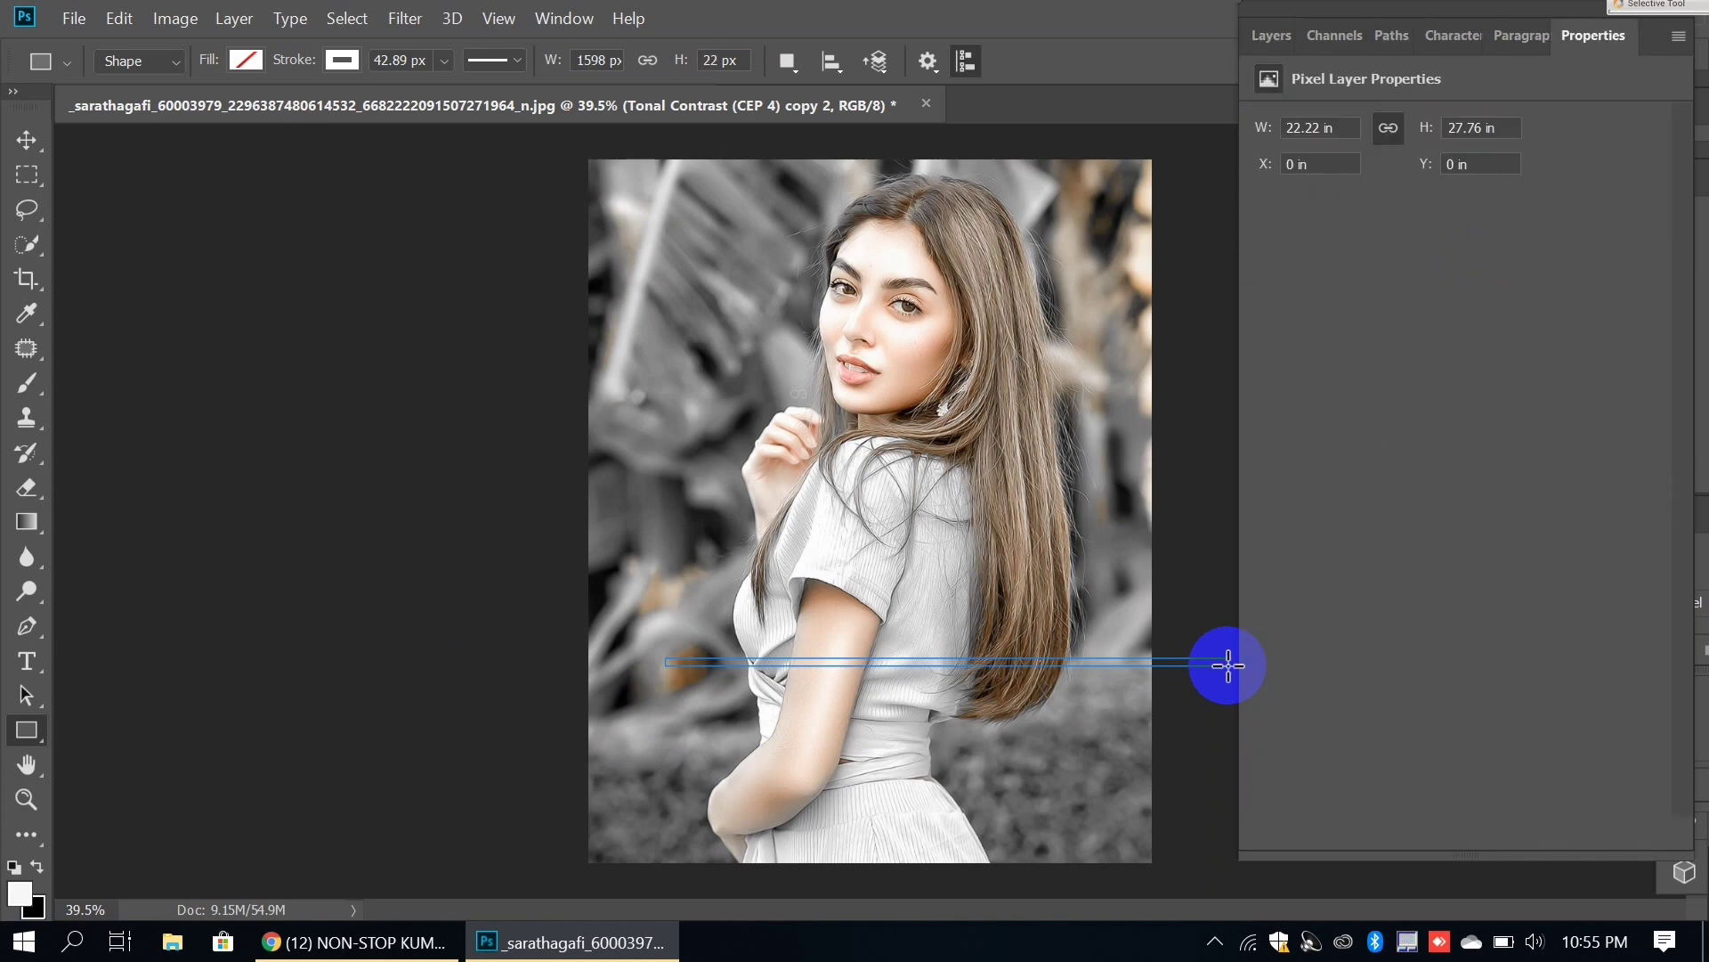
pyautogui.click(1265, 50)
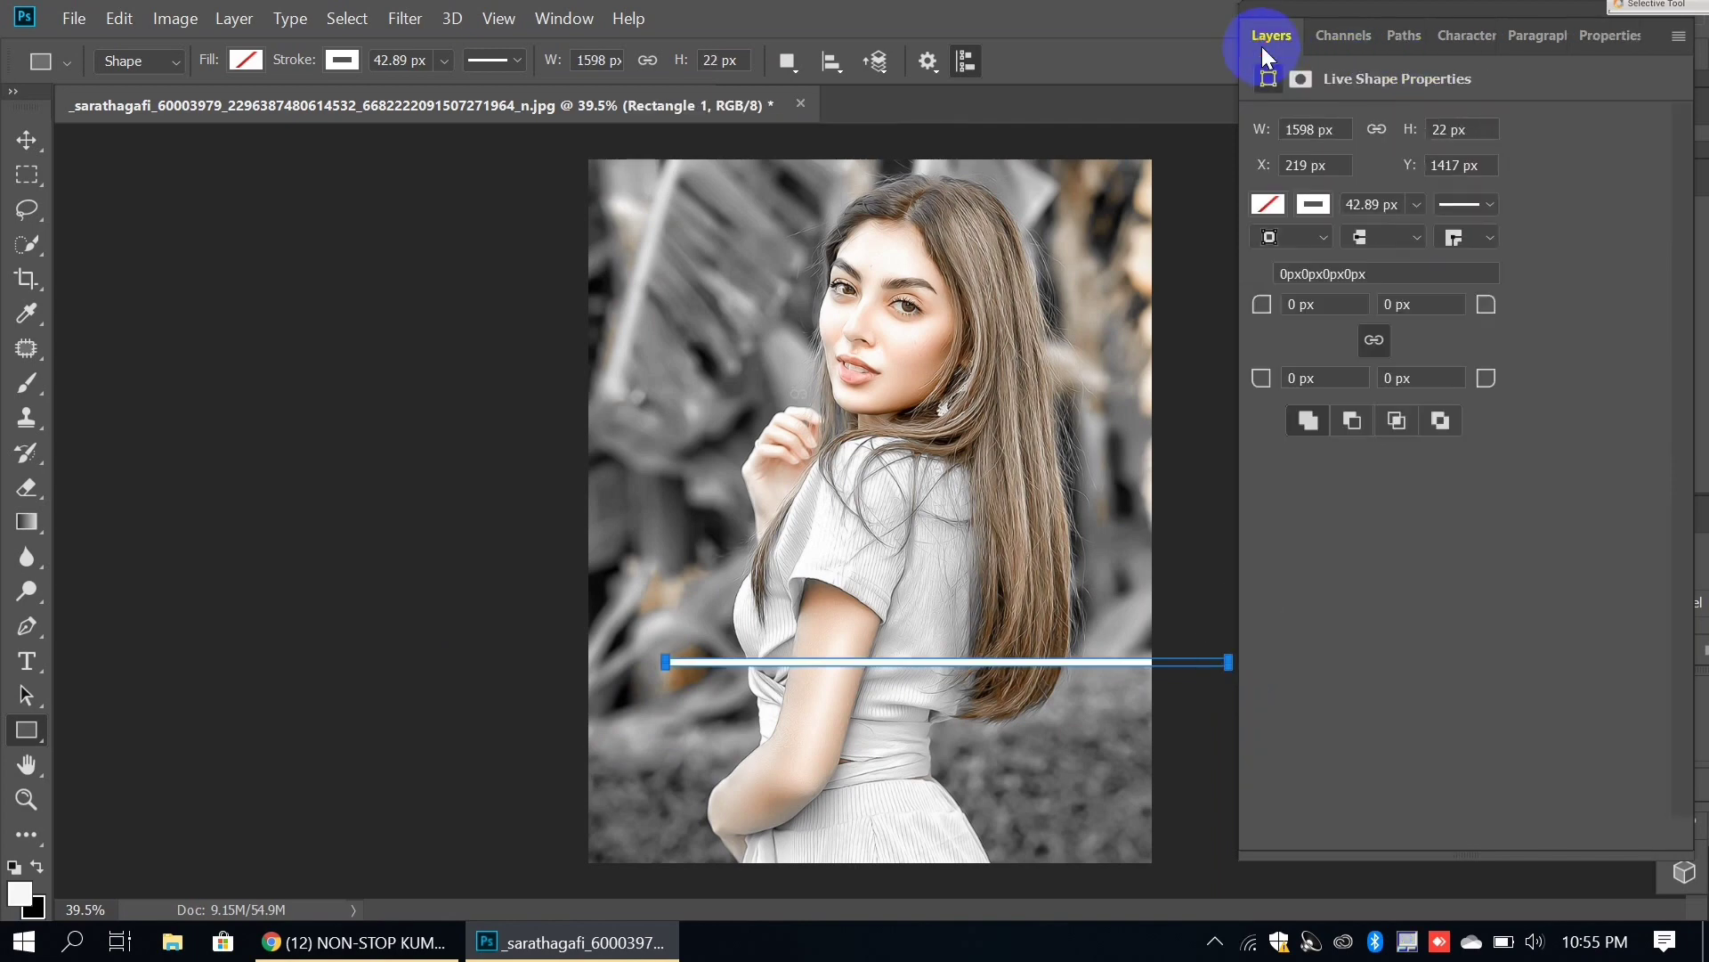
pyautogui.click(1271, 115)
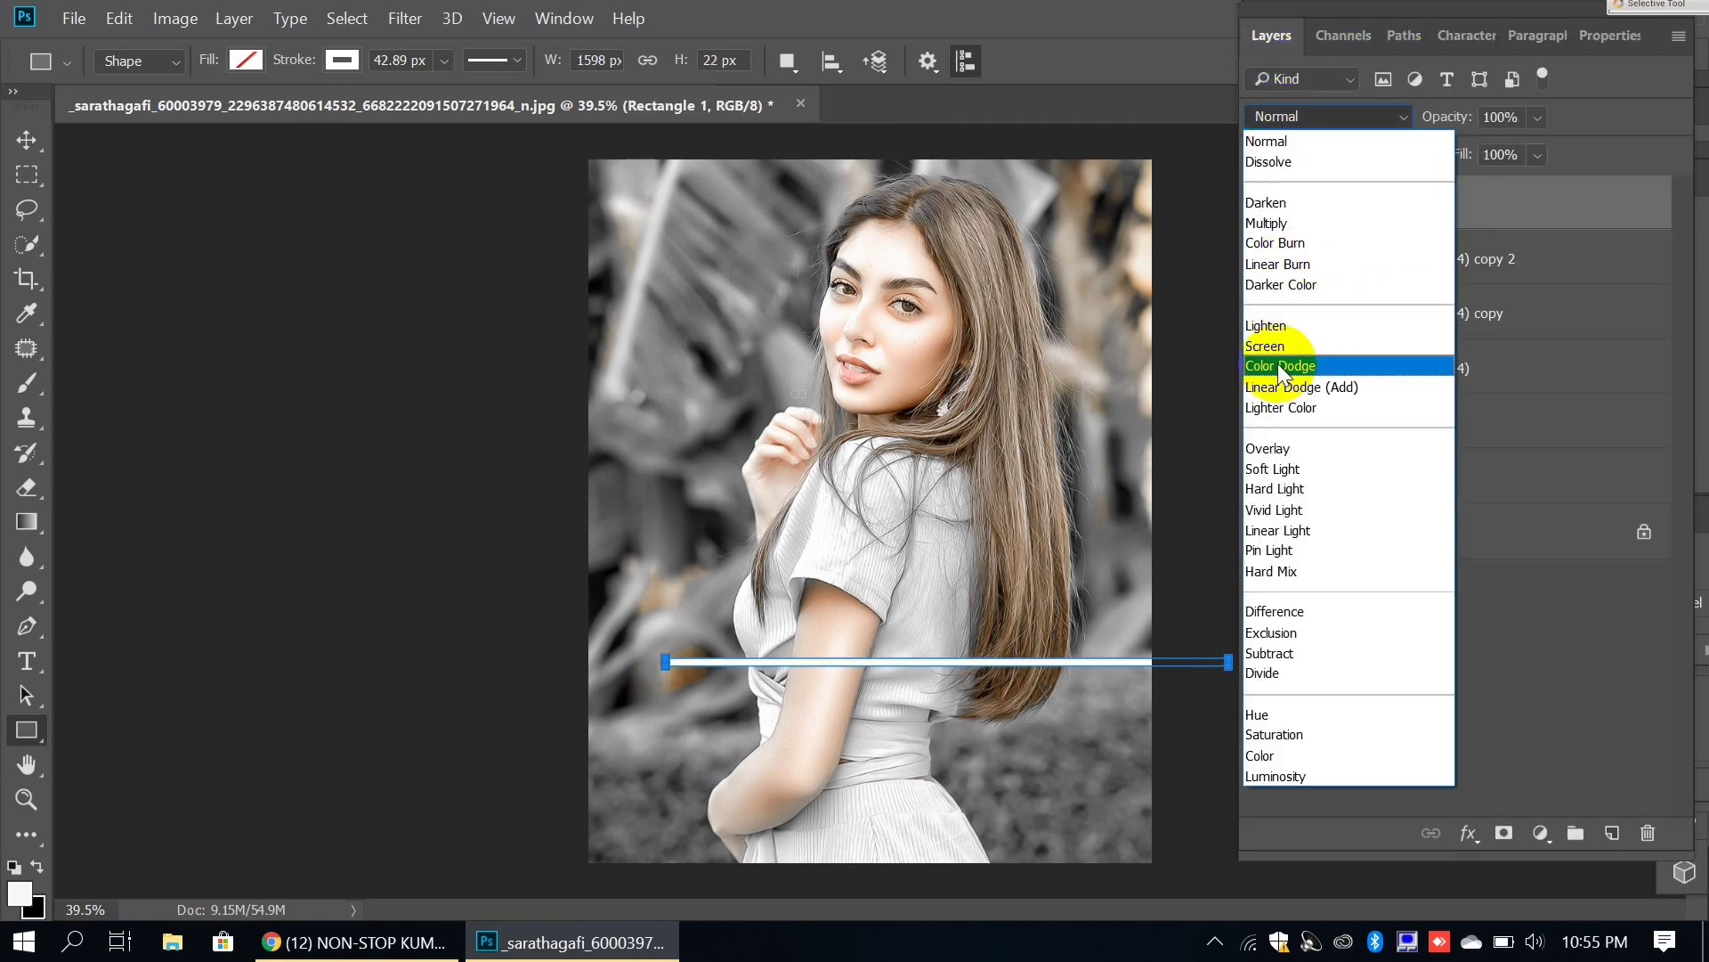
pyautogui.click(1276, 454)
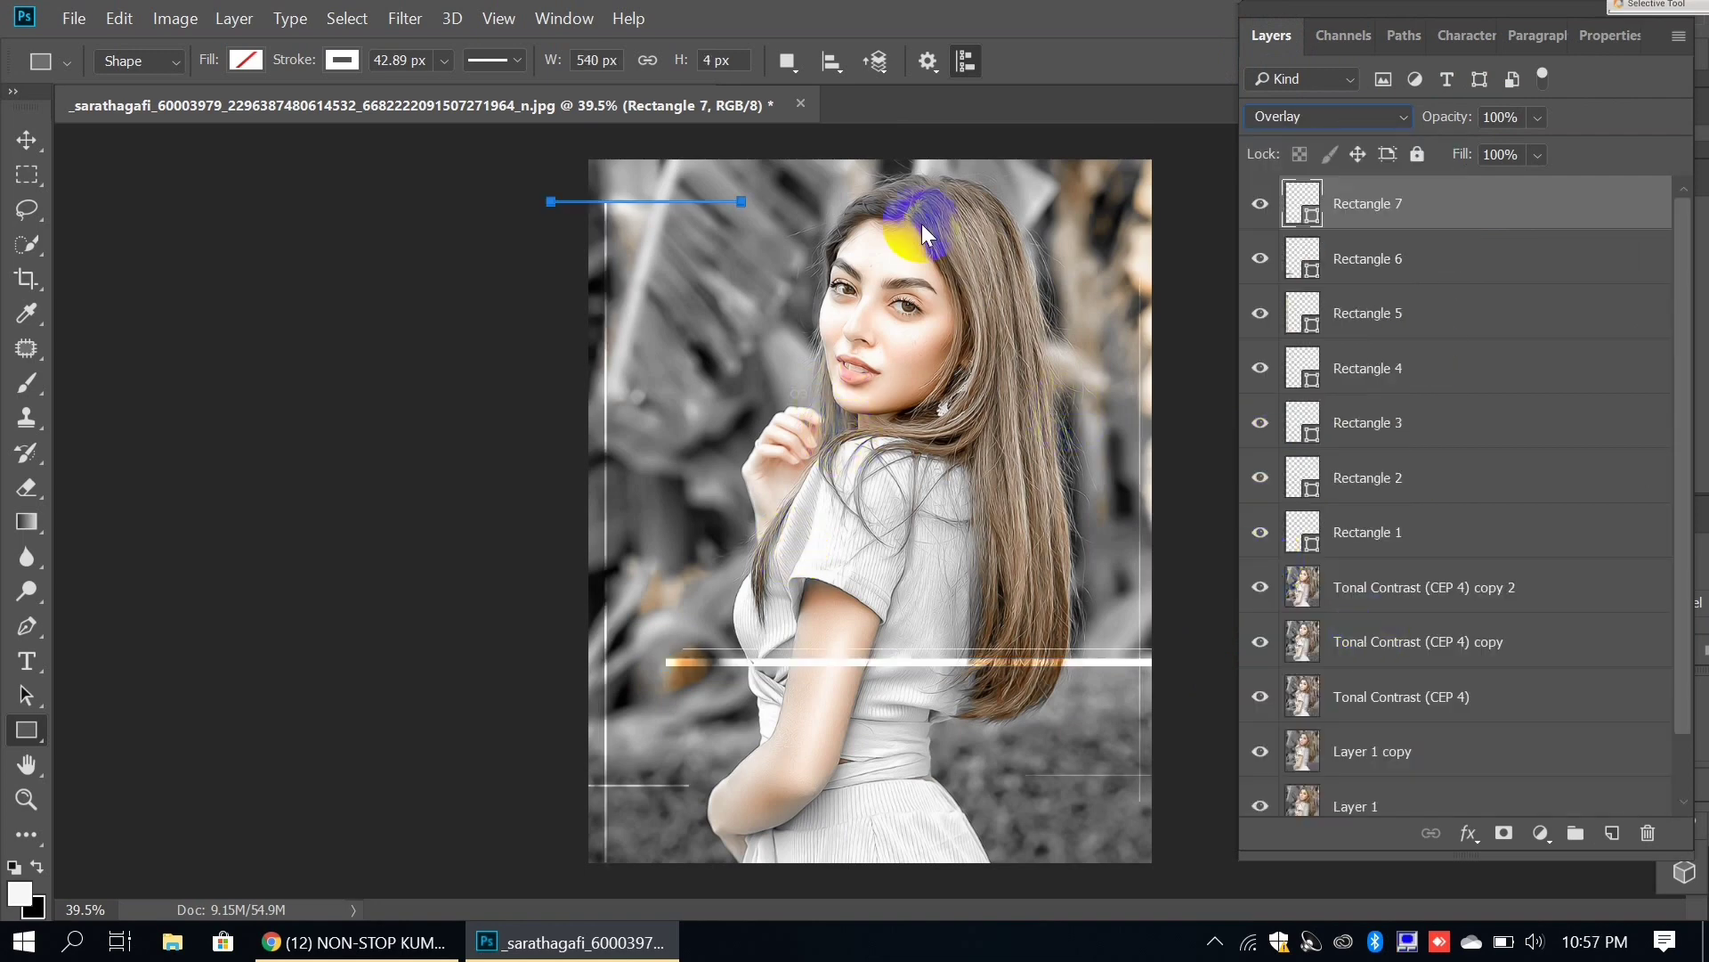
pyautogui.click(69, 19)
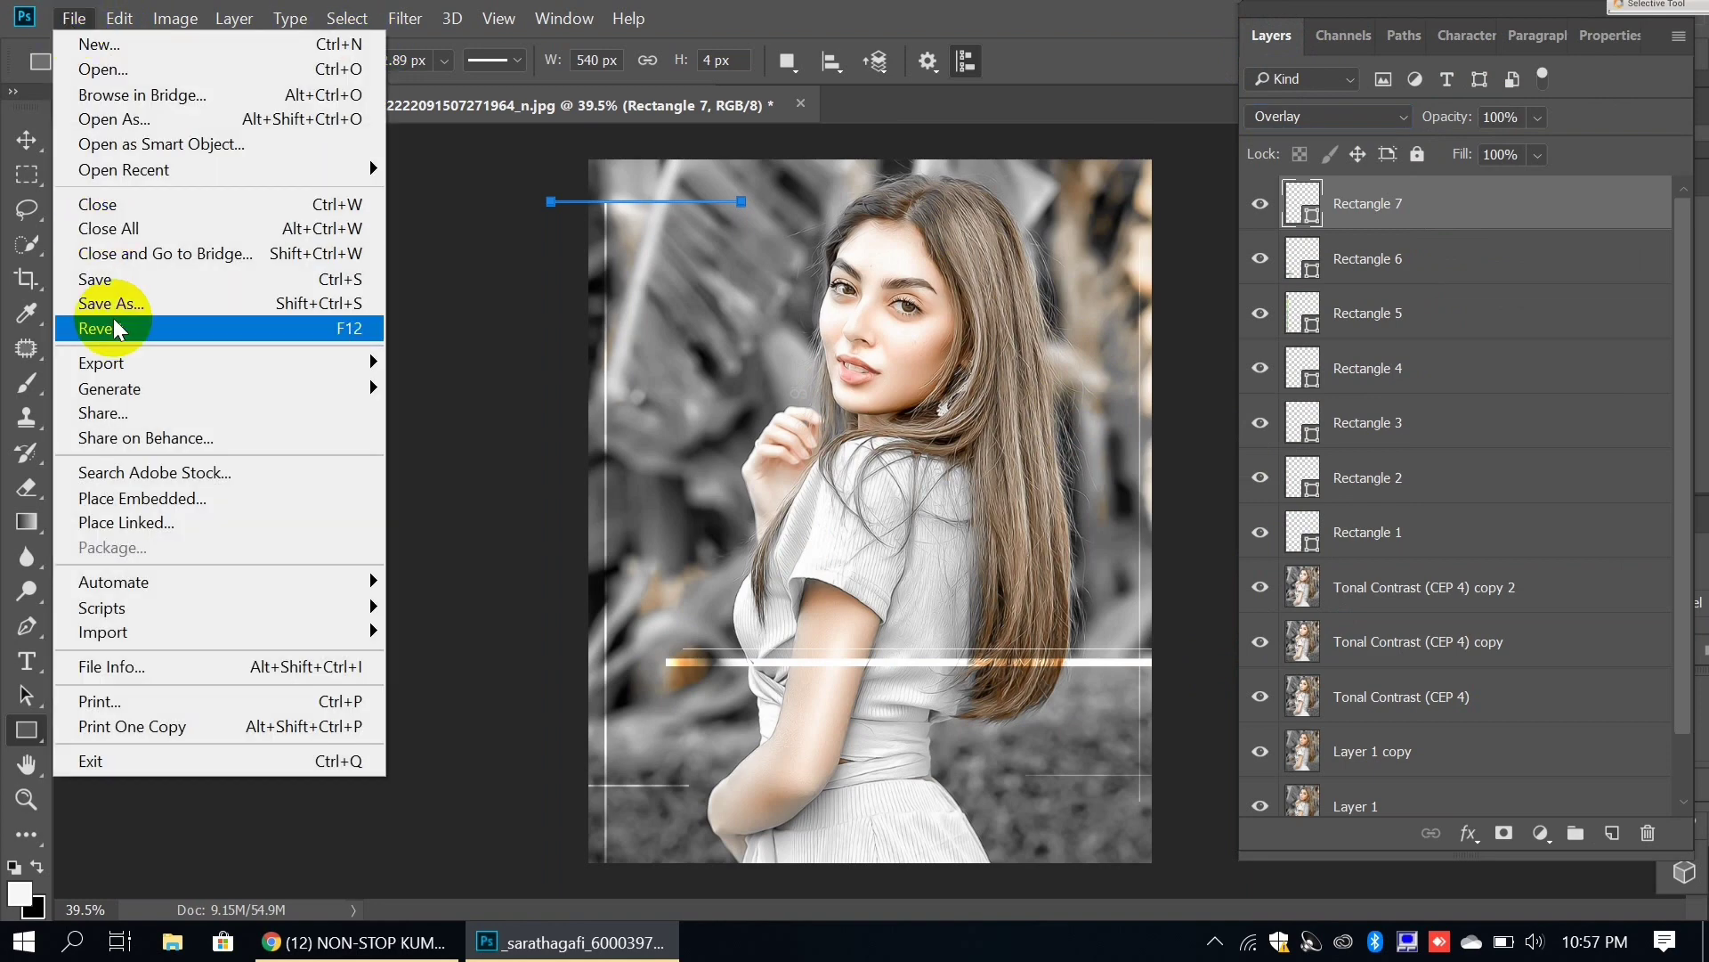
pyautogui.click(144, 495)
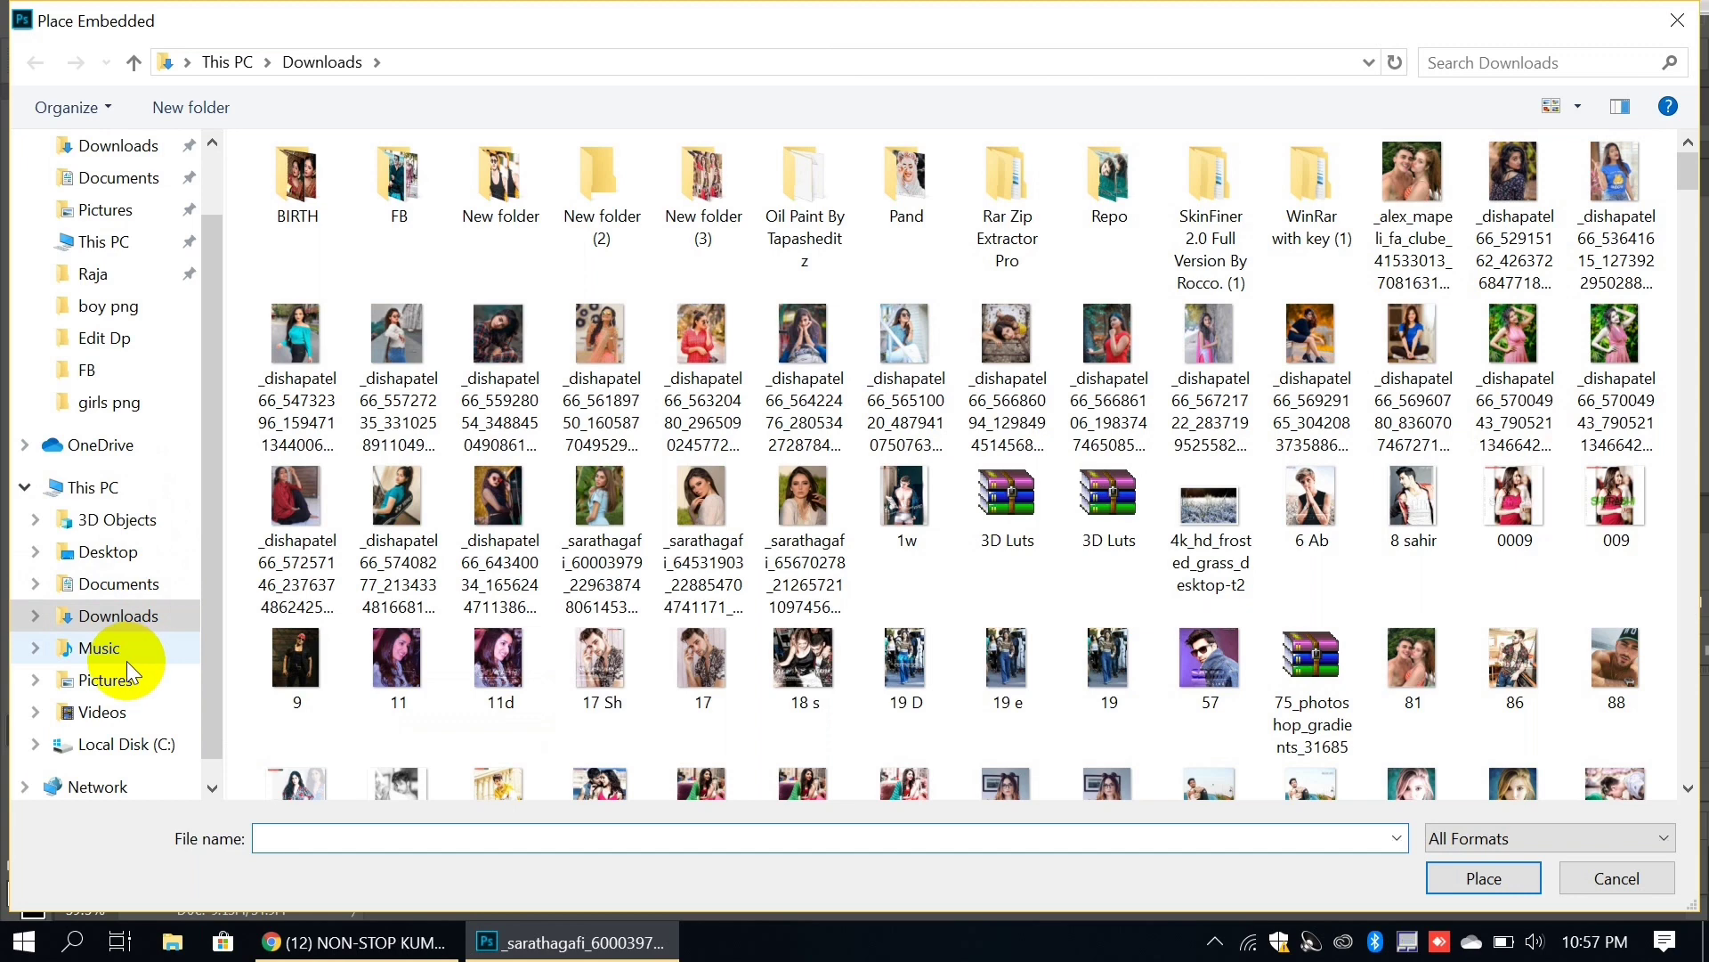
# Step: Place the quote-text PNG from Pictures > girls png into the document
pyautogui.click(107, 679)
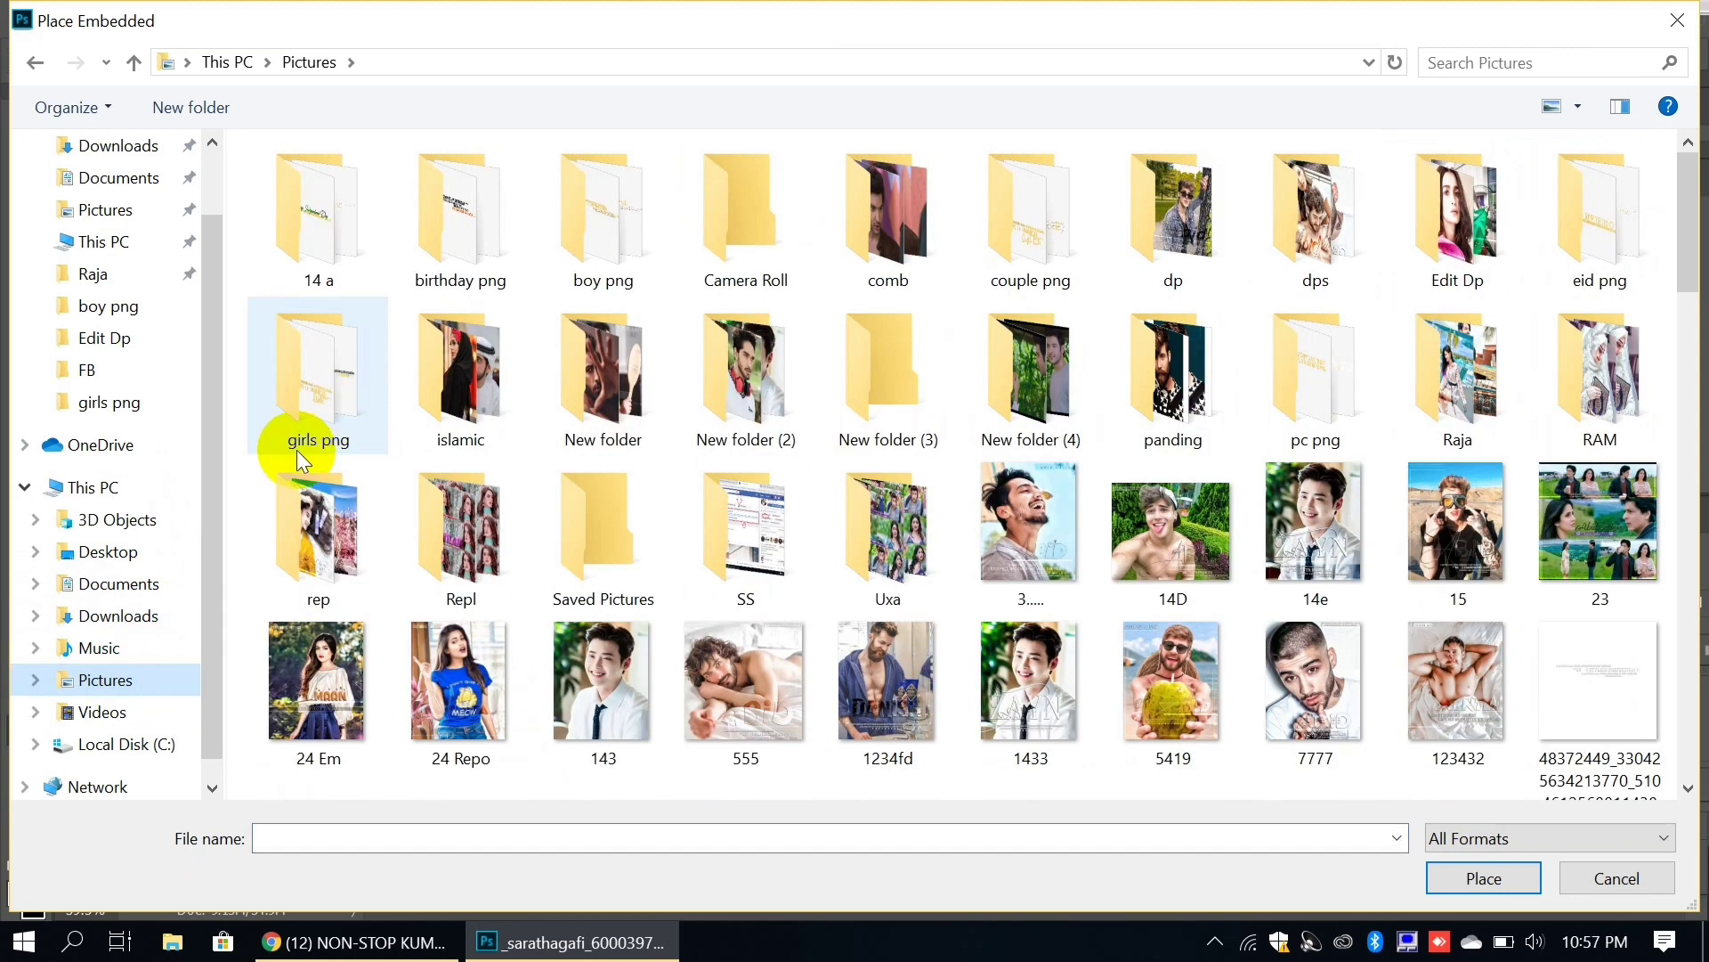
pyautogui.doubleClick(326, 382)
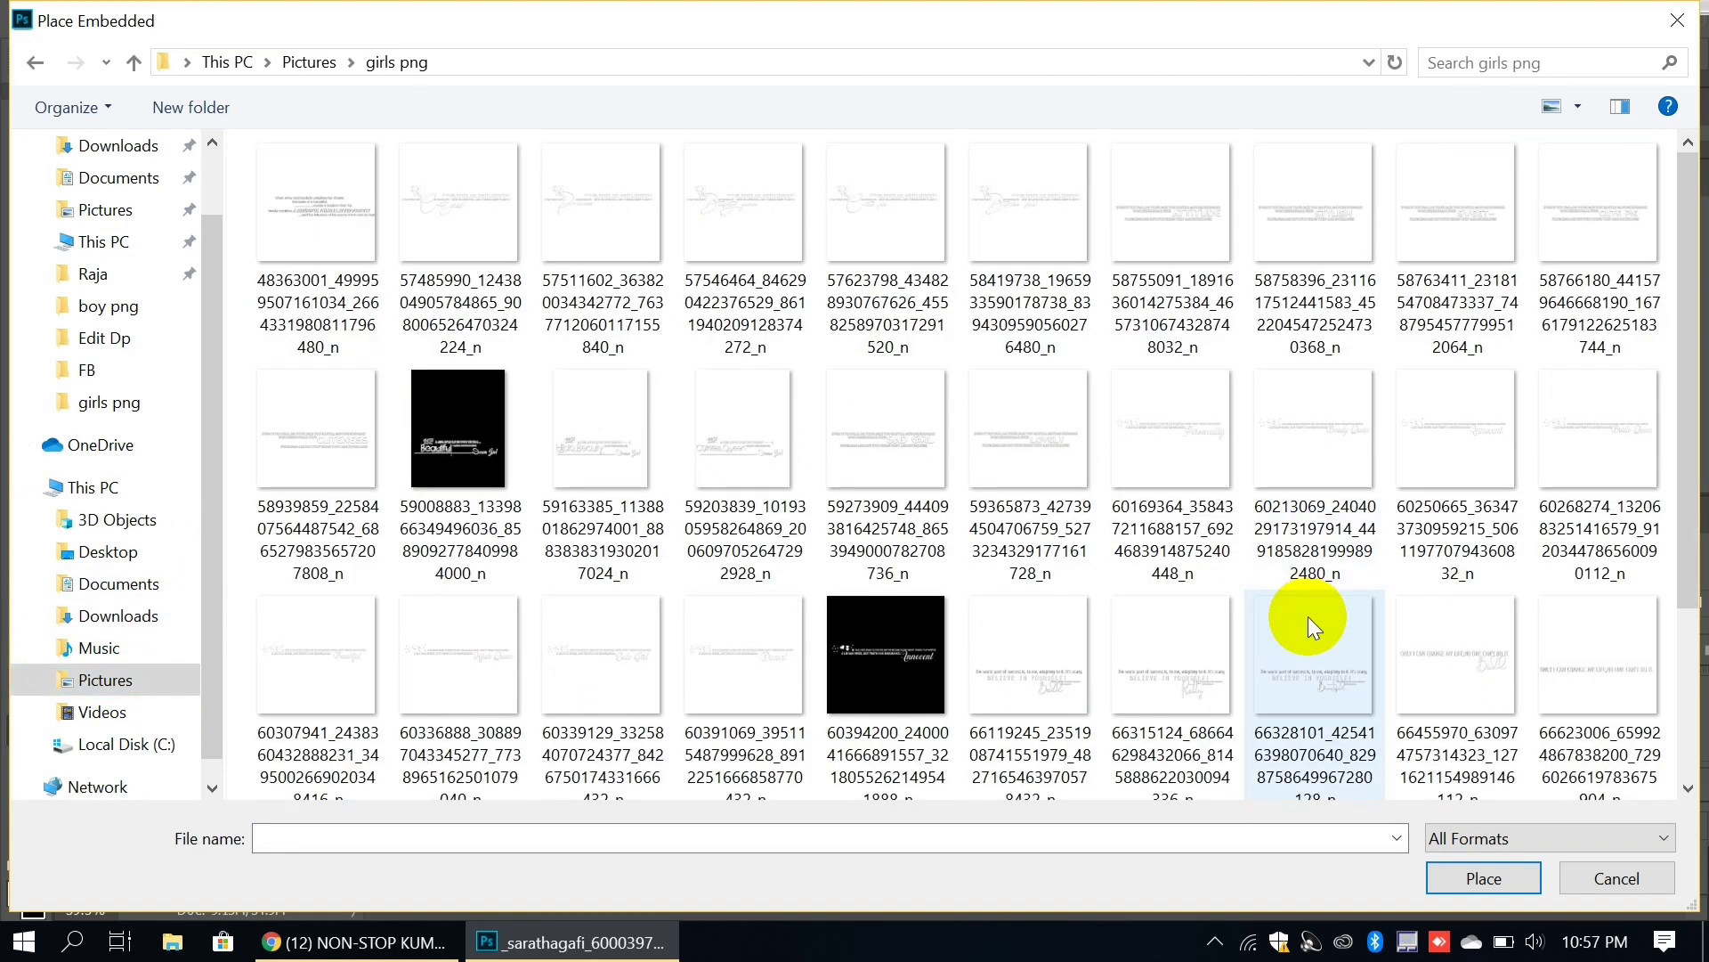
pyautogui.click(1349, 682)
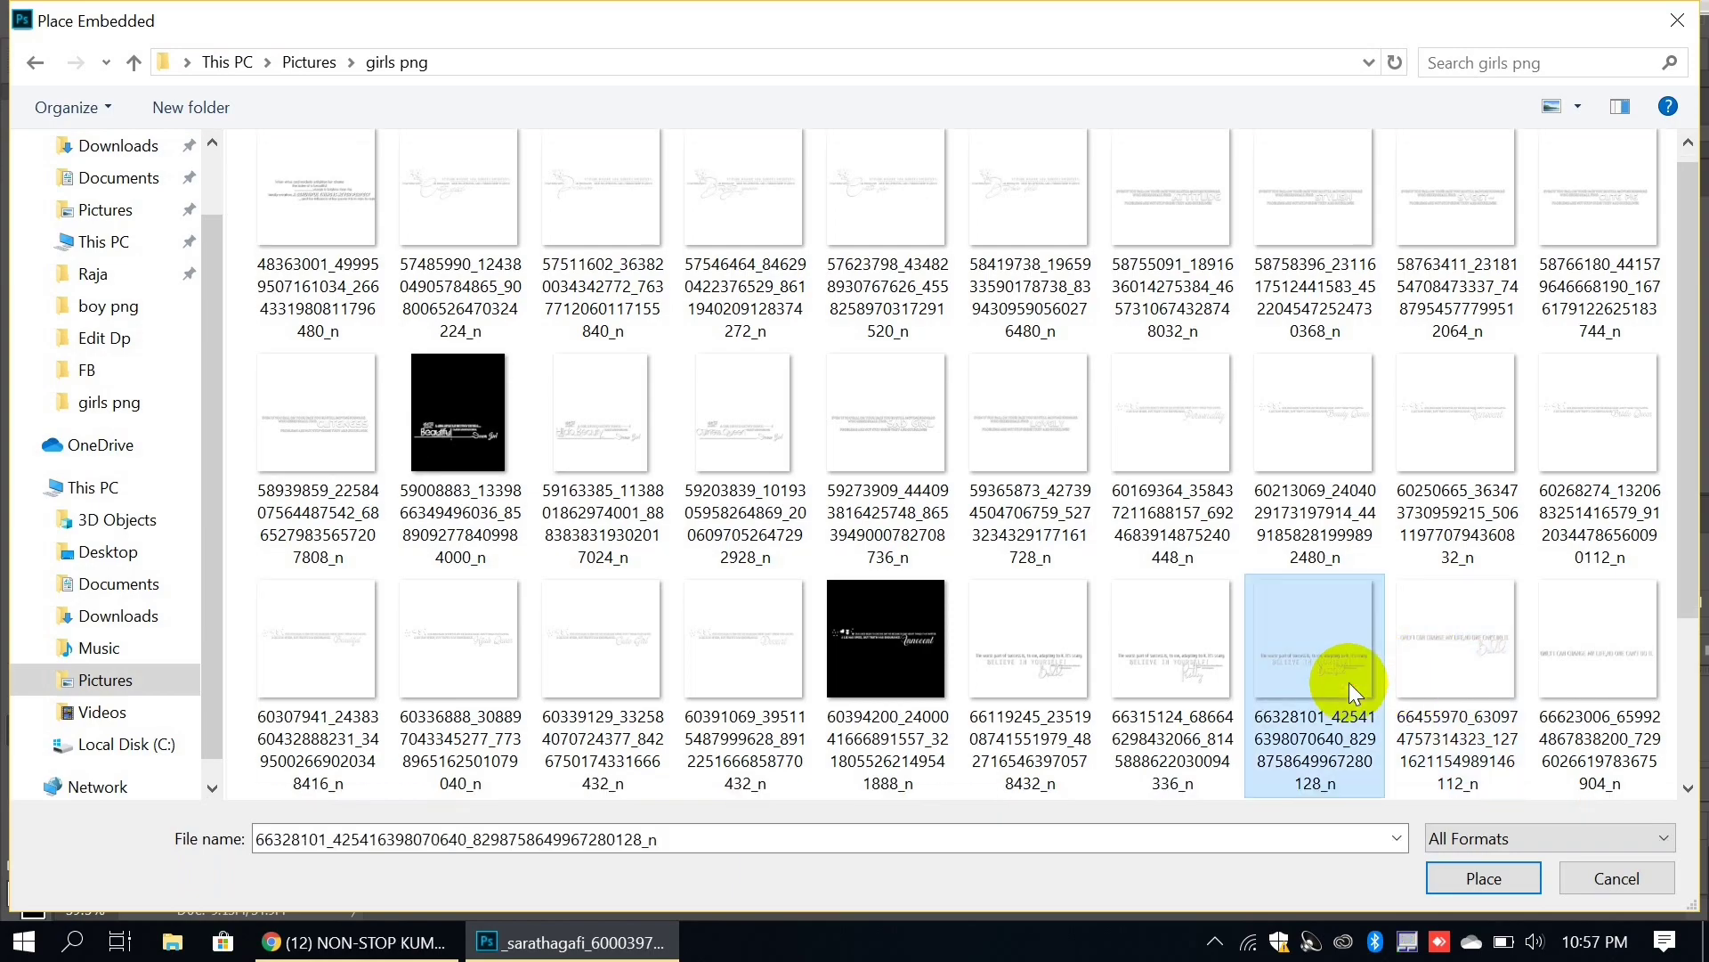
pyautogui.click(1472, 878)
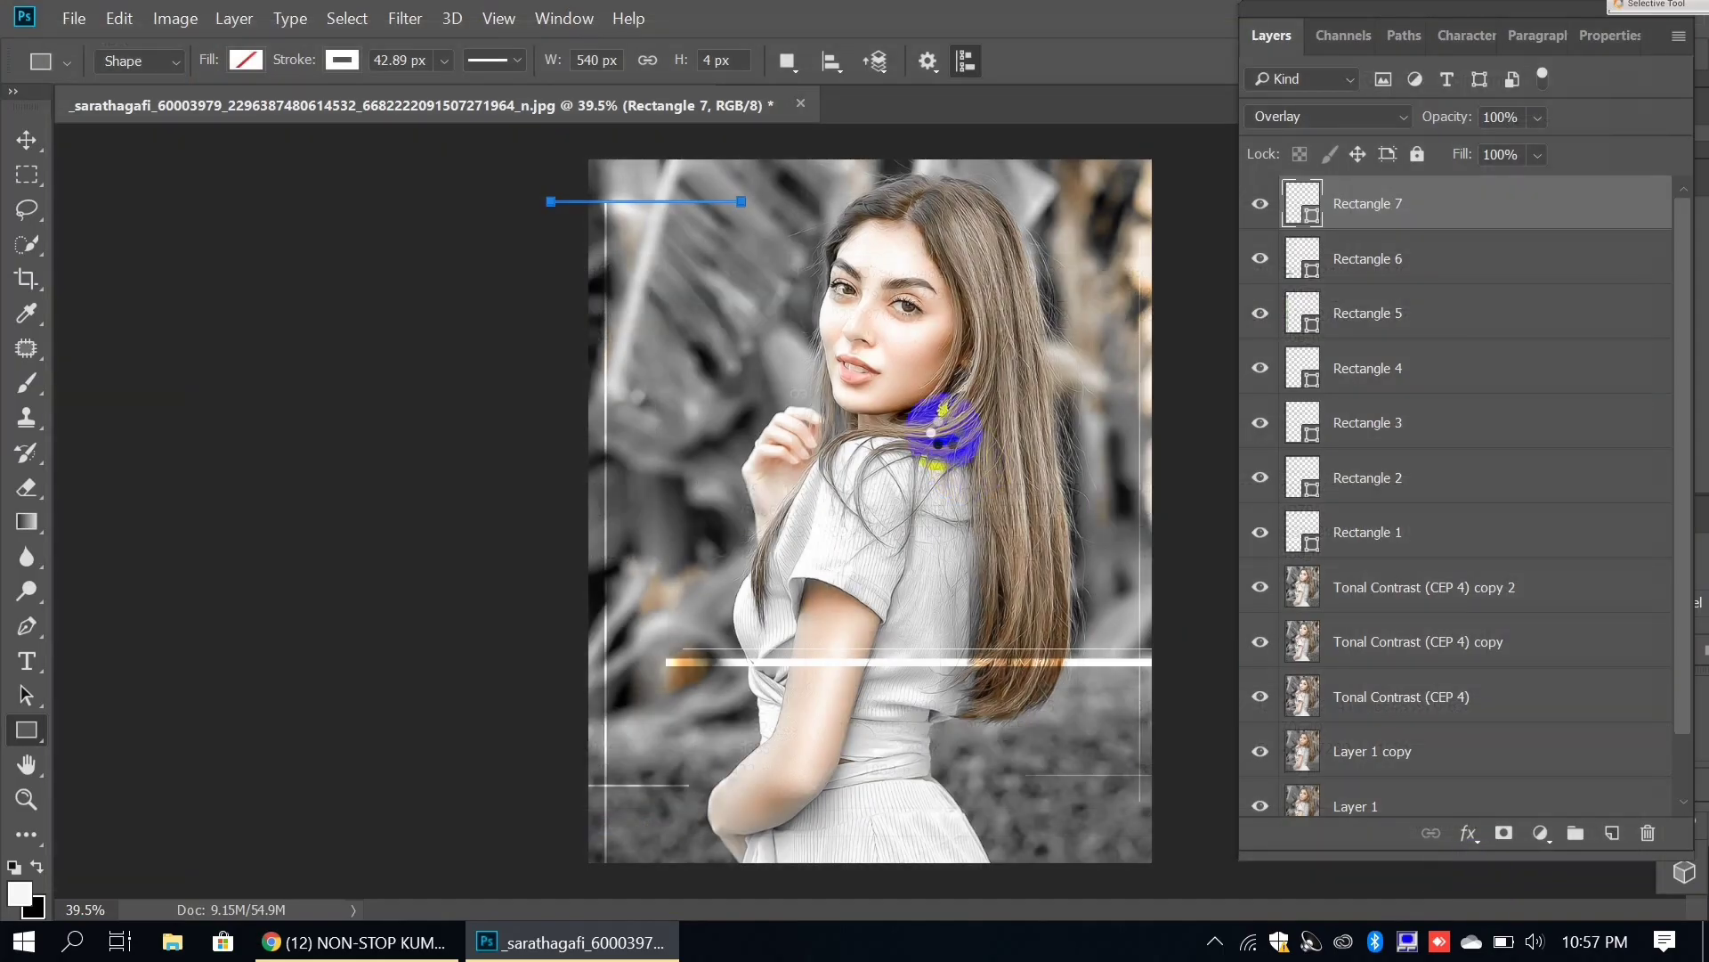
# Step: Enlarge and move the quote text onto the lower portrait, set it to Overlay, and duplicate it
pyautogui.moveTo(863, 399); pyautogui.dragTo(719, 259)
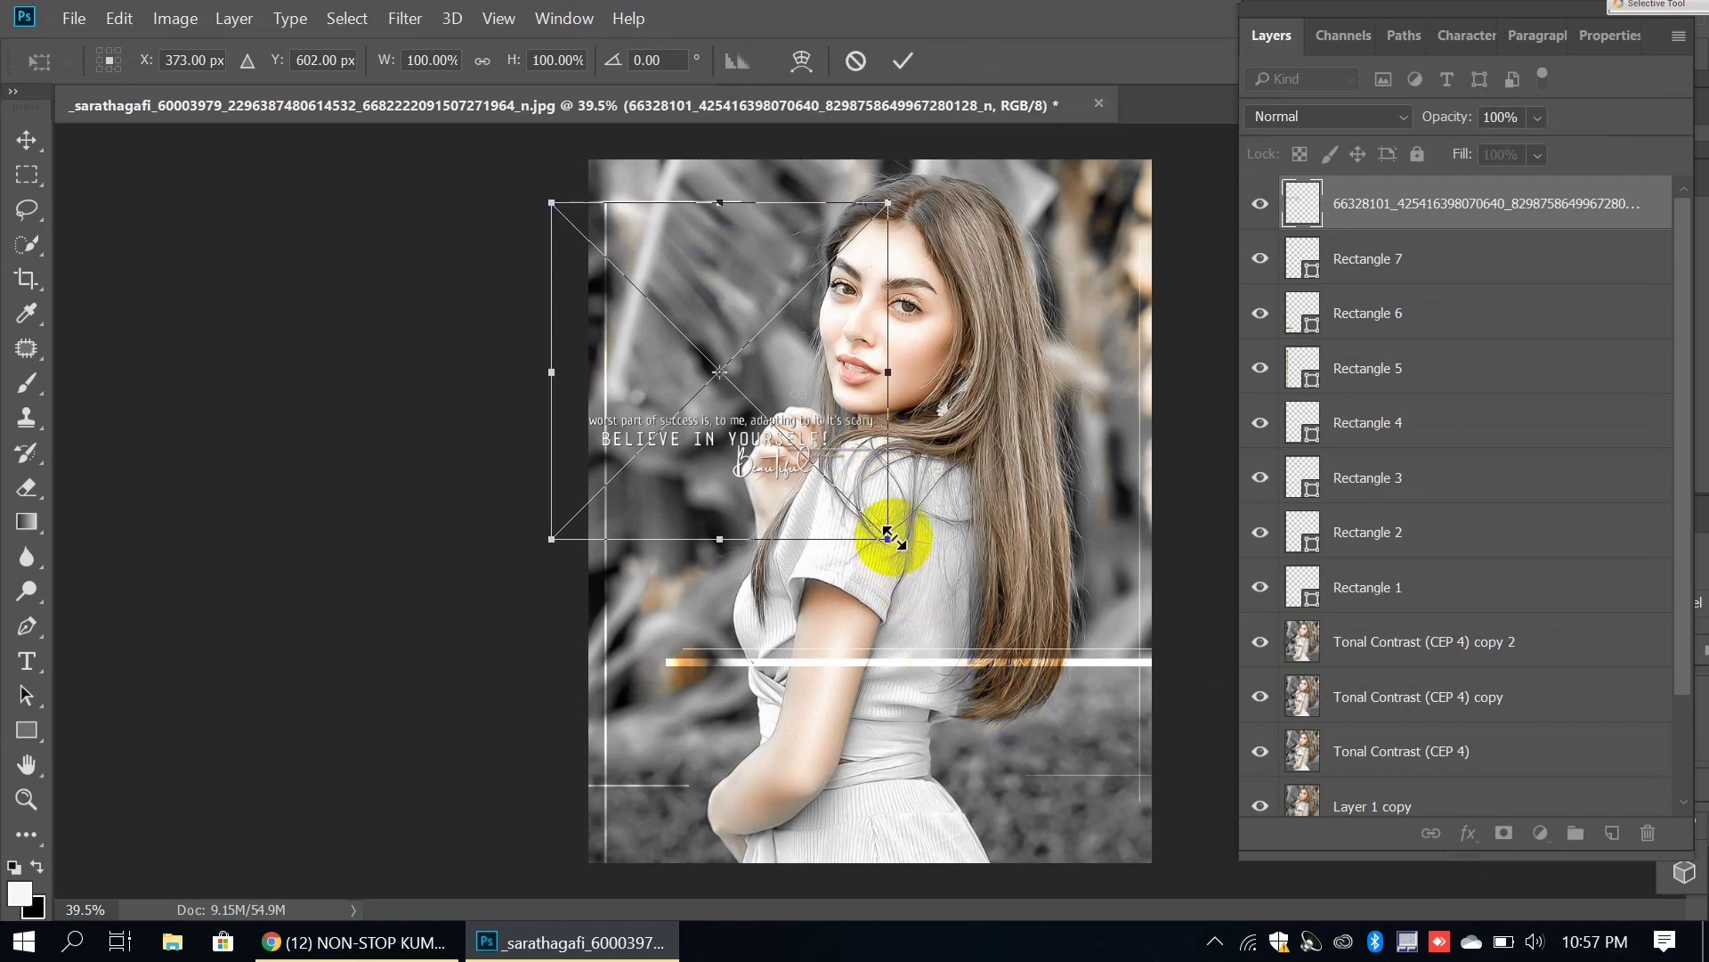
pyautogui.moveTo(890, 544); pyautogui.dragTo(1038, 603)
pyautogui.moveTo(820, 345); pyautogui.dragTo(924, 564)
pyautogui.click(1297, 116)
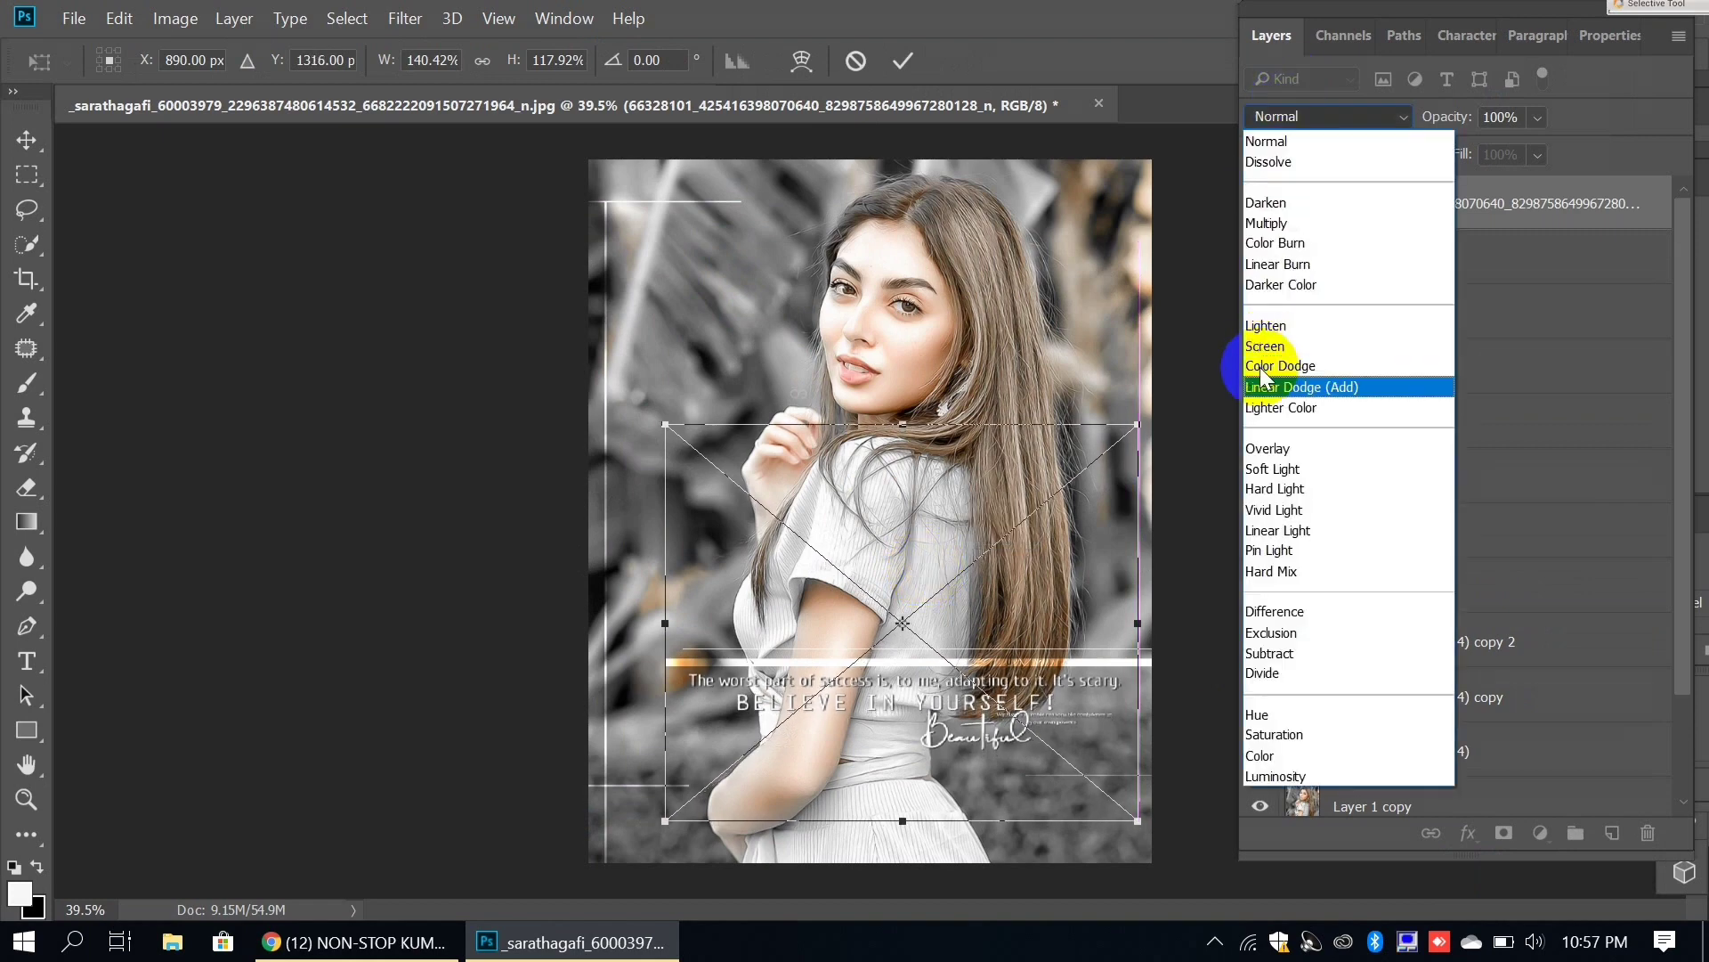
pyautogui.click(1261, 448)
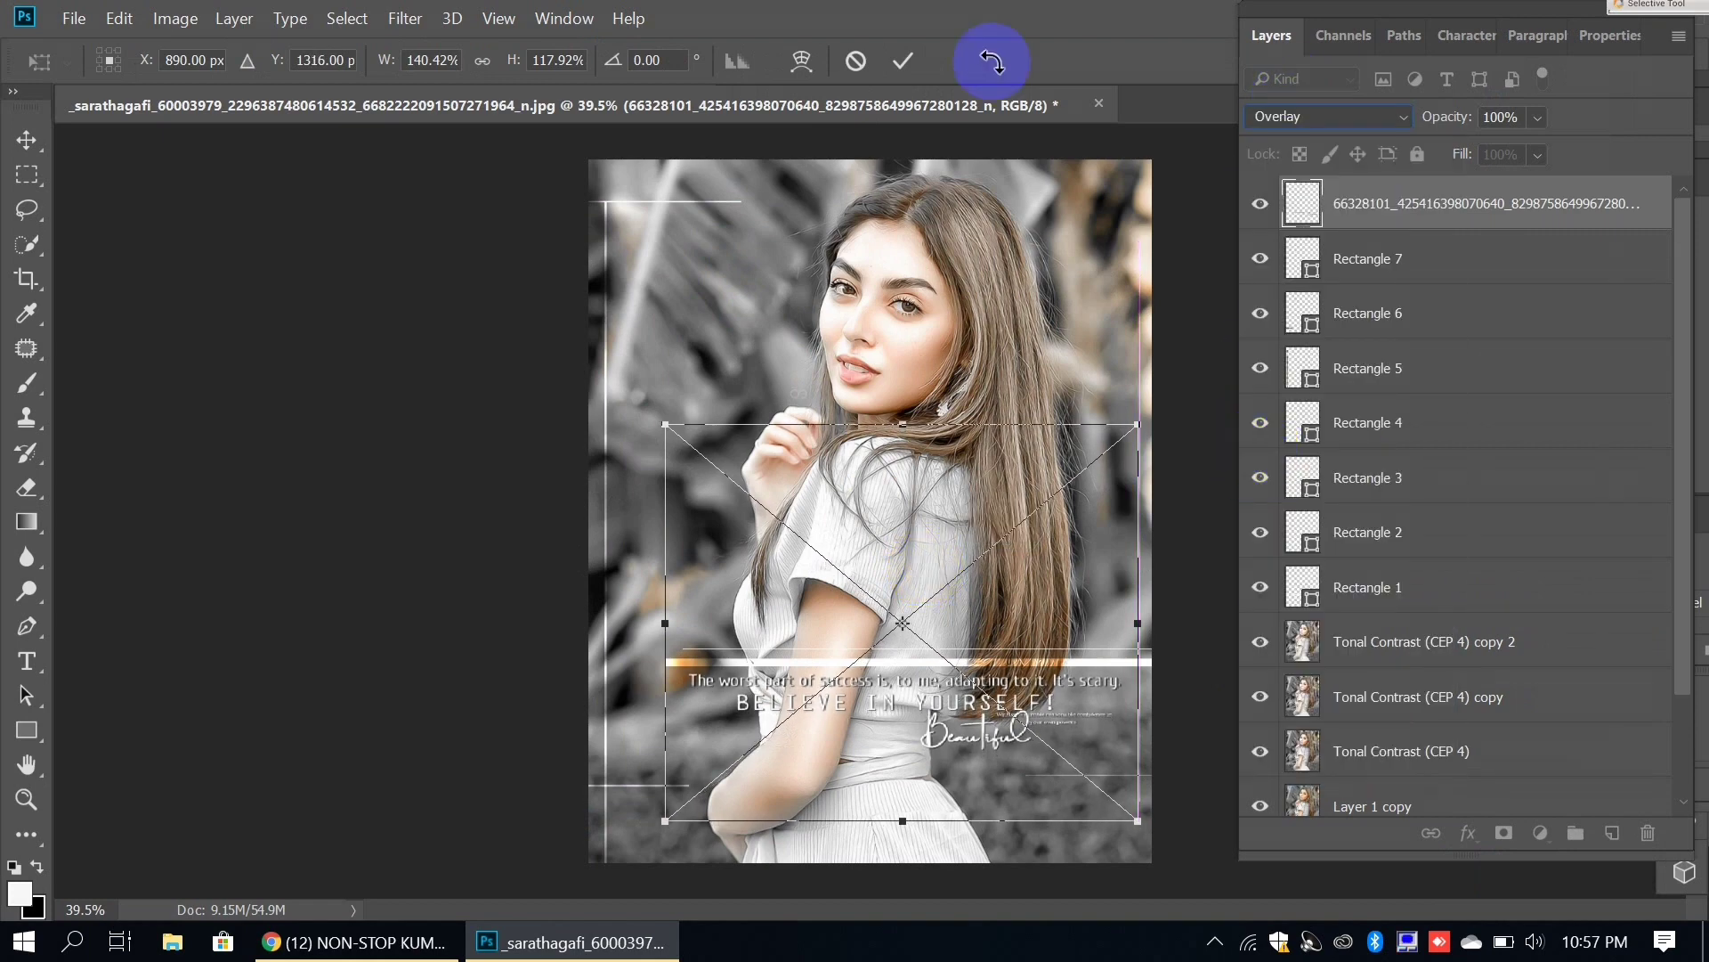
pyautogui.click(900, 62)
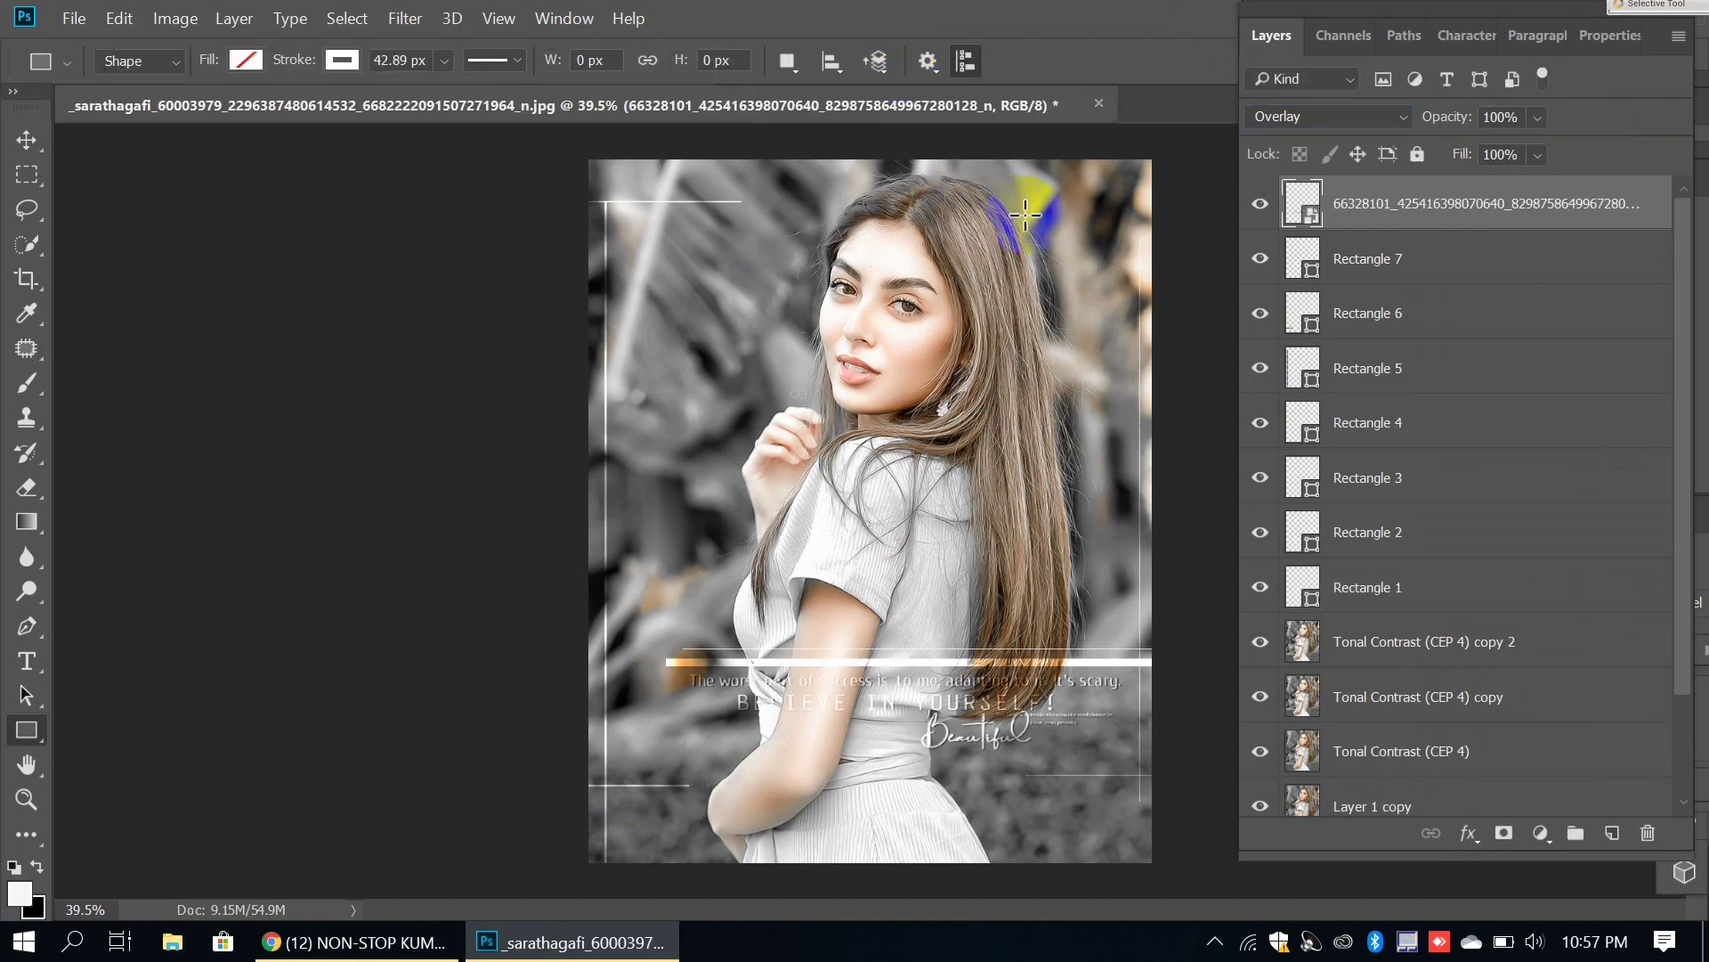
pyautogui.hotkey('ctrl', 'j')
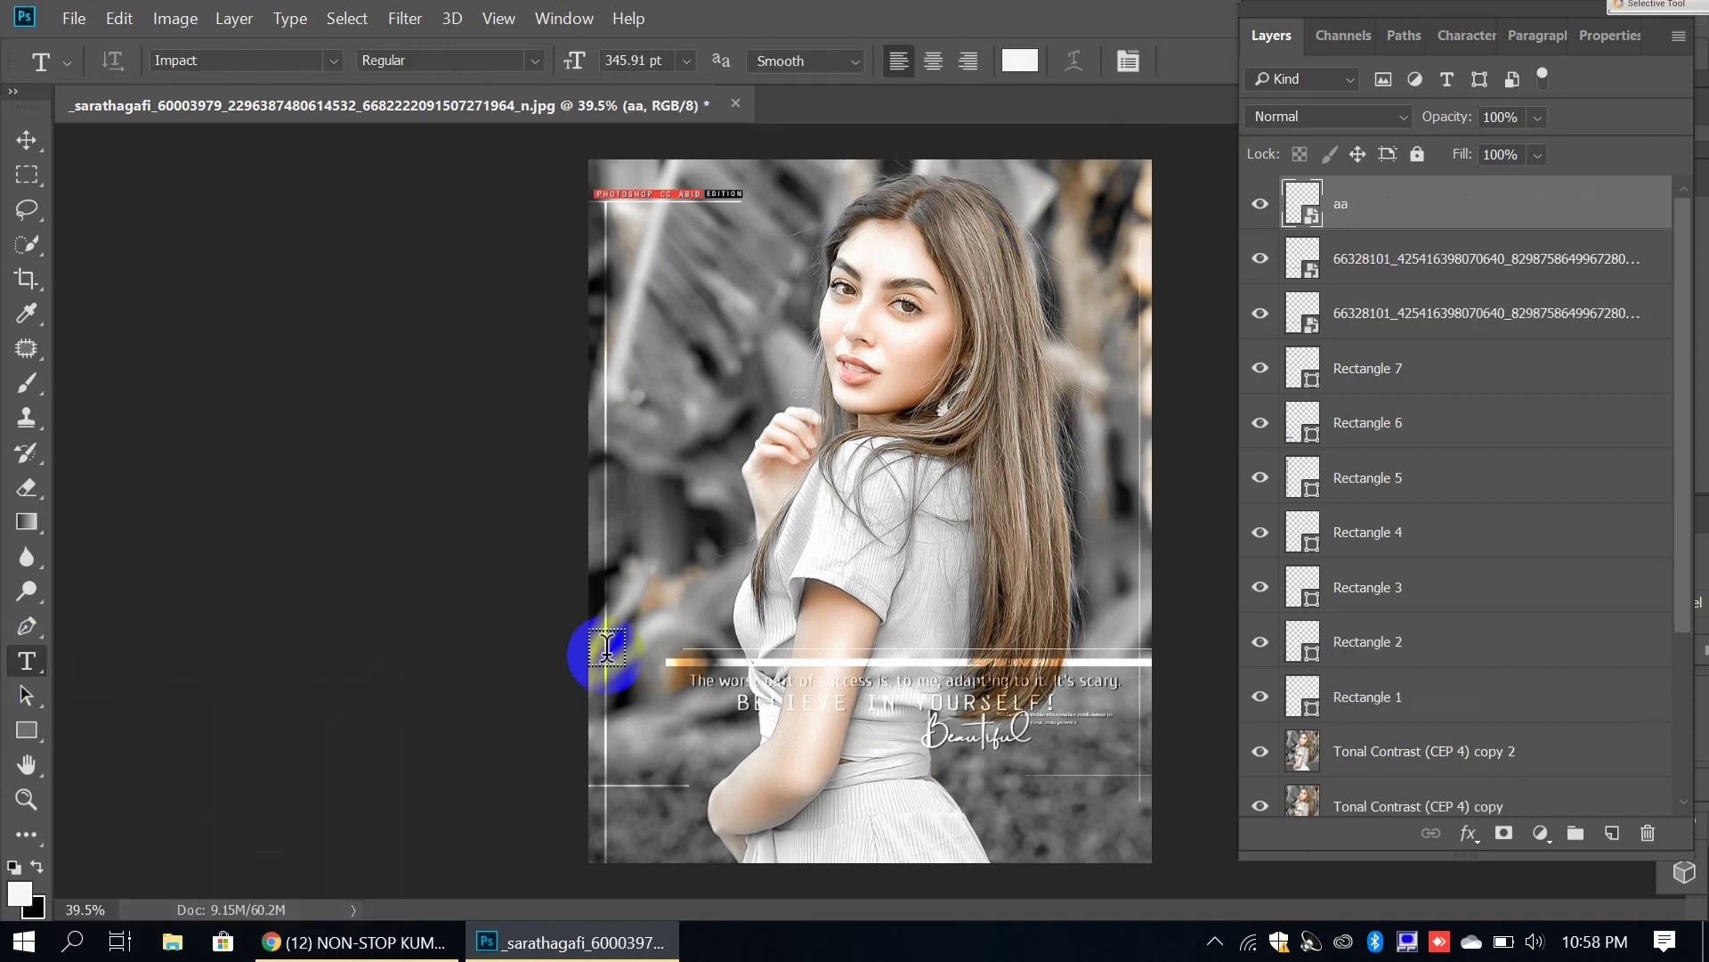
# Step: Type 'EMAAN' as a new text layer and move it up above the white line
pyautogui.click(697, 548)
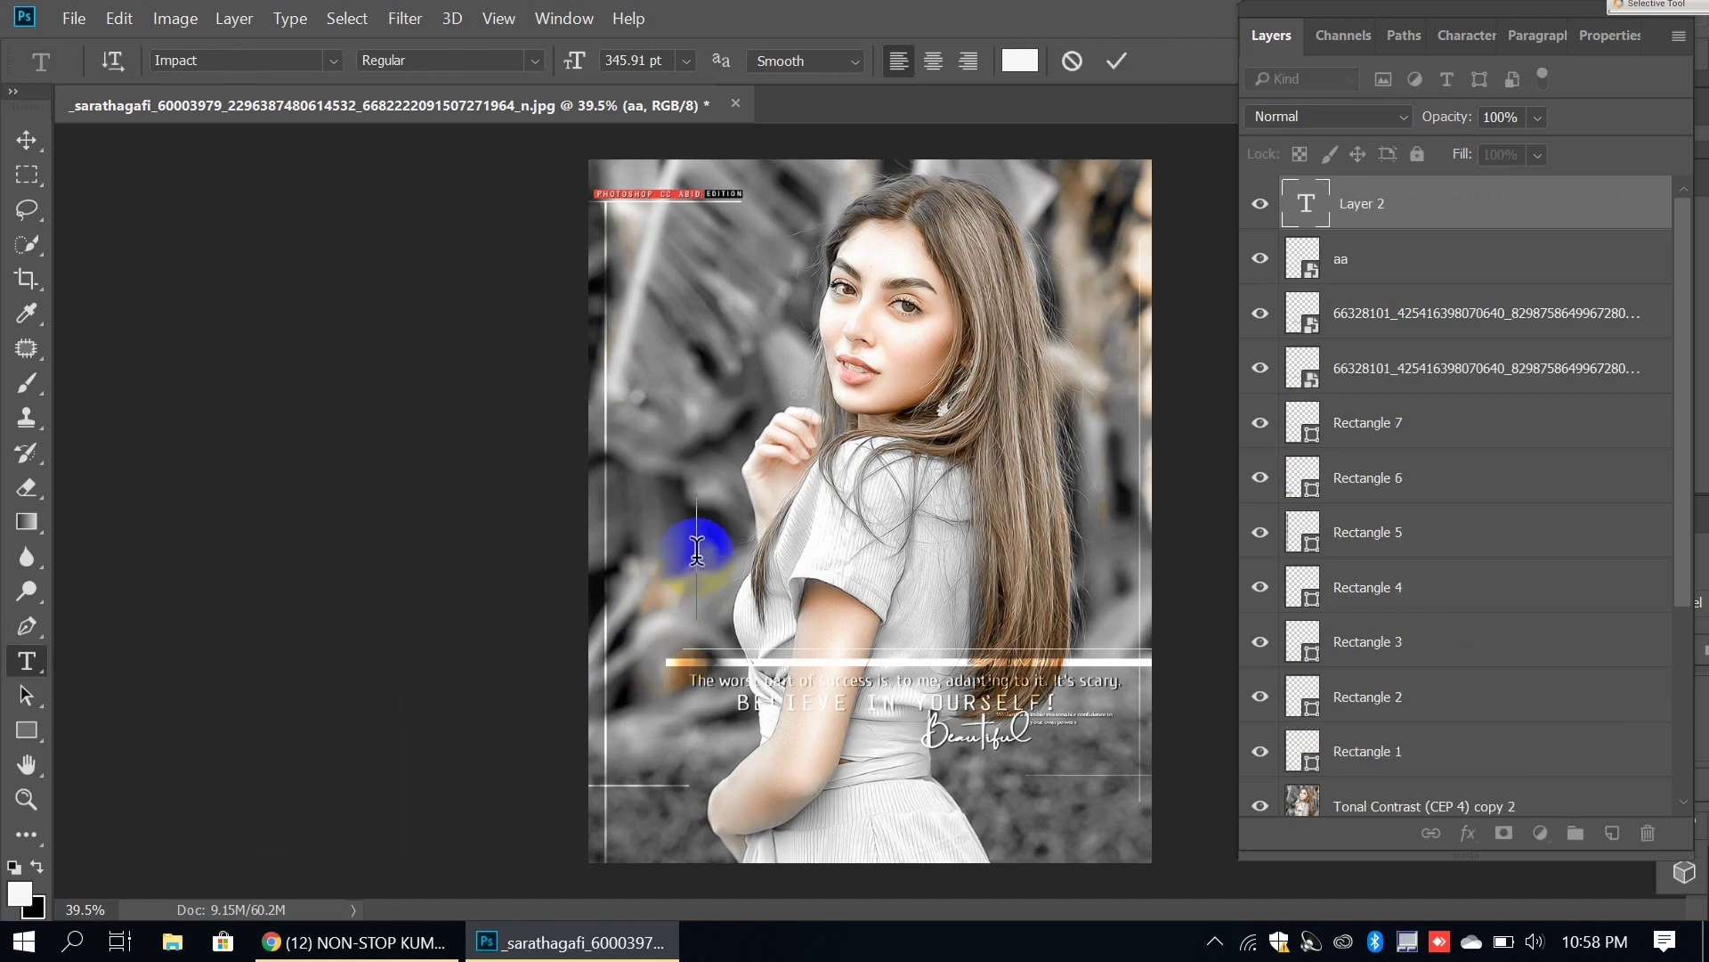
pyautogui.write('EMAA')
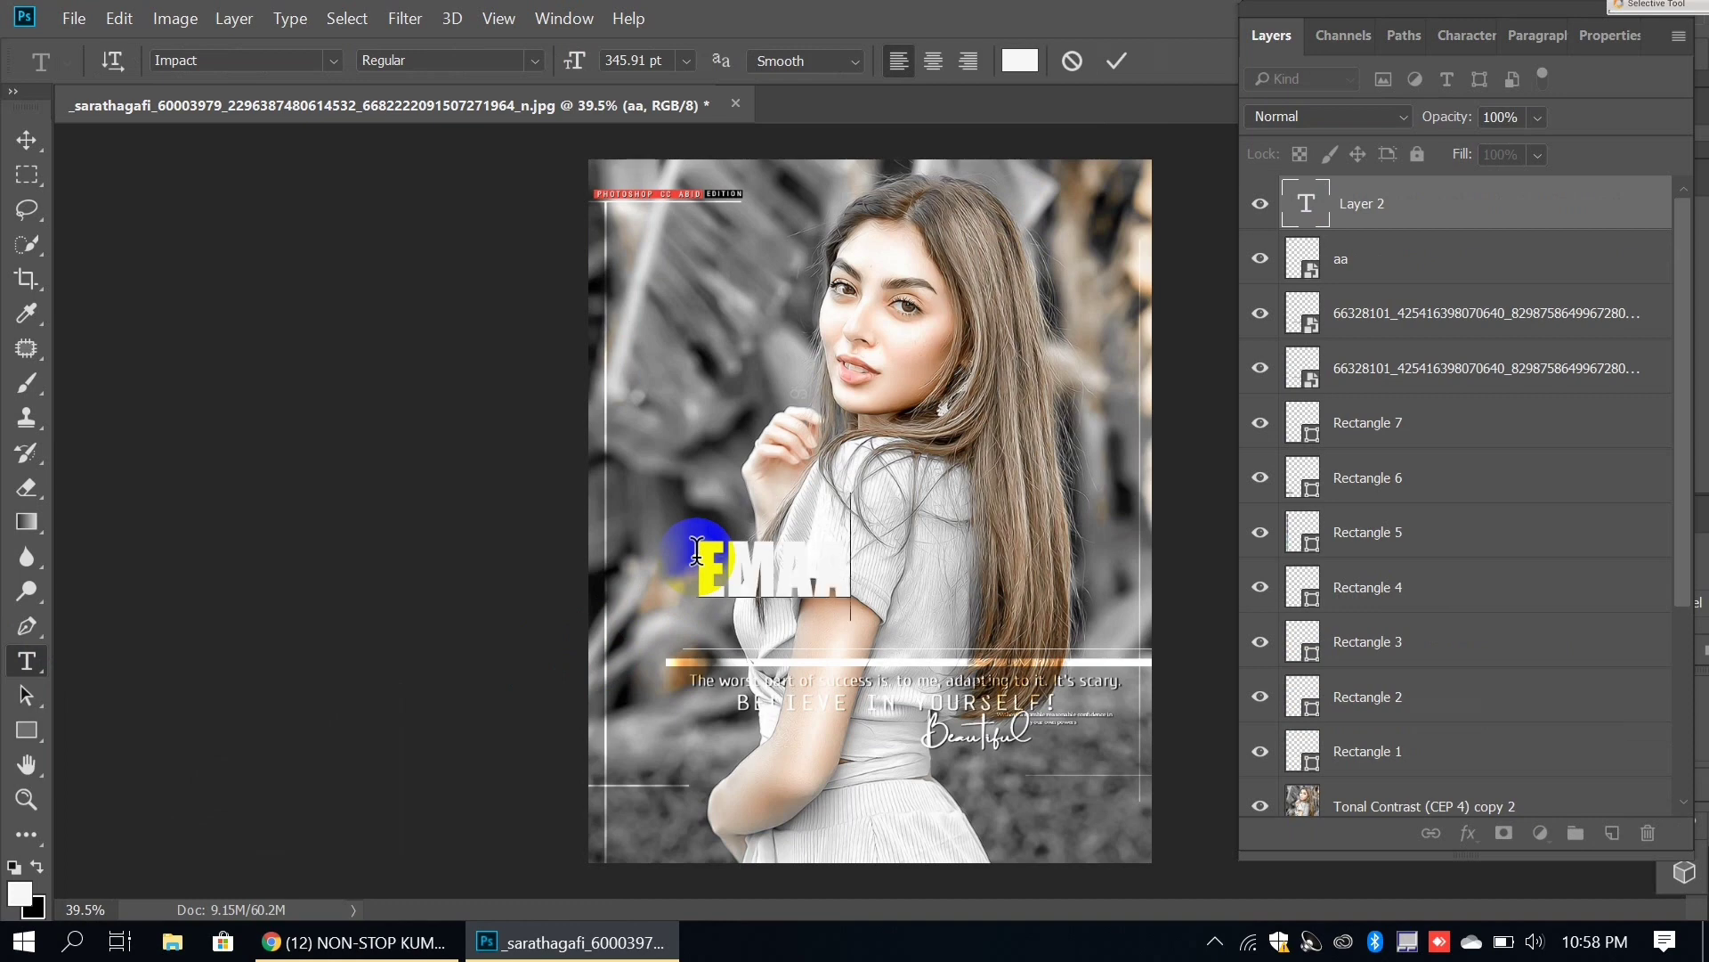
pyautogui.write('N')
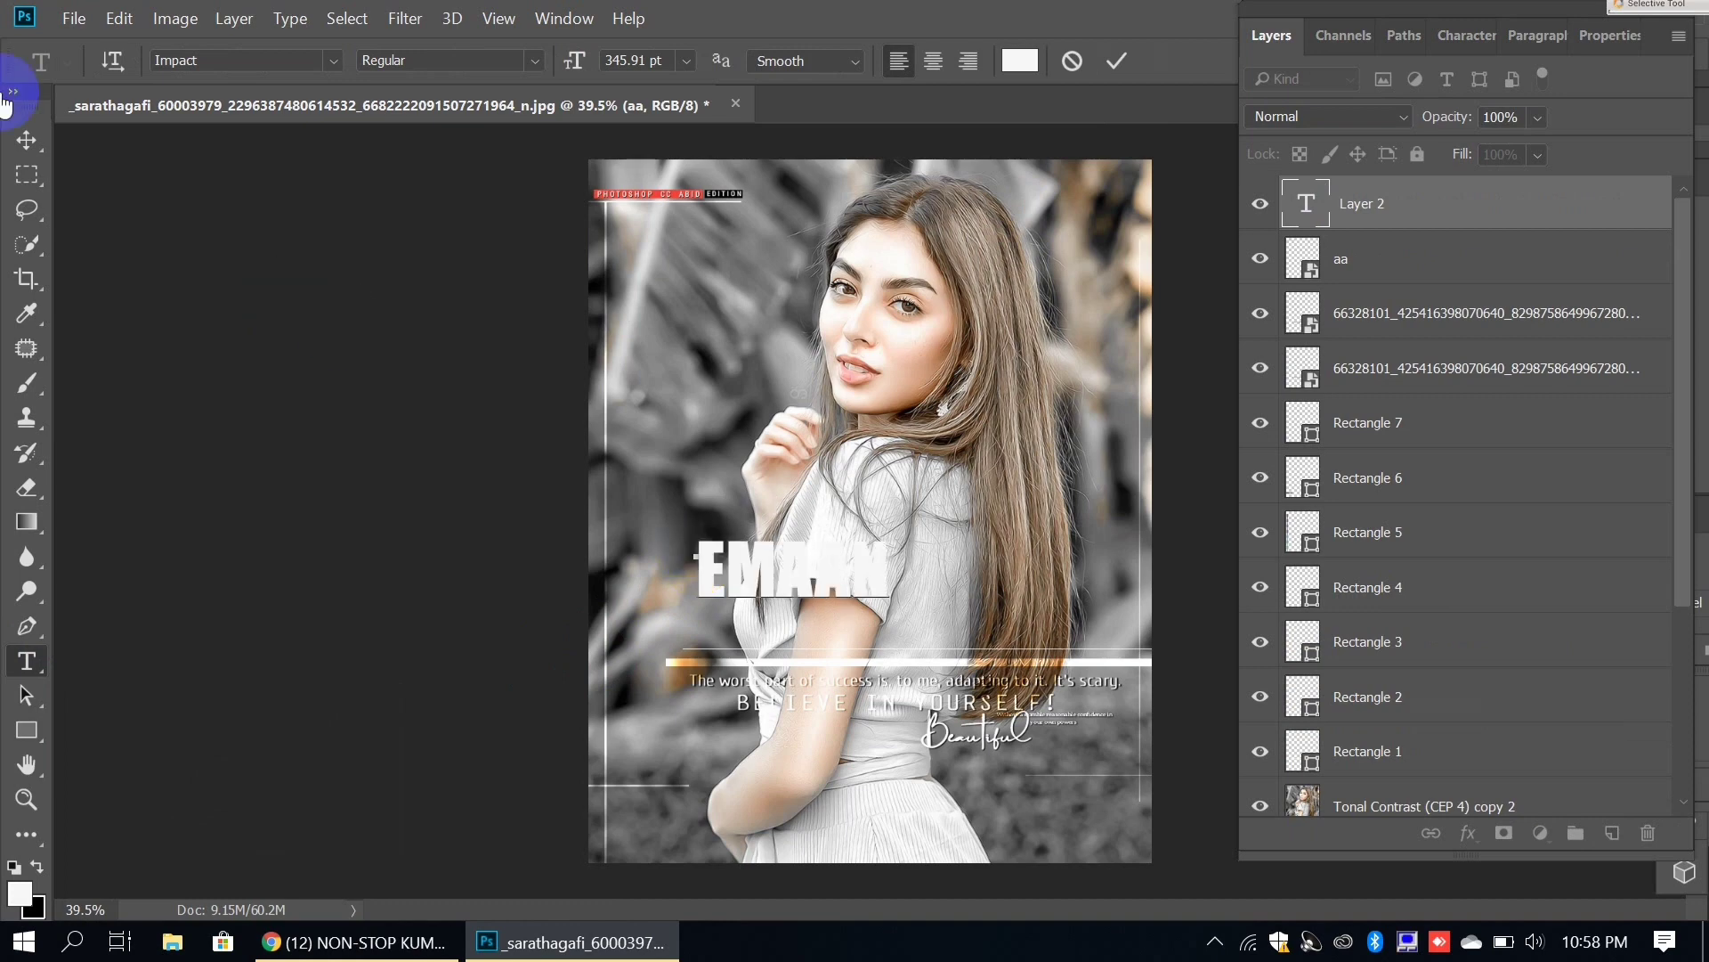
pyautogui.click(27, 140)
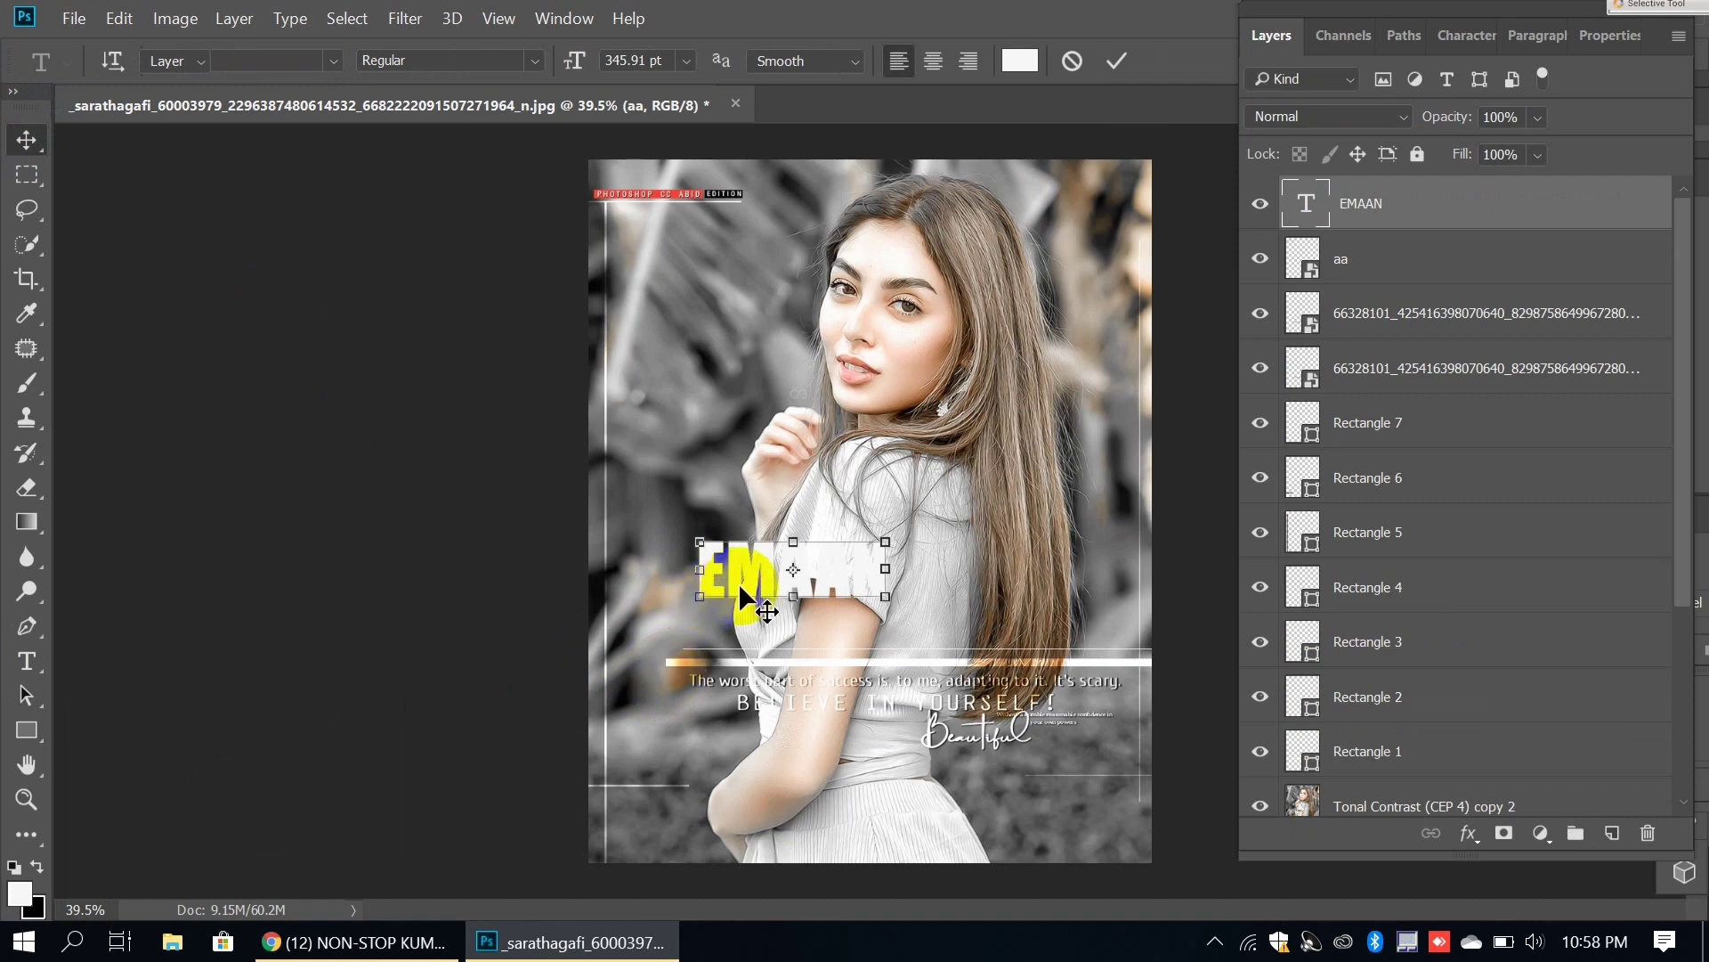
pyautogui.moveTo(763, 599); pyautogui.dragTo(689, 485)
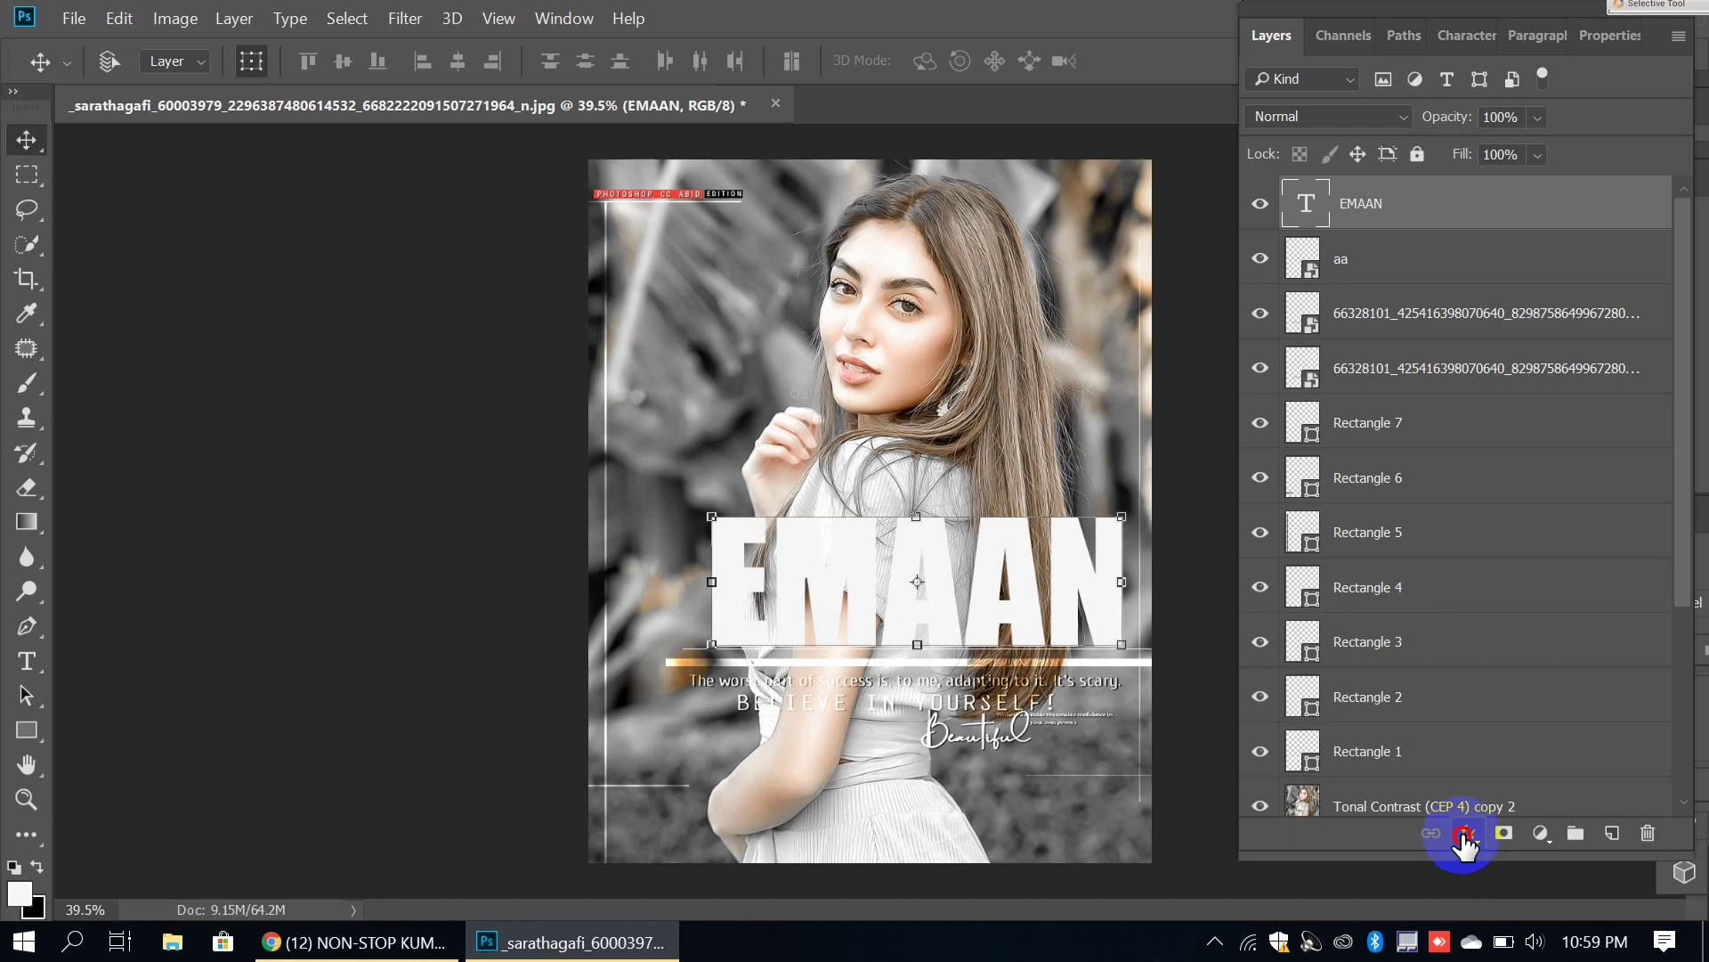
pyautogui.click(1466, 834)
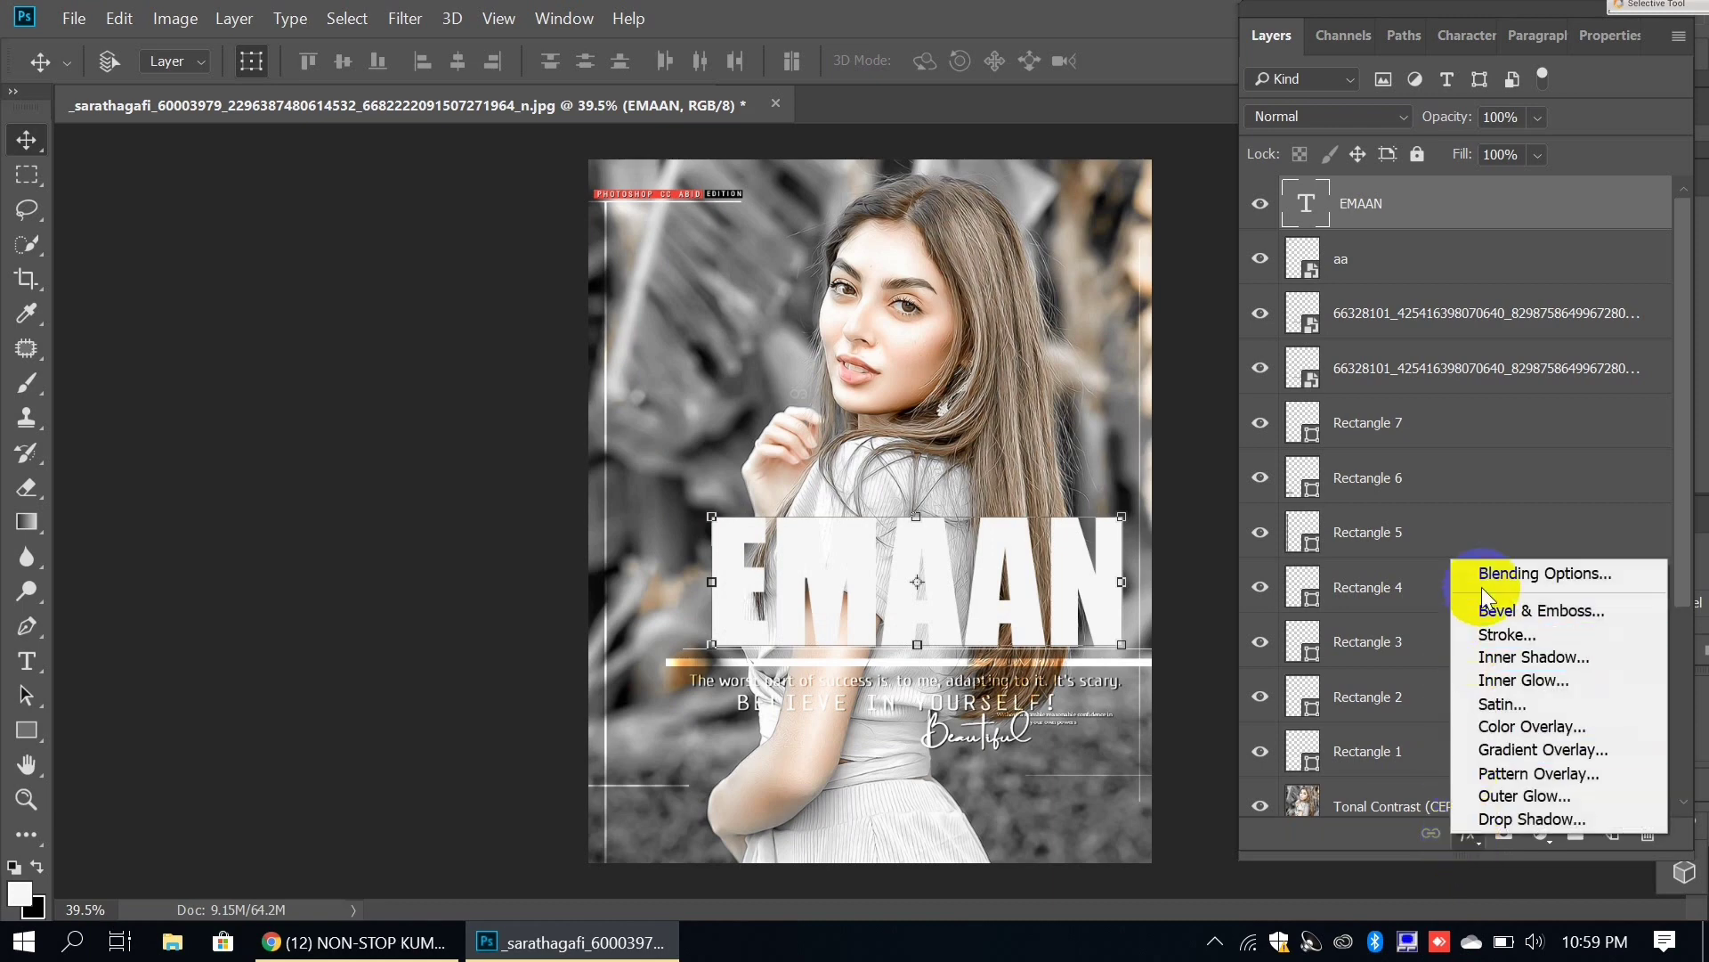
# Step: Set the EMAAN layer's Fill Opacity to 0 and add an 80% Stroke and Inner Glow
pyautogui.click(1509, 571)
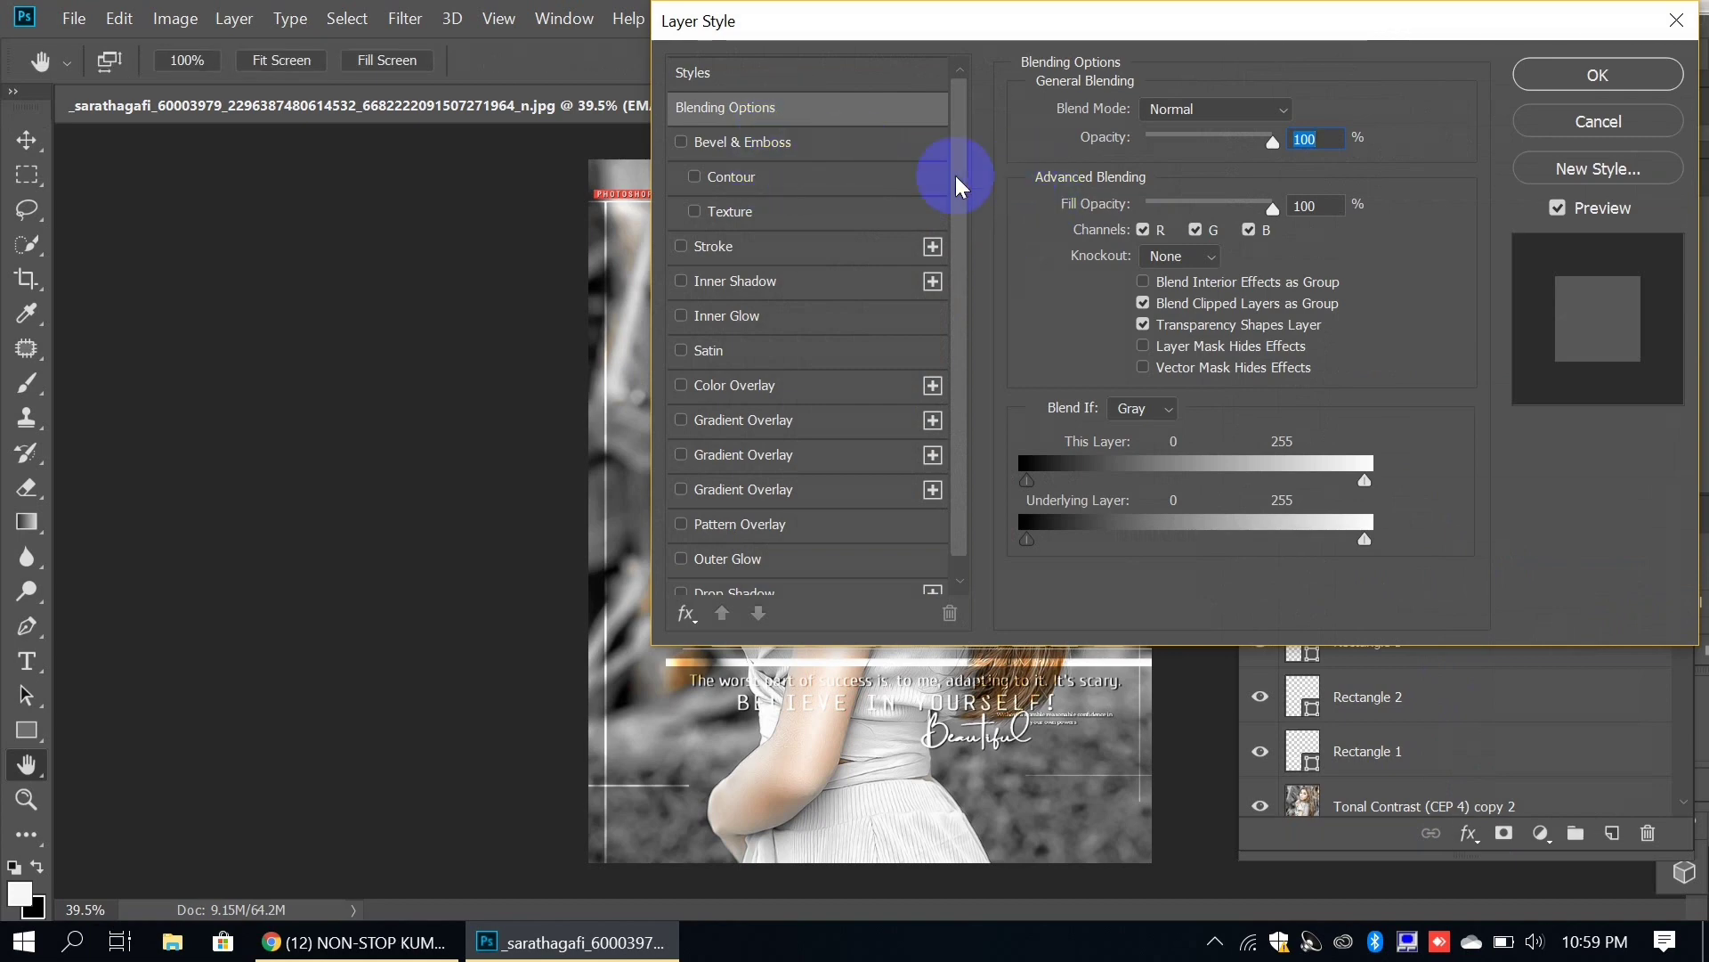
pyautogui.click(1161, 206)
pyautogui.moveTo(1160, 205); pyautogui.dragTo(1063, 203)
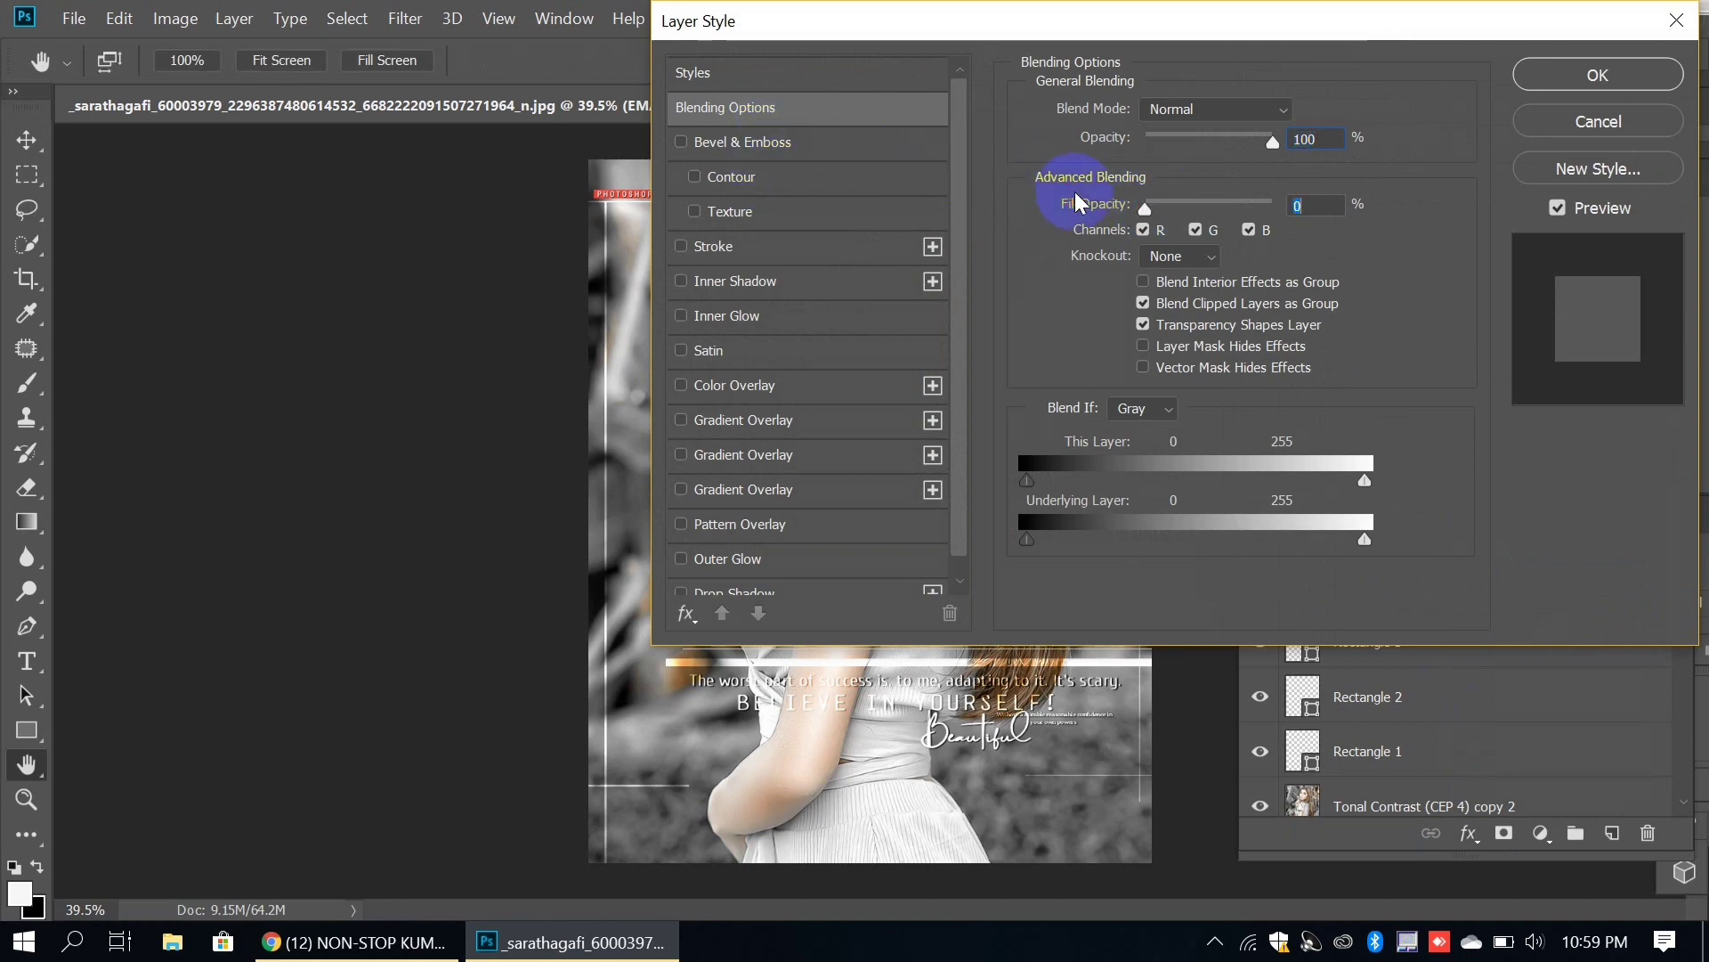
pyautogui.click(814, 244)
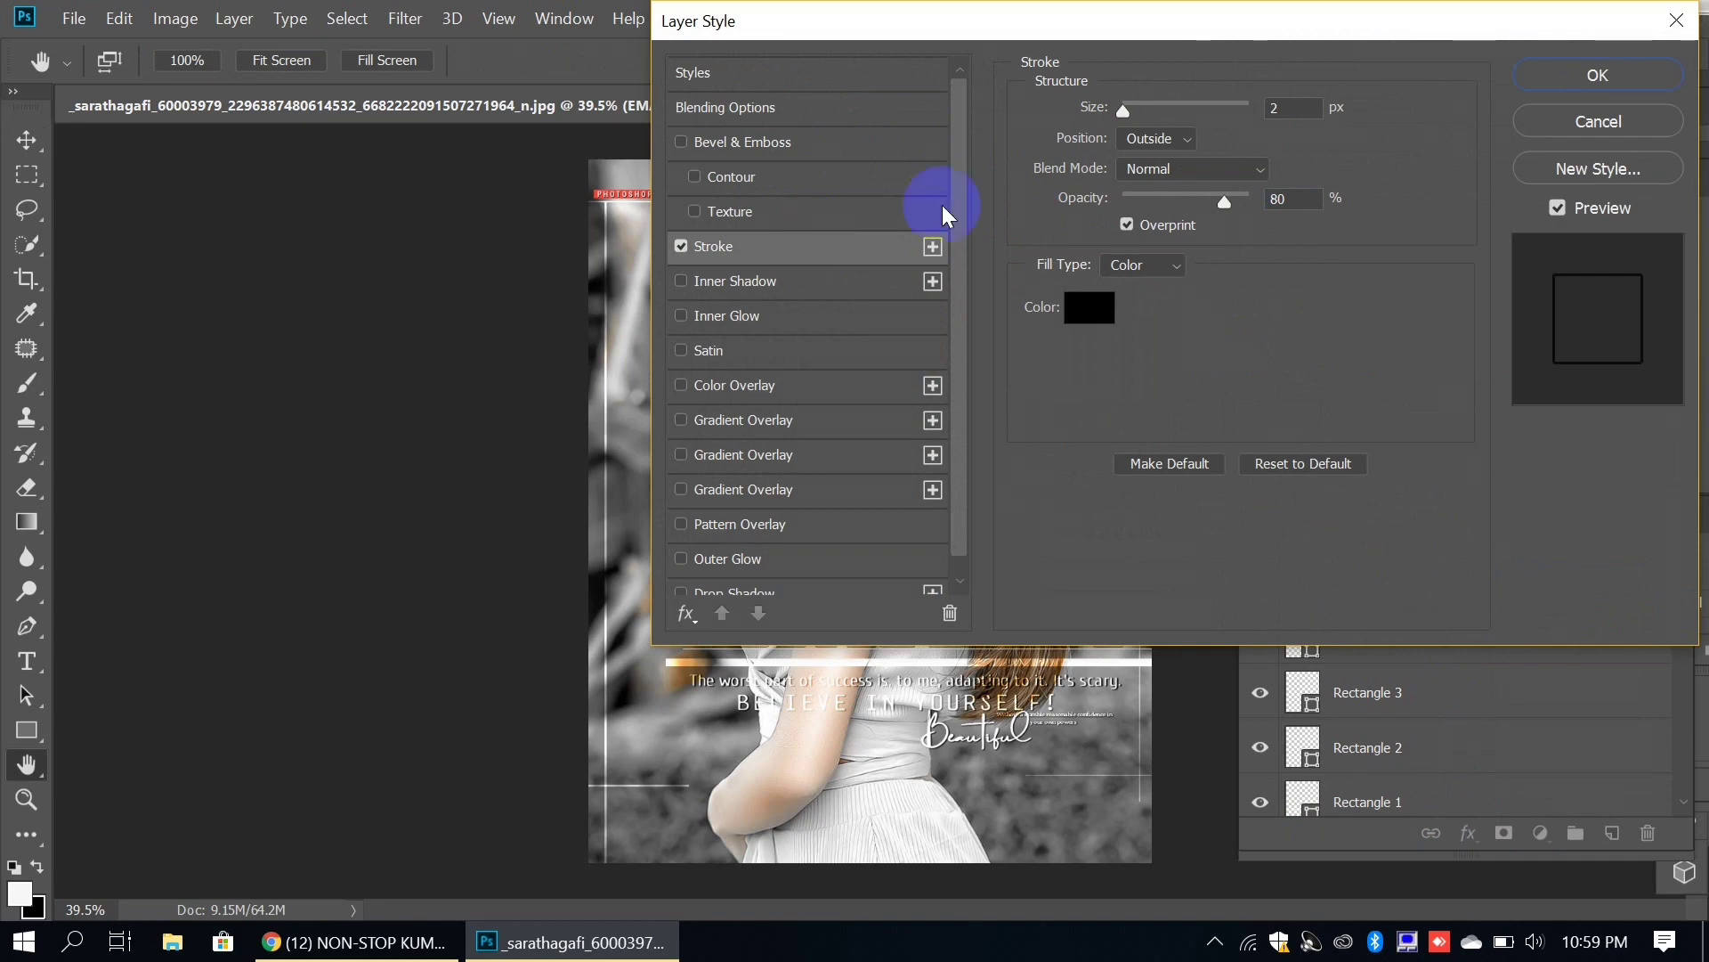
pyautogui.write('80')
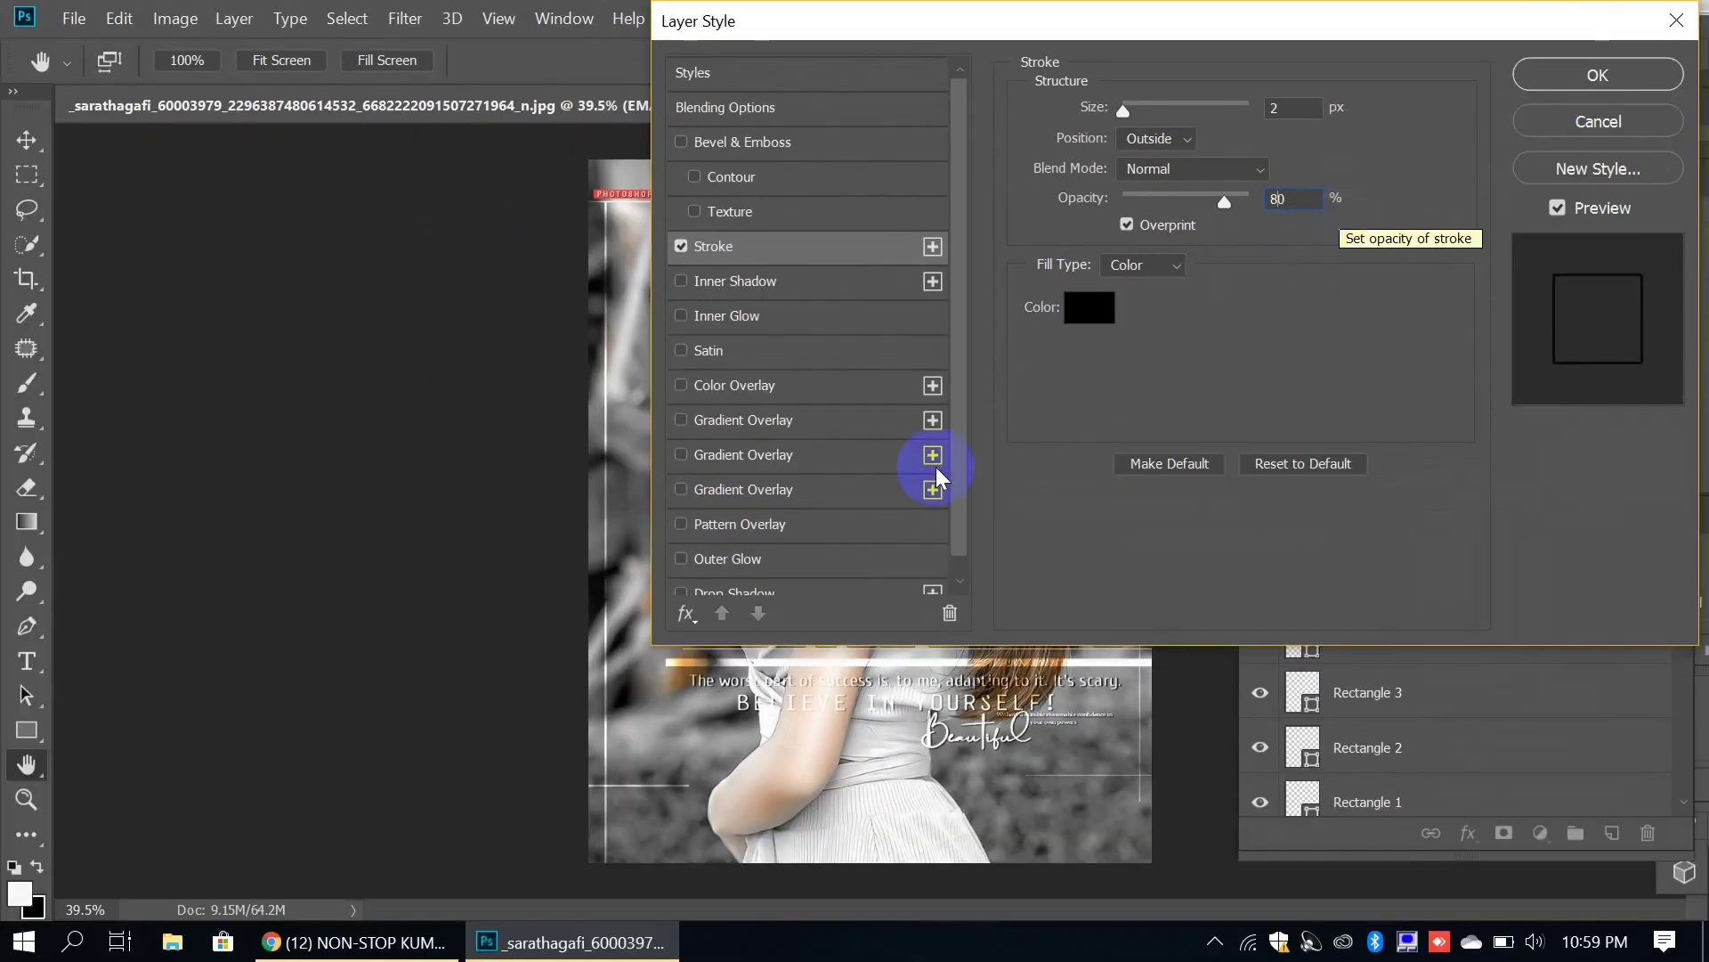
pyautogui.click(835, 308)
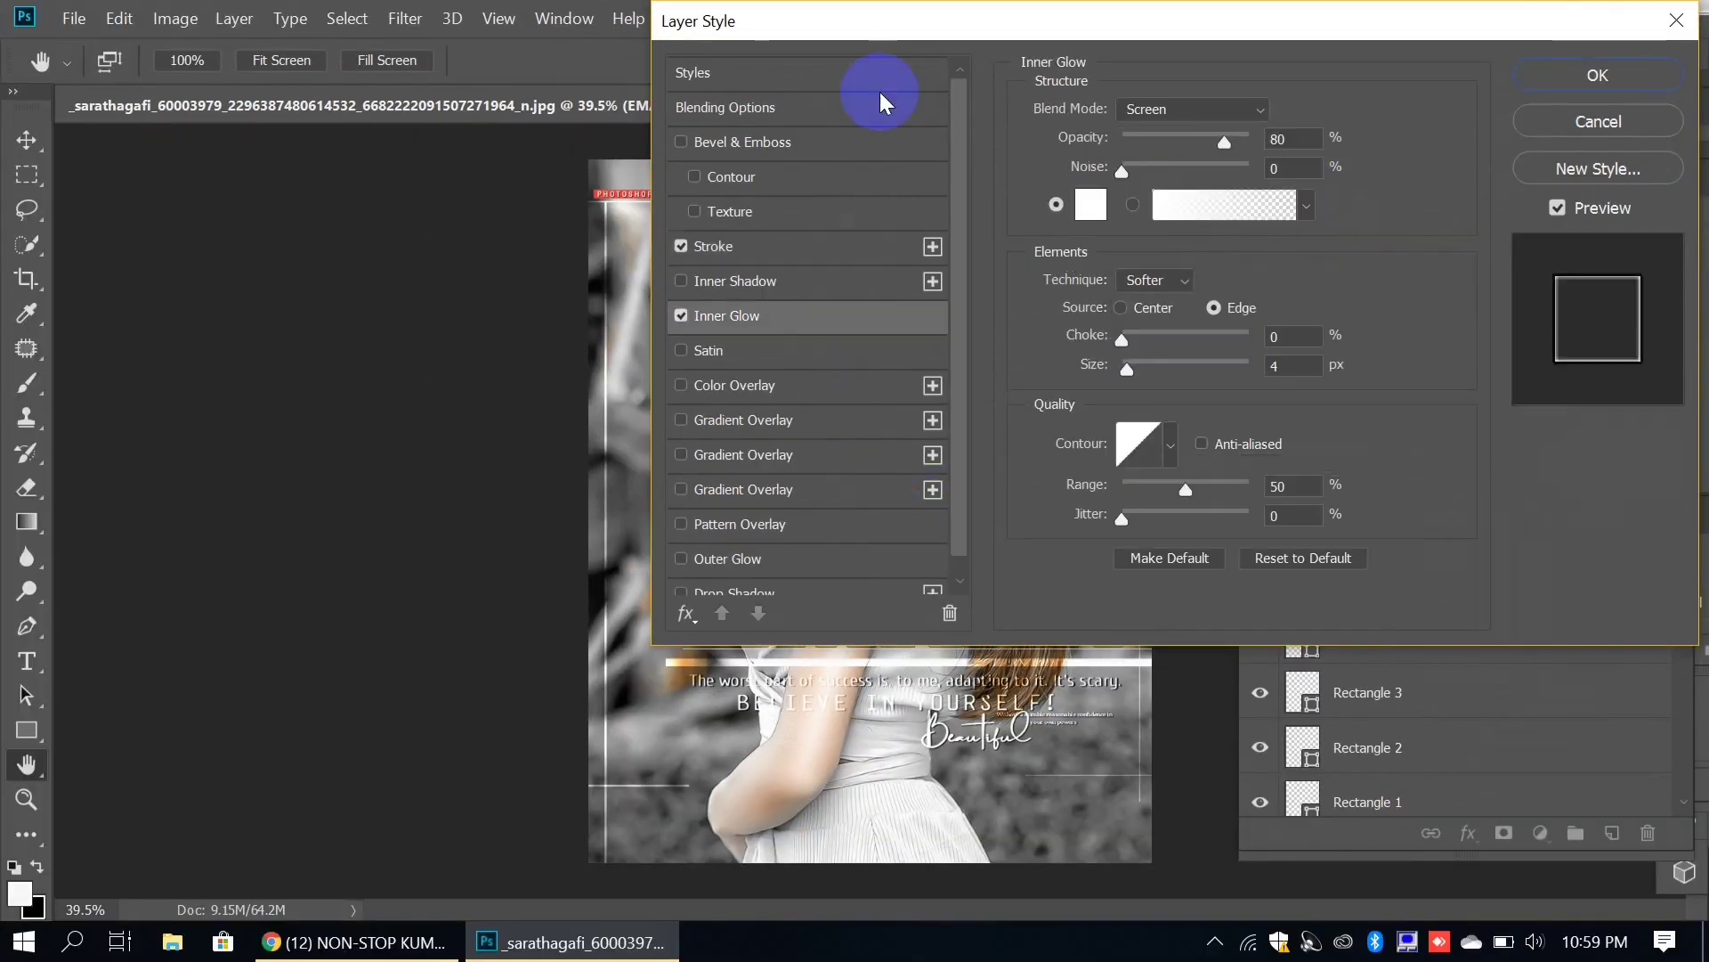
pyautogui.moveTo(883, 29); pyautogui.dragTo(1103, 28)
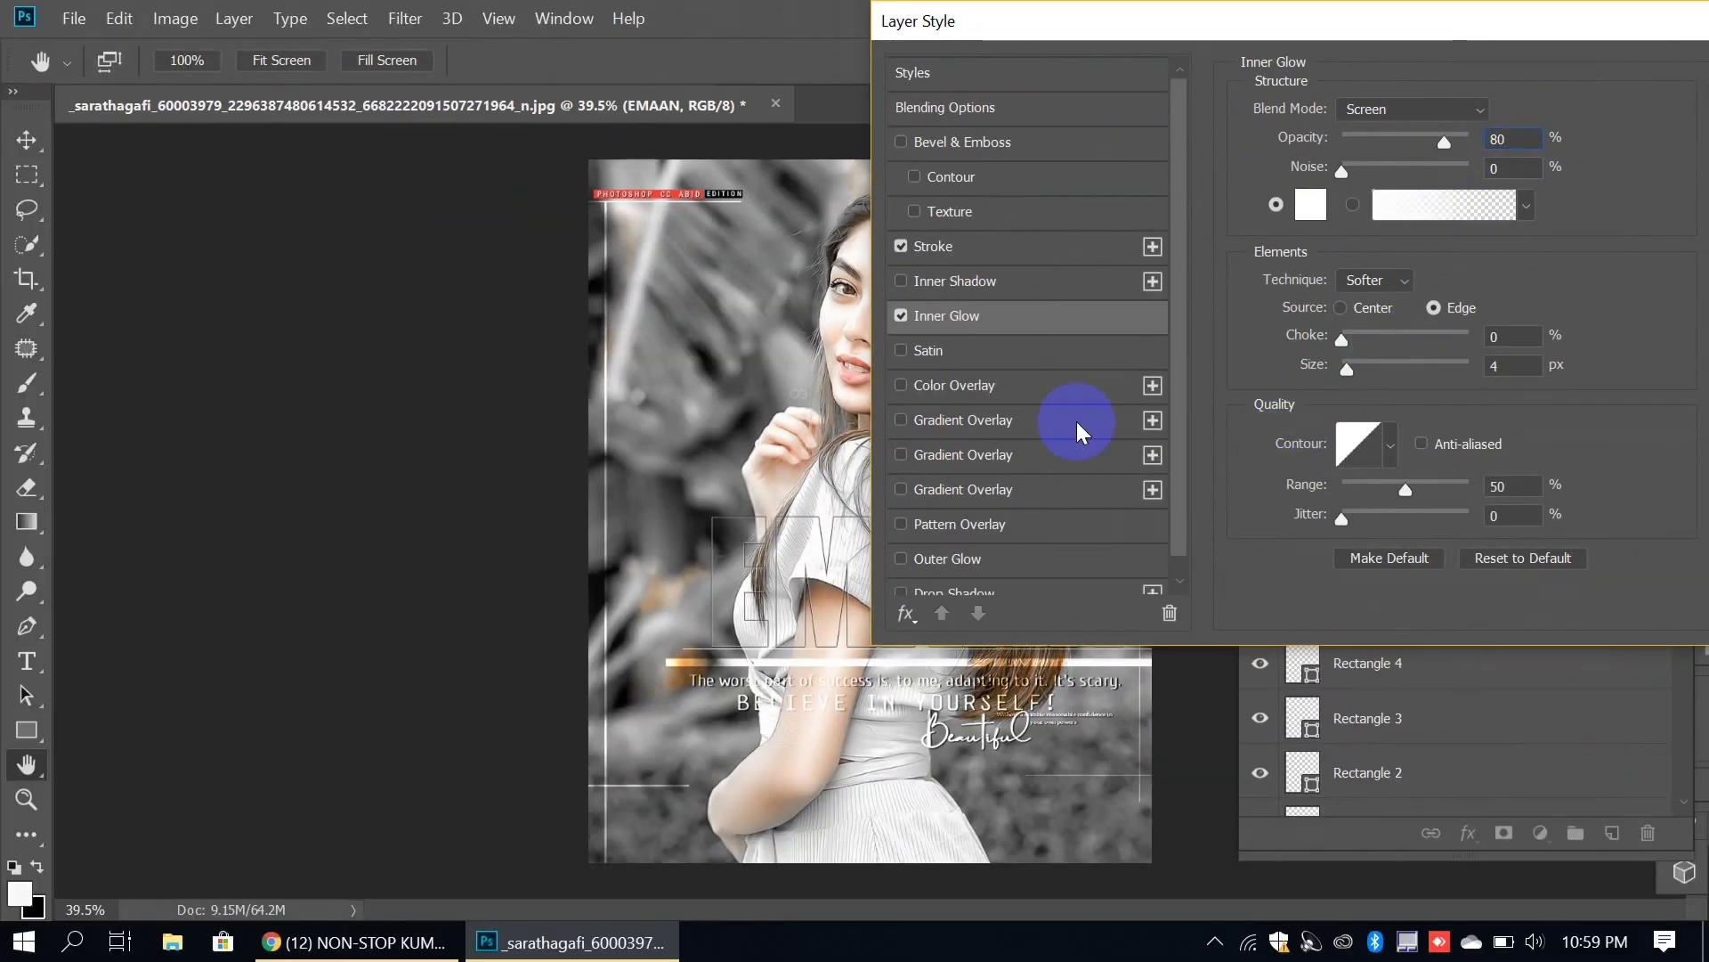
# Step: Add a Drop Shadow and a Linear Gradient Overlay at 88% opacity, then apply the styles
pyautogui.click(979, 592)
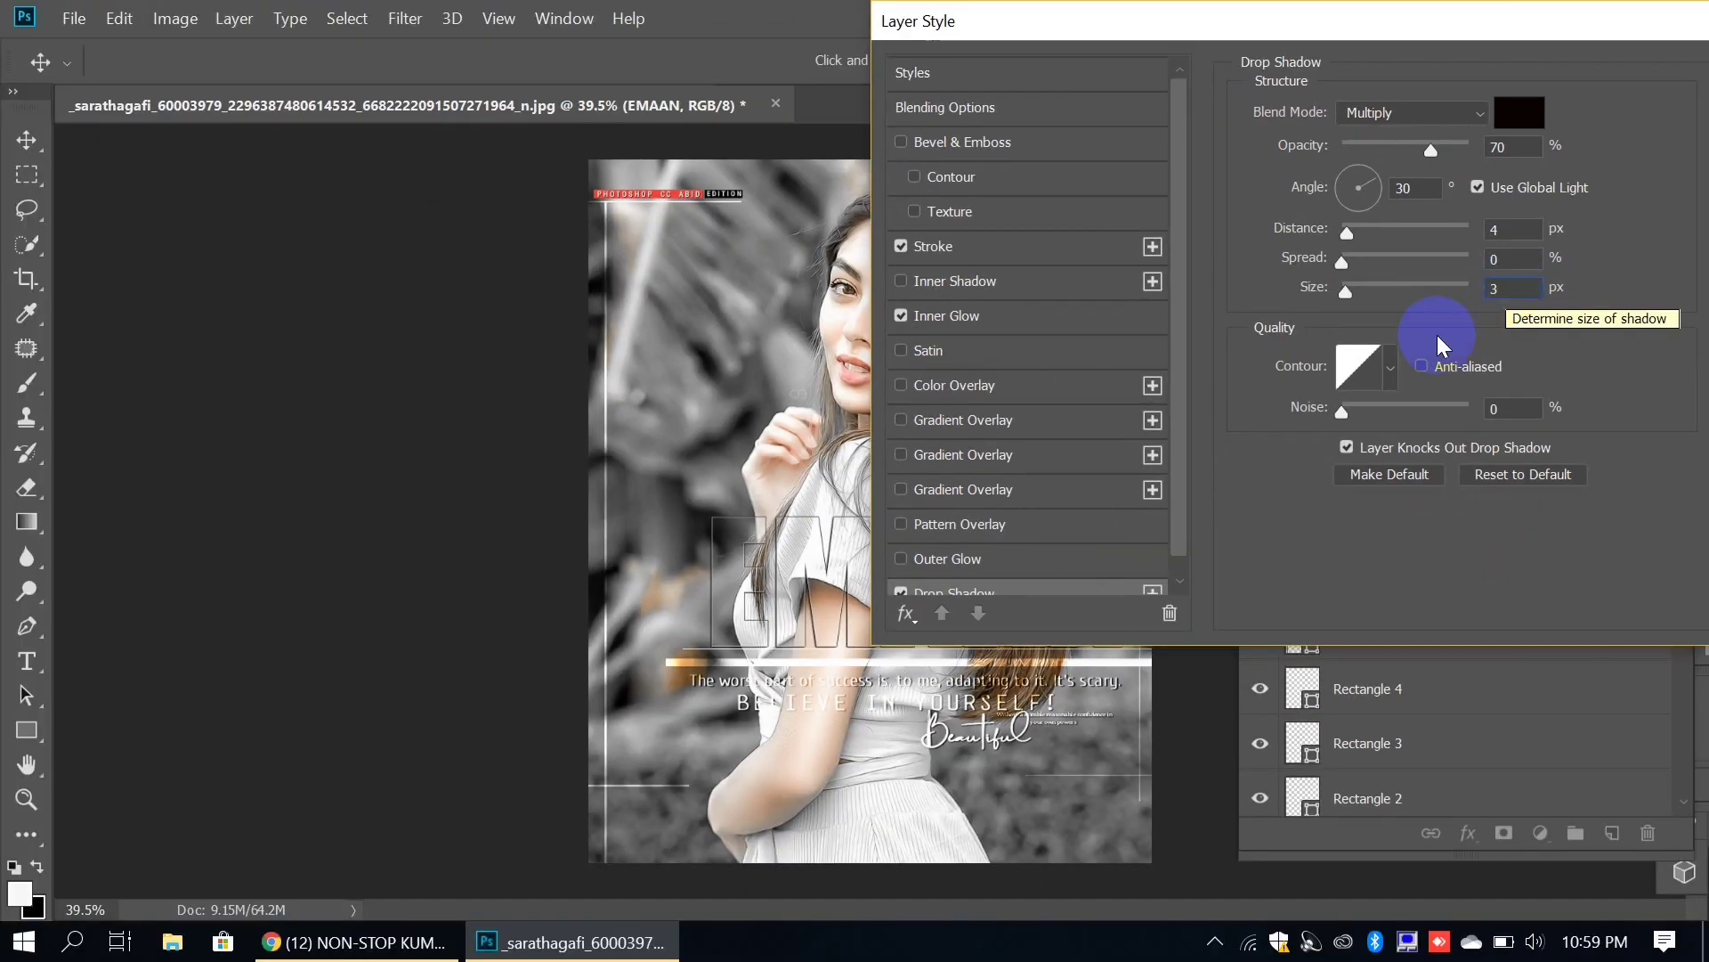
pyautogui.click(1031, 452)
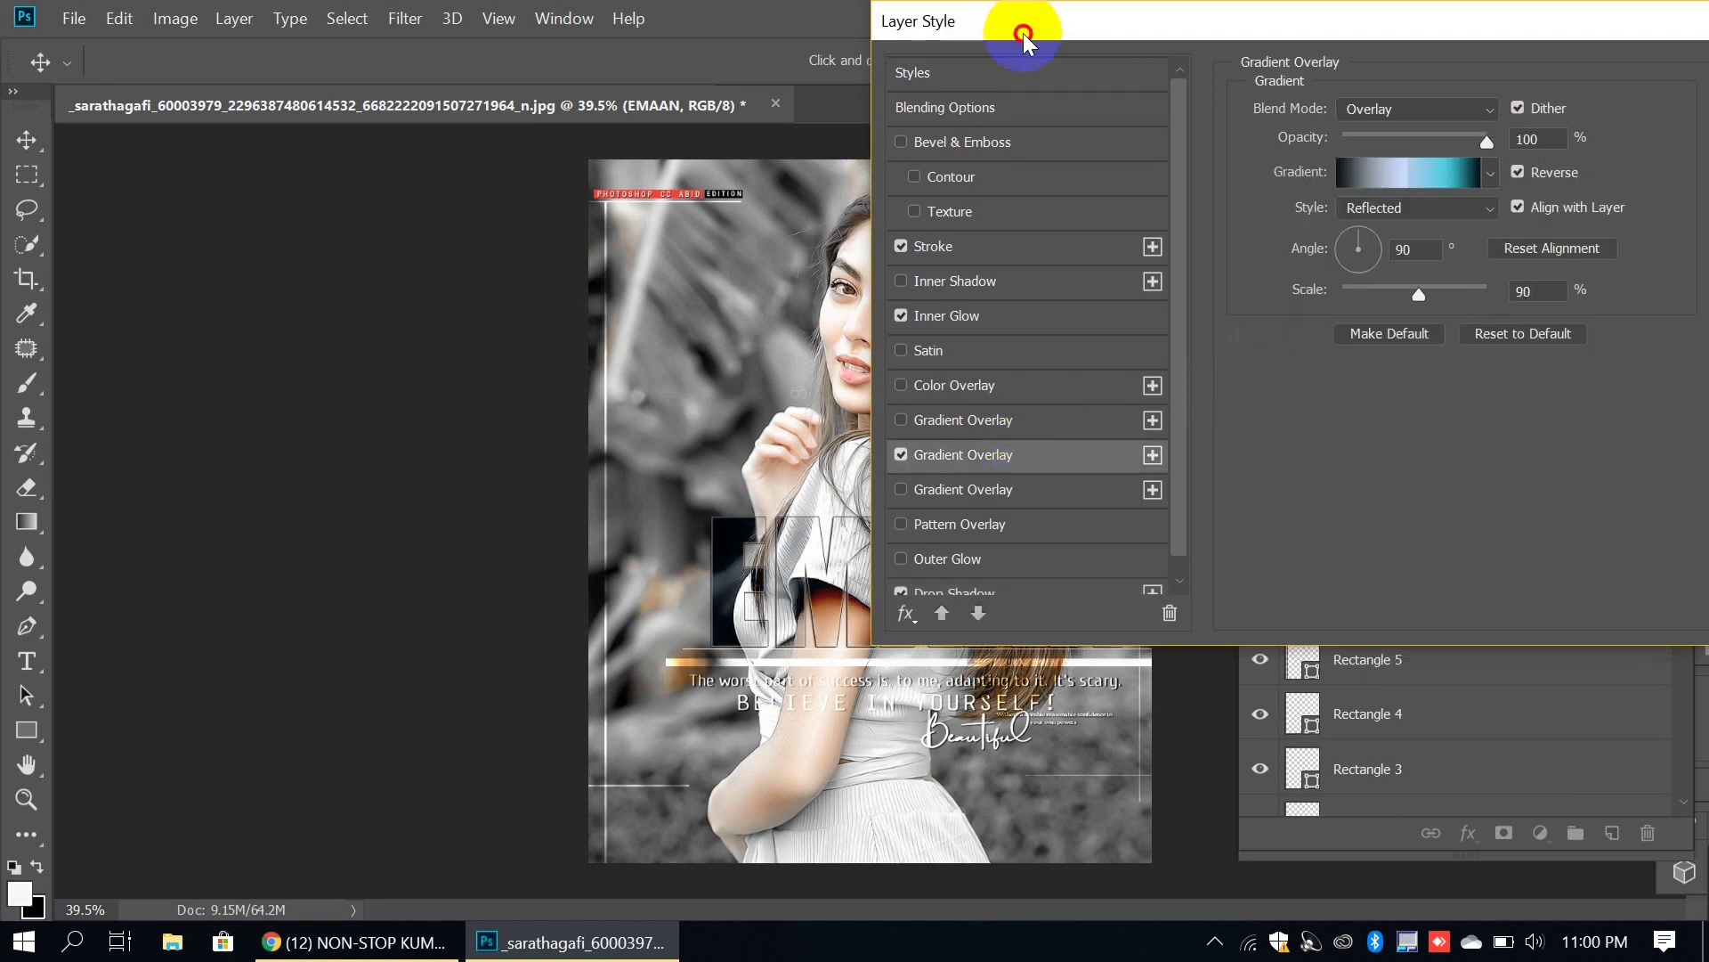
pyautogui.moveTo(1023, 34); pyautogui.dragTo(1265, 106)
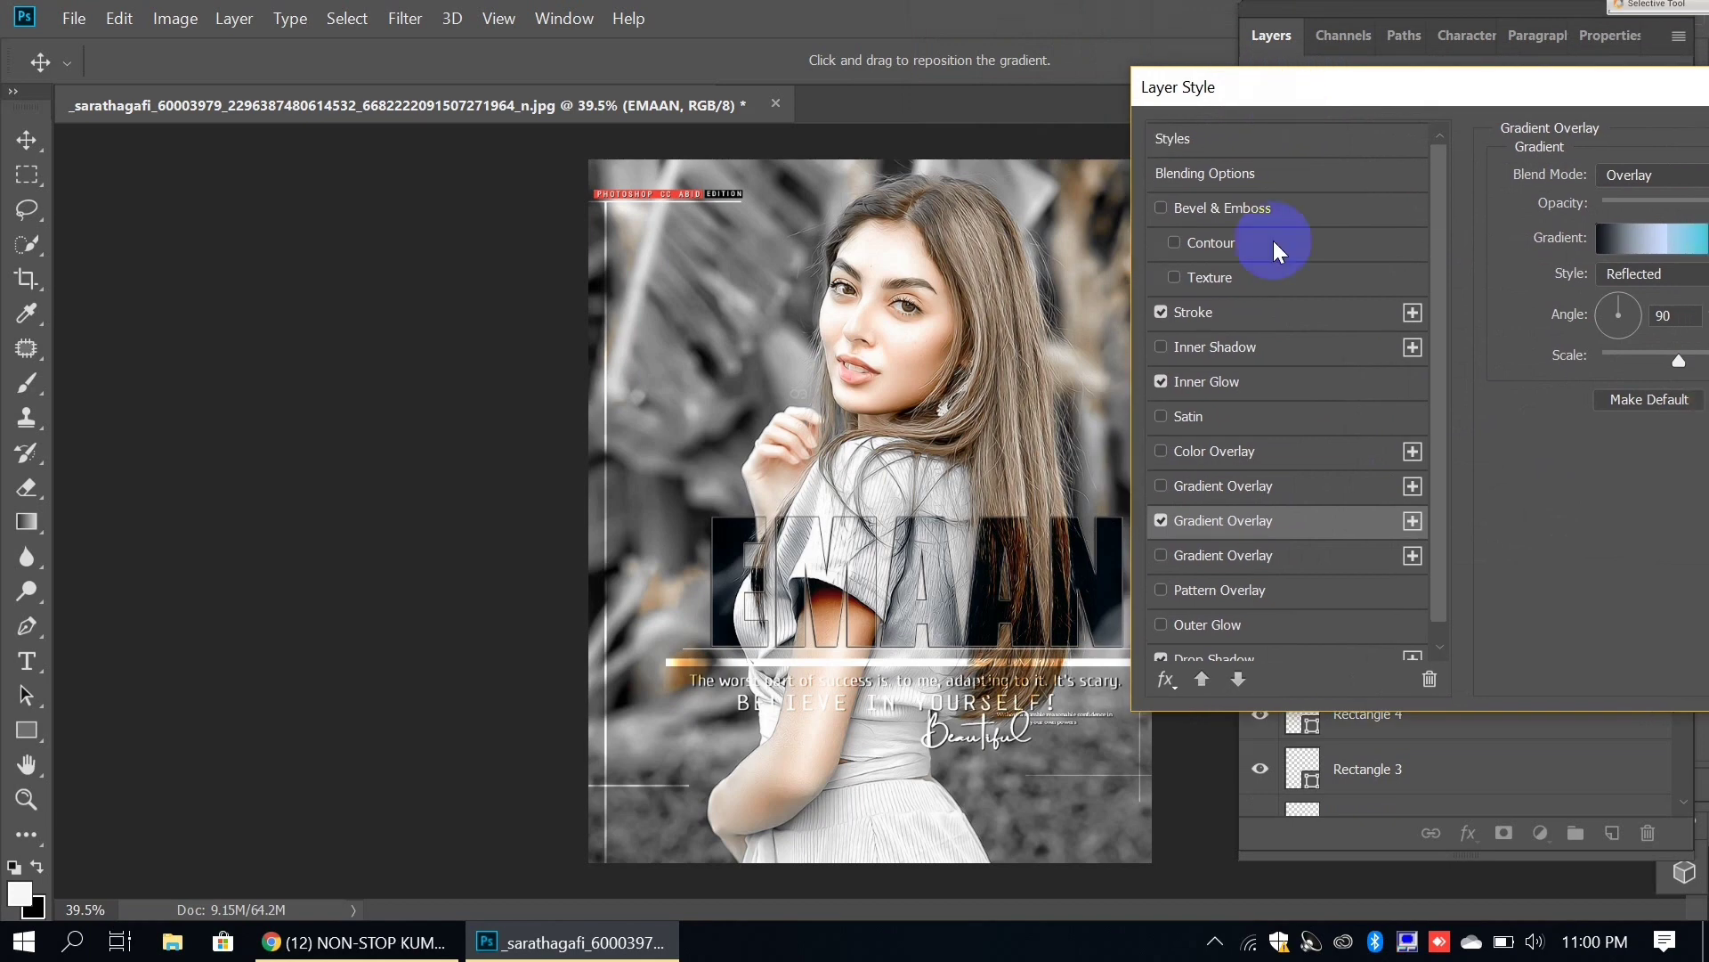
pyautogui.click(1160, 521)
pyautogui.click(1187, 482)
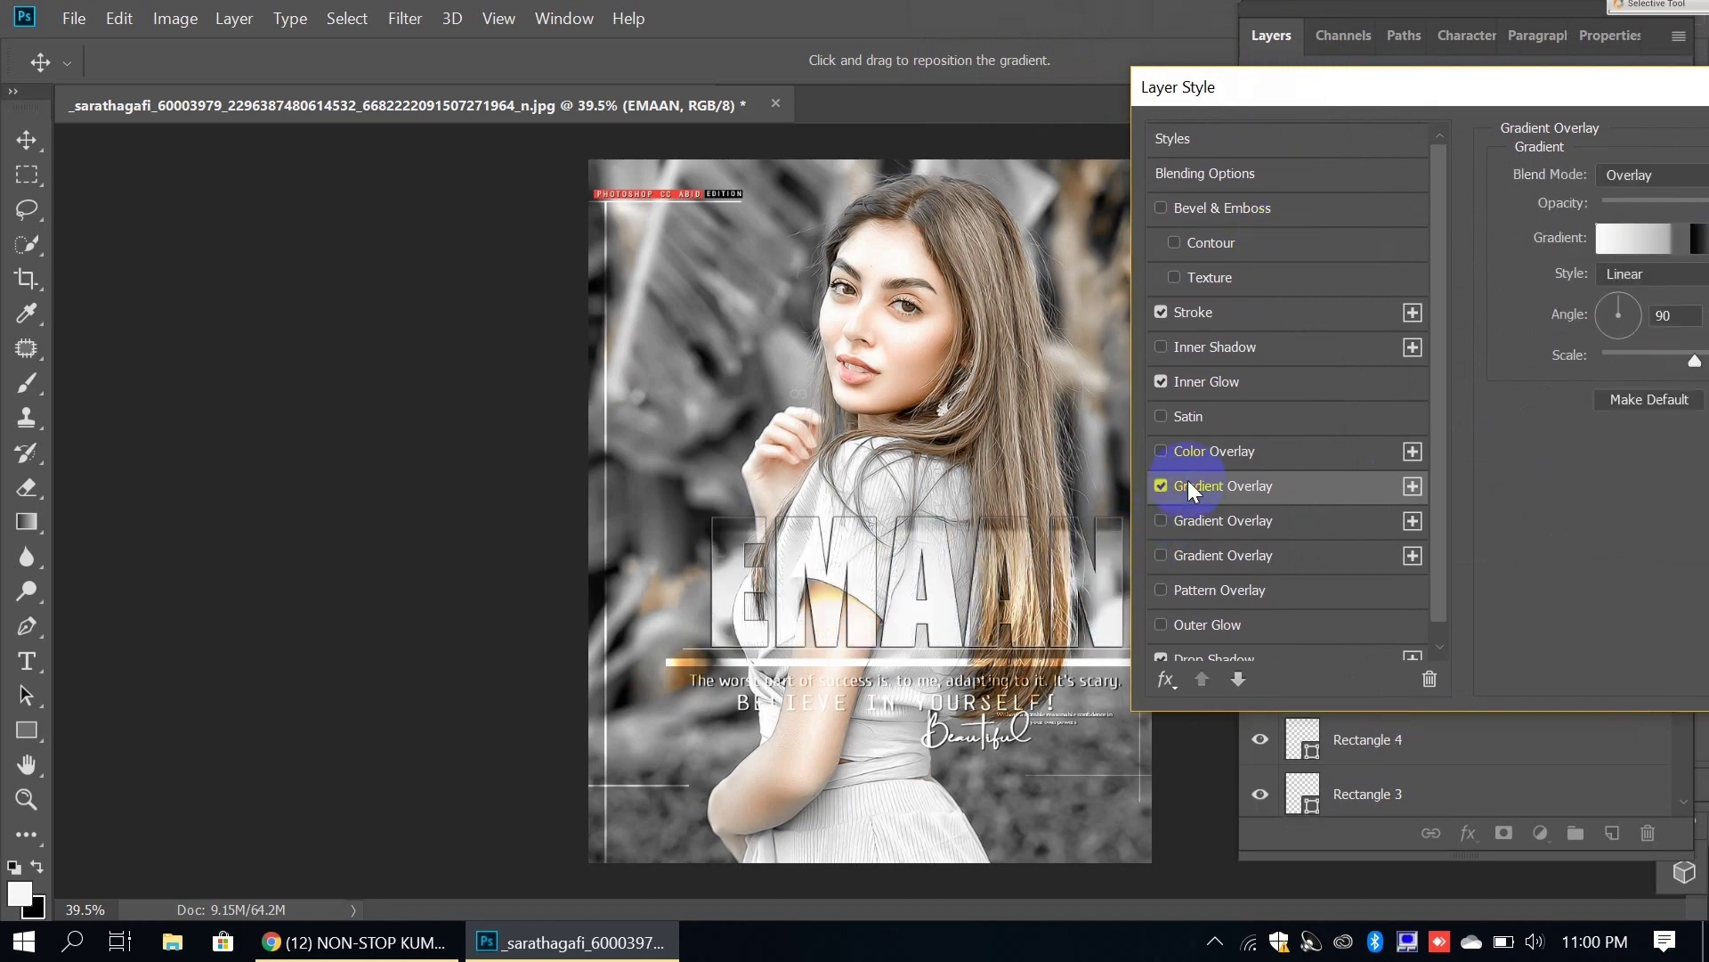
pyautogui.moveTo(1344, 82); pyautogui.dragTo(1038, 64)
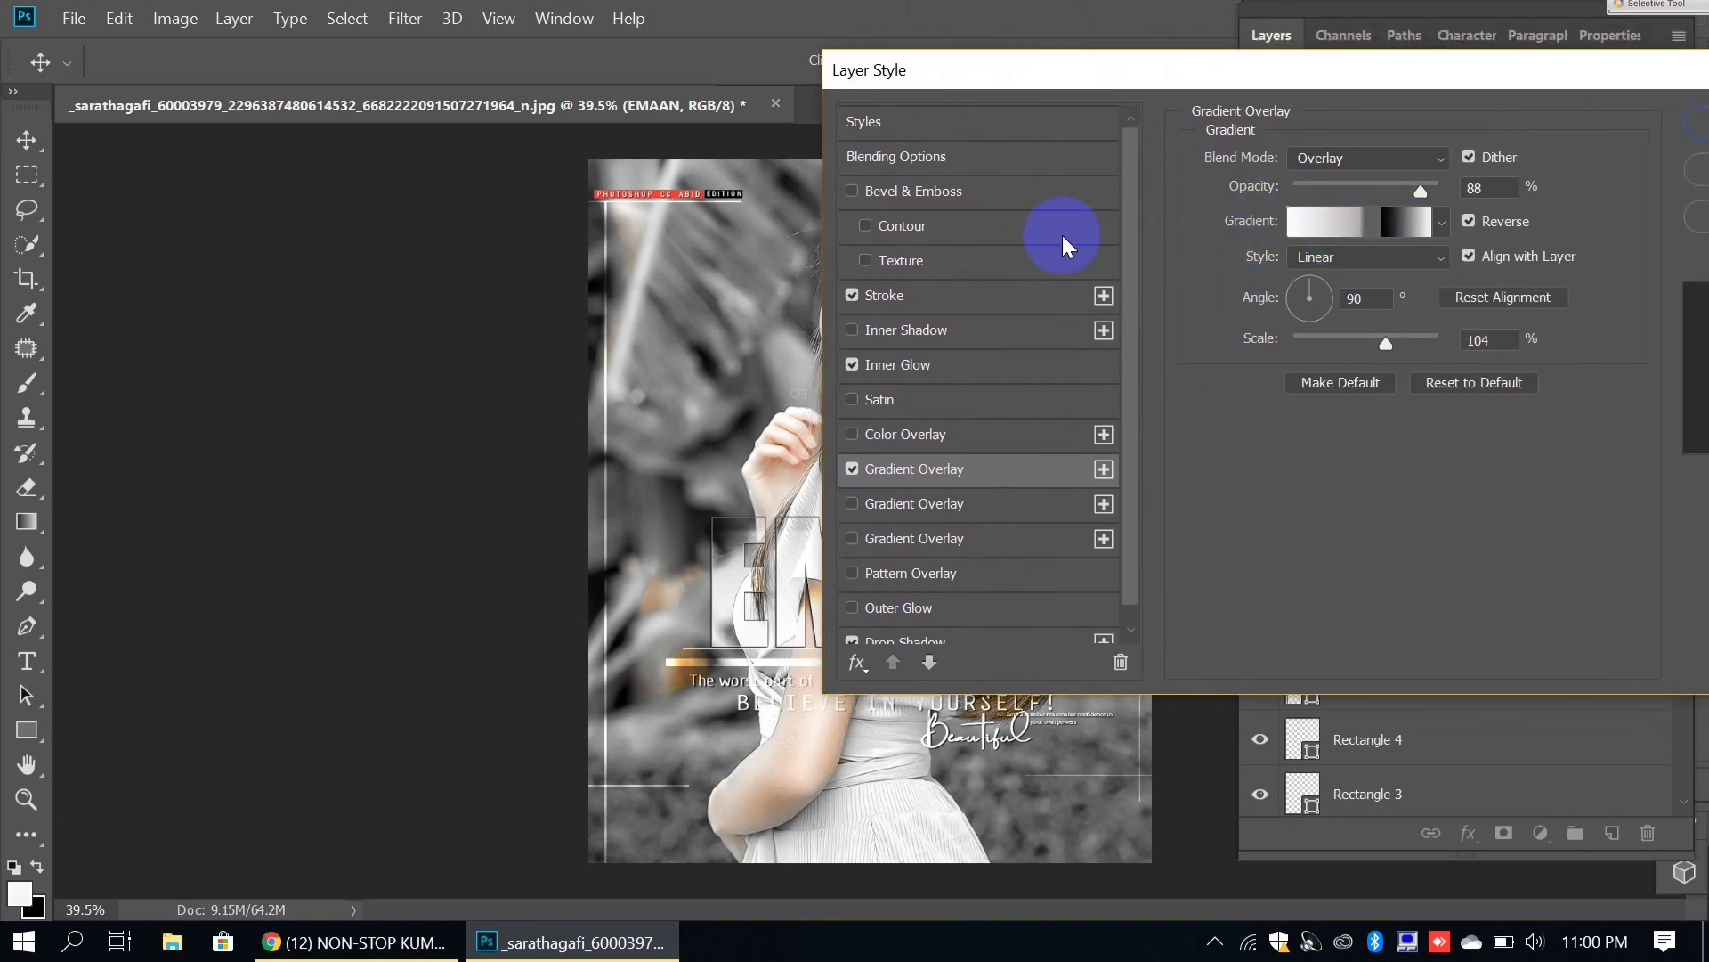
pyautogui.click(1488, 188)
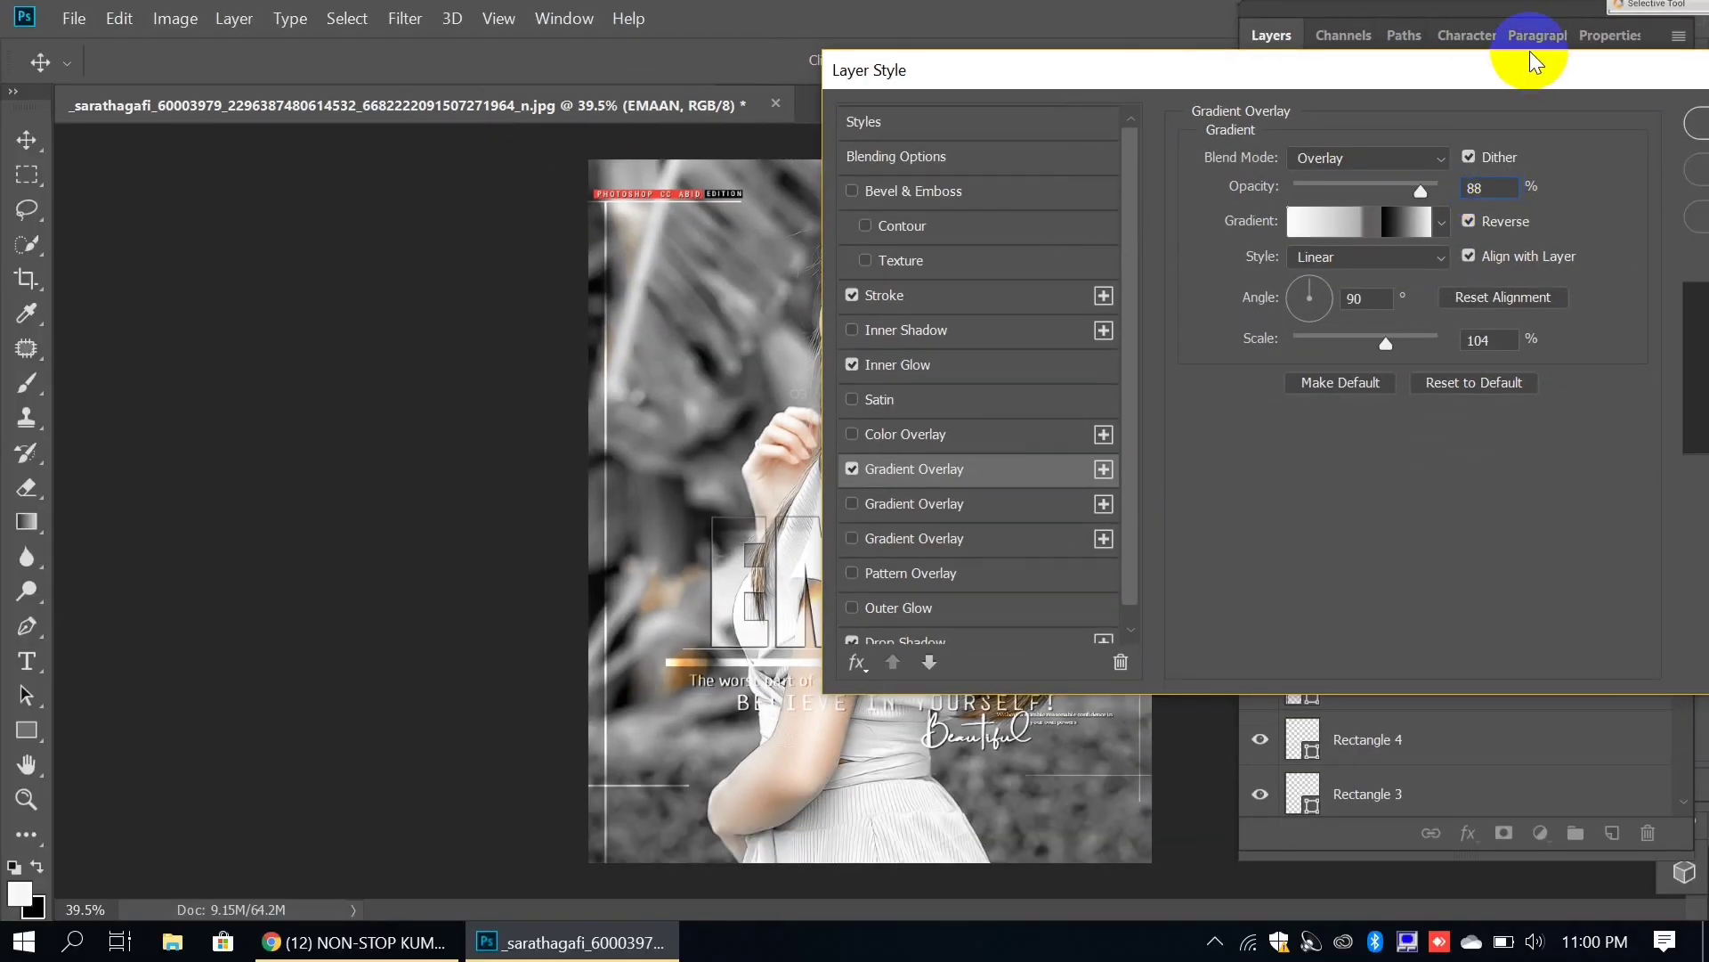
pyautogui.click(1696, 121)
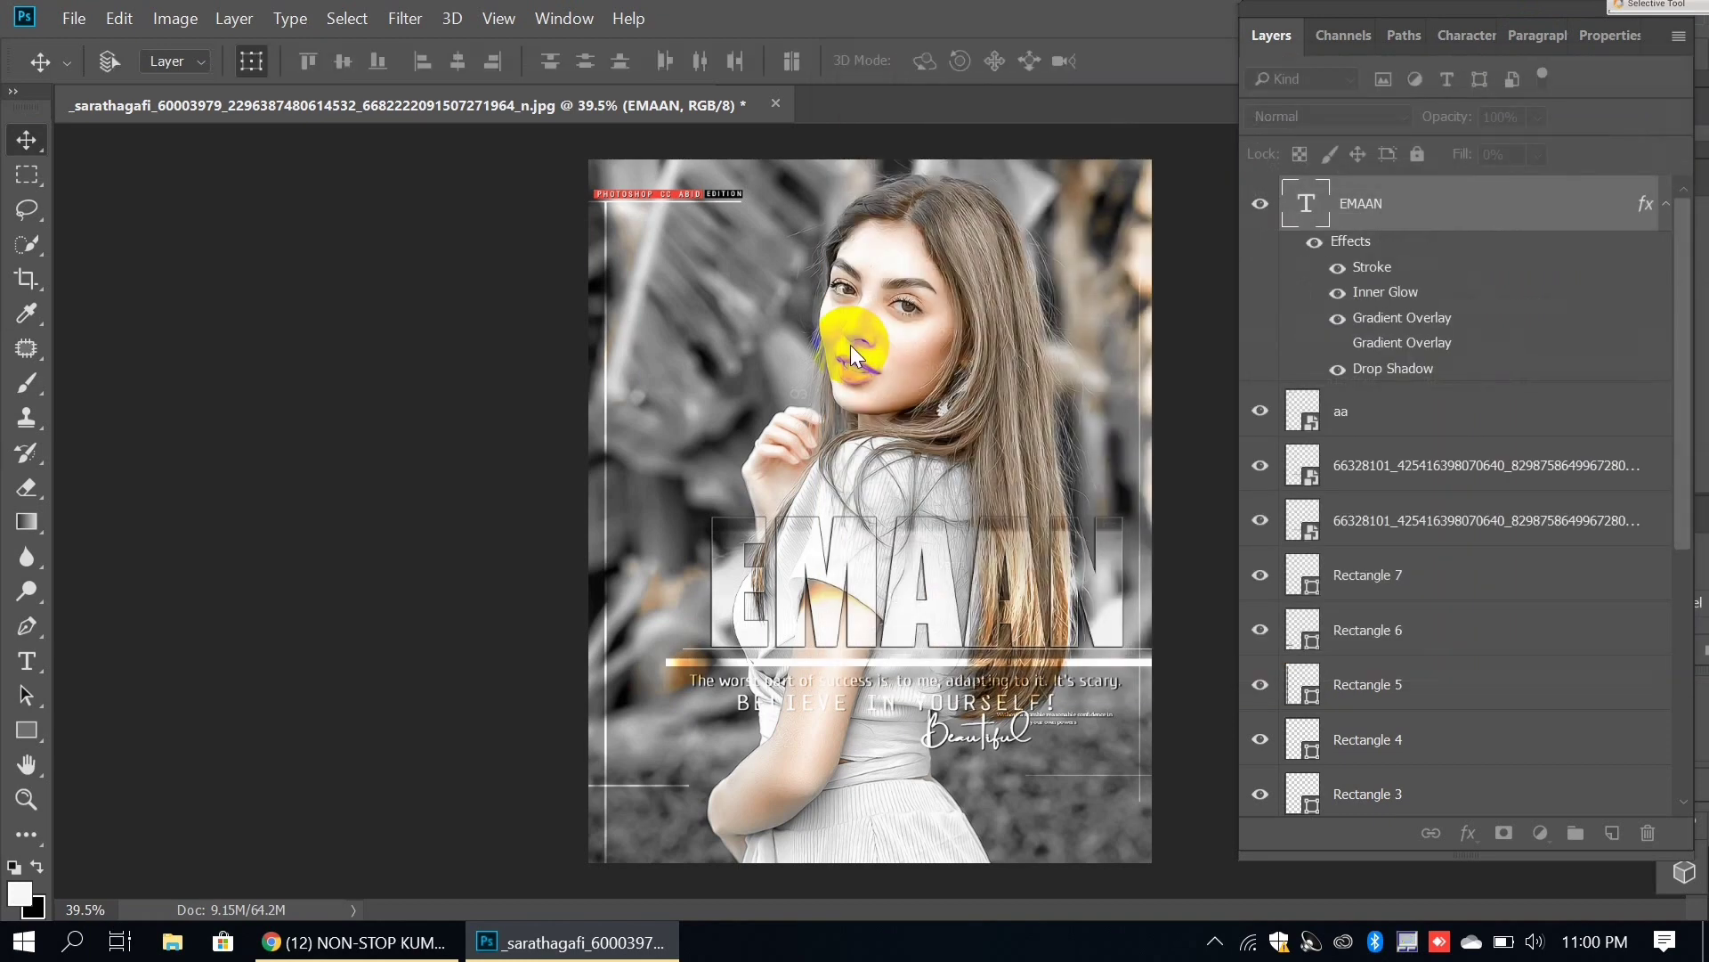
# Step: Rasterize the EMAAN title, erase a thin diagonal line through its letters, then duplicate the layer
pyautogui.click(28, 485)
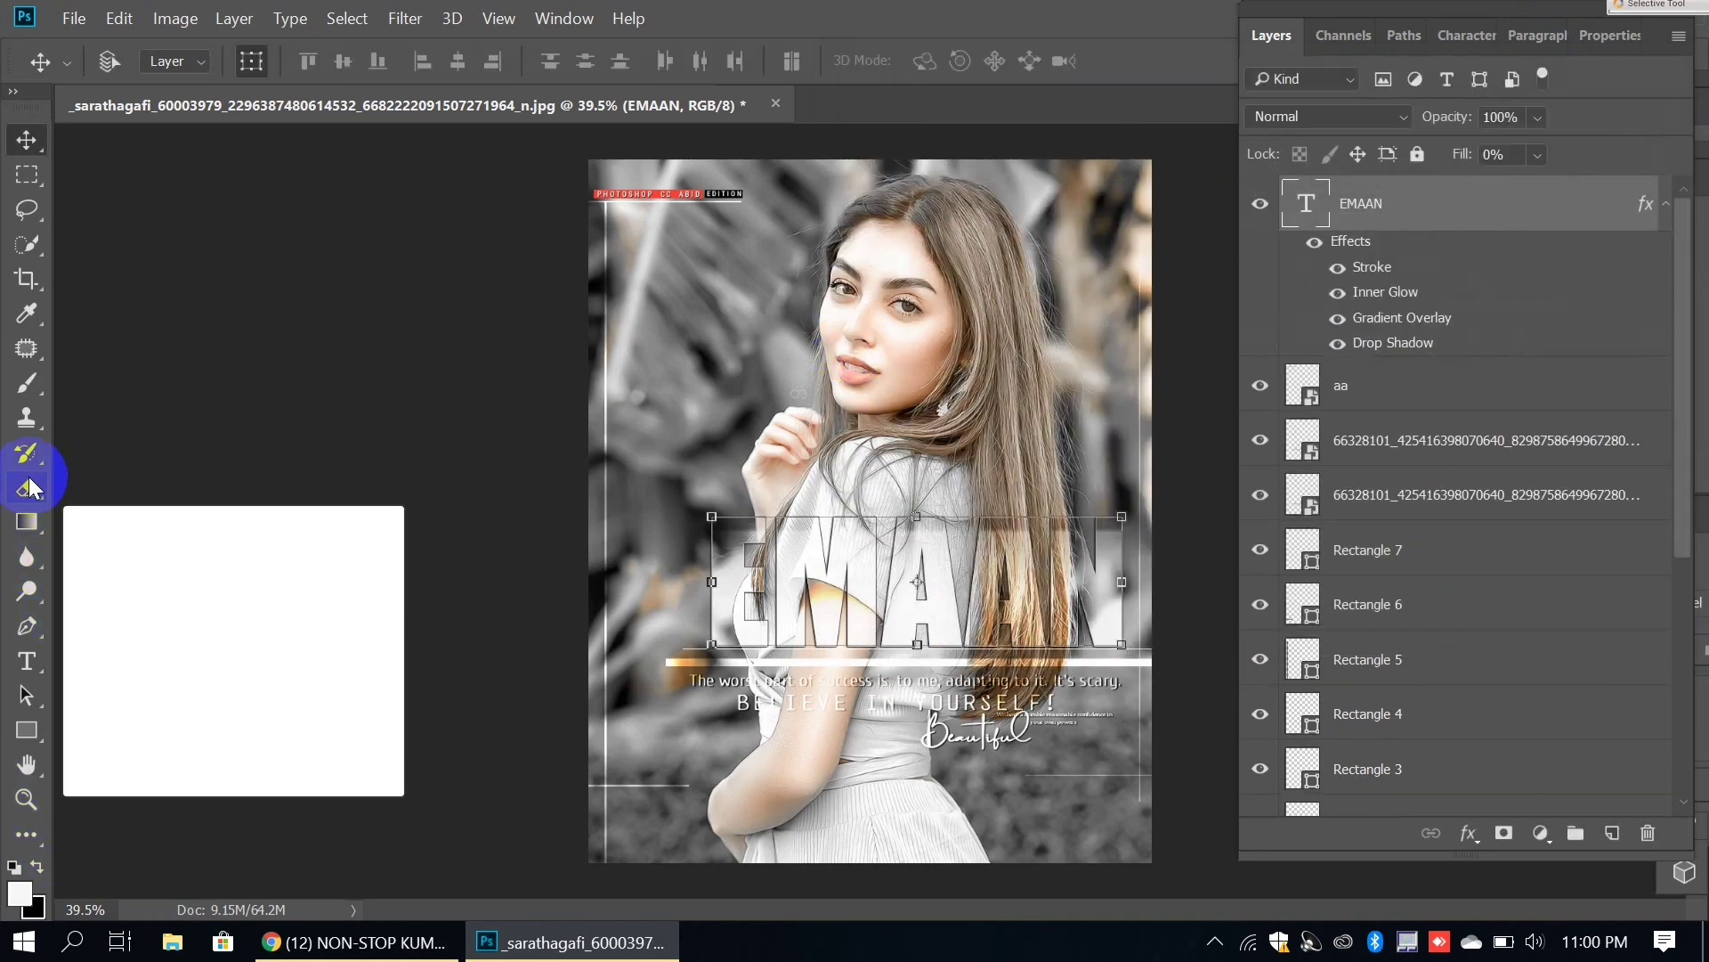
pyautogui.click(789, 472)
pyautogui.click(873, 424)
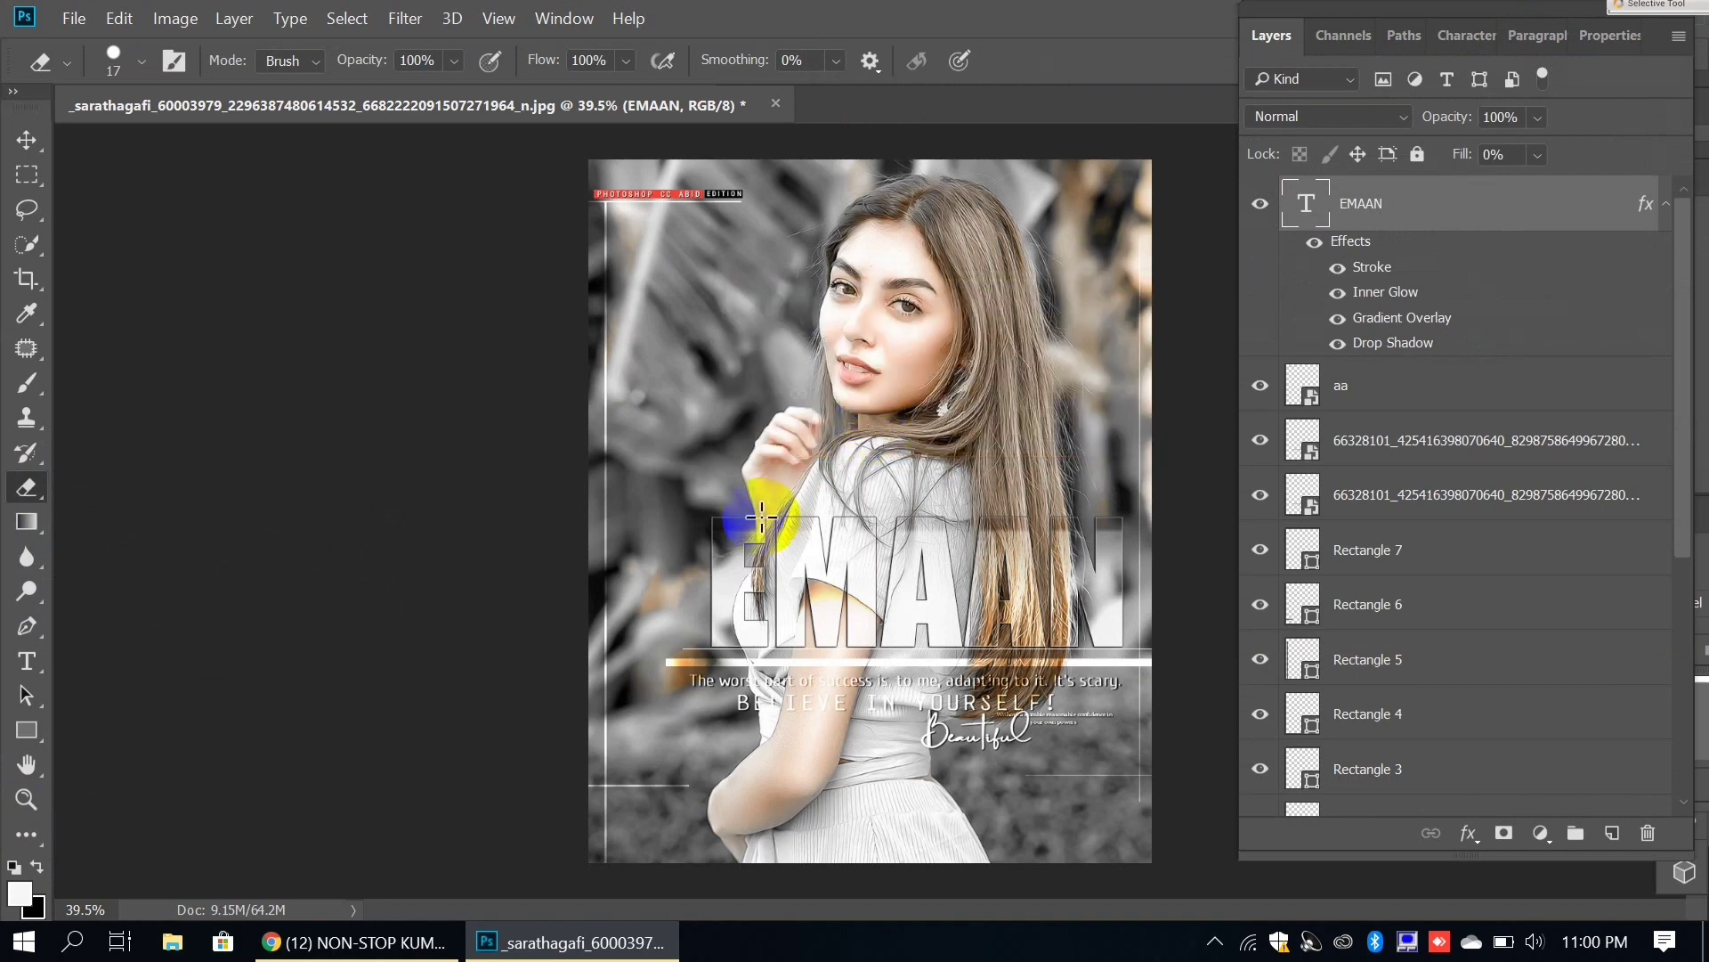
pyautogui.moveTo(763, 506); pyautogui.dragTo(1303, 799)
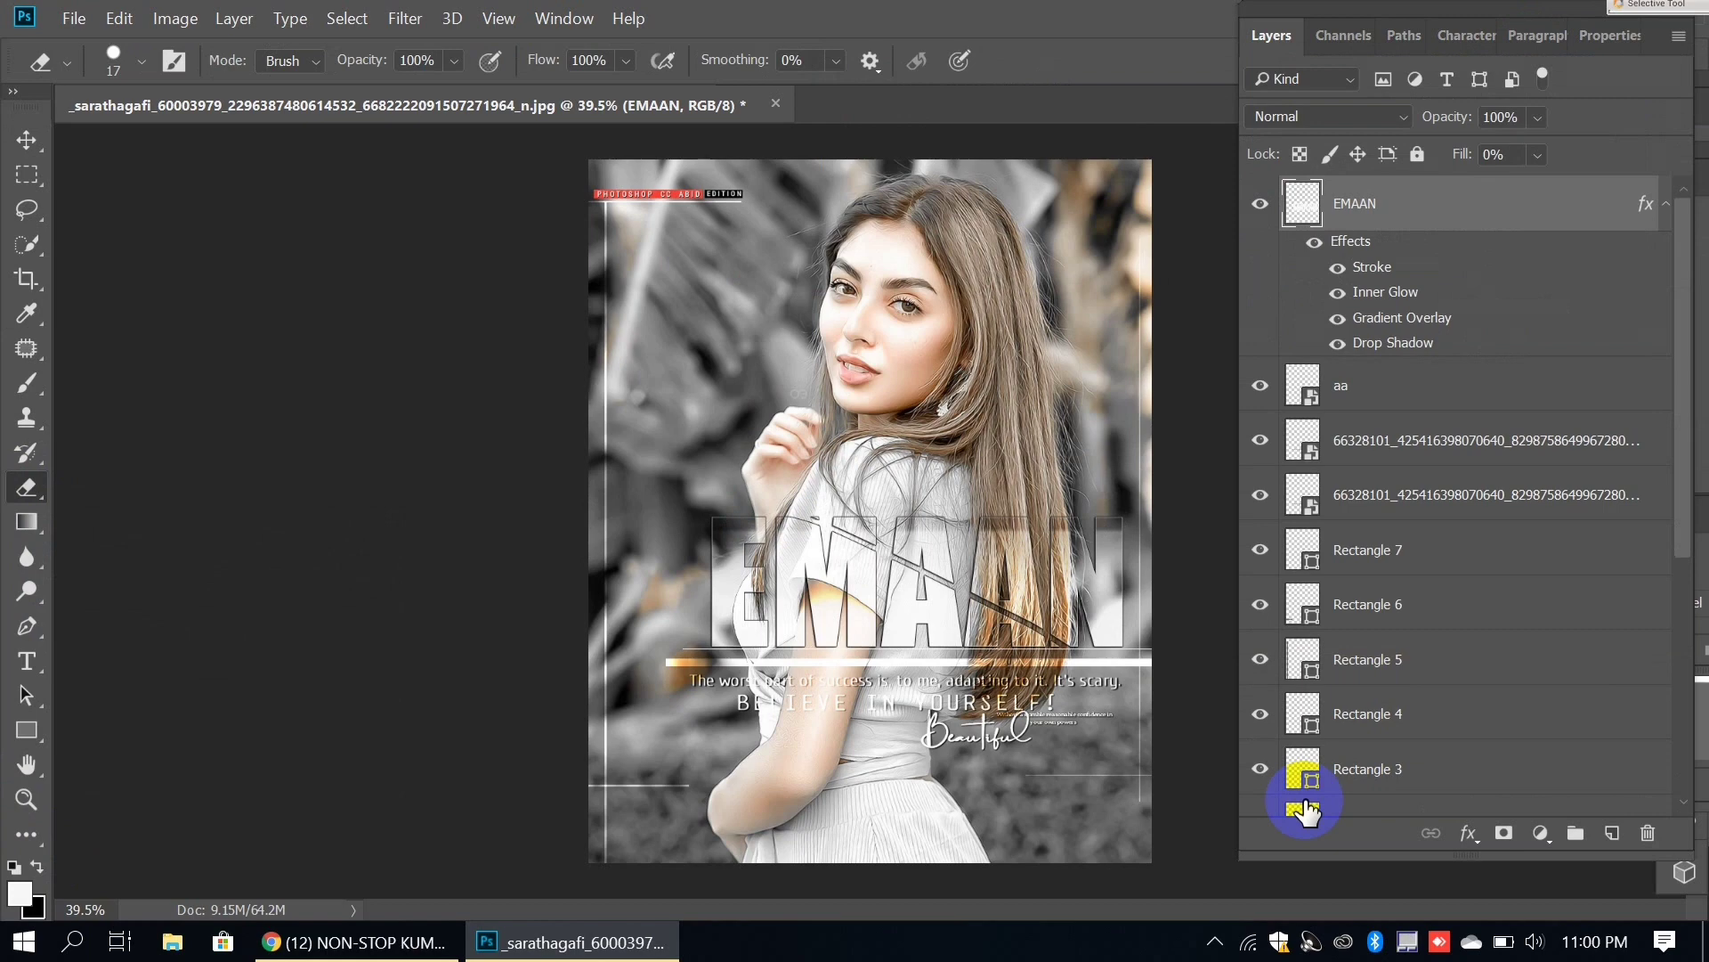
pyautogui.hotkey('ctrl', 'j')
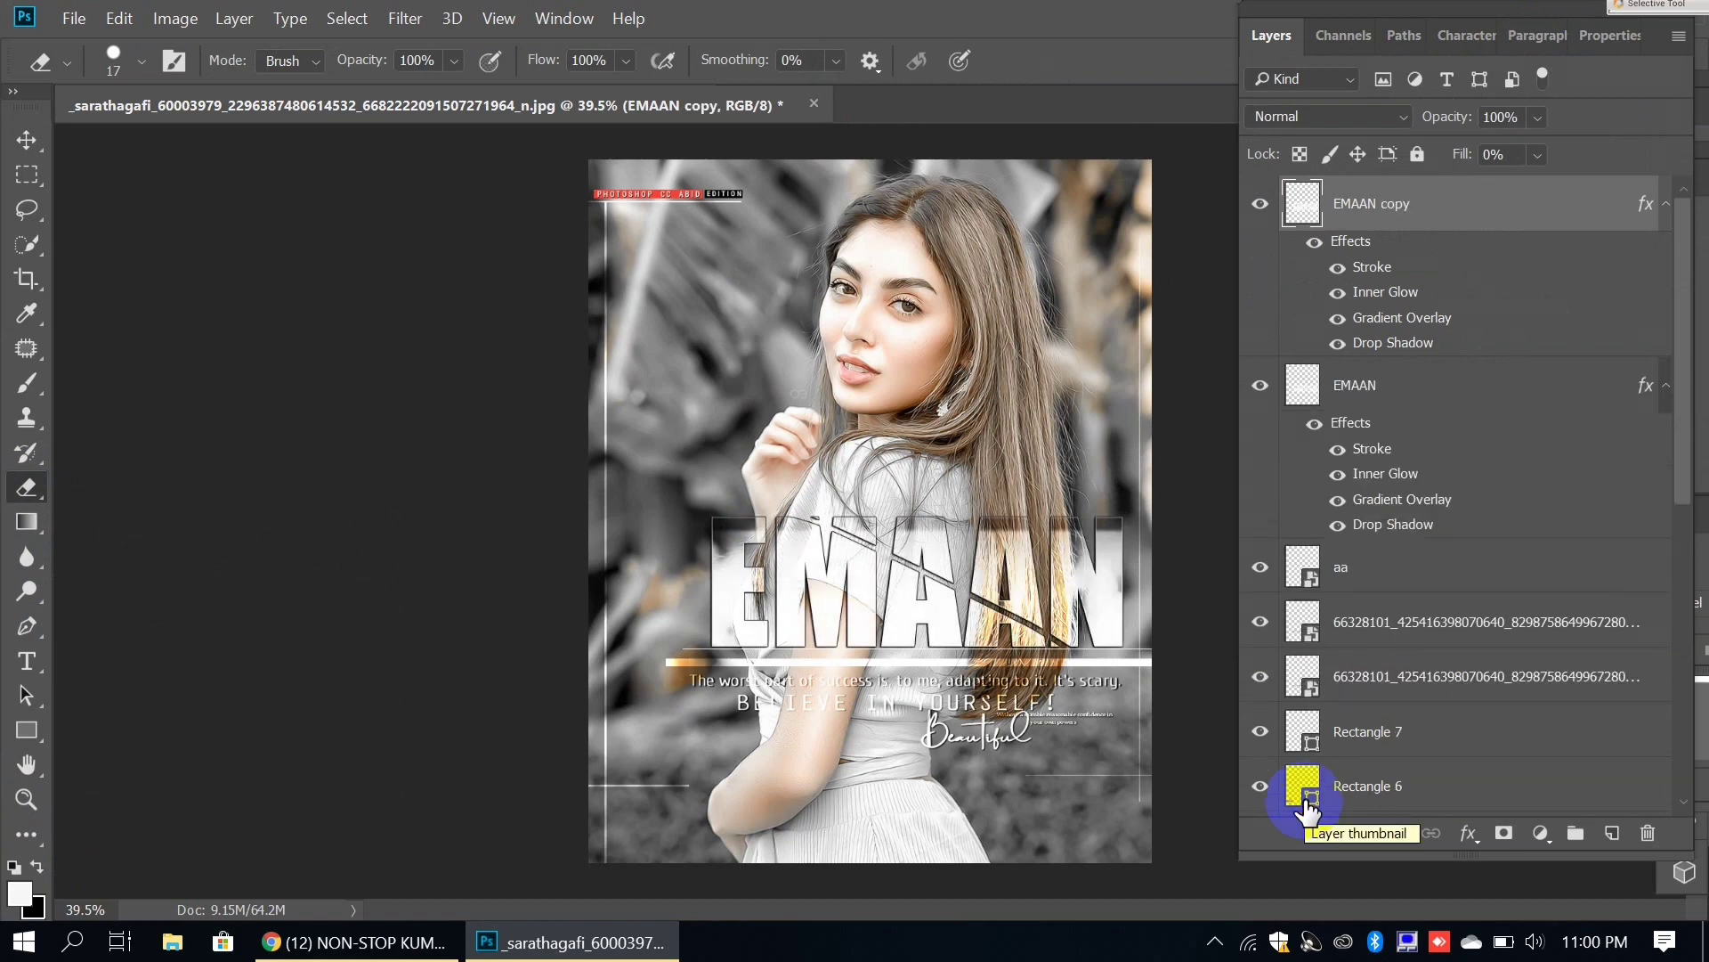
# Step: Drop the EMAAN copy layer's opacity to 18% so it only faintly shows
pyautogui.click(1536, 119)
pyautogui.moveTo(1525, 143); pyautogui.dragTo(1513, 146)
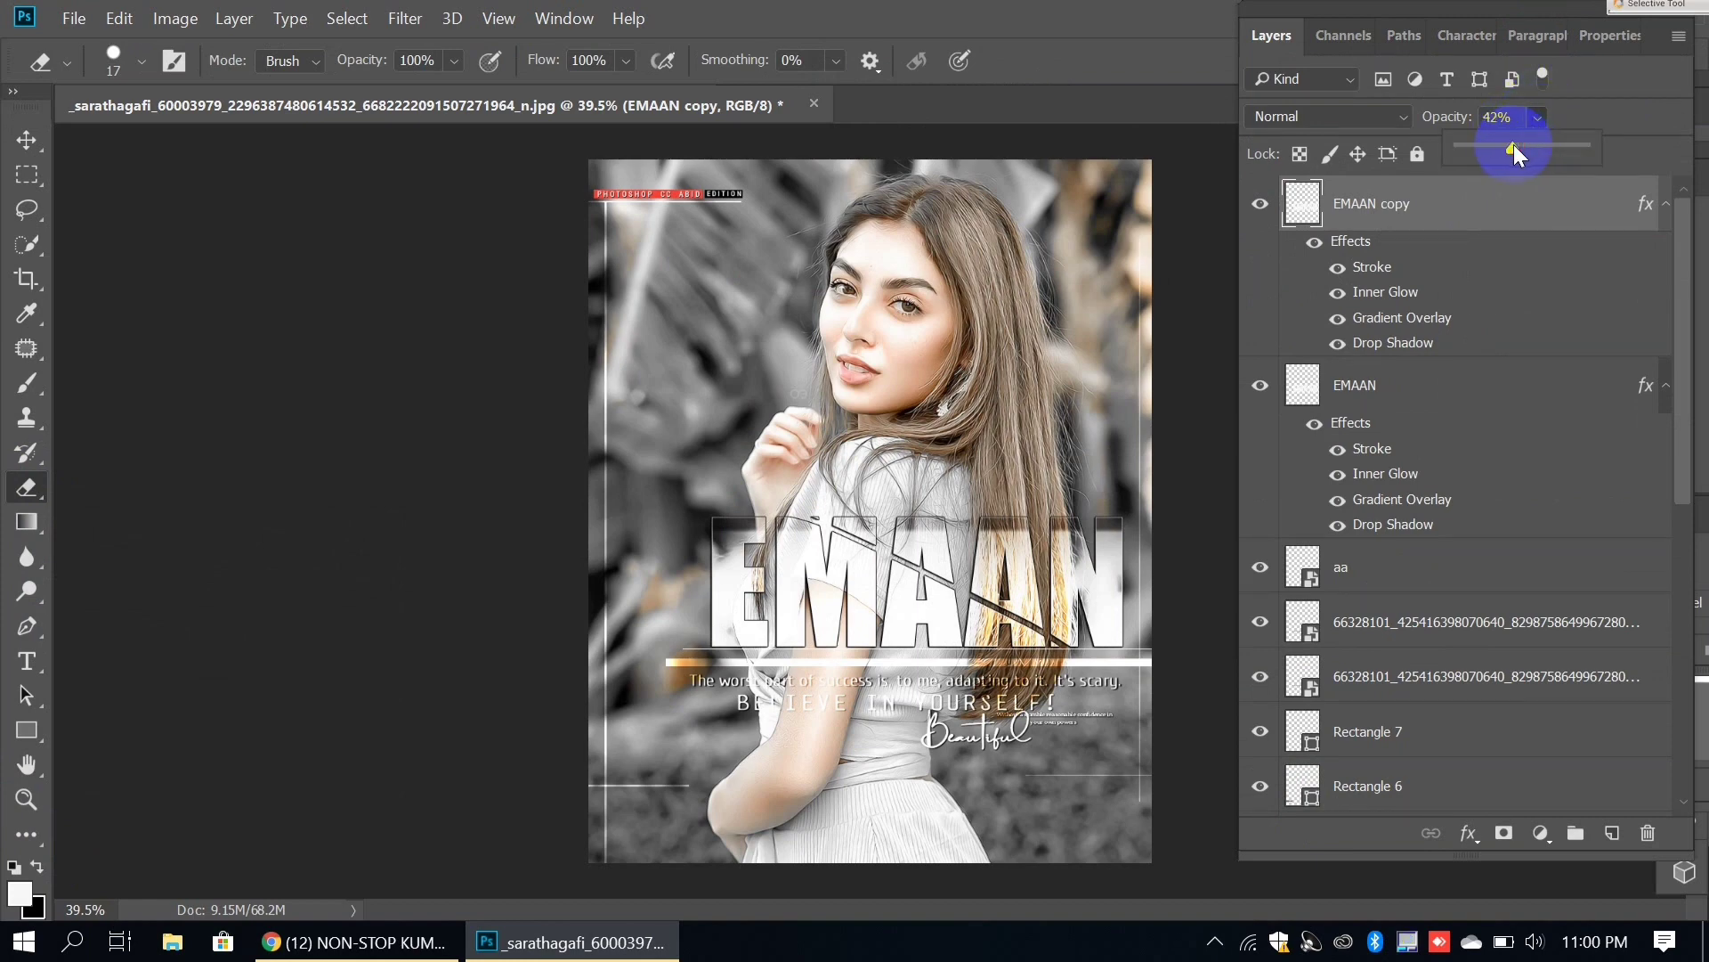
pyautogui.click(1514, 145)
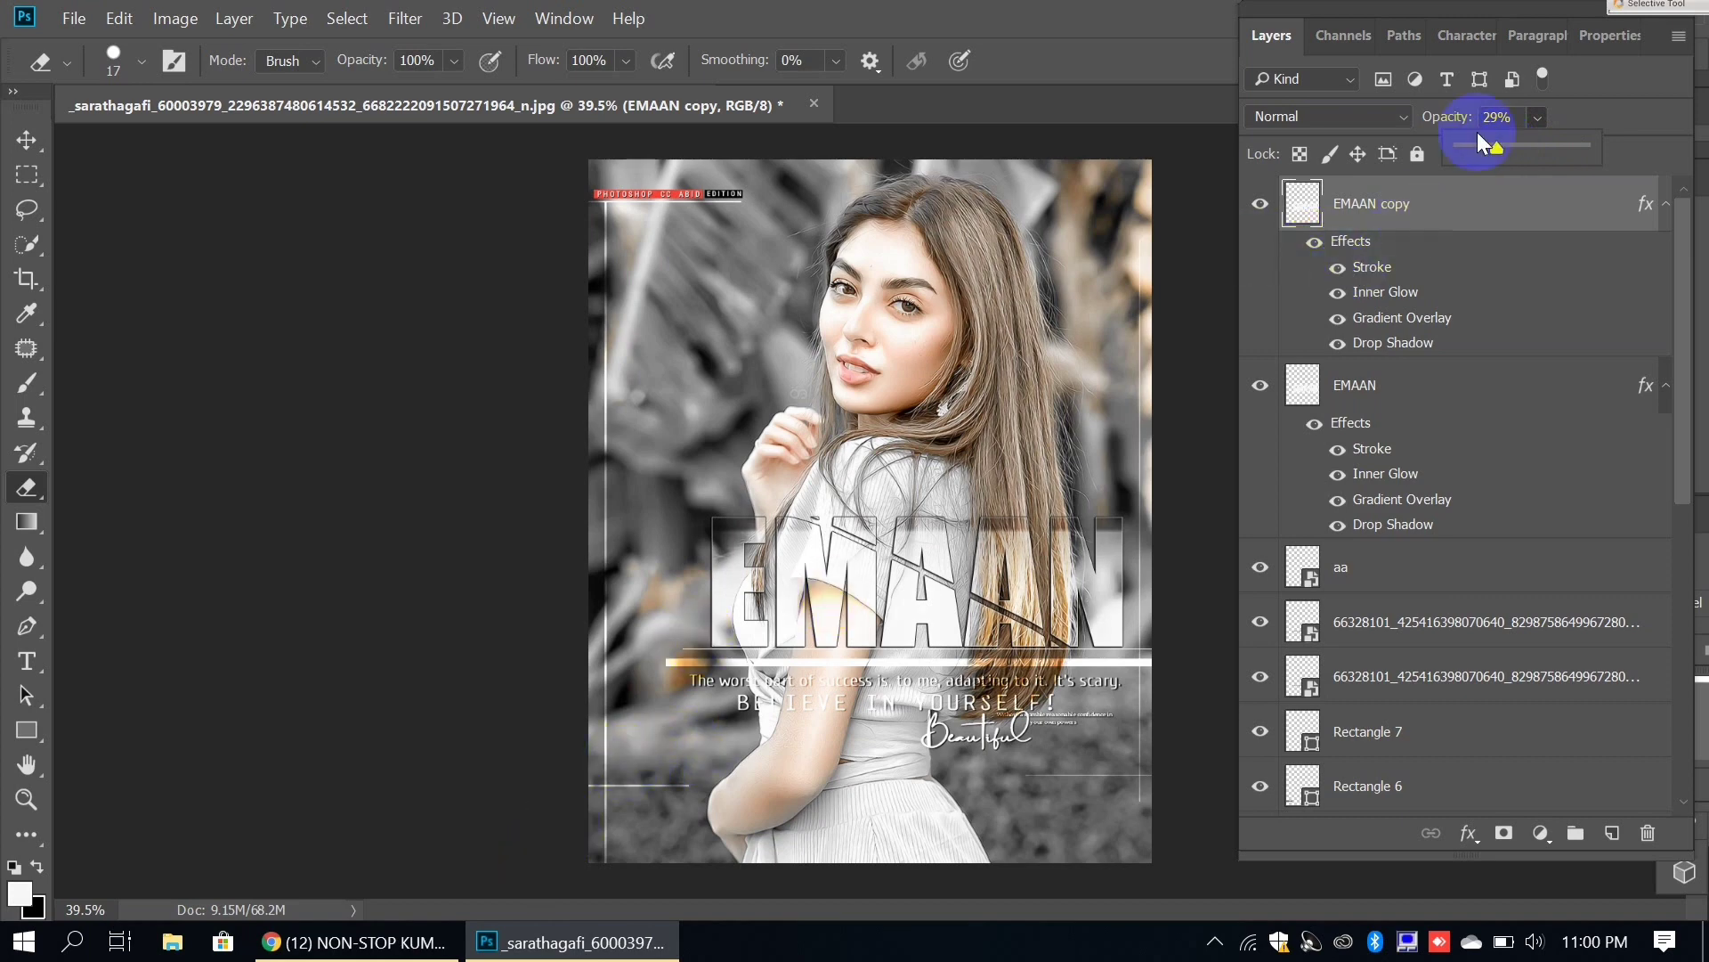
pyautogui.click(1379, 210)
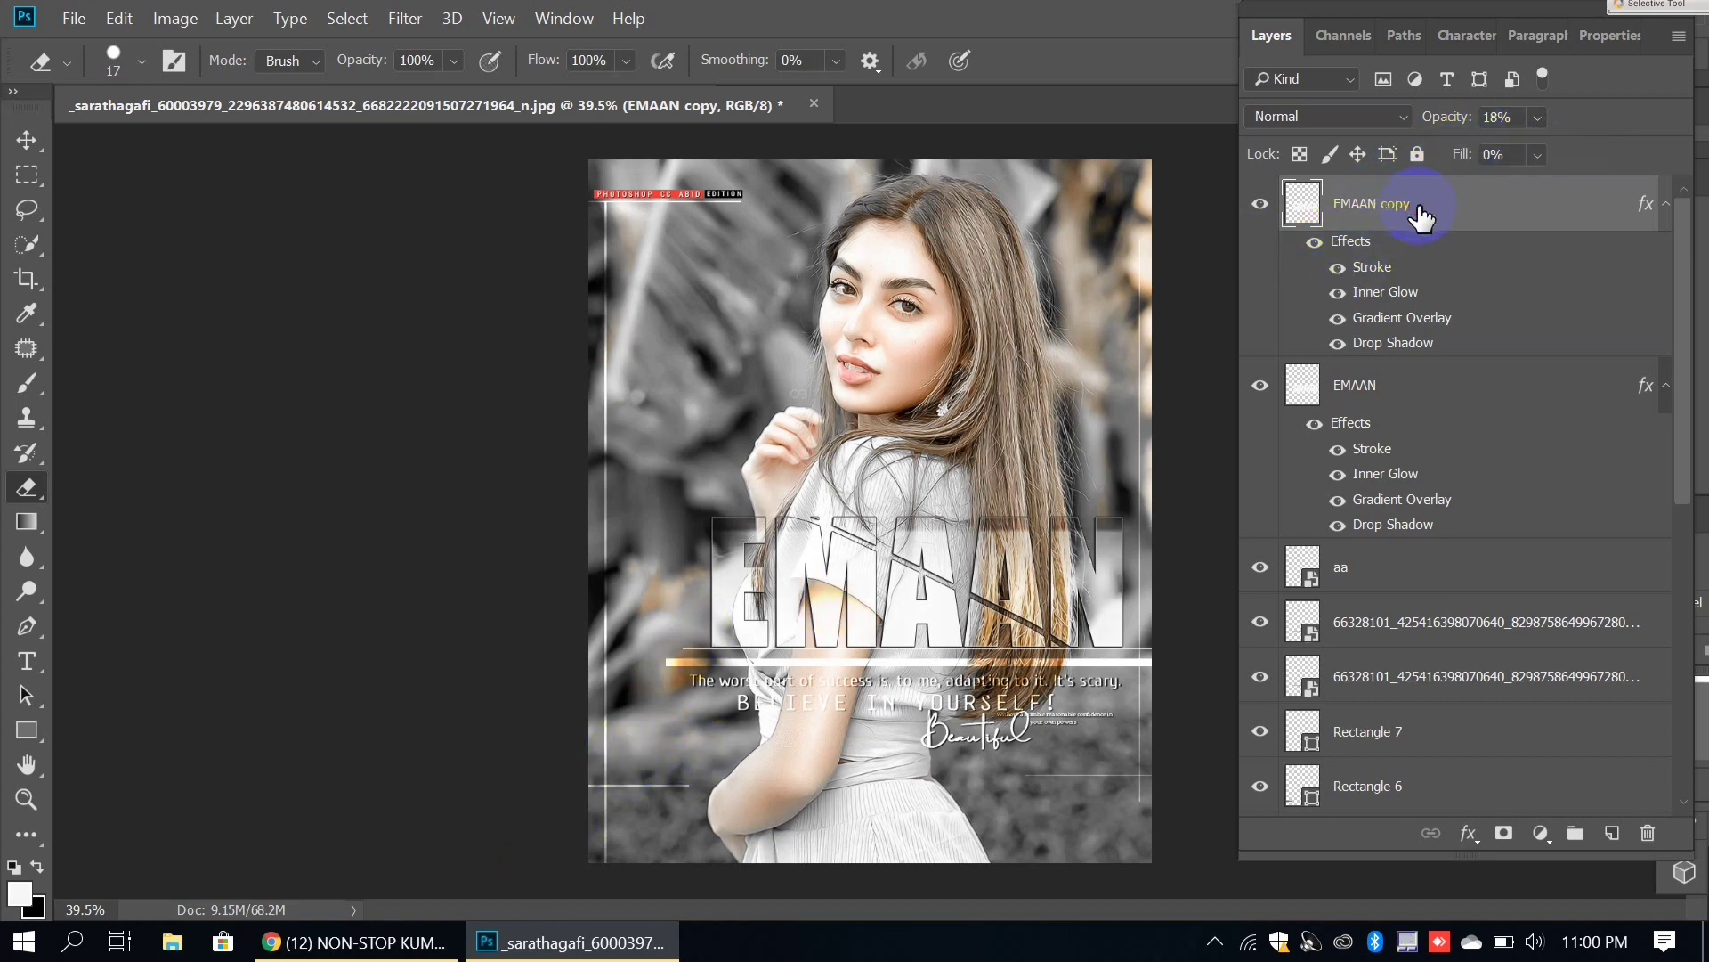
pyautogui.moveTo(433, 946)
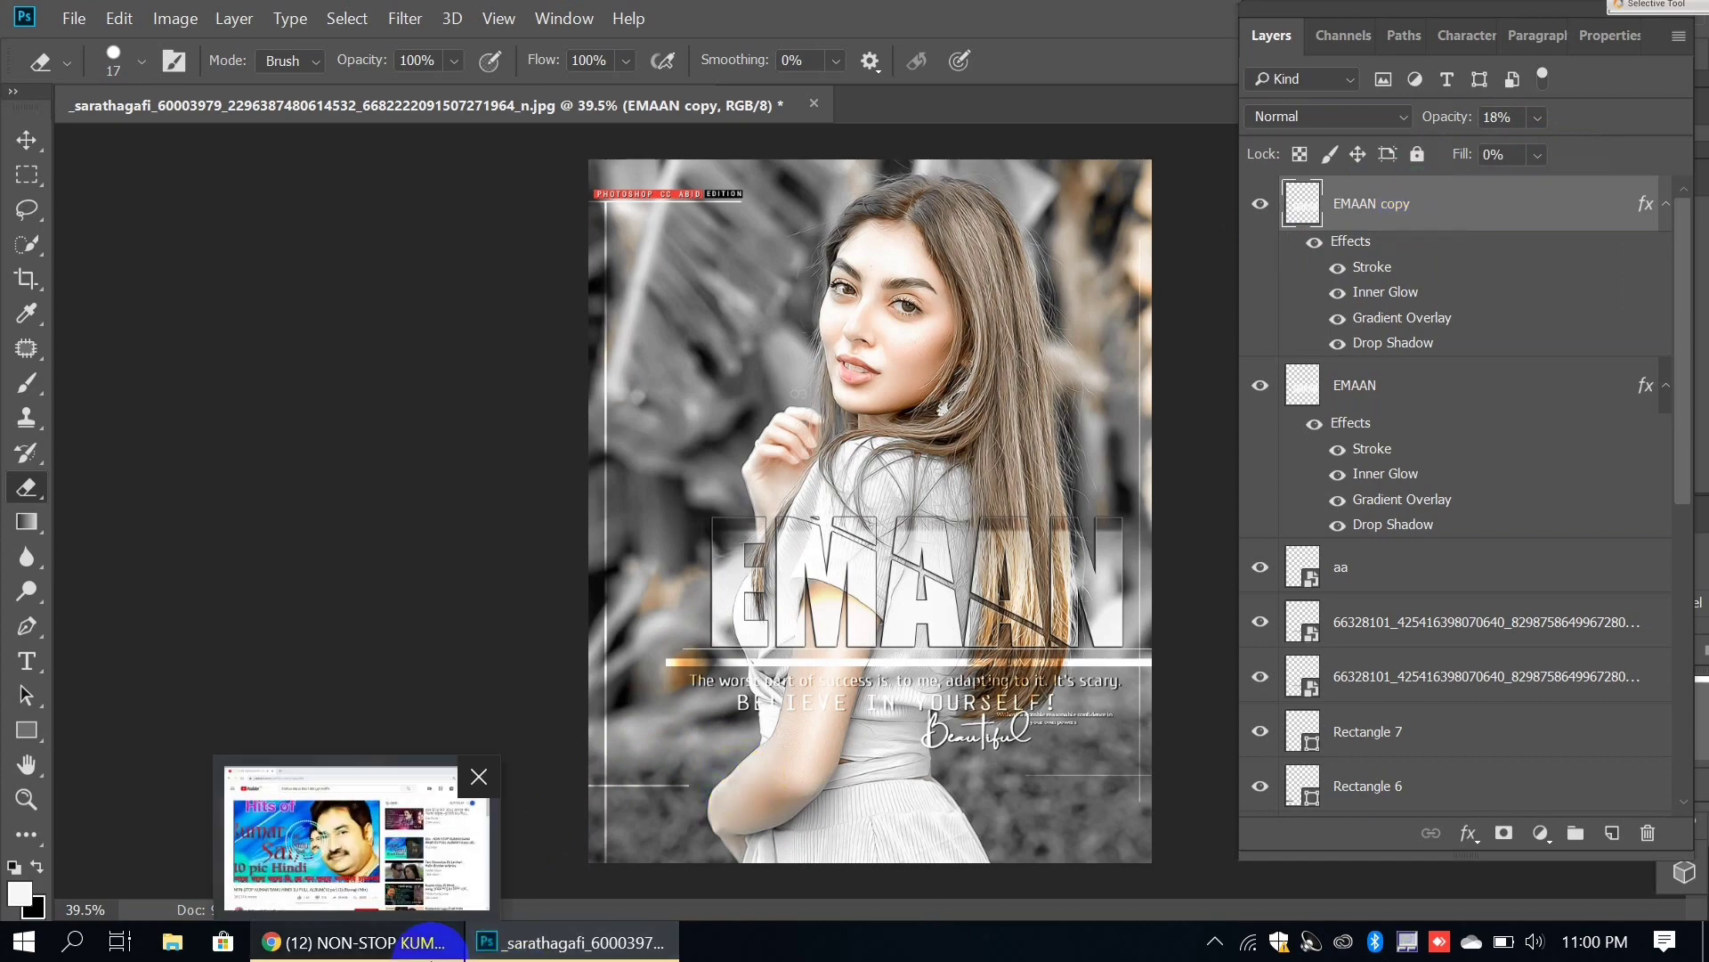